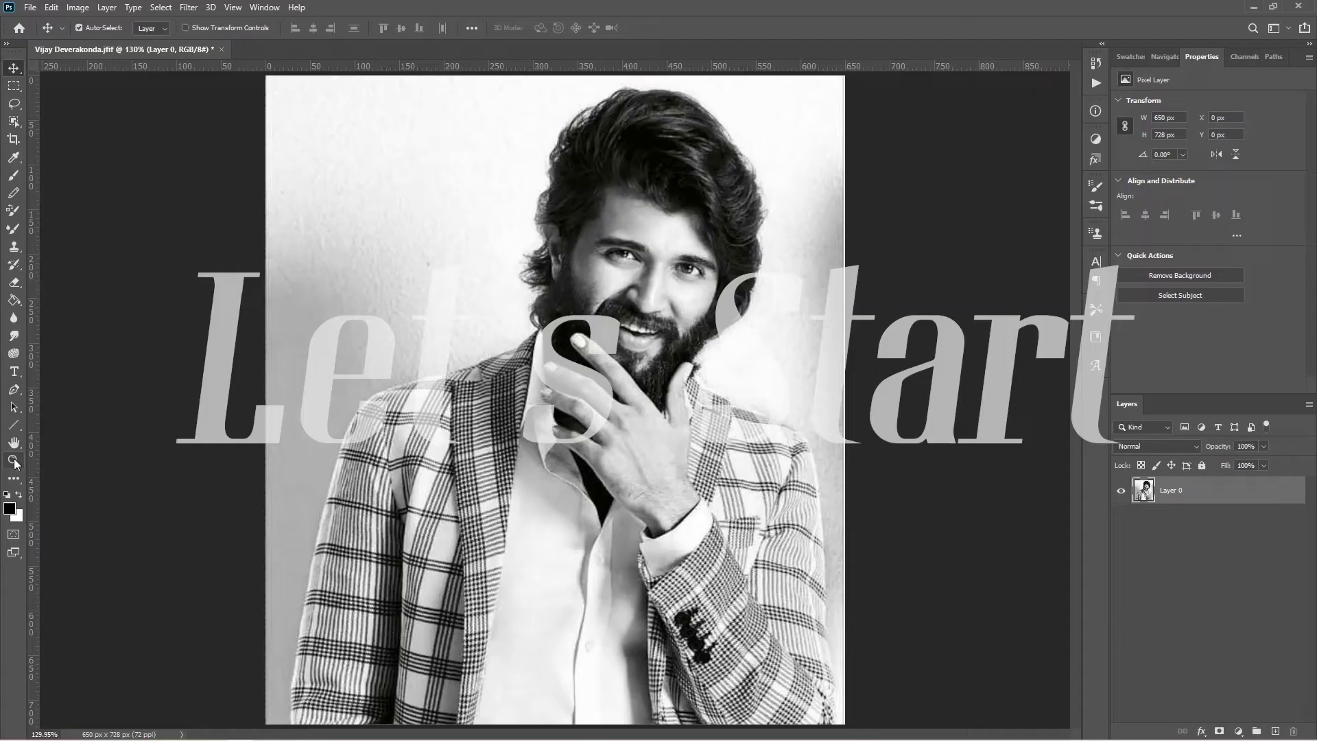
- Zoom in to about 557% on the left edge of the plaid jacket
{"action": "left_click_drag", "start_coordinate": [478, 405], "coordinate": [478, 404]}
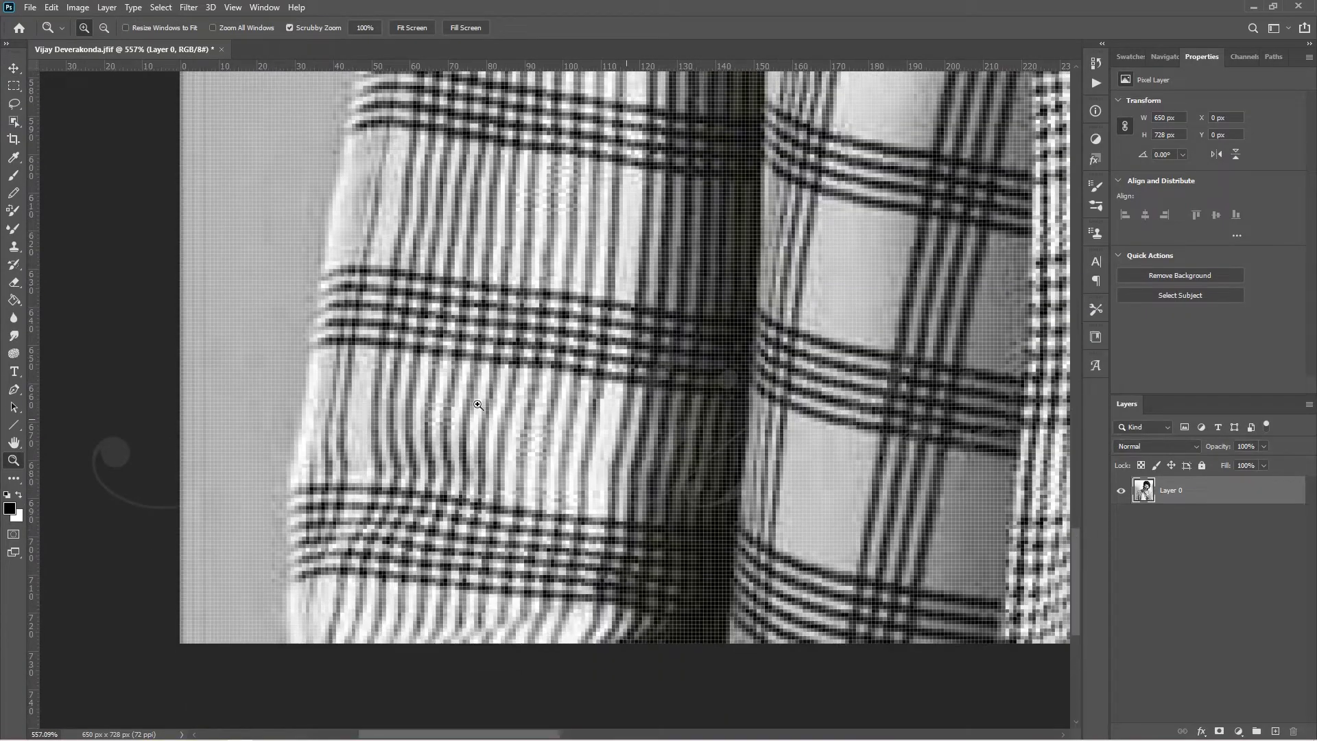
- With the Pen Tool, start a path at the jacket's bottom edge, heading up its left side
{"action": "right_click", "coordinate": [14, 389]}
{"action": "left_click", "coordinate": [69, 386]}
{"action": "left_click", "coordinate": [279, 685]}
{"action": "left_click", "coordinate": [286, 646]}
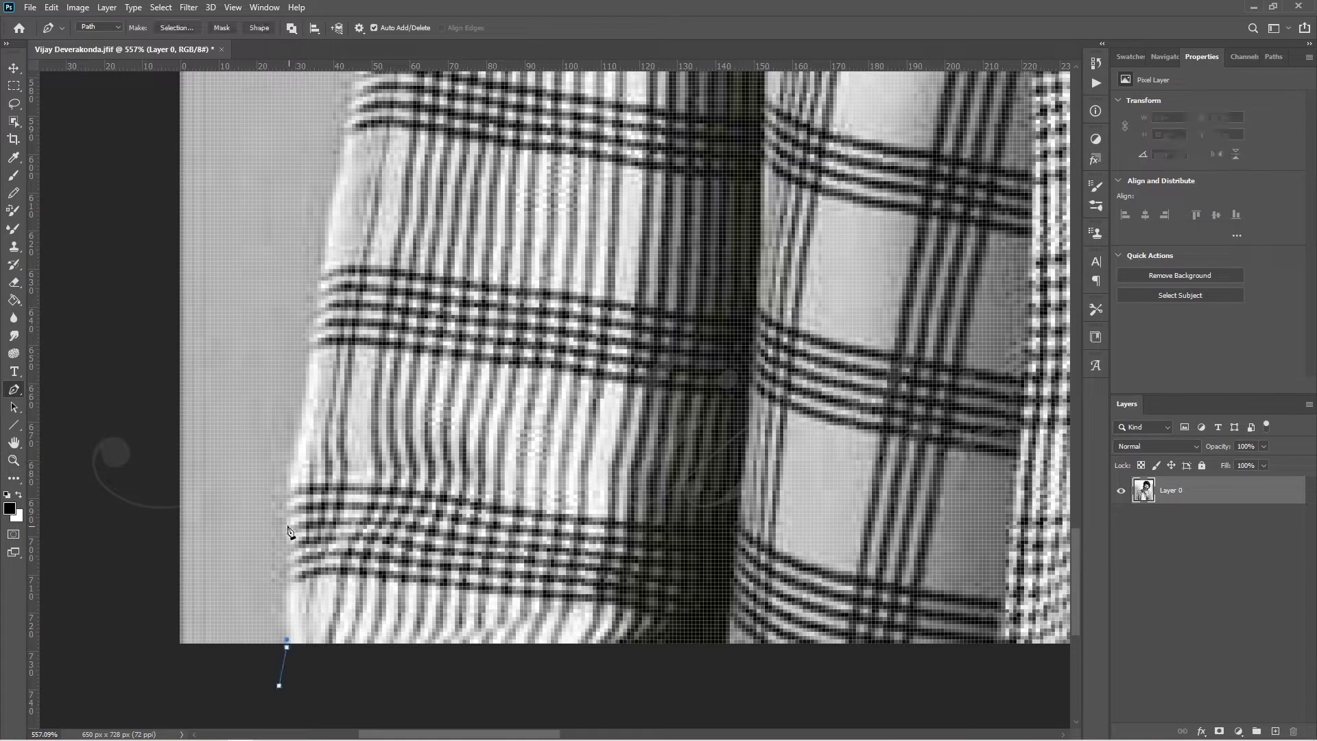
{"action": "left_click", "coordinate": [290, 486]}
{"action": "left_click", "coordinate": [291, 460]}
{"action": "left_click", "coordinate": [298, 437]}
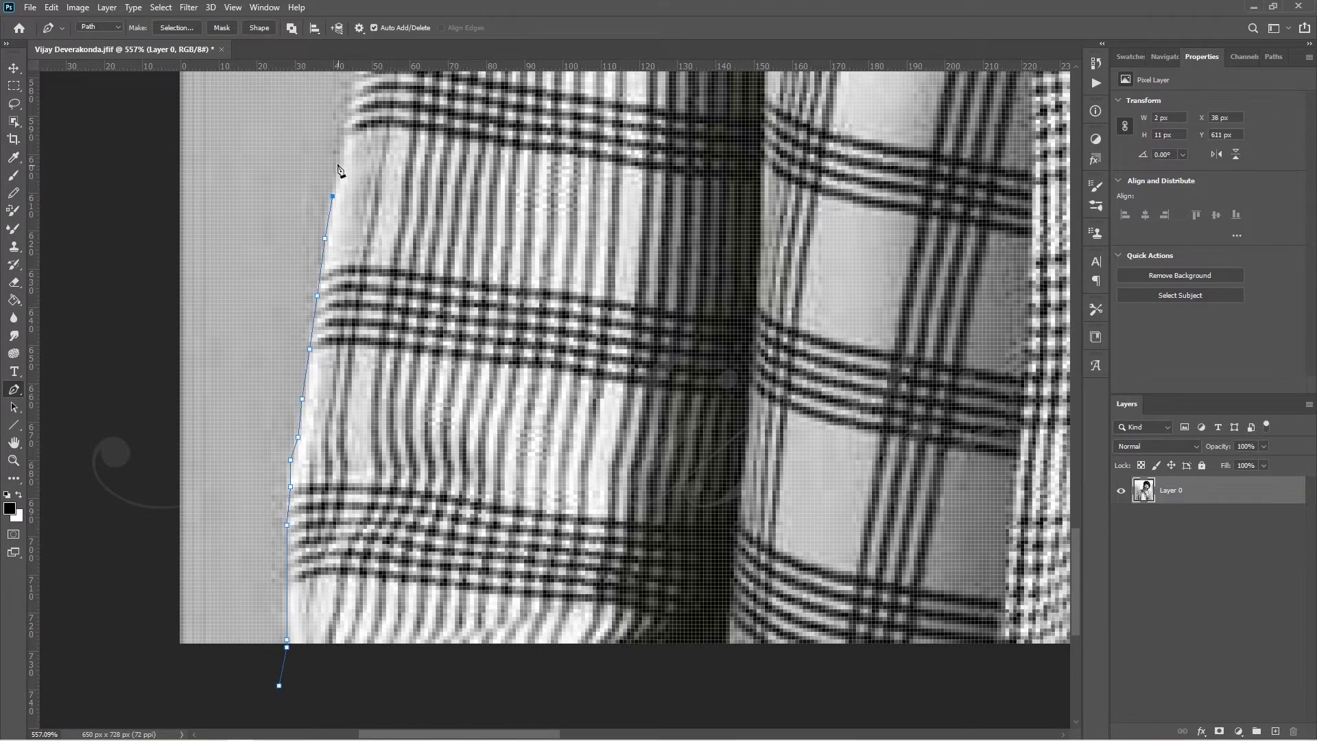
- Continue the path higher up the jacket's left edge
{"action": "left_click_drag", "start_coordinate": [1077, 551], "coordinate": [378, 480]}
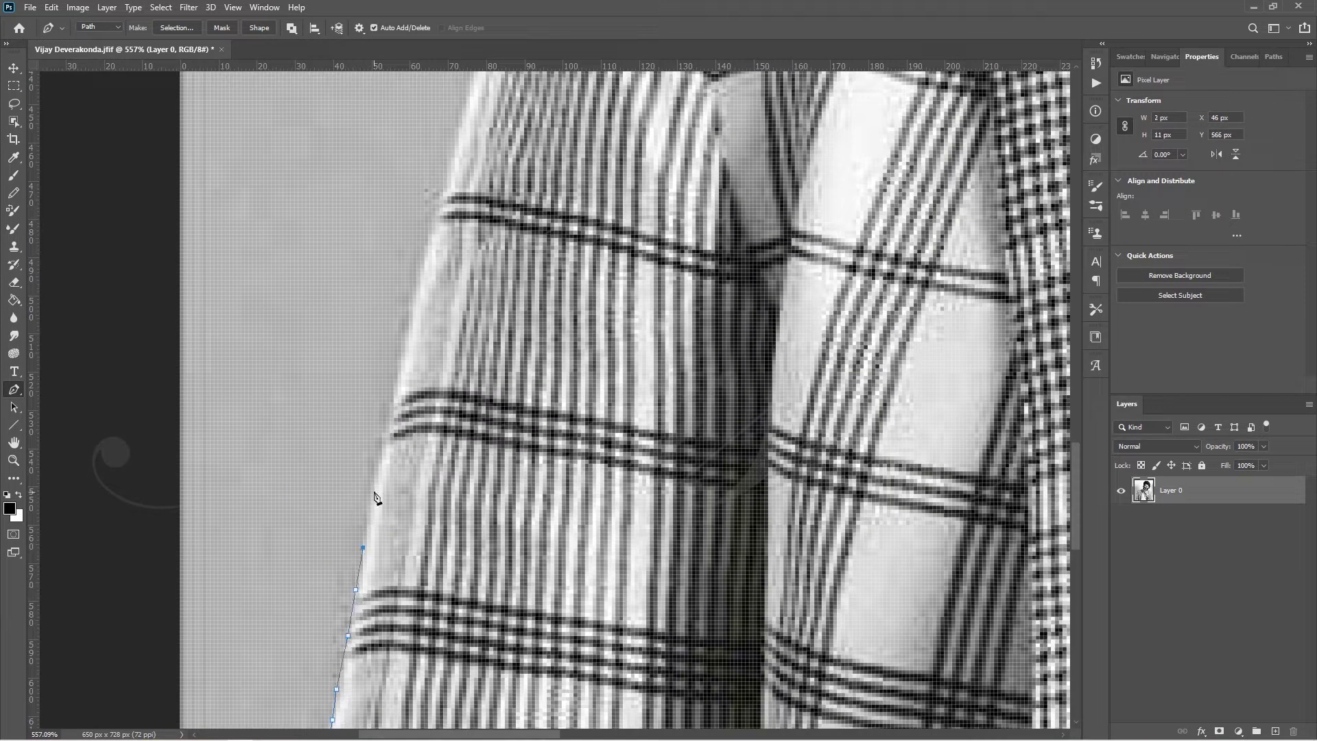
{"action": "left_click", "coordinate": [375, 491]}
{"action": "left_click", "coordinate": [386, 437]}
{"action": "left_click", "coordinate": [398, 380]}
{"action": "left_click", "coordinate": [410, 314]}
{"action": "left_click", "coordinate": [425, 261]}
{"action": "left_click", "coordinate": [436, 205]}
- Extend the path toward the shoulder and around its curve
{"action": "left_click_drag", "start_coordinate": [1077, 480], "coordinate": [1078, 391]}
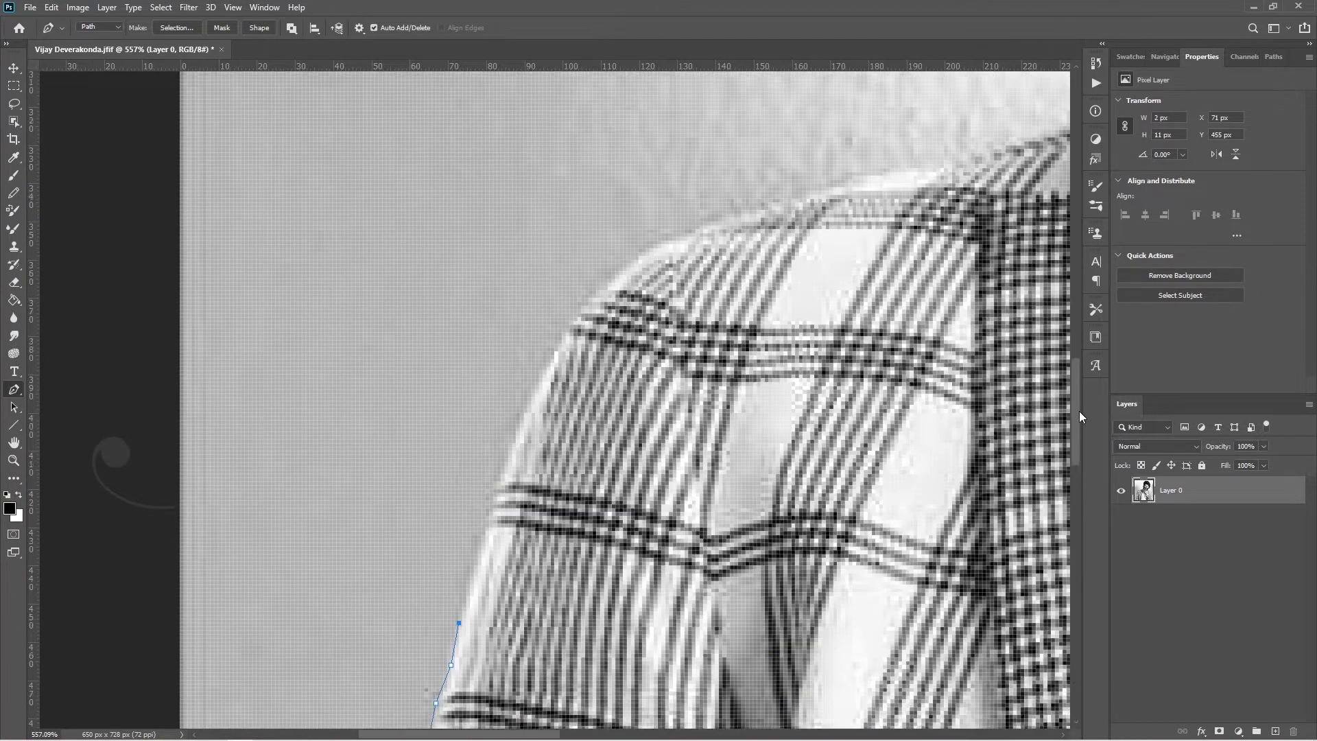
{"action": "left_click", "coordinate": [477, 596]}
{"action": "left_click", "coordinate": [489, 550]}
{"action": "left_click", "coordinate": [508, 498]}
{"action": "left_click", "coordinate": [585, 360]}
{"action": "left_click", "coordinate": [607, 333]}
{"action": "left_click", "coordinate": [639, 311]}
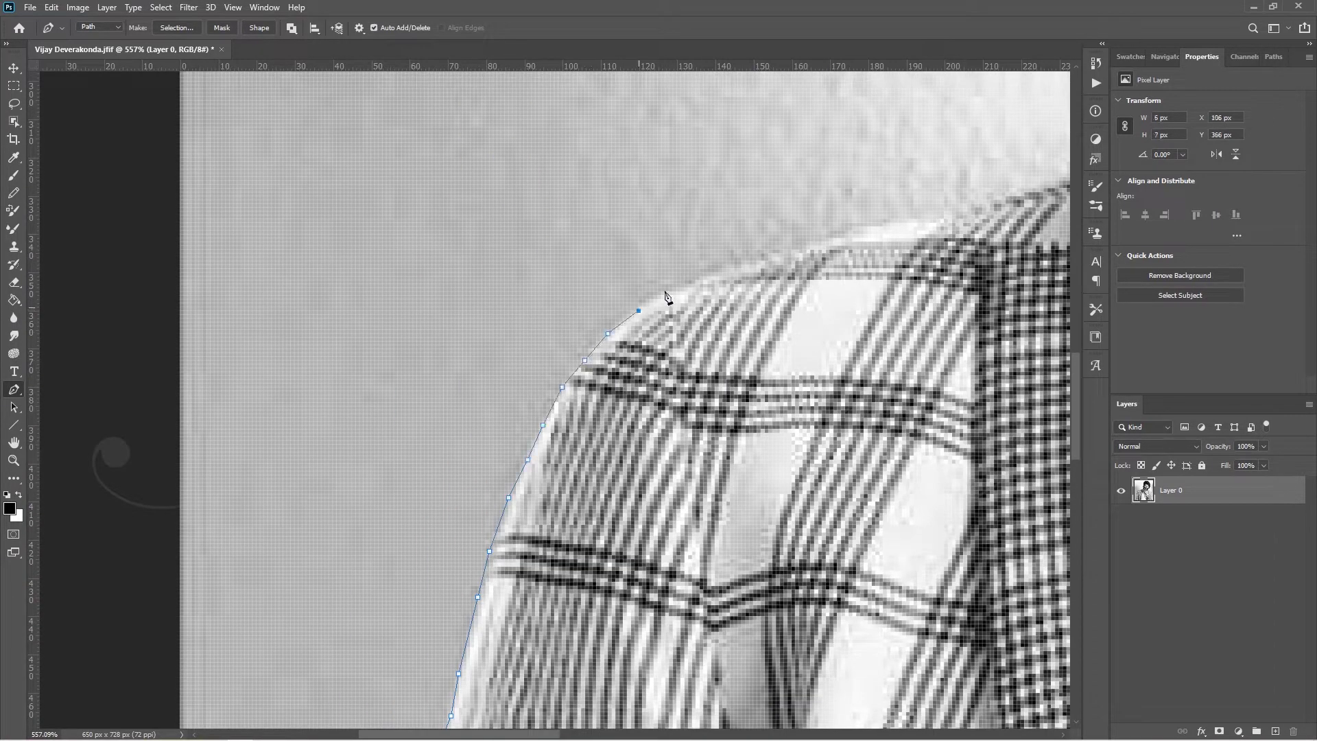
- Trace the path along the top of the shoulder
{"action": "left_click", "coordinate": [775, 256]}
{"action": "left_click", "coordinate": [818, 242]}
{"action": "left_click", "coordinate": [849, 229]}
{"action": "left_click", "coordinate": [875, 223]}
{"action": "left_click", "coordinate": [955, 207]}
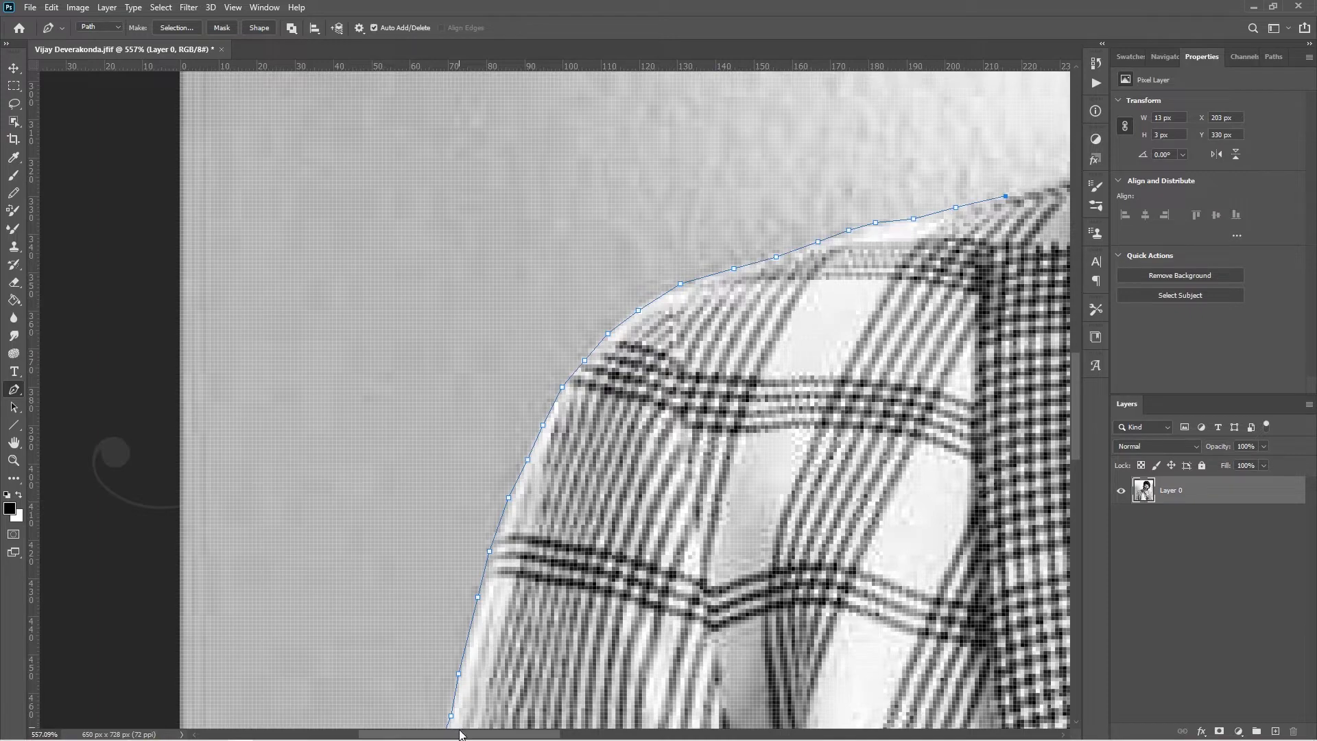
- Carry the path along the shoulder to where the collar meets the beard
{"action": "left_click_drag", "start_coordinate": [460, 734], "coordinate": [569, 734]}
{"action": "scroll", "coordinate": [570, 411], "scroll_direction": "up", "scroll_amount": 3}
{"action": "left_click", "coordinate": [501, 370]}
{"action": "left_click", "coordinate": [535, 362]}
{"action": "left_click", "coordinate": [562, 346]}
{"action": "left_click", "coordinate": [596, 332]}
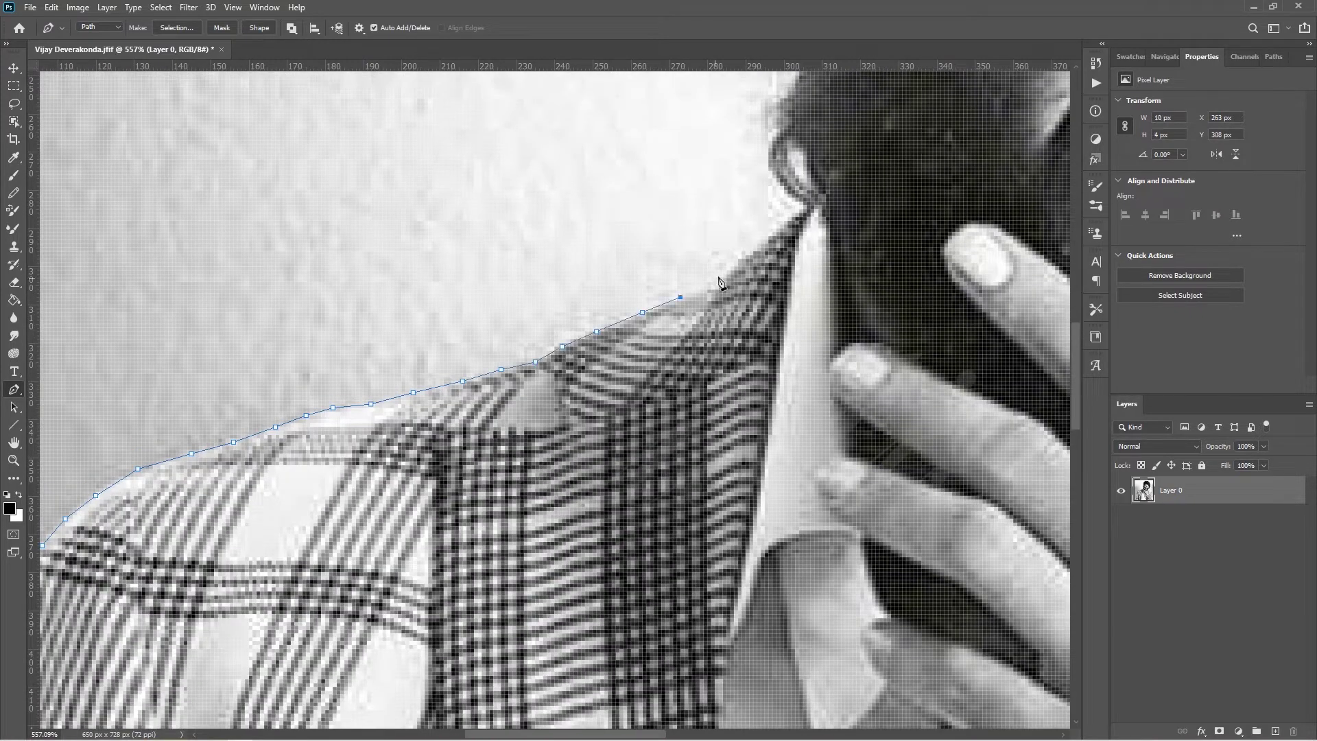
{"action": "left_click", "coordinate": [792, 221]}
- Trace the path up the beard's edge
{"action": "scroll", "coordinate": [793, 221], "scroll_direction": "down", "scroll_amount": 3}
{"action": "scroll", "coordinate": [773, 645], "scroll_direction": "up", "scroll_amount": 3}
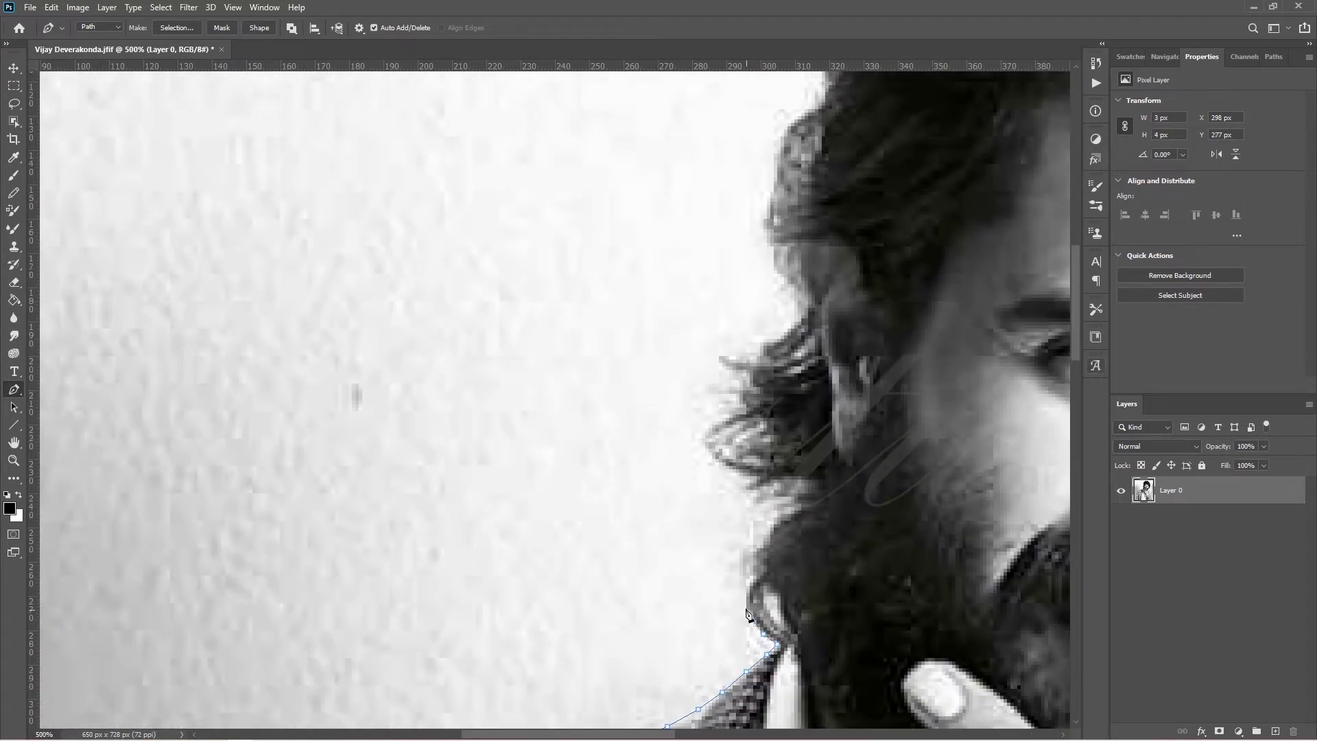
{"action": "left_click", "coordinate": [753, 619]}
{"action": "left_click", "coordinate": [745, 592]}
{"action": "left_click", "coordinate": [760, 543]}
{"action": "left_click", "coordinate": [791, 498]}
{"action": "left_click", "coordinate": [753, 477]}
- Outline the loose hair strands with path points
{"action": "left_click", "coordinate": [718, 386]}
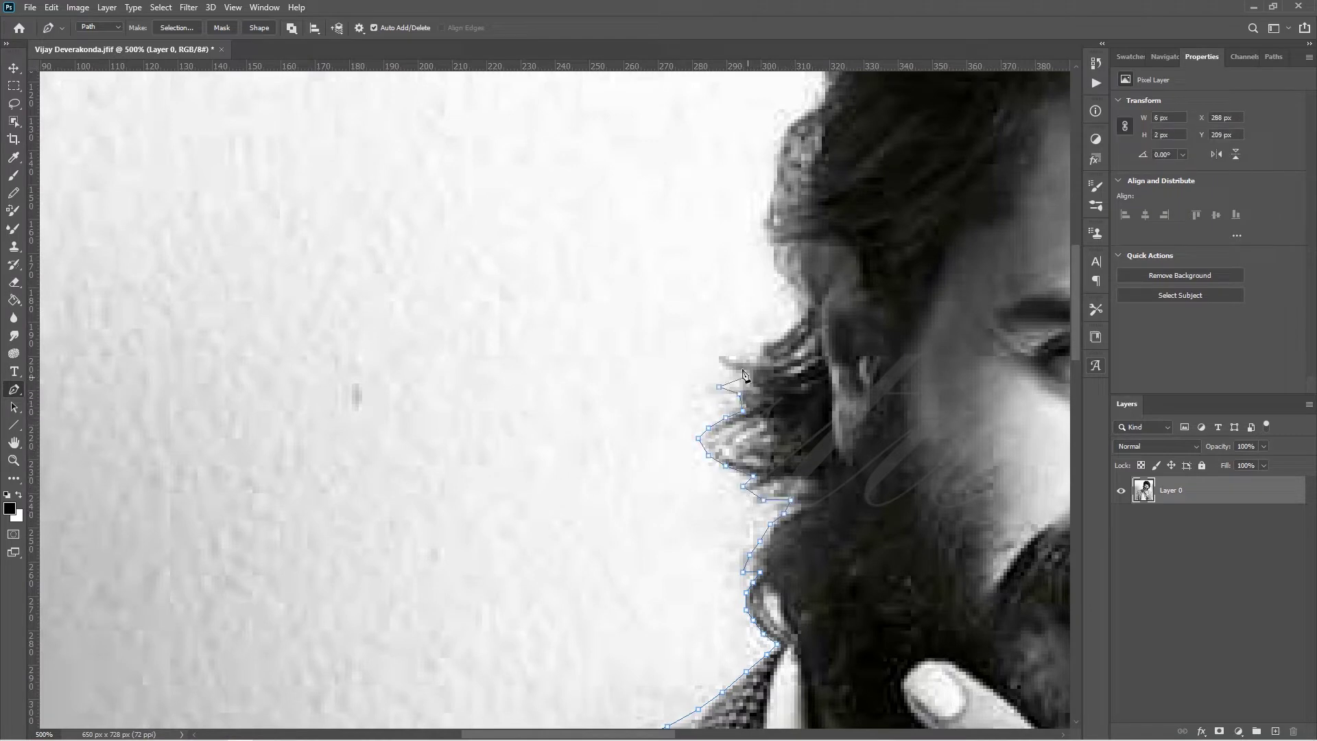
{"action": "left_click", "coordinate": [728, 368]}
{"action": "left_click", "coordinate": [711, 352]}
{"action": "left_click", "coordinate": [756, 352]}
{"action": "left_click", "coordinate": [793, 325]}
- Continue the path up the left edge of the hair
{"action": "left_click", "coordinate": [804, 301]}
{"action": "left_click", "coordinate": [770, 252]}
{"action": "left_click", "coordinate": [760, 218]}
{"action": "left_click", "coordinate": [772, 179]}
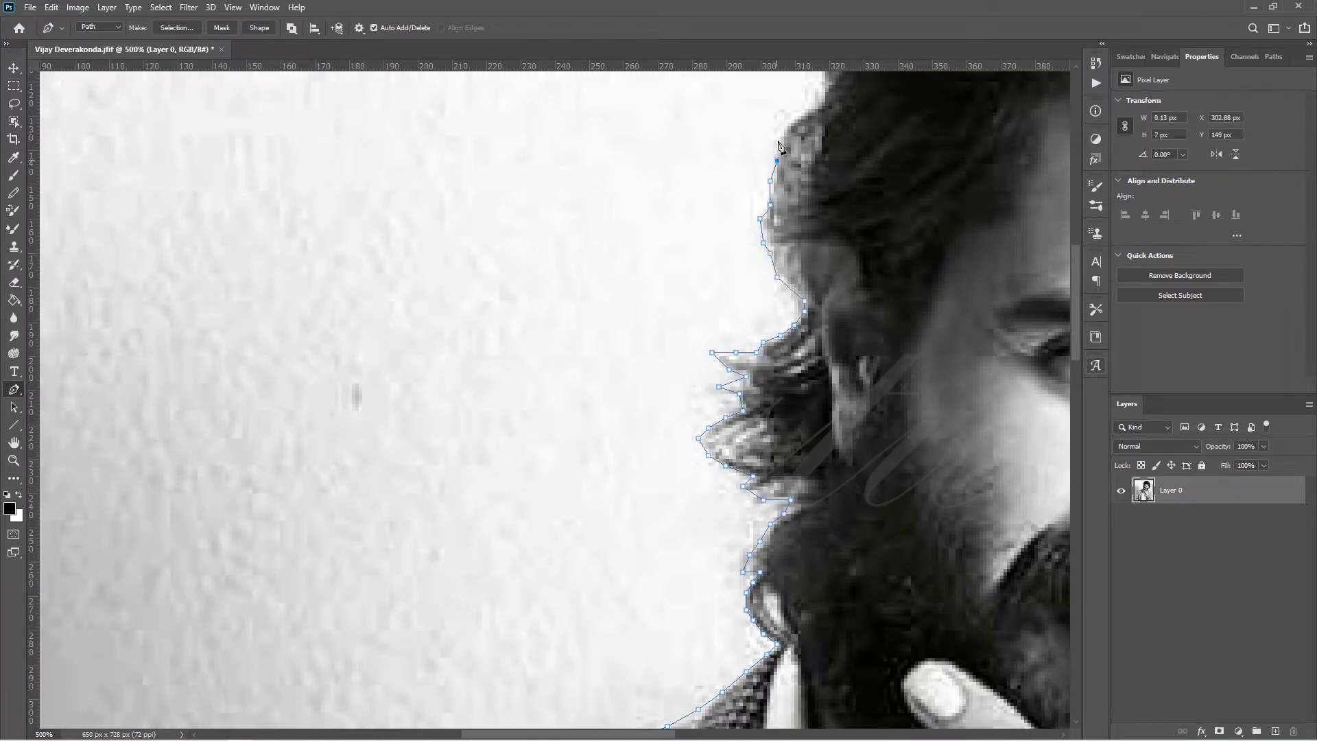
{"action": "left_click", "coordinate": [793, 118]}
{"action": "left_click_drag", "start_coordinate": [1074, 341], "coordinate": [1073, 273]}
{"action": "left_click", "coordinate": [821, 478]}
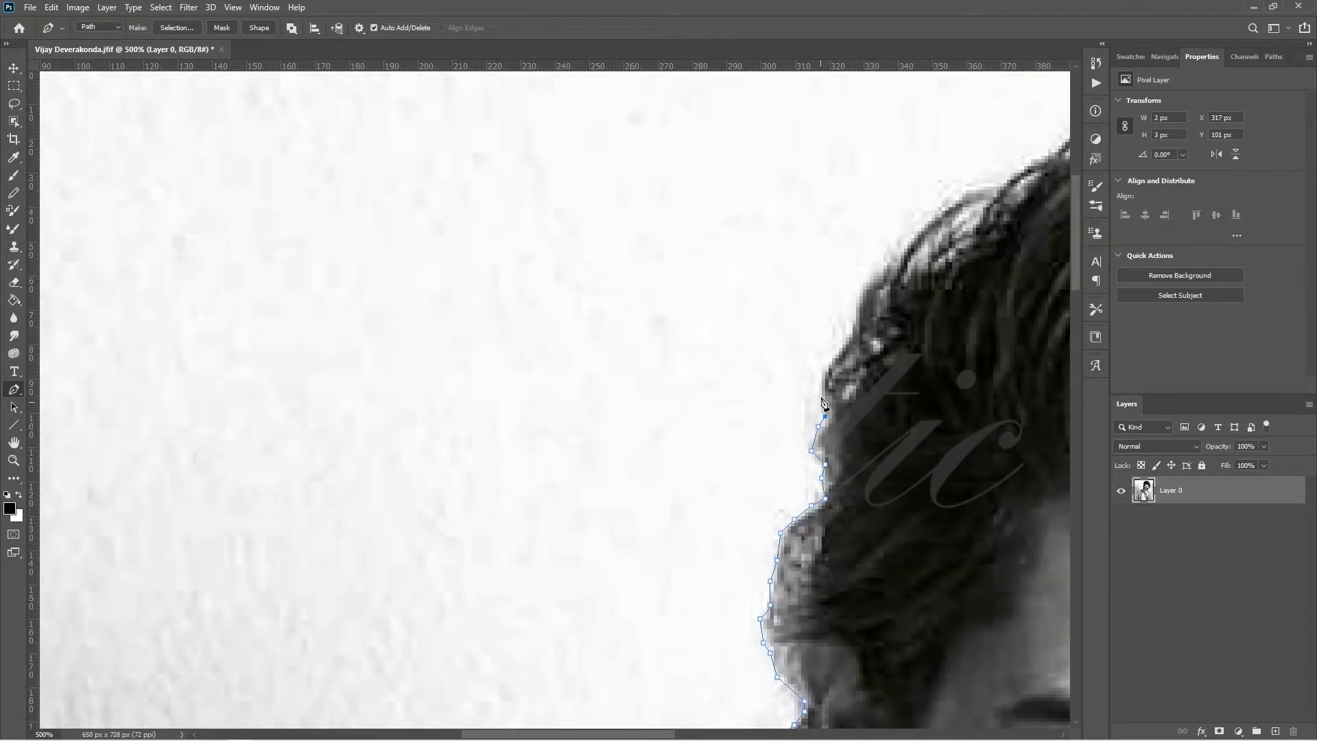
- Extend the path further up the hair outline
{"action": "left_click", "coordinate": [911, 235]}
{"action": "left_click", "coordinate": [937, 214]}
{"action": "left_click", "coordinate": [973, 185]}
{"action": "left_click", "coordinate": [989, 183]}
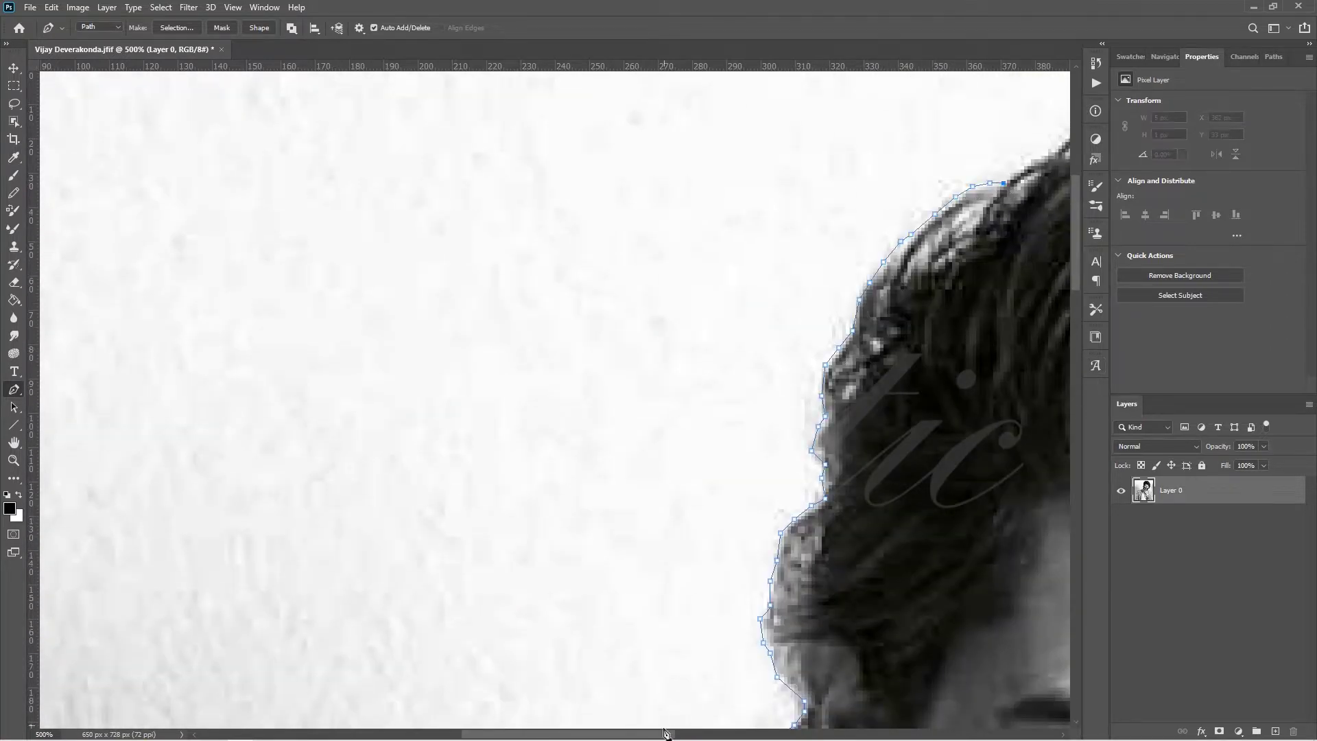
{"action": "left_click_drag", "start_coordinate": [569, 734], "coordinate": [714, 734]}
- Trace the path across the top of the hair
{"action": "left_click", "coordinate": [316, 170]}
{"action": "left_click", "coordinate": [349, 147]}
{"action": "left_click", "coordinate": [384, 125]}
{"action": "left_click", "coordinate": [436, 111]}
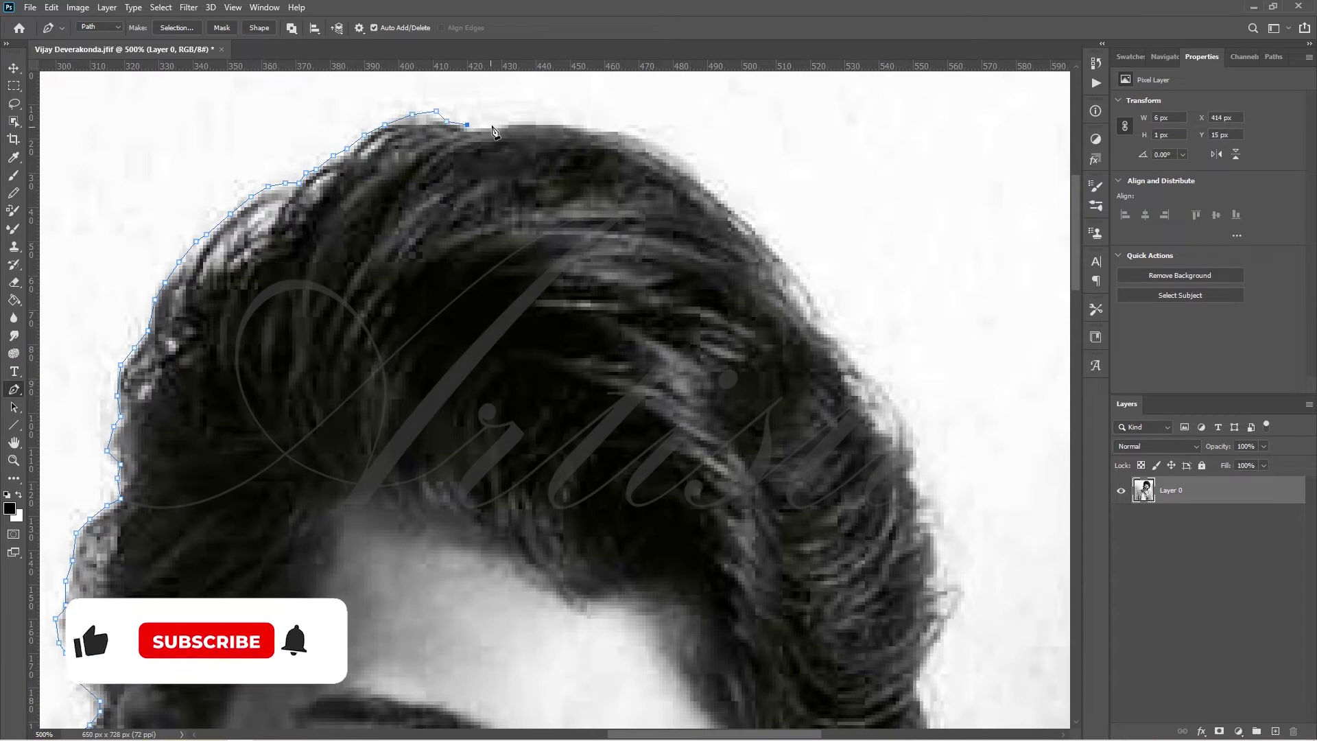
{"action": "left_click", "coordinate": [491, 125]}
{"action": "left_click", "coordinate": [570, 125]}
{"action": "left_click", "coordinate": [639, 138]}
- Trace the path down the right side of the hair
{"action": "left_click", "coordinate": [693, 166]}
{"action": "left_click", "coordinate": [731, 200]}
{"action": "left_click", "coordinate": [803, 279]}
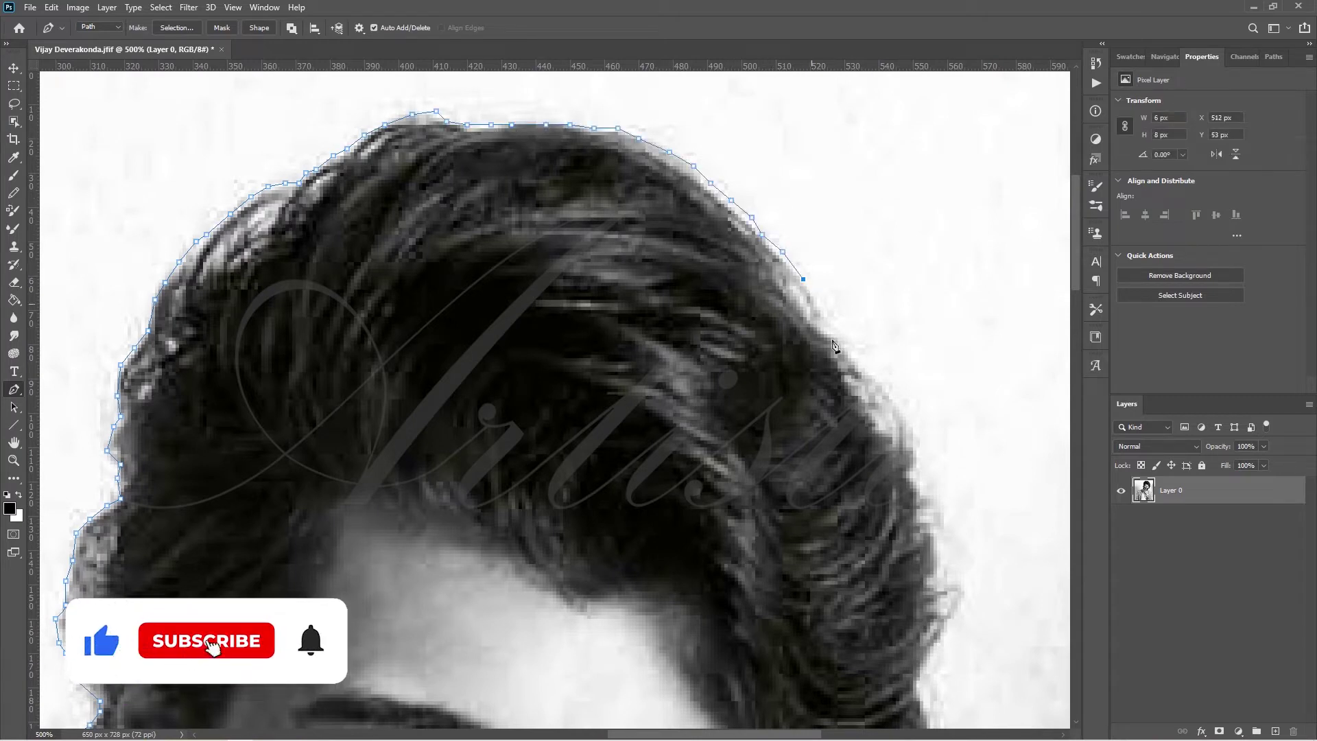
{"action": "left_click", "coordinate": [831, 330]}
{"action": "left_click", "coordinate": [872, 372]}
{"action": "left_click", "coordinate": [909, 427]}
- Continue the path down the right hair edge and beside the face
{"action": "left_click", "coordinate": [940, 502]}
{"action": "left_click", "coordinate": [947, 523]}
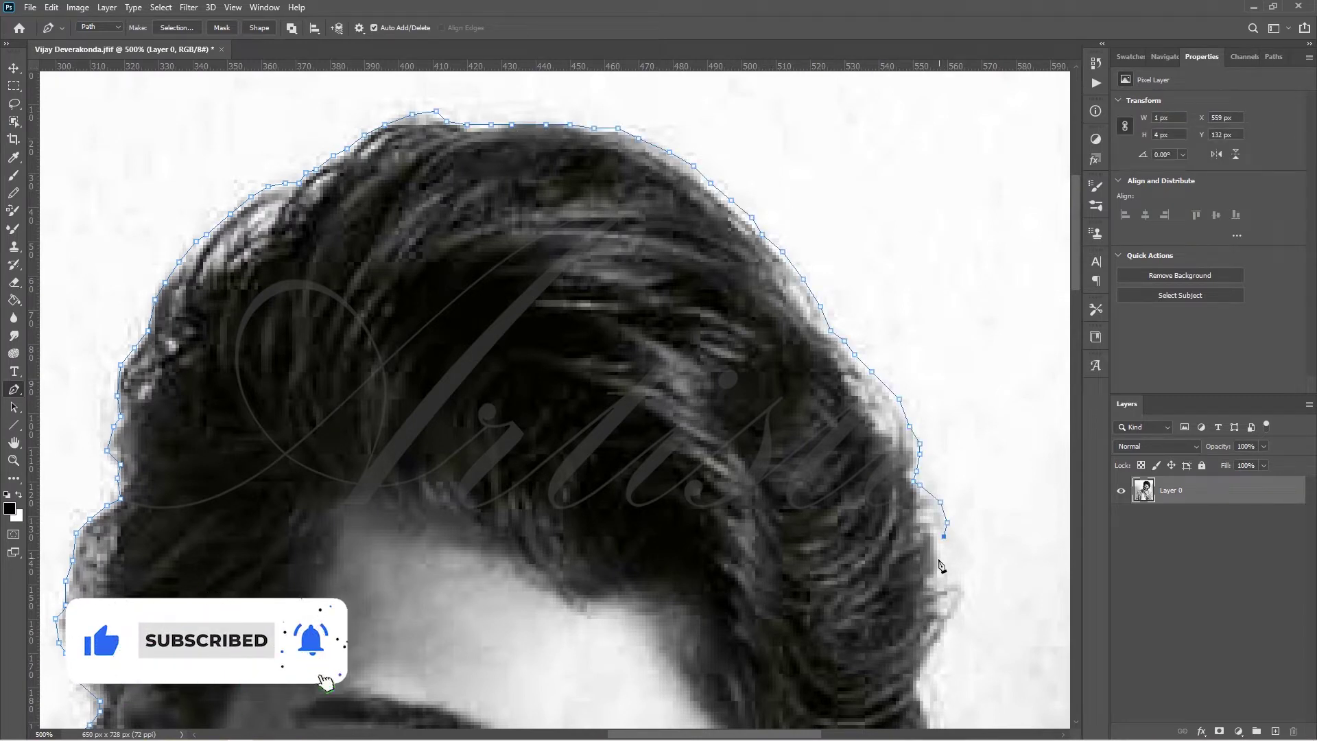
{"action": "left_click", "coordinate": [944, 557]}
{"action": "left_click", "coordinate": [964, 594]}
{"action": "left_click", "coordinate": [950, 618]}
{"action": "left_click_drag", "start_coordinate": [1073, 287], "coordinate": [1074, 362]}
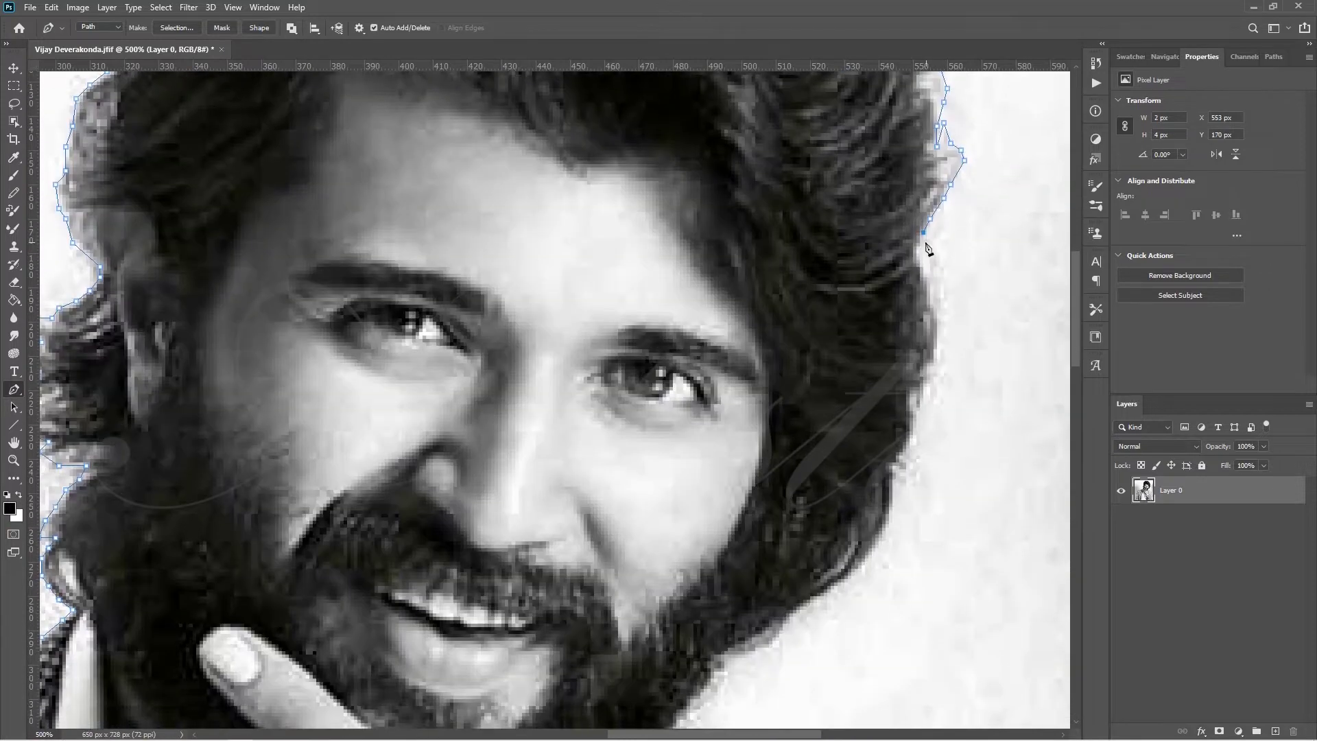
{"action": "left_click", "coordinate": [920, 251]}
{"action": "left_click", "coordinate": [934, 286]}
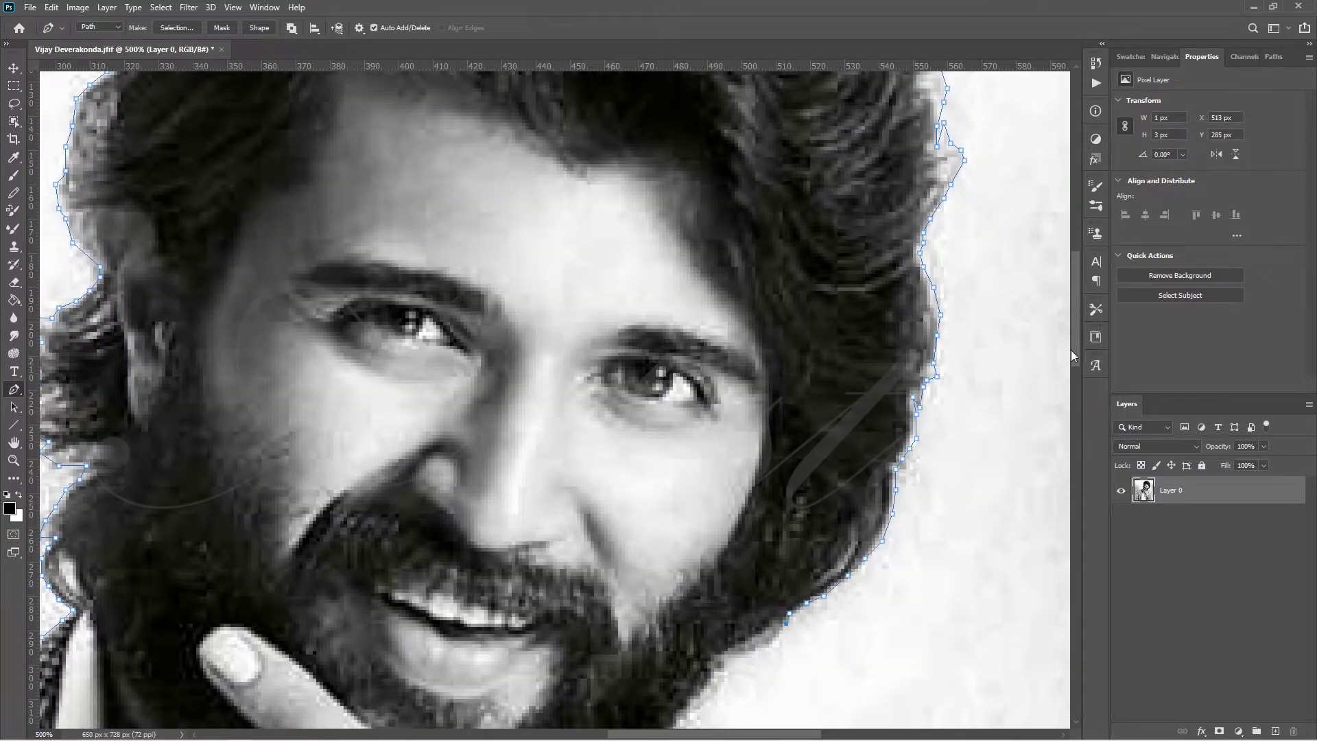
{"action": "left_click_drag", "start_coordinate": [1074, 353], "coordinate": [1073, 395]}
- Trace the path down the beard to the collar
{"action": "left_click", "coordinate": [720, 404]}
{"action": "left_click", "coordinate": [714, 436]}
{"action": "left_click", "coordinate": [674, 486]}
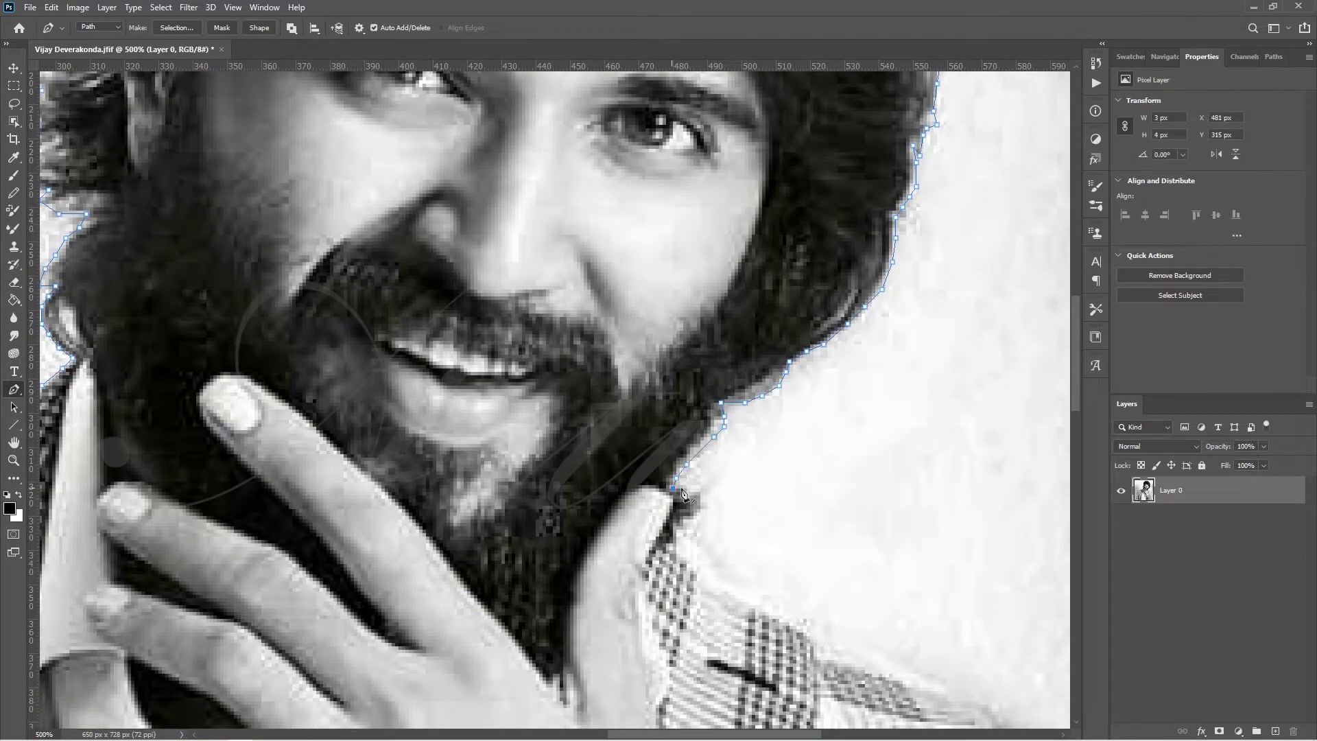
{"action": "left_click", "coordinate": [699, 509]}
{"action": "left_click", "coordinate": [677, 533]}
{"action": "left_click_drag", "start_coordinate": [1074, 371], "coordinate": [1076, 409]}
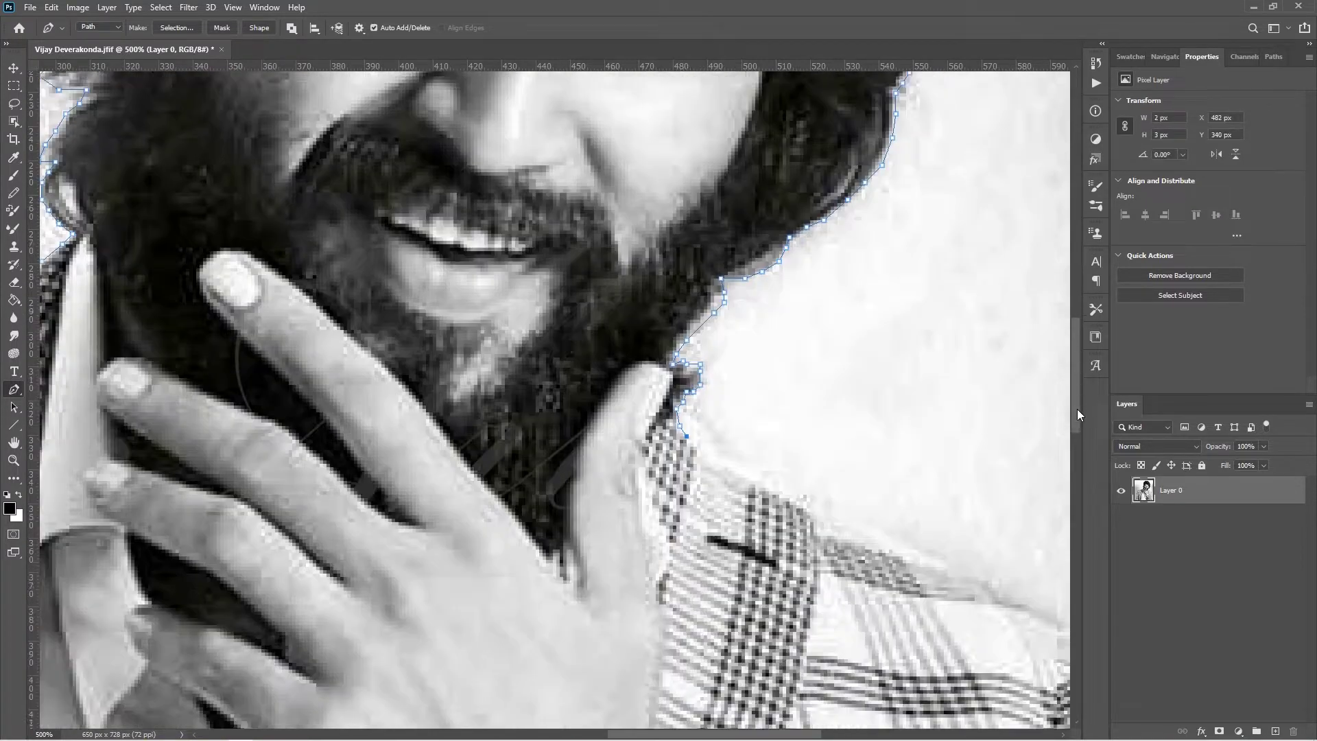
{"action": "left_click", "coordinate": [699, 357]}
- Finish the path along the collar edge and the jacket's right shoulder
{"action": "left_click_drag", "start_coordinate": [751, 734], "coordinate": [819, 734]}
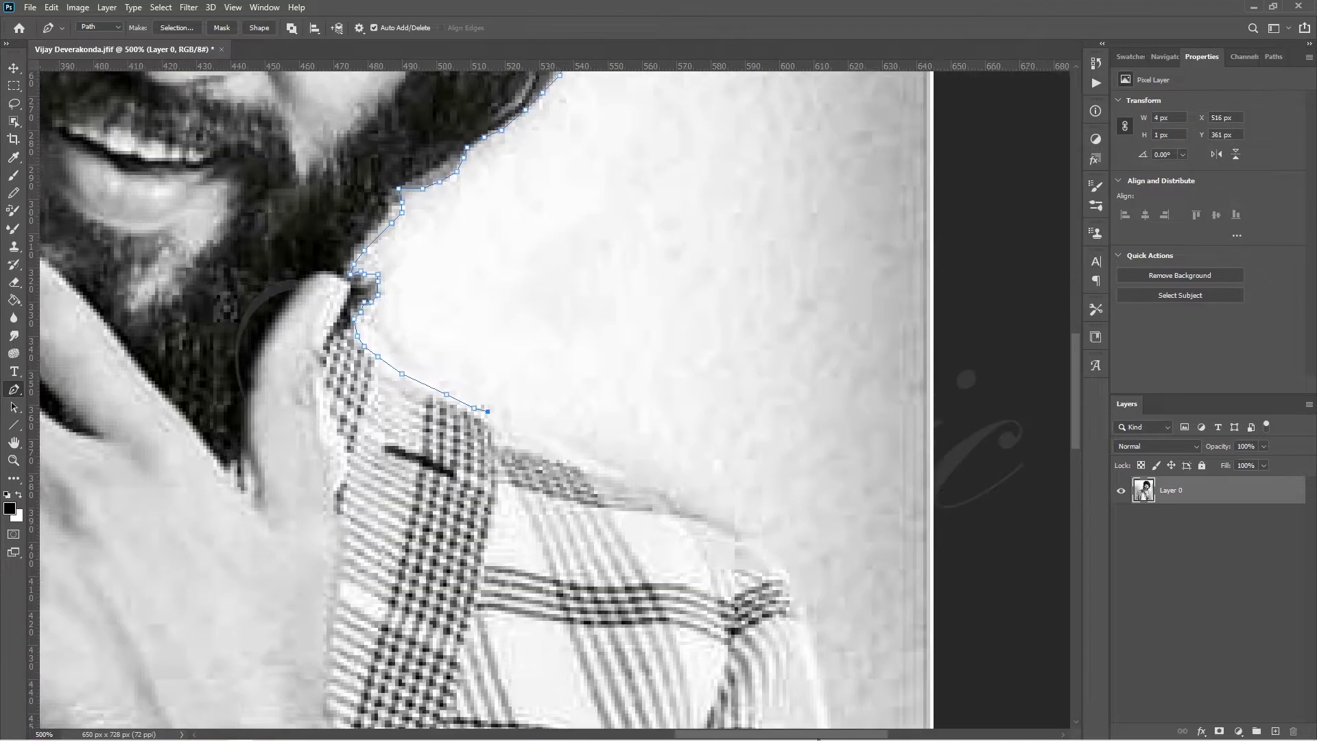
{"action": "left_click", "coordinate": [478, 429]}
{"action": "left_click", "coordinate": [543, 453]}
{"action": "left_click", "coordinate": [595, 473]}
{"action": "left_click", "coordinate": [666, 504]}
{"action": "left_click", "coordinate": [729, 538]}
{"action": "left_click", "coordinate": [769, 573]}
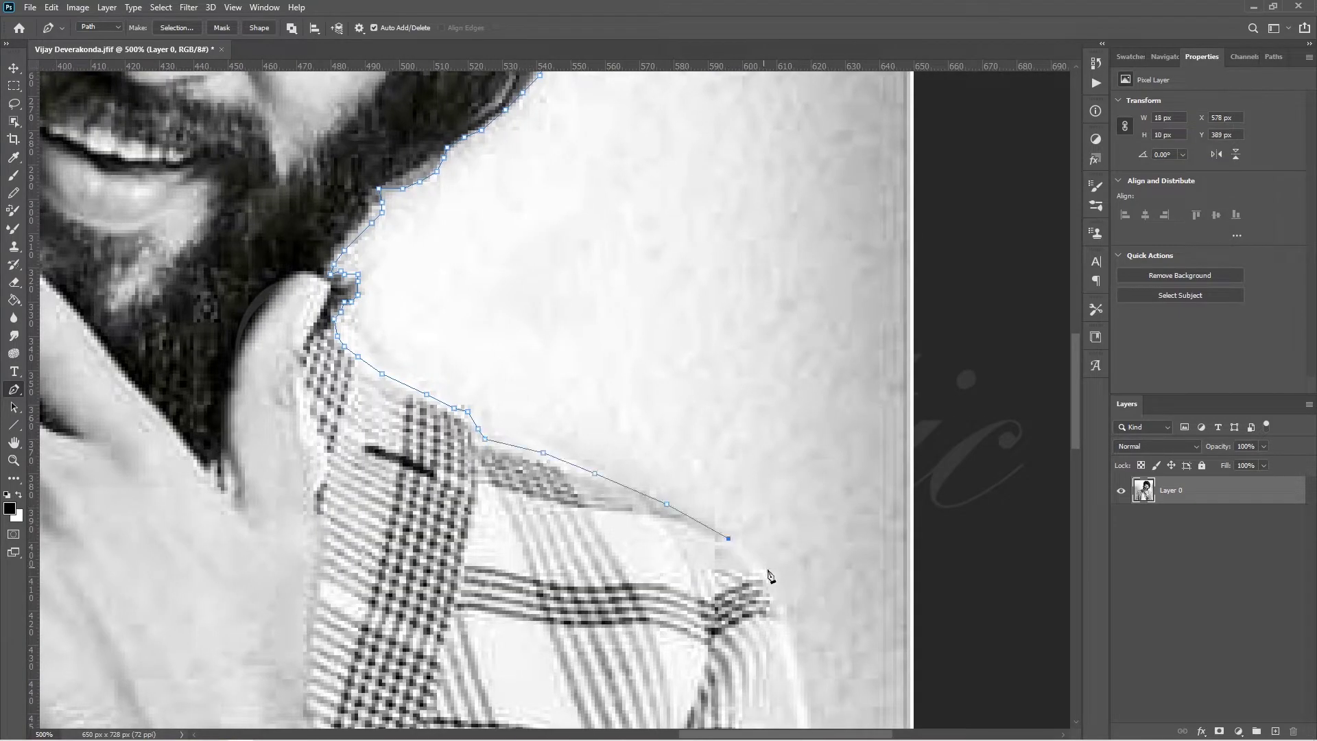
{"action": "scroll", "coordinate": [907, 376], "scroll_direction": "down", "scroll_amount": 5}
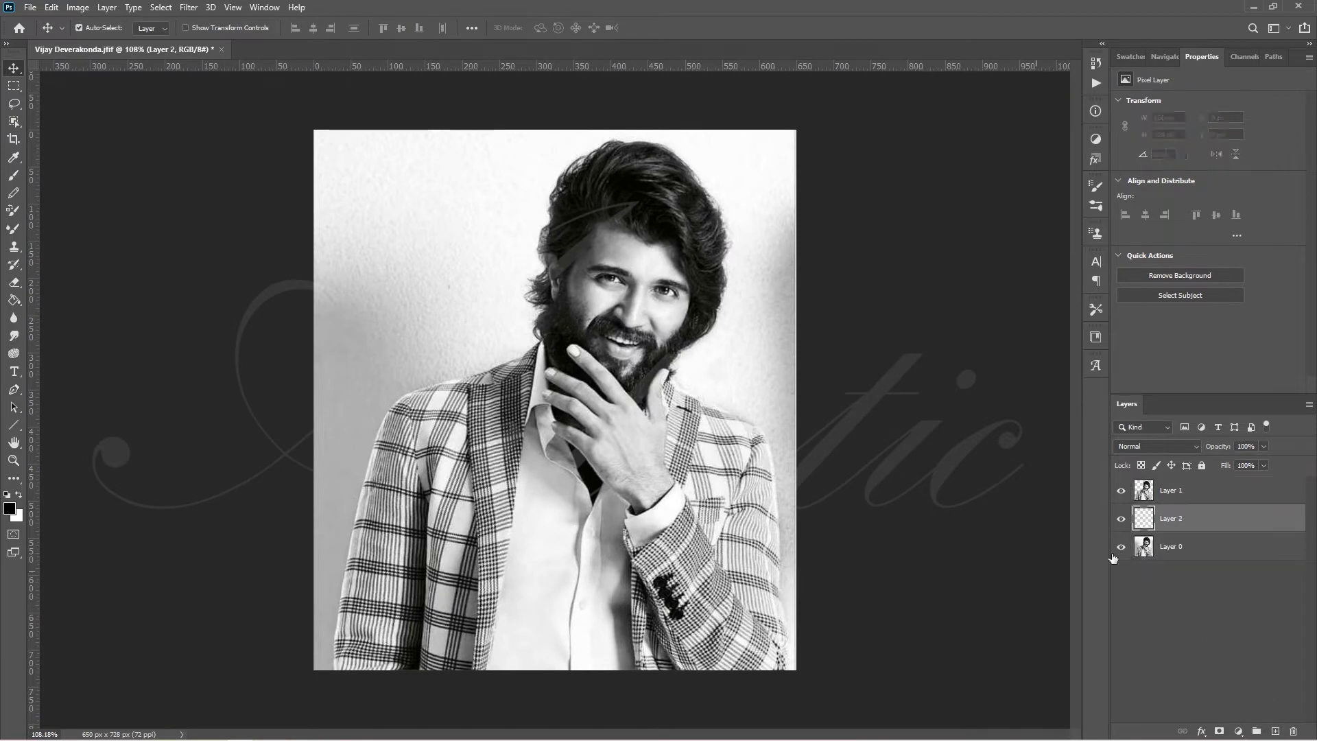
- Crop the canvas to a wider 16:9 frame extending left and upward past the photo
{"action": "key", "text": "c"}
{"action": "left_click_drag", "start_coordinate": [313, 406], "coordinate": [139, 423]}
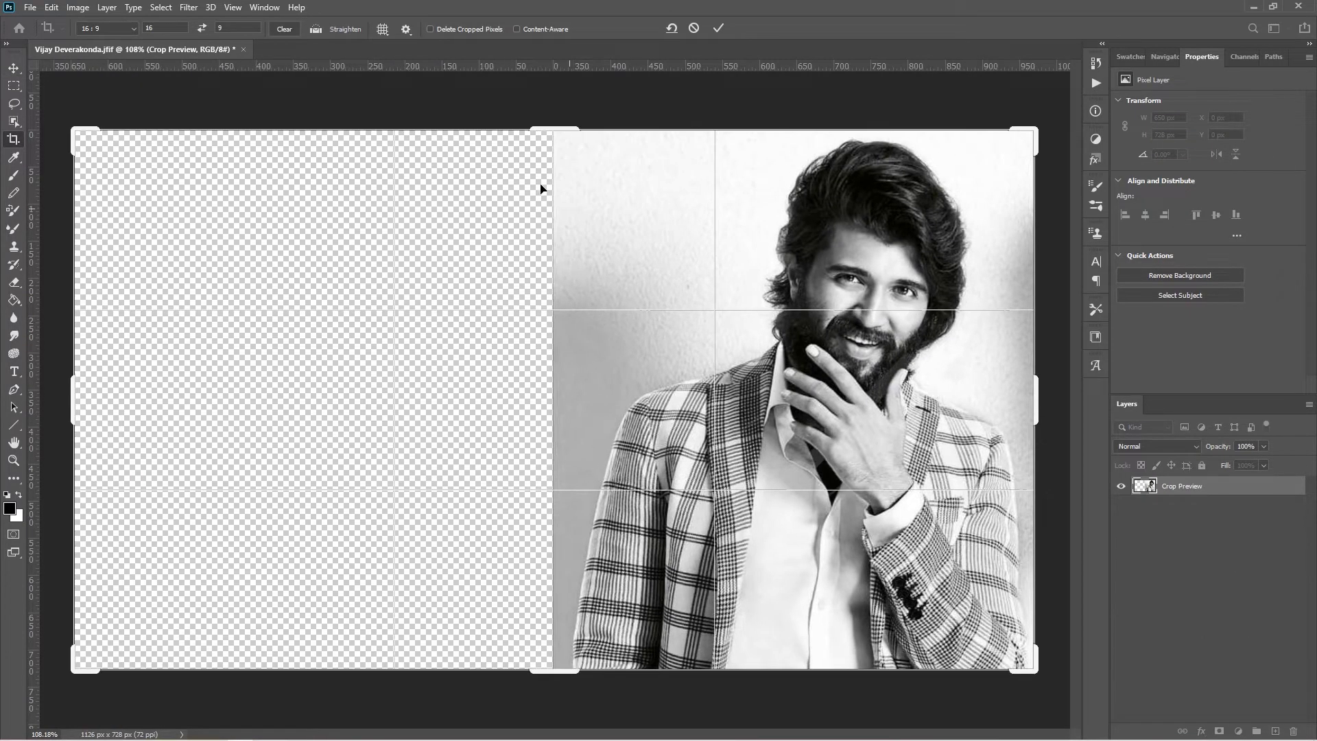
{"action": "left_click_drag", "start_coordinate": [554, 134], "coordinate": [555, 89]}
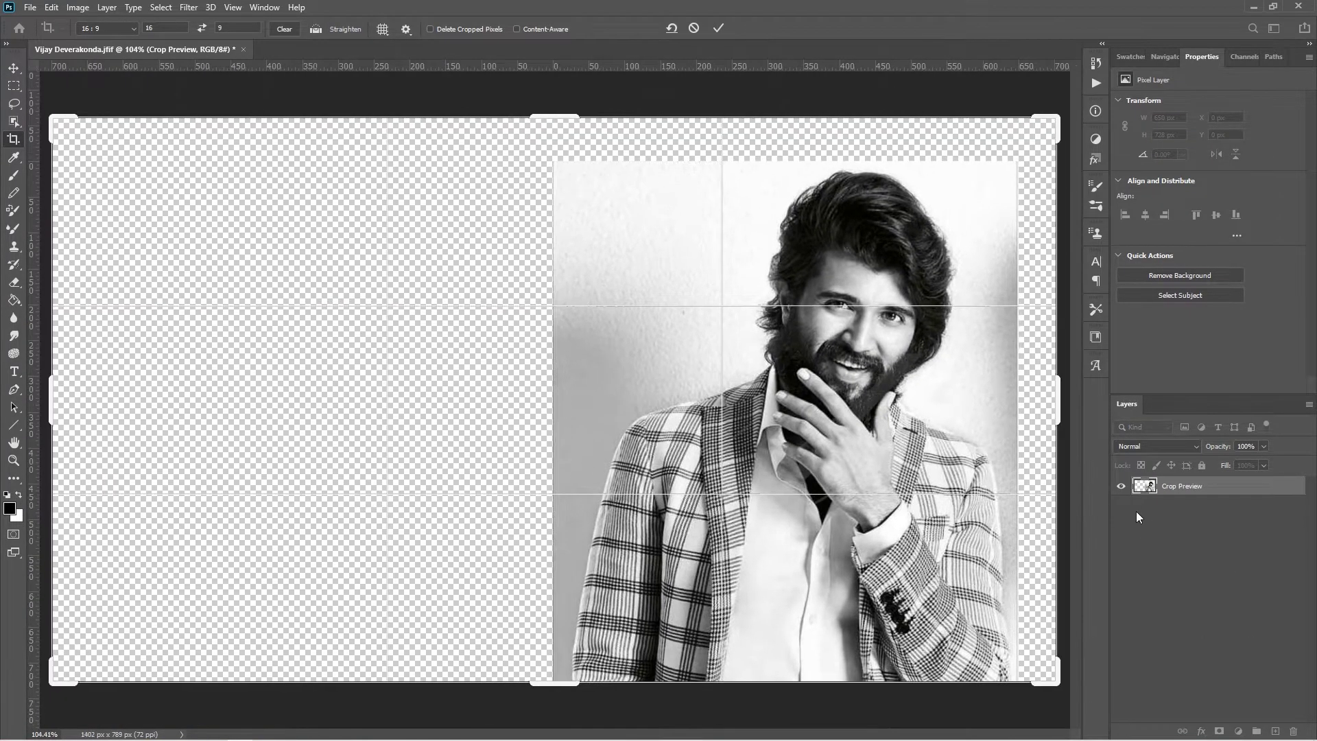
{"action": "left_click", "coordinate": [718, 29]}
- Move the cut-out portrait toward the canvas centre and select Layer 2
{"action": "key", "text": "v"}
{"action": "mouse_move", "coordinate": [815, 511]}
{"action": "left_mouse_down"}
{"action": "mouse_move", "coordinate": [570, 508]}
{"action": "mouse_move", "coordinate": [603, 506]}
{"action": "left_mouse_up"}
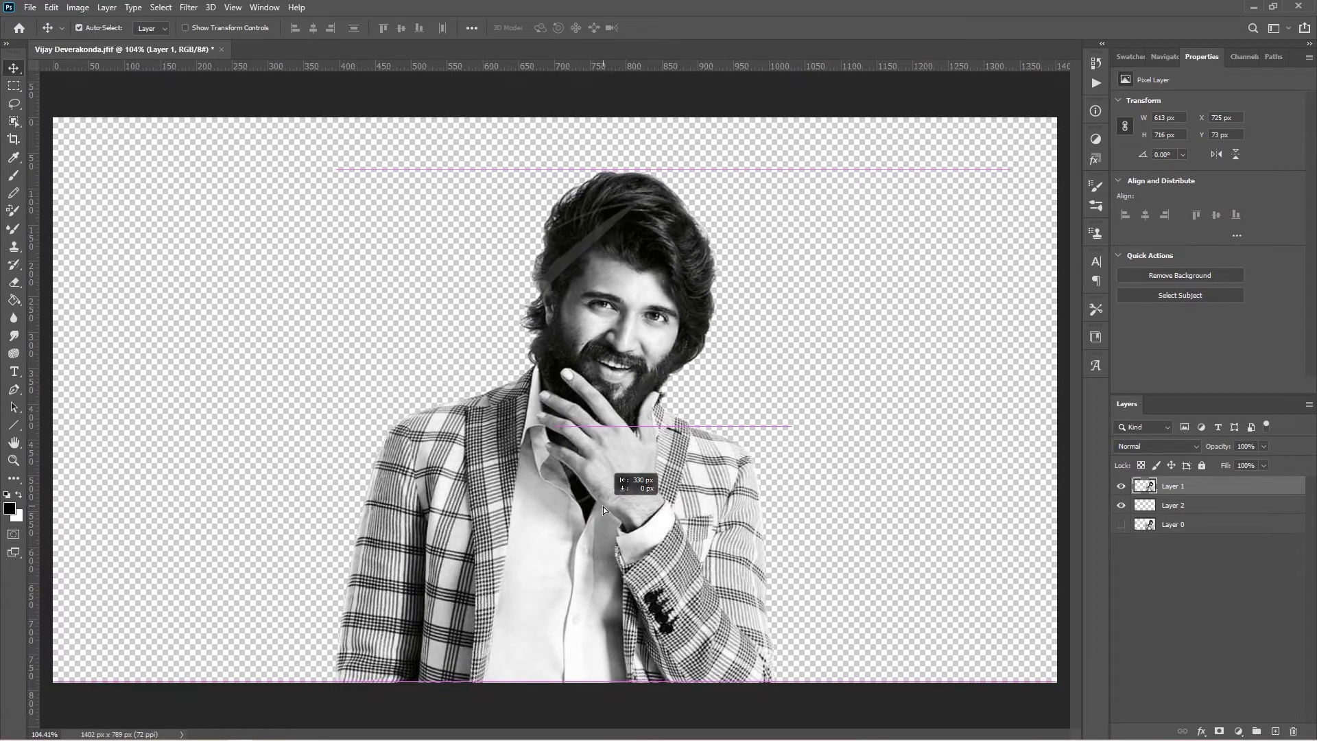
{"action": "left_click", "coordinate": [1174, 506]}
- Recrop the canvas to 1330×749 px to trim empty edges and fit it to the window
{"action": "key", "text": "c"}
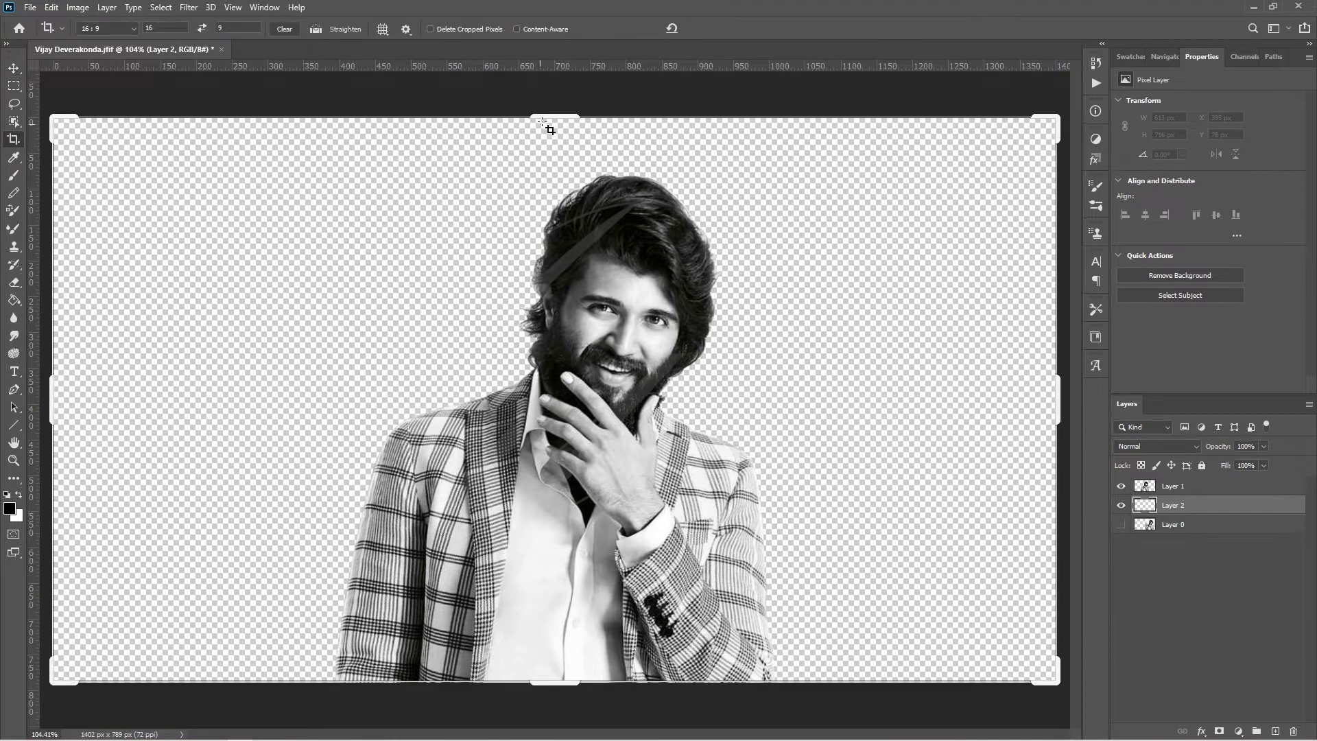
{"action": "left_click_drag", "start_coordinate": [547, 124], "coordinate": [567, 113]}
{"action": "left_click", "coordinate": [719, 28]}
{"action": "key", "text": "ctrl+0"}
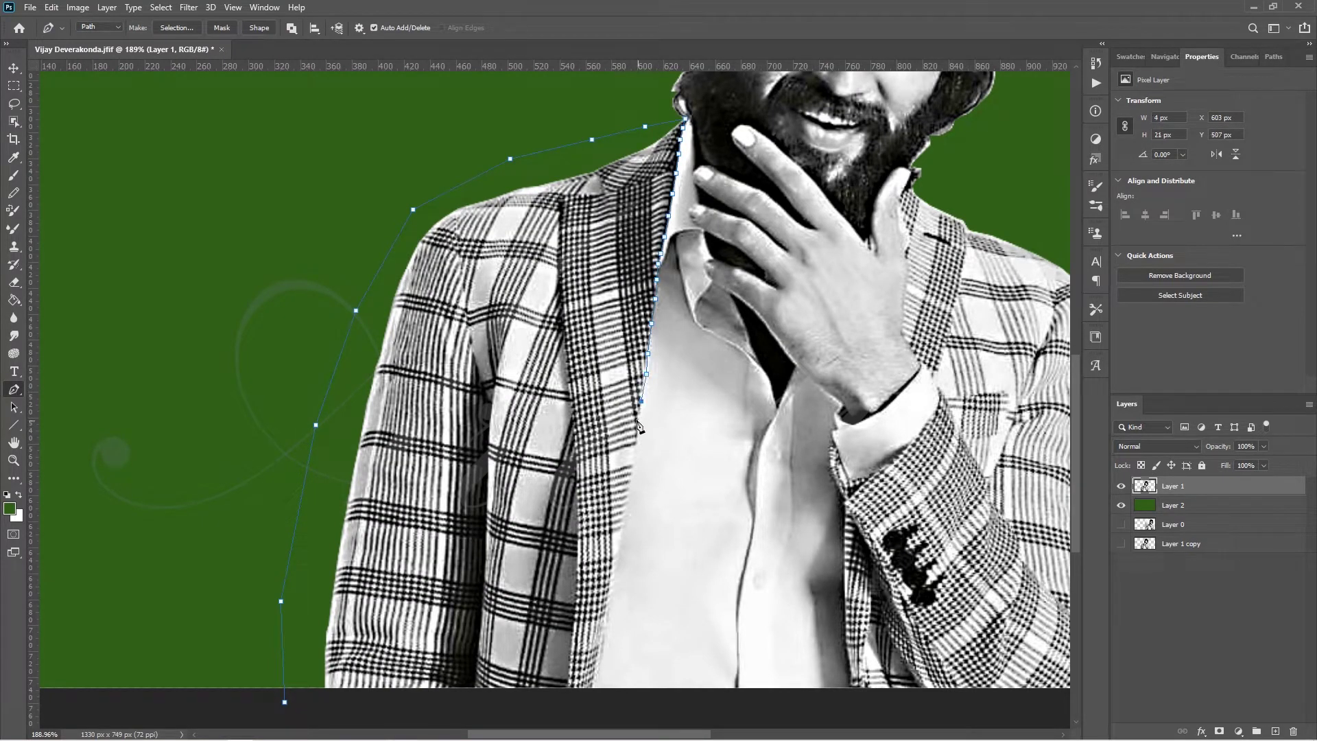
- Close the jacket path, make it a selection, copy it to a new layer and deselect
{"action": "left_click", "coordinate": [284, 701]}
{"action": "key", "text": "ctrl+Return"}
{"action": "key", "text": "ctrl+shift+alt+n"}
{"action": "key", "text": "ctrl+d"}
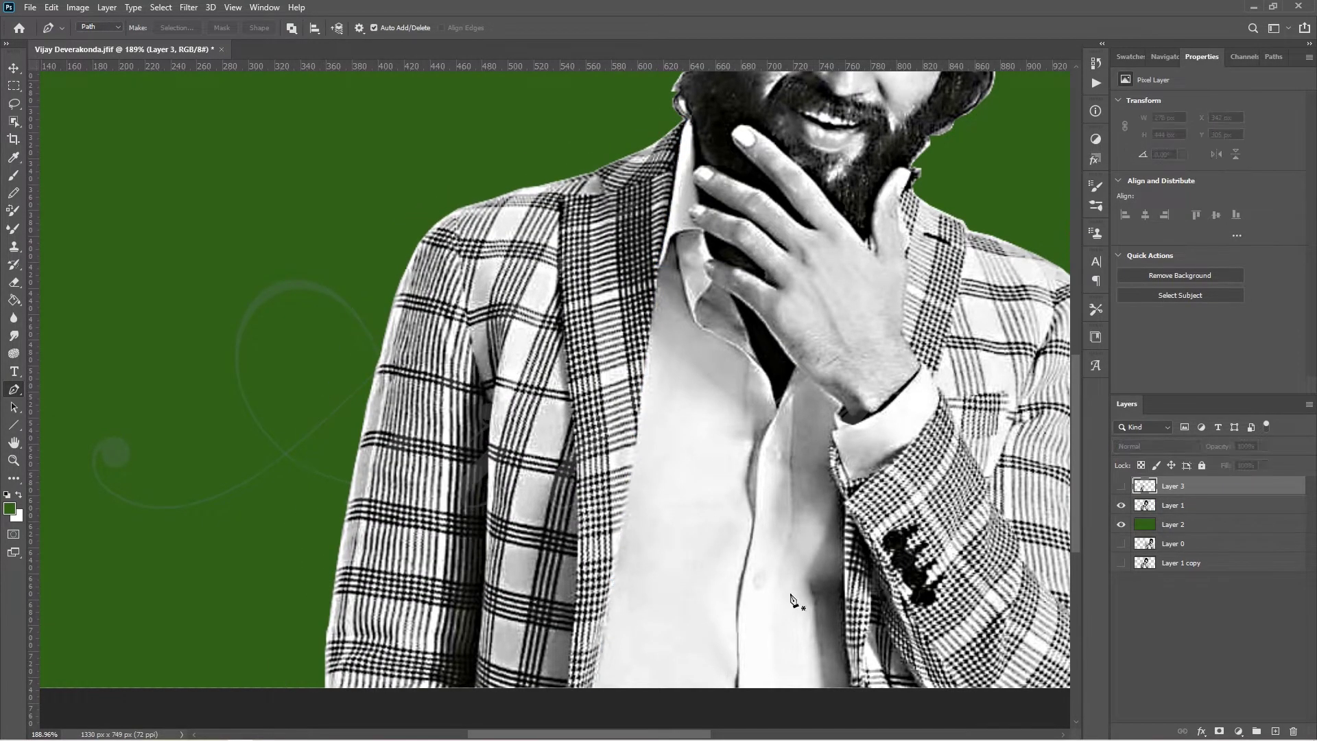
- On Layer 1, start a new path right of the figure and trace the hand edge
{"action": "left_click_drag", "start_coordinate": [700, 733], "coordinate": [763, 732]}
{"action": "left_click", "coordinate": [1174, 505]}
{"action": "left_click", "coordinate": [915, 707]}
{"action": "left_click", "coordinate": [910, 334]}
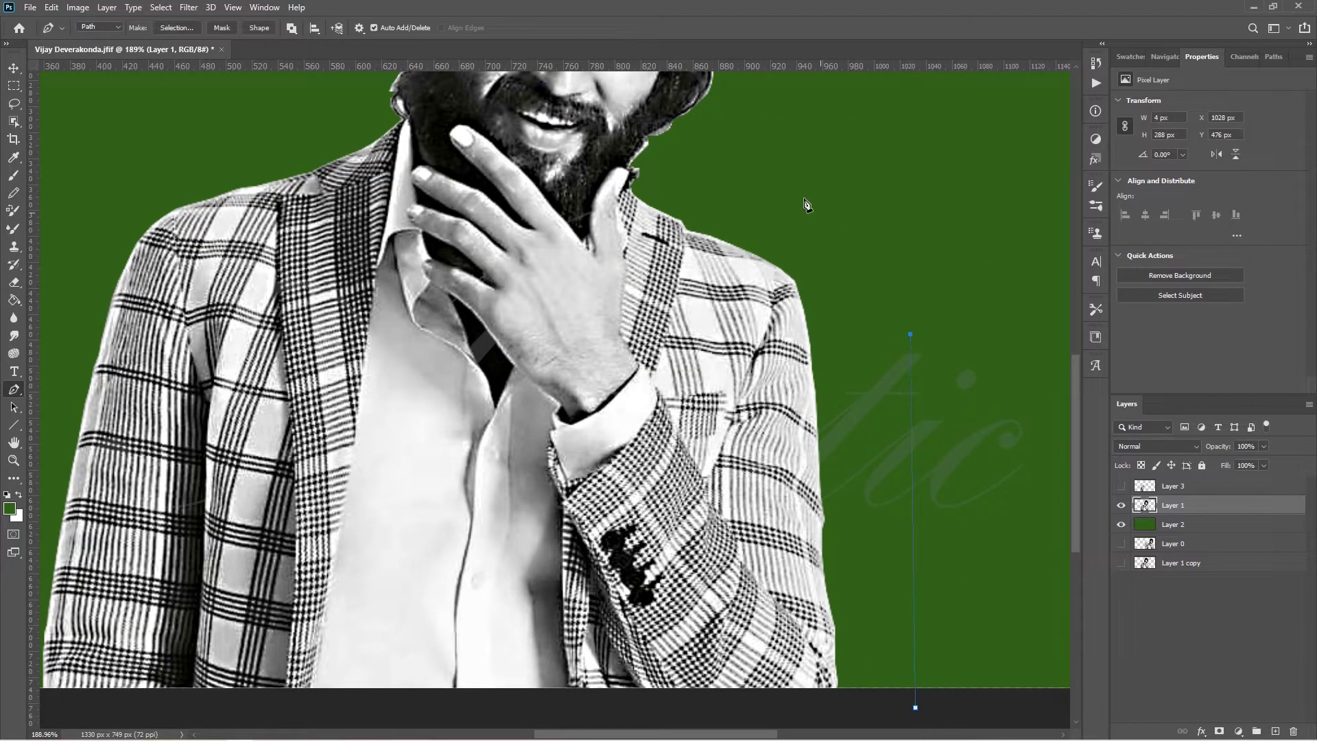
{"action": "left_click", "coordinate": [622, 223]}
{"action": "left_click", "coordinate": [625, 256]}
{"action": "left_click", "coordinate": [624, 295]}
{"action": "left_click", "coordinate": [622, 329]}
{"action": "left_click", "coordinate": [638, 362]}
{"action": "left_click", "coordinate": [655, 388]}
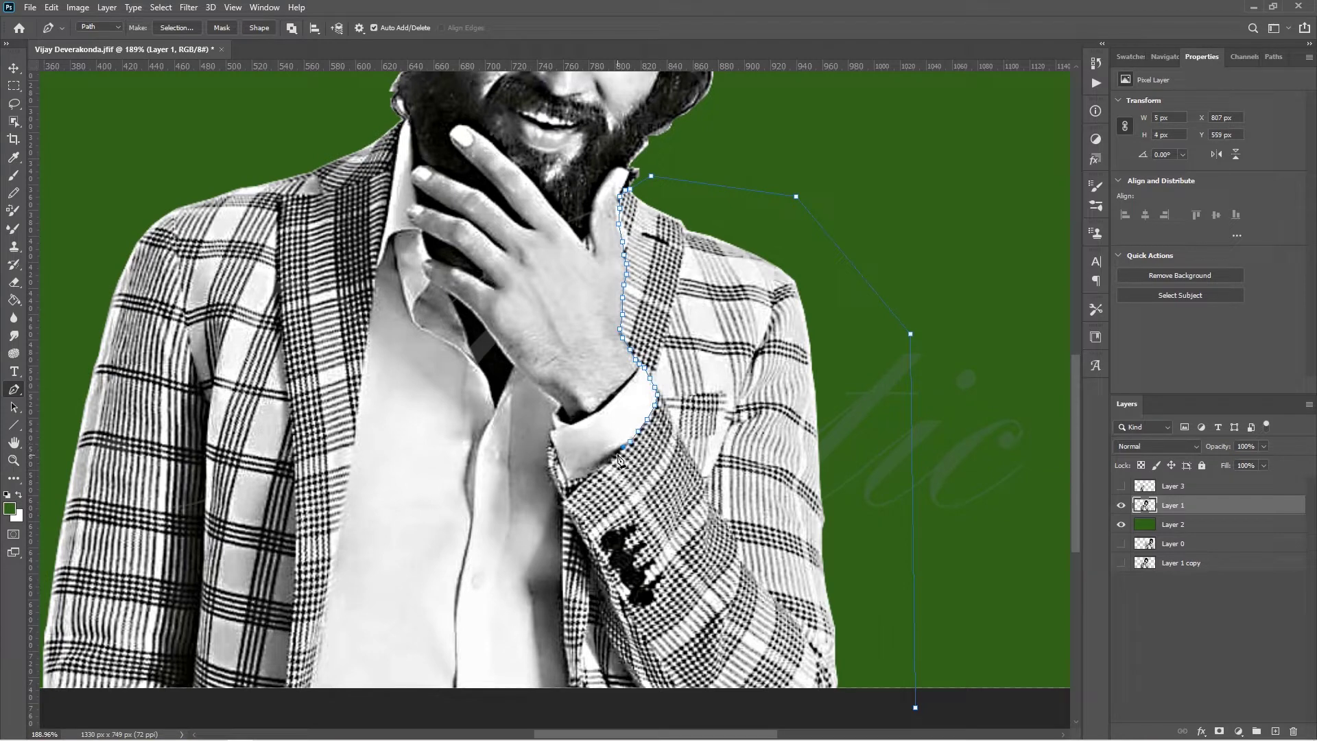
- Continue the outline along the shirt cuff and jacket edge, closing it at the start
{"action": "left_click", "coordinate": [548, 468]}
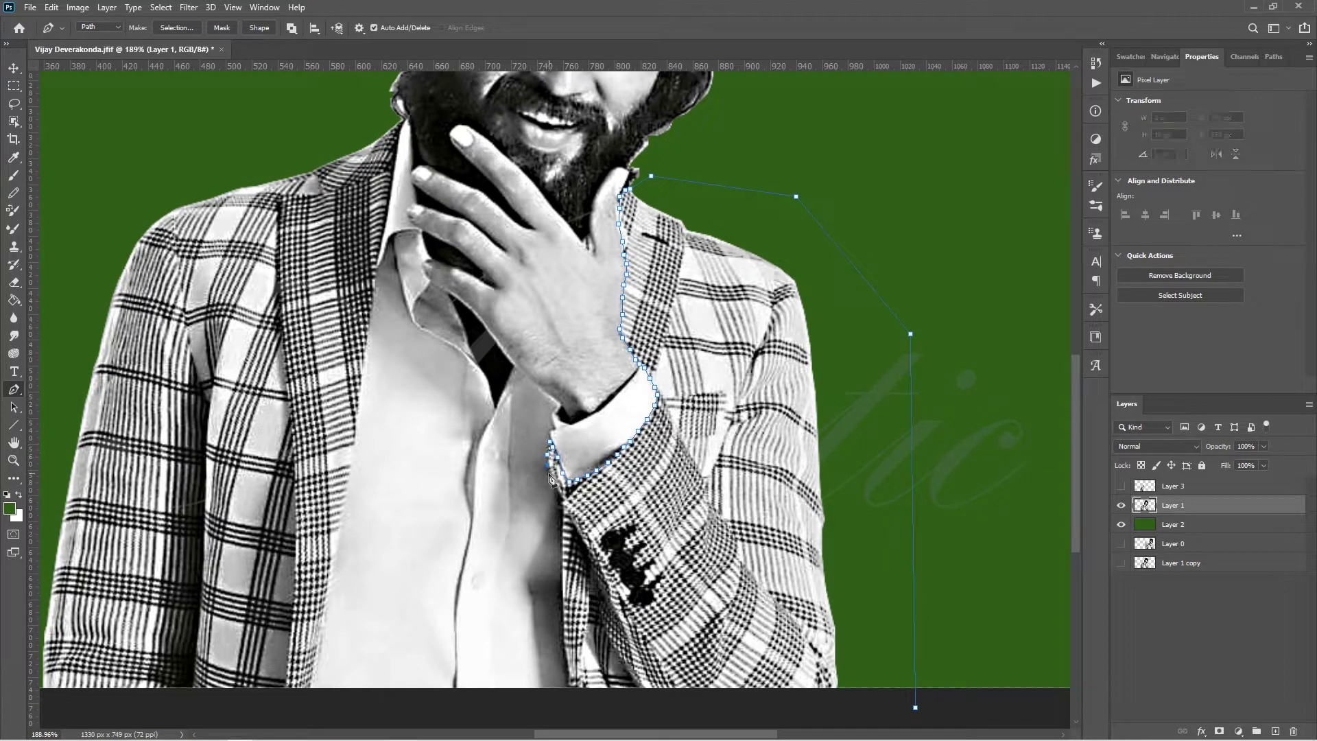
{"action": "left_click", "coordinate": [559, 510]}
{"action": "left_click", "coordinate": [560, 525]}
{"action": "left_click", "coordinate": [561, 546]}
{"action": "left_click", "coordinate": [561, 603]}
{"action": "left_click", "coordinate": [562, 633]}
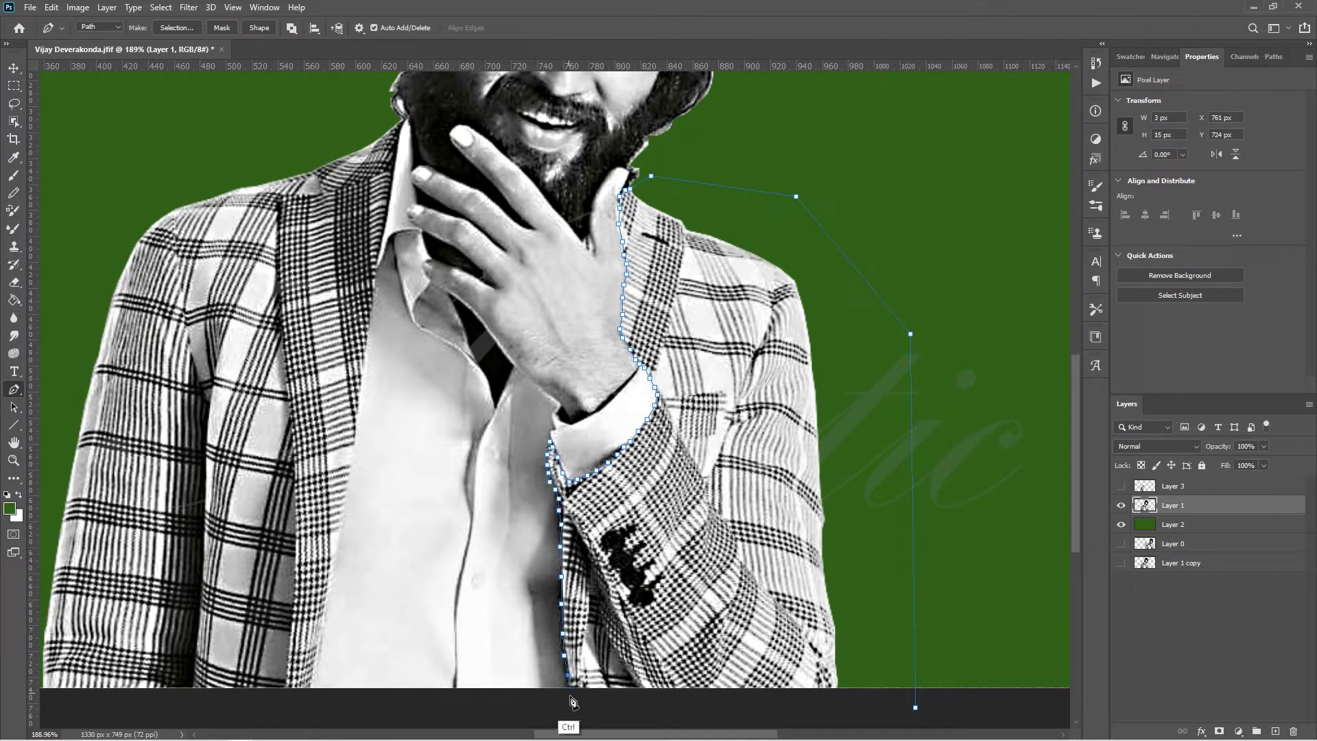
{"action": "left_click", "coordinate": [566, 693]}
{"action": "left_click", "coordinate": [916, 705]}
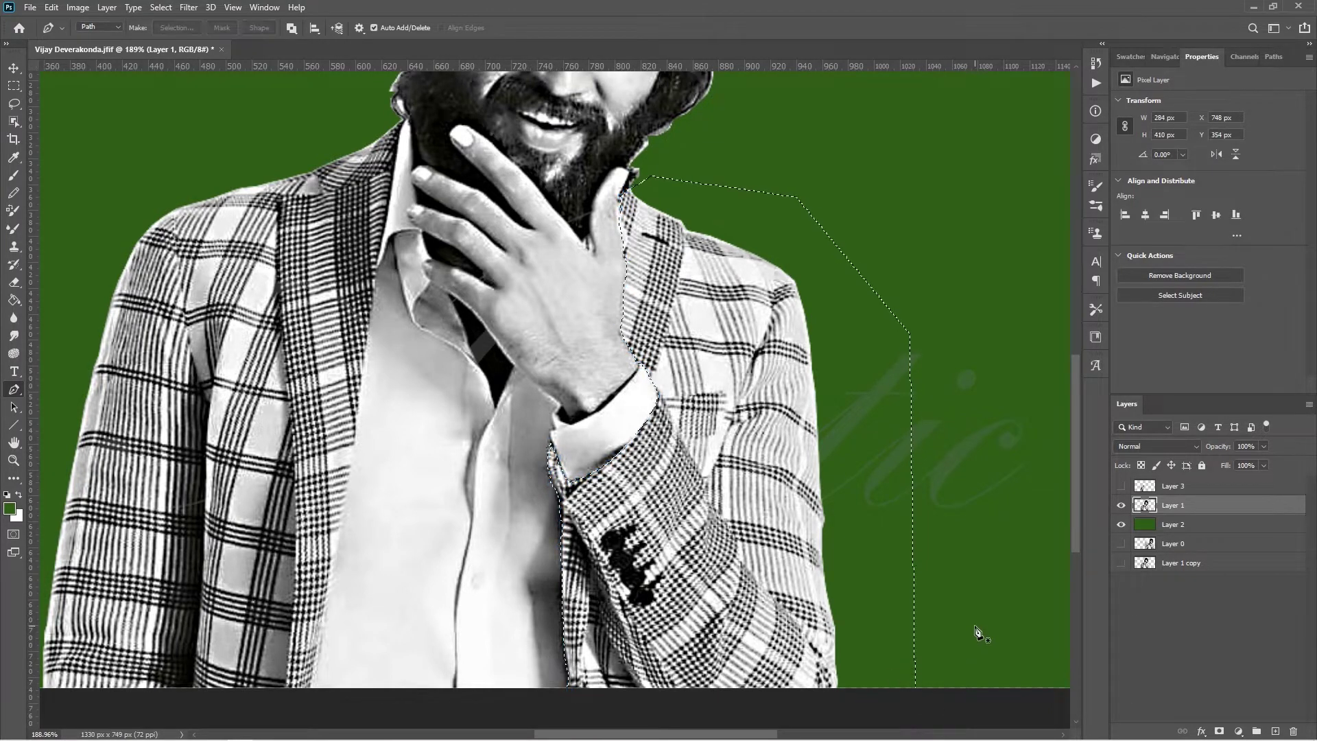
- Convert the hand outline to a selection and copy it to new Layer 4
{"action": "key", "text": "ctrl+Return"}
{"action": "key", "text": "ctrl+j"}
{"action": "left_click_drag", "start_coordinate": [1074, 490], "coordinate": [1073, 418]}
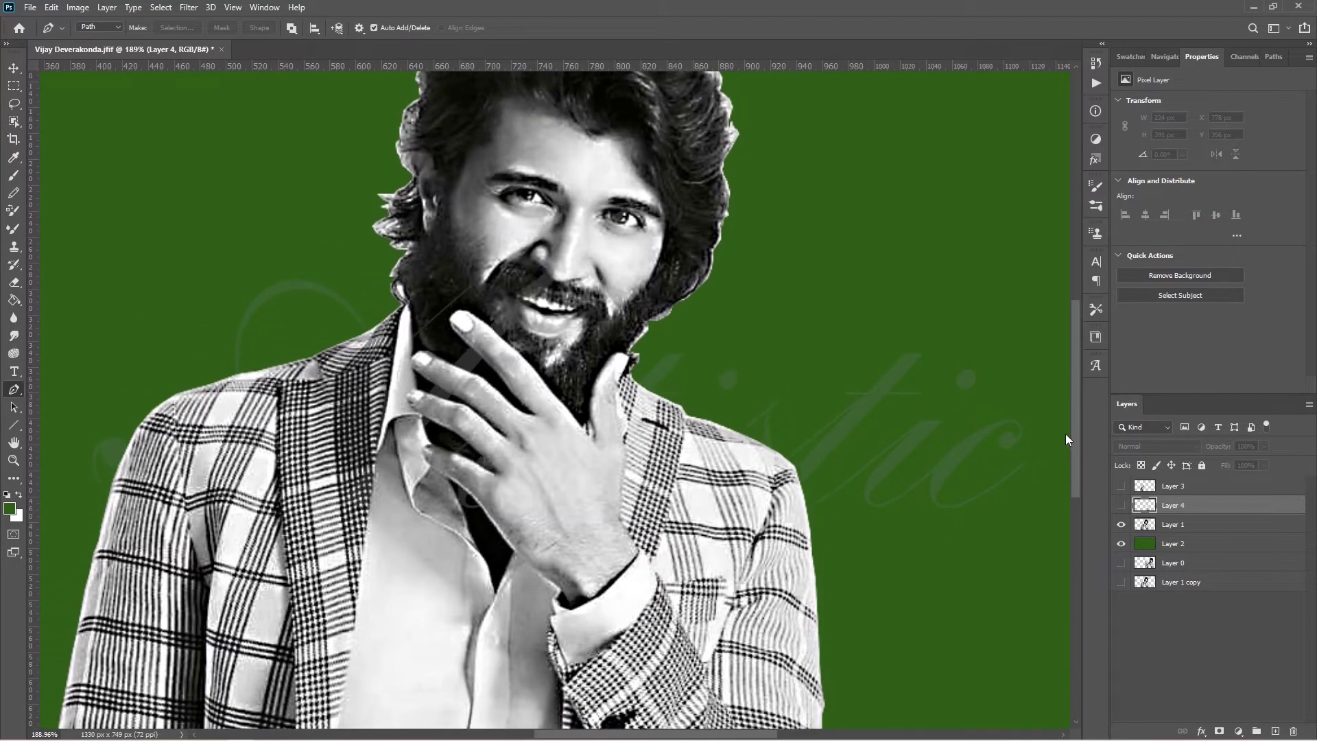
{"action": "left_click", "coordinate": [1202, 525]}
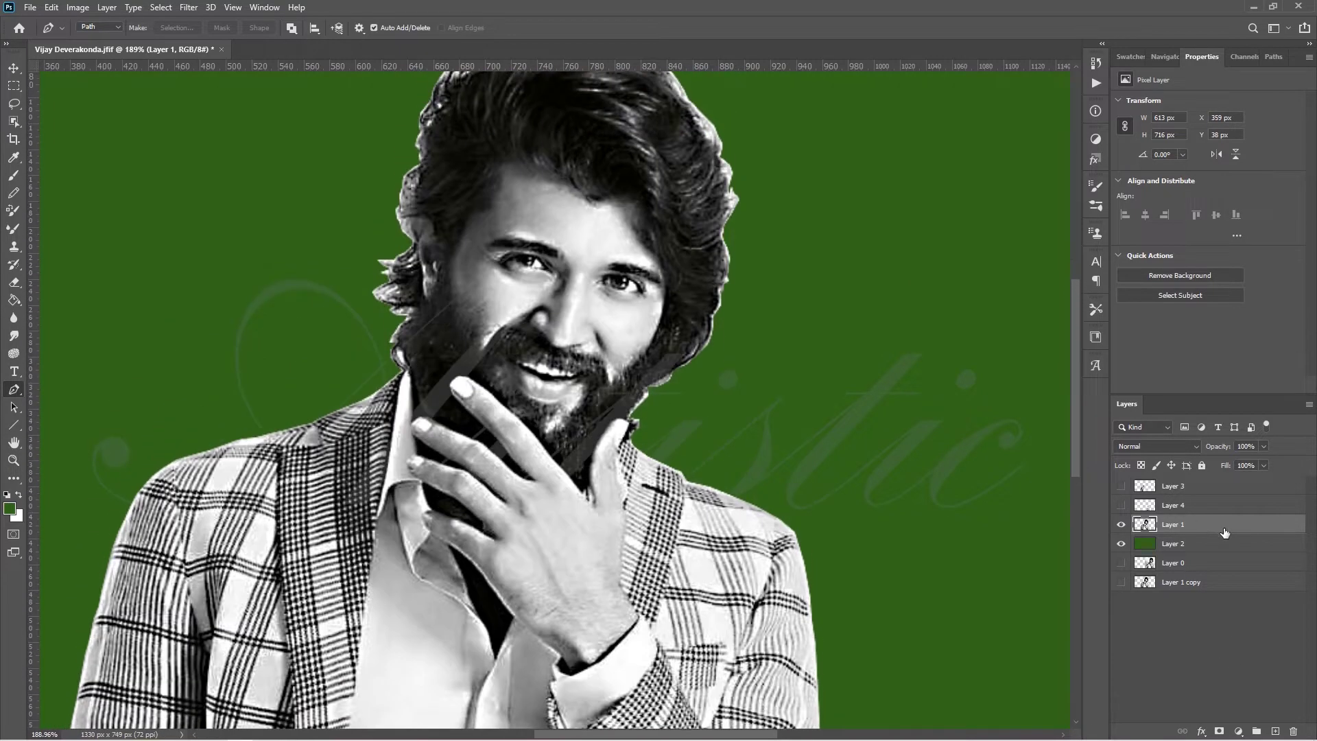
{"action": "key", "text": "ctrl+0"}
{"action": "left_click", "coordinate": [1196, 485]}
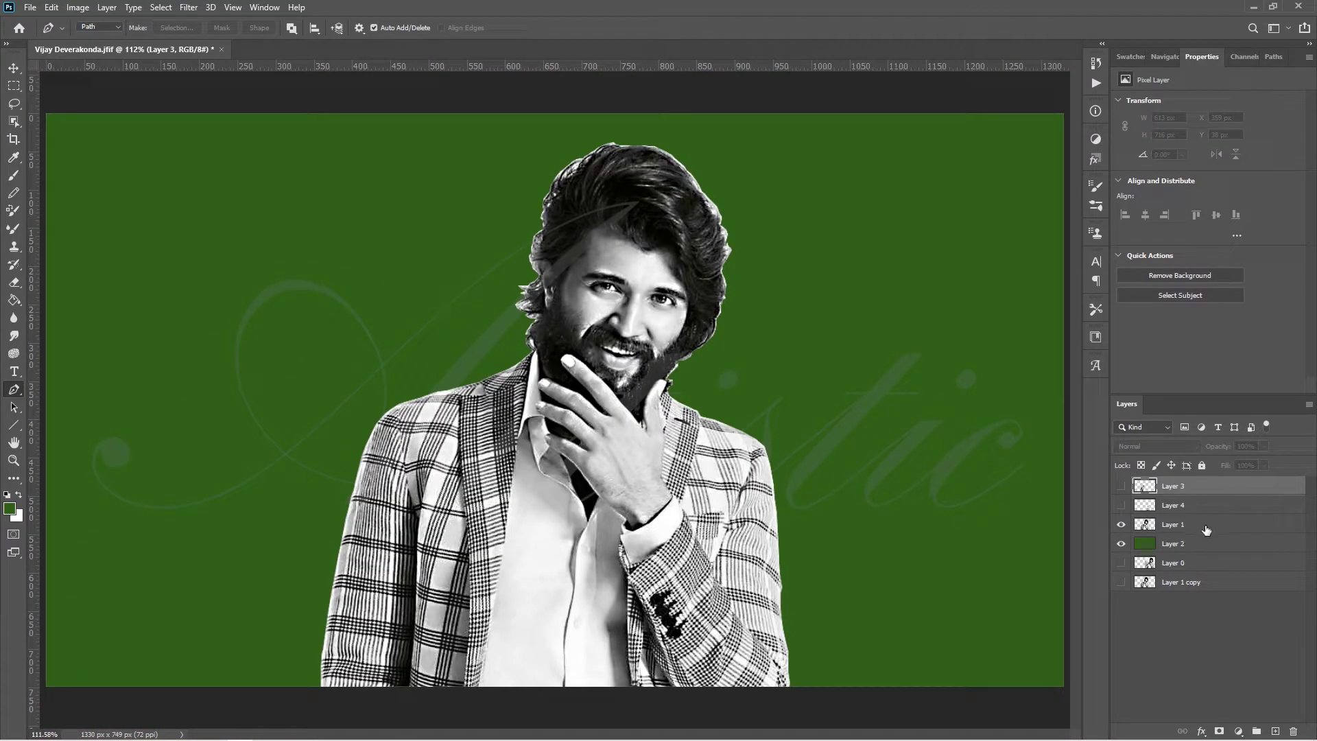
{"action": "left_click", "coordinate": [1206, 524]}
- Zoom in on the face and smudge the forehead, left cheek and right temple hair at brush size 20
{"action": "left_click", "coordinate": [13, 460]}
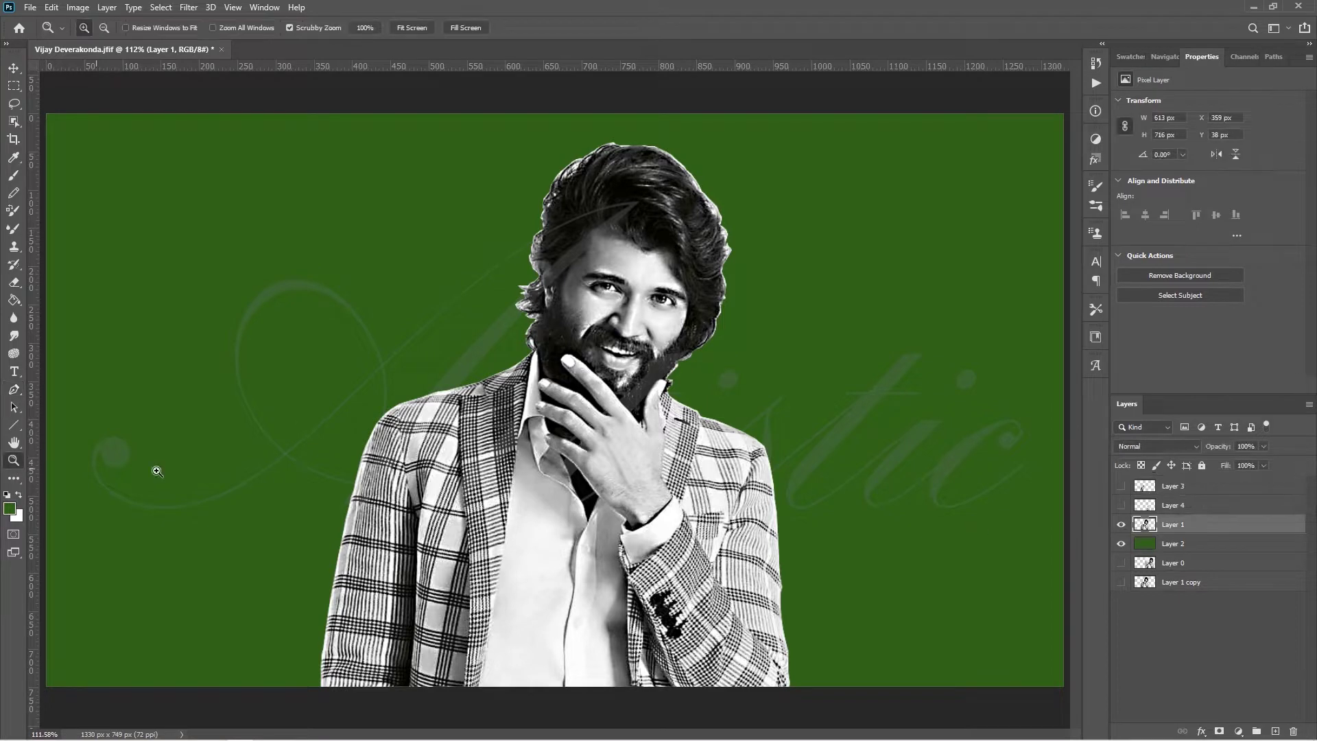
{"action": "left_click_drag", "start_coordinate": [642, 244], "coordinate": [720, 243]}
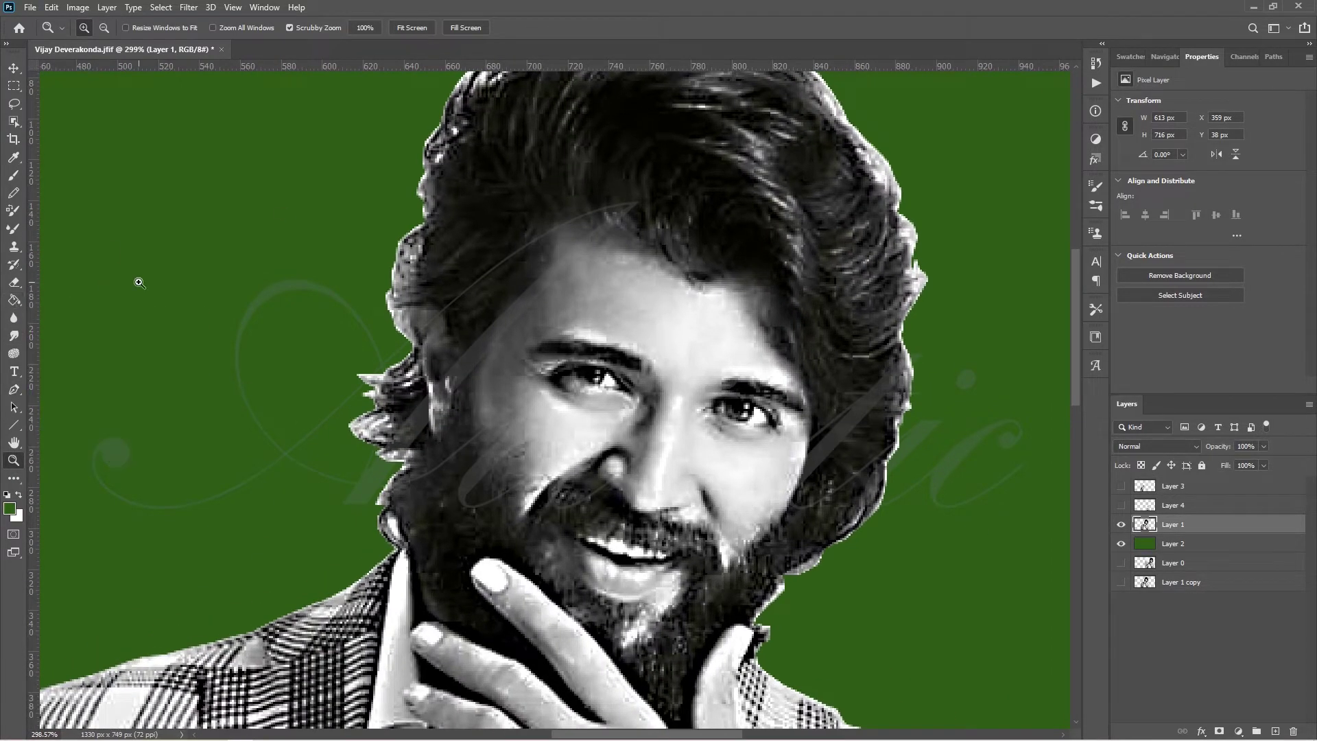
{"action": "left_click", "coordinate": [13, 336]}
{"action": "key", "text": "bracketleft"}
{"action": "key", "text": "bracketleft"}
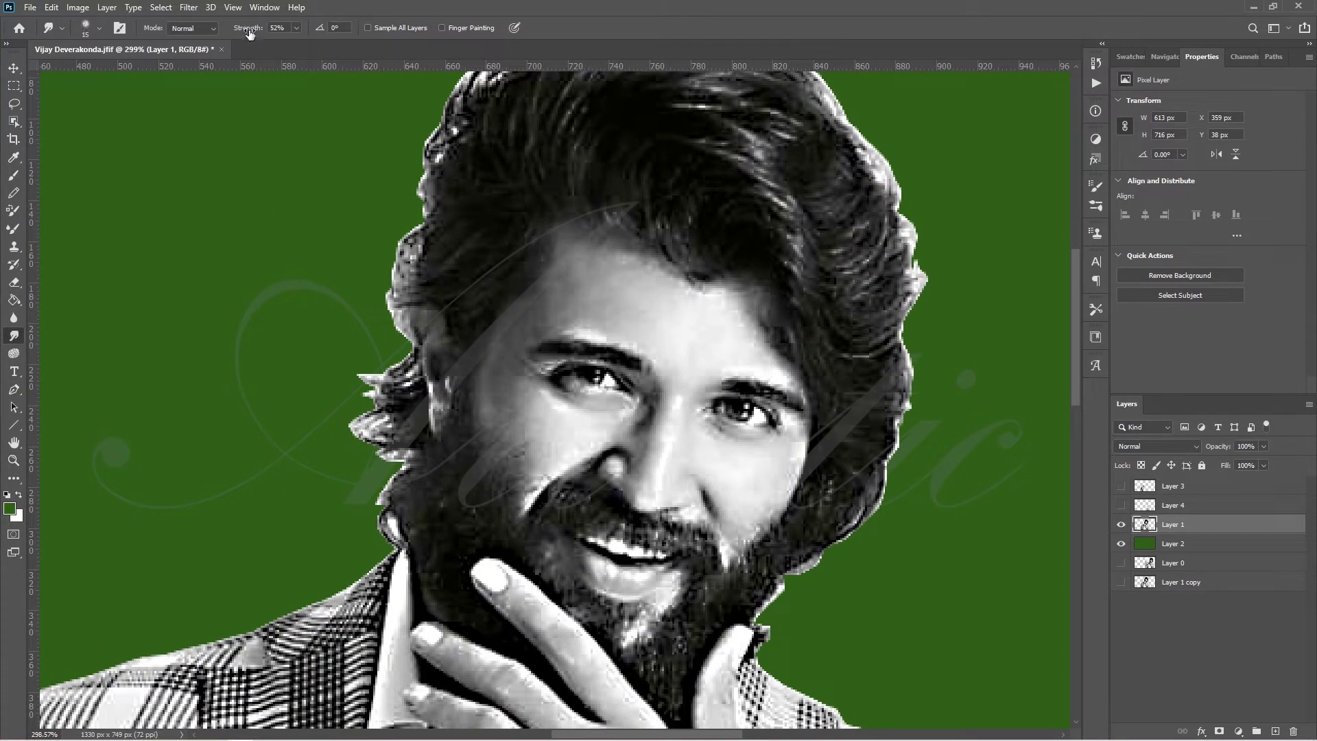
{"action": "key", "text": "bracketright"}
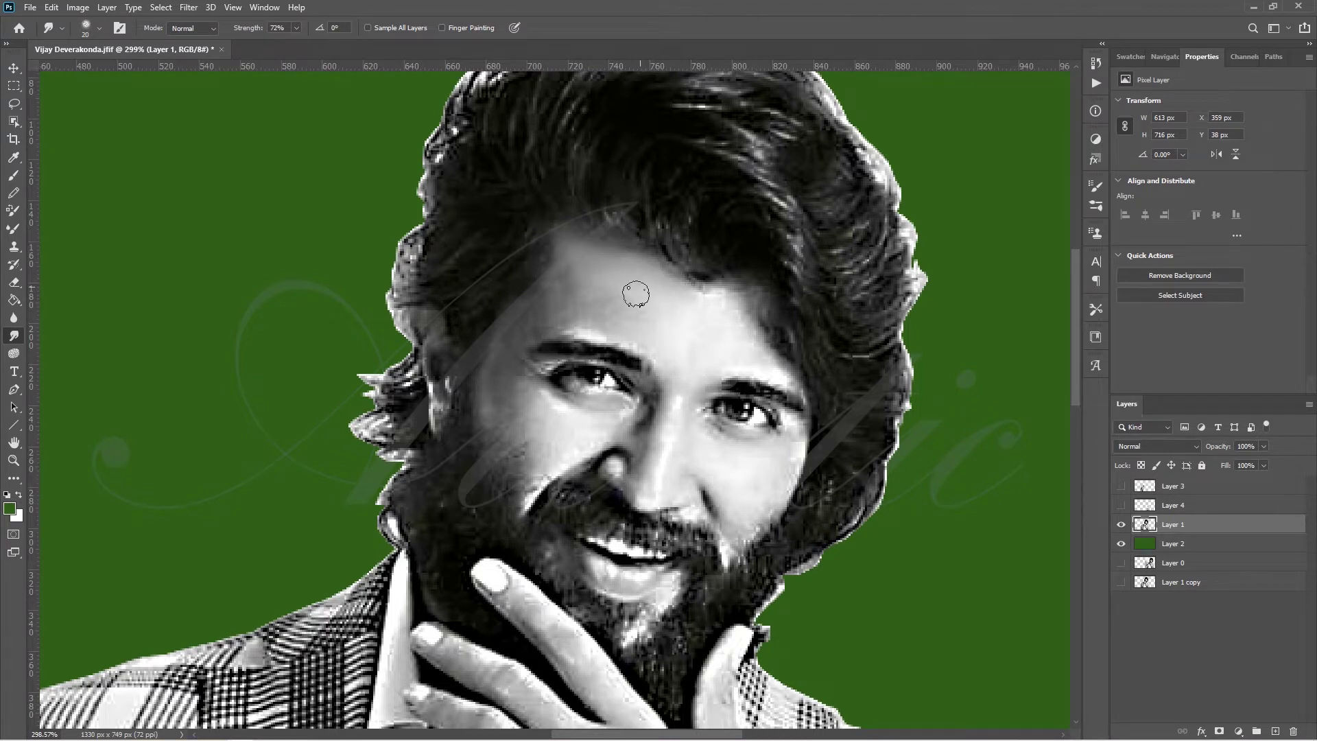
{"action": "left_click_drag", "start_coordinate": [577, 301], "coordinate": [496, 357]}
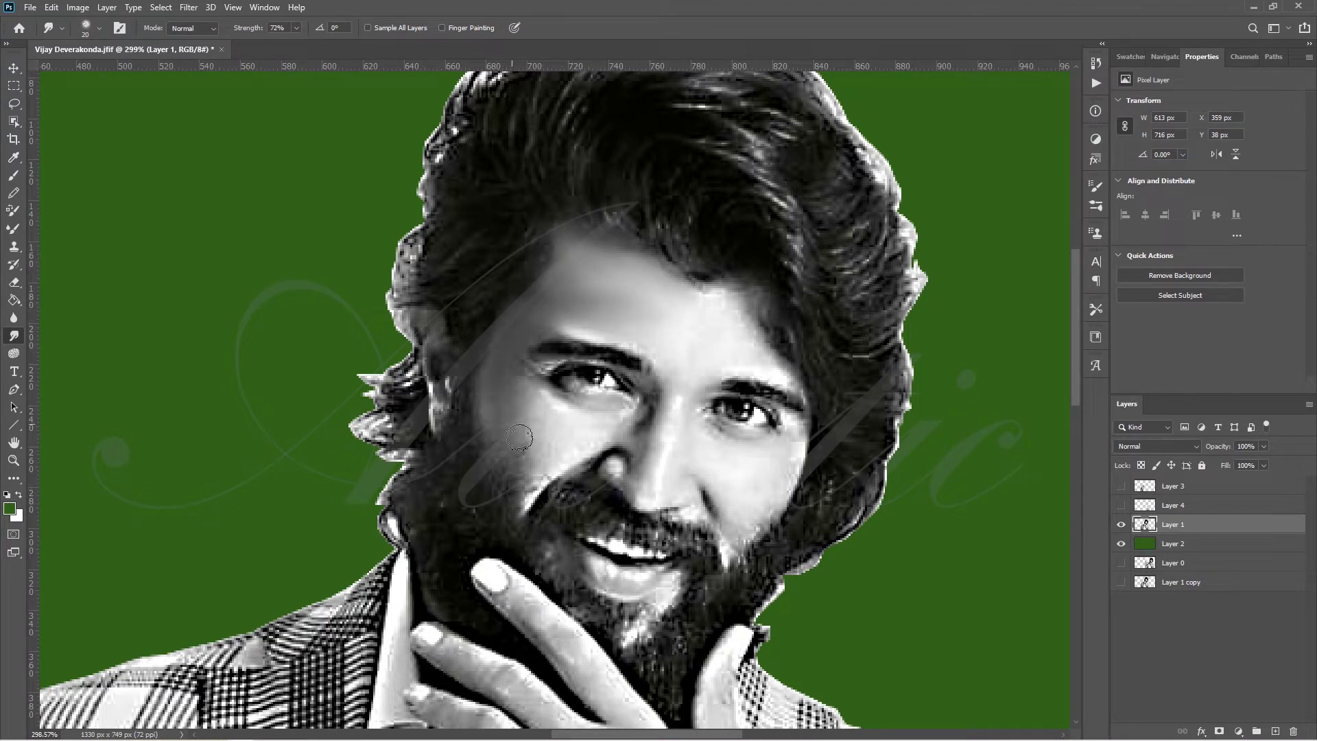
{"action": "mouse_move", "coordinate": [519, 437]}
{"action": "left_mouse_down"}
{"action": "mouse_move", "coordinate": [532, 405]}
{"action": "mouse_move", "coordinate": [488, 476]}
{"action": "left_mouse_up"}
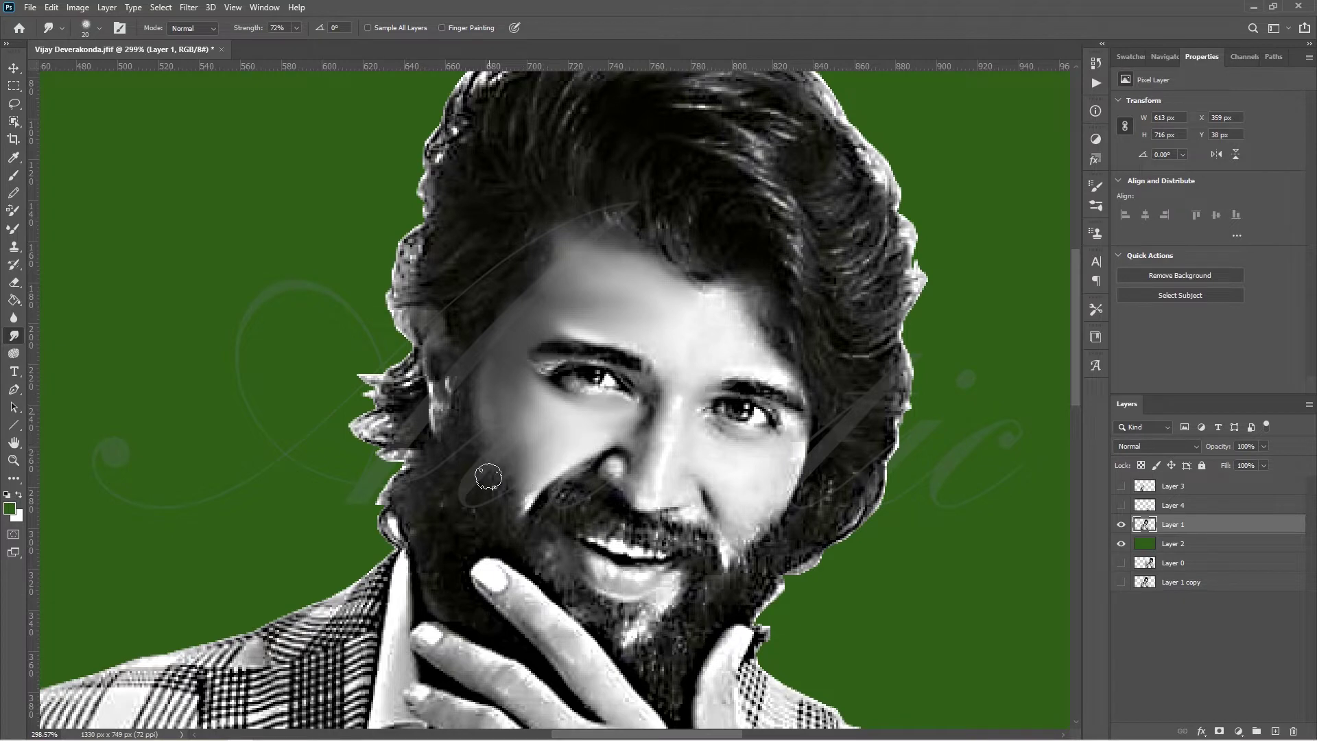
{"action": "left_click_drag", "start_coordinate": [750, 297], "coordinate": [782, 356]}
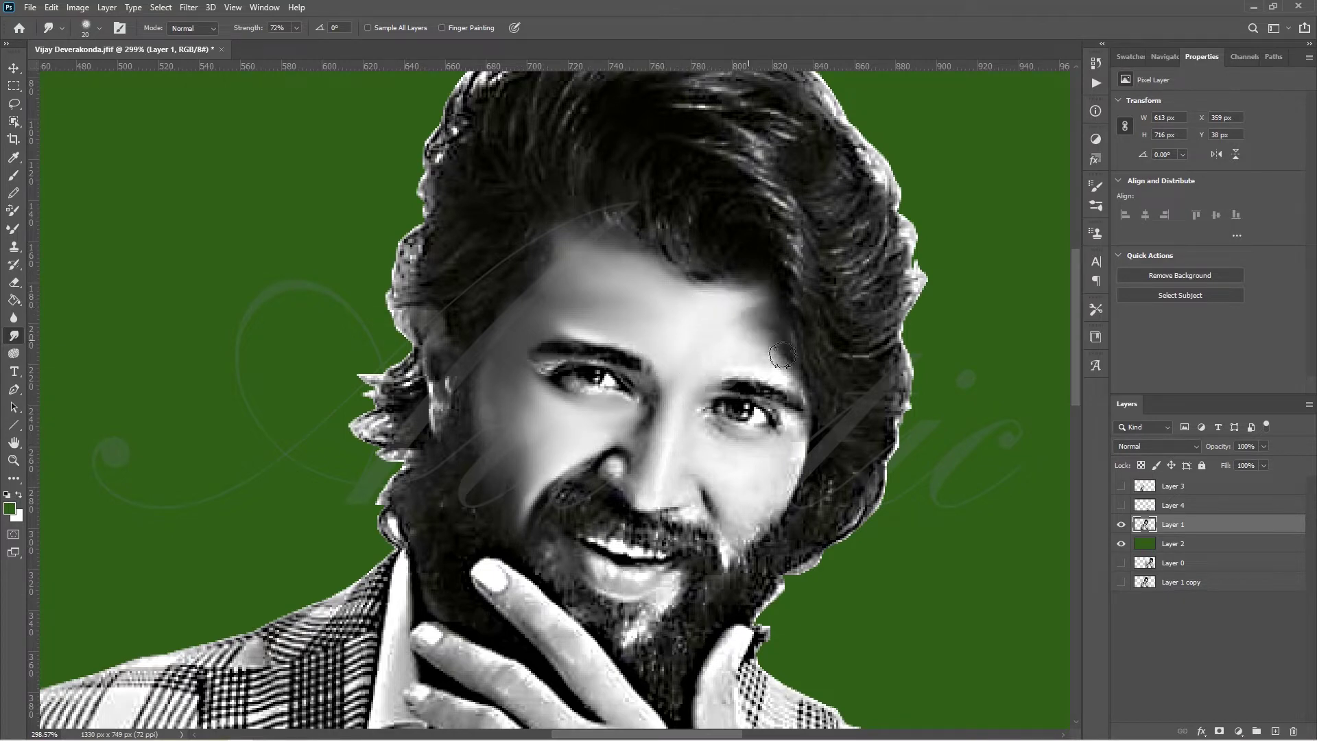
- At brush size 9, smudge the fingers and blend the wrist into the shirt cuff
{"action": "key", "text": "bracketleft"}
{"action": "key", "text": "bracketleft"}
{"action": "scroll", "coordinate": [929, 412], "scroll_direction": "down", "scroll_amount": 2}
{"action": "scroll", "coordinate": [929, 412], "scroll_direction": "down", "scroll_amount": 2}
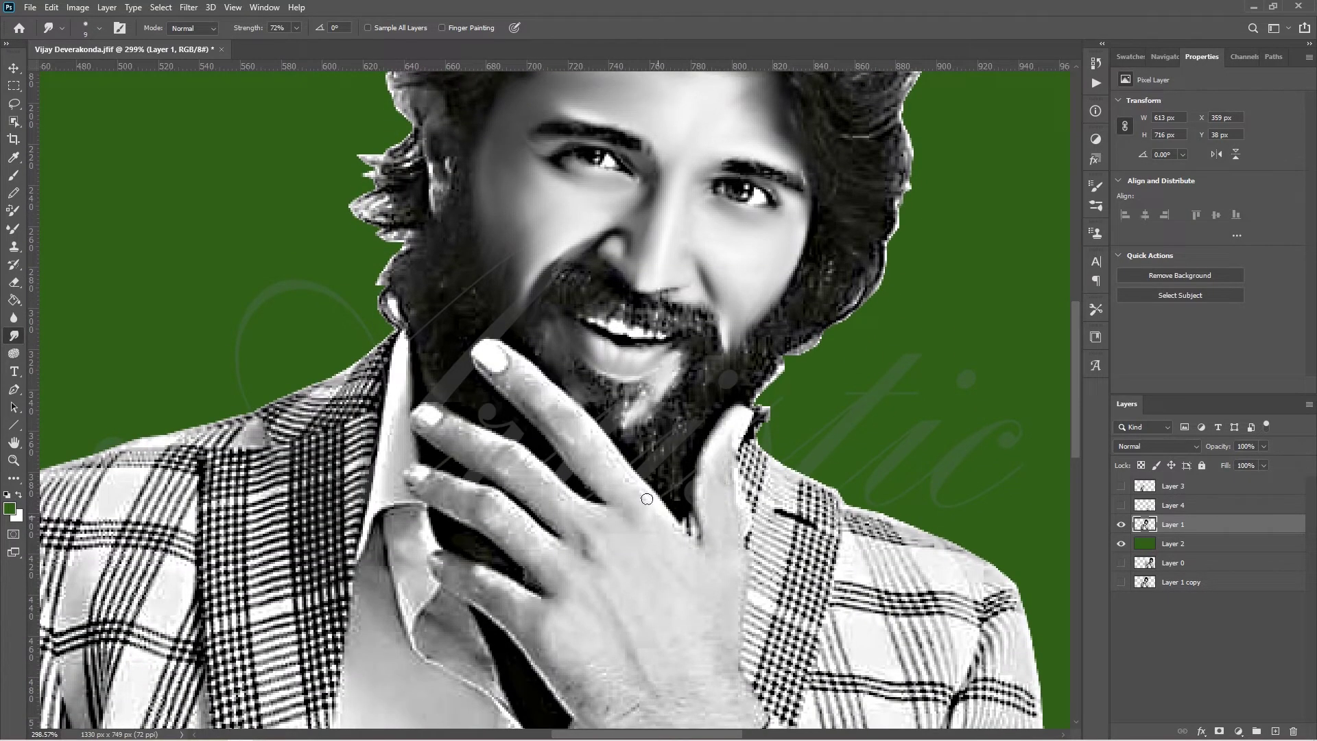
{"action": "mouse_move", "coordinate": [569, 441]}
{"action": "left_mouse_down"}
{"action": "mouse_move", "coordinate": [565, 417]}
{"action": "mouse_move", "coordinate": [497, 383]}
{"action": "left_mouse_up"}
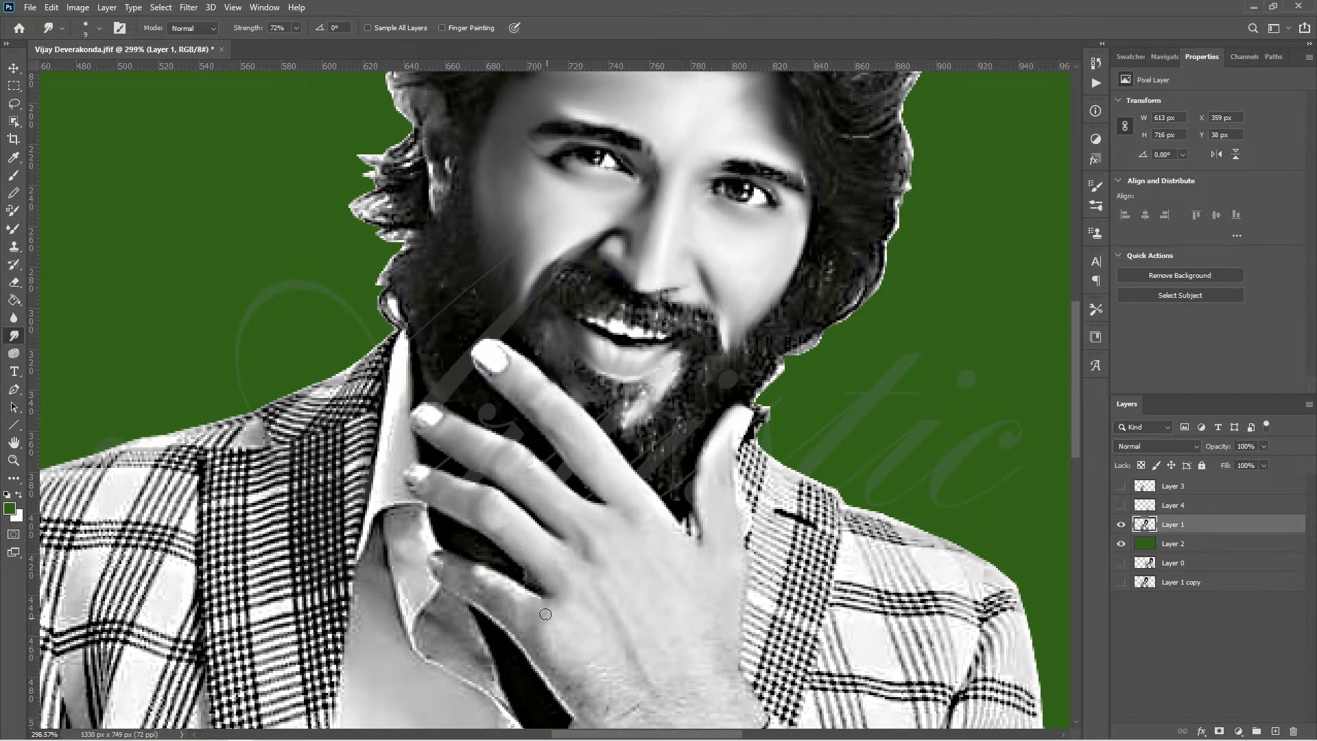
{"action": "left_click_drag", "start_coordinate": [545, 614], "coordinate": [468, 574]}
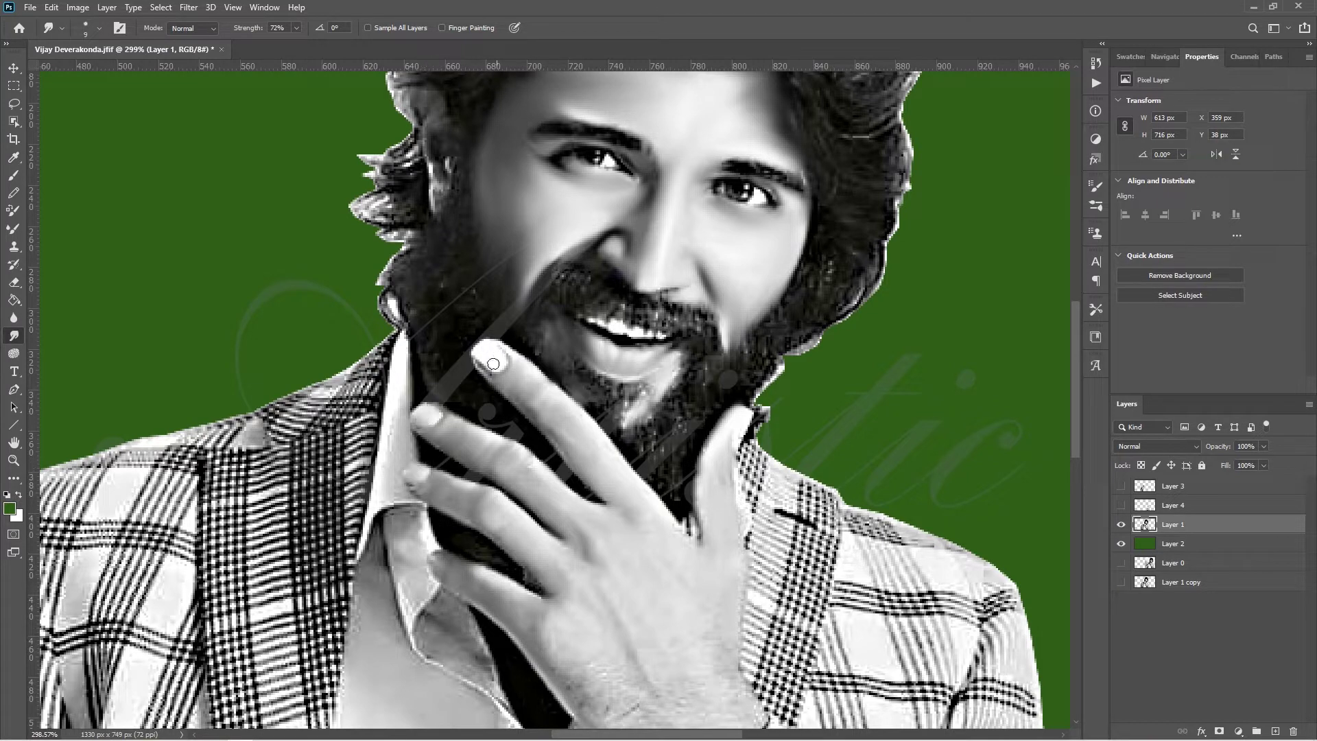
{"action": "scroll", "coordinate": [1079, 412], "scroll_direction": "down", "scroll_amount": 5}
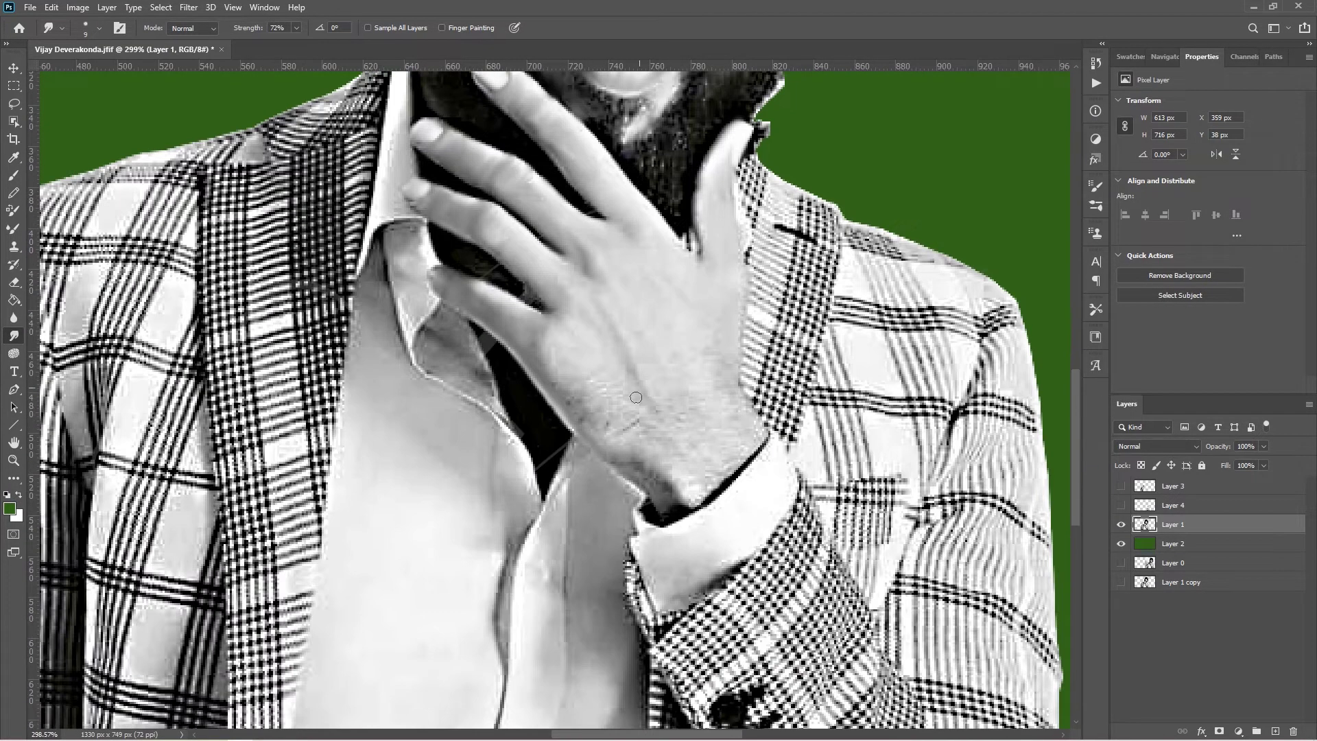
{"action": "left_click_drag", "start_coordinate": [680, 446], "coordinate": [669, 436]}
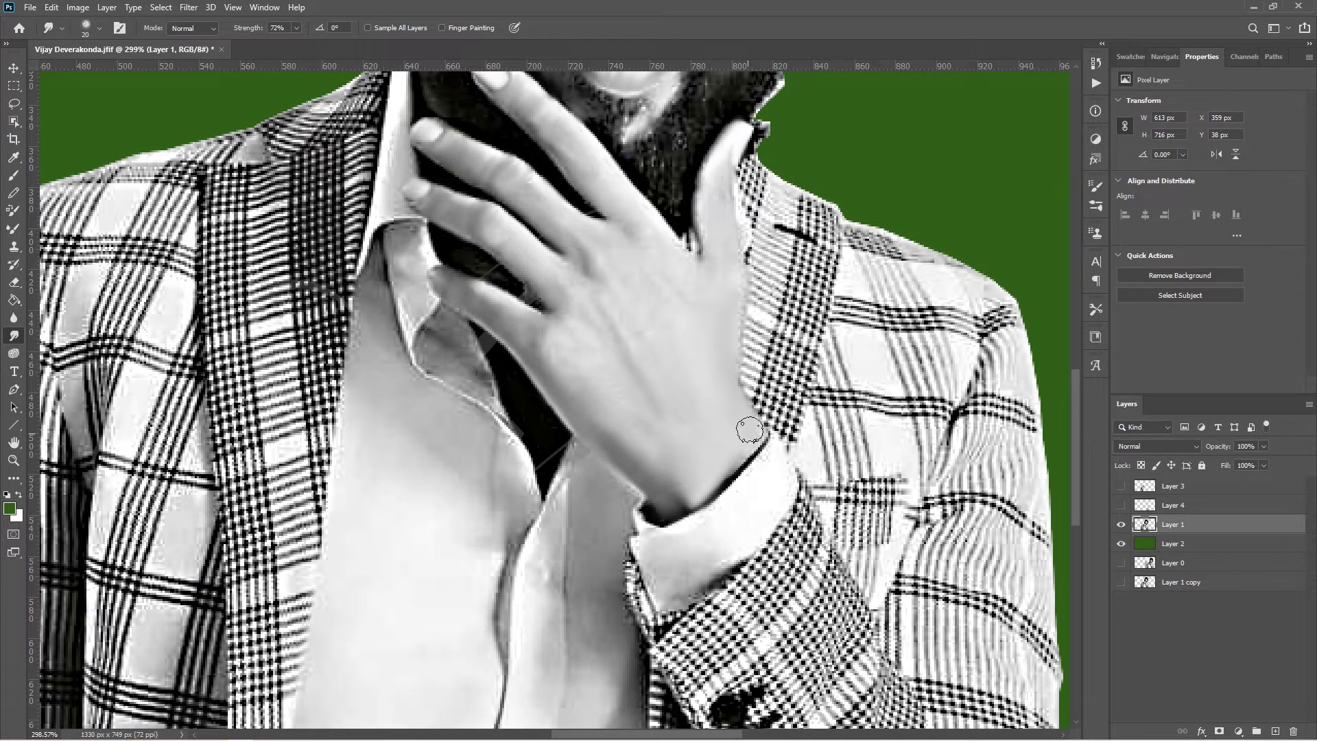
{"action": "key", "text": "ctrl+0"}
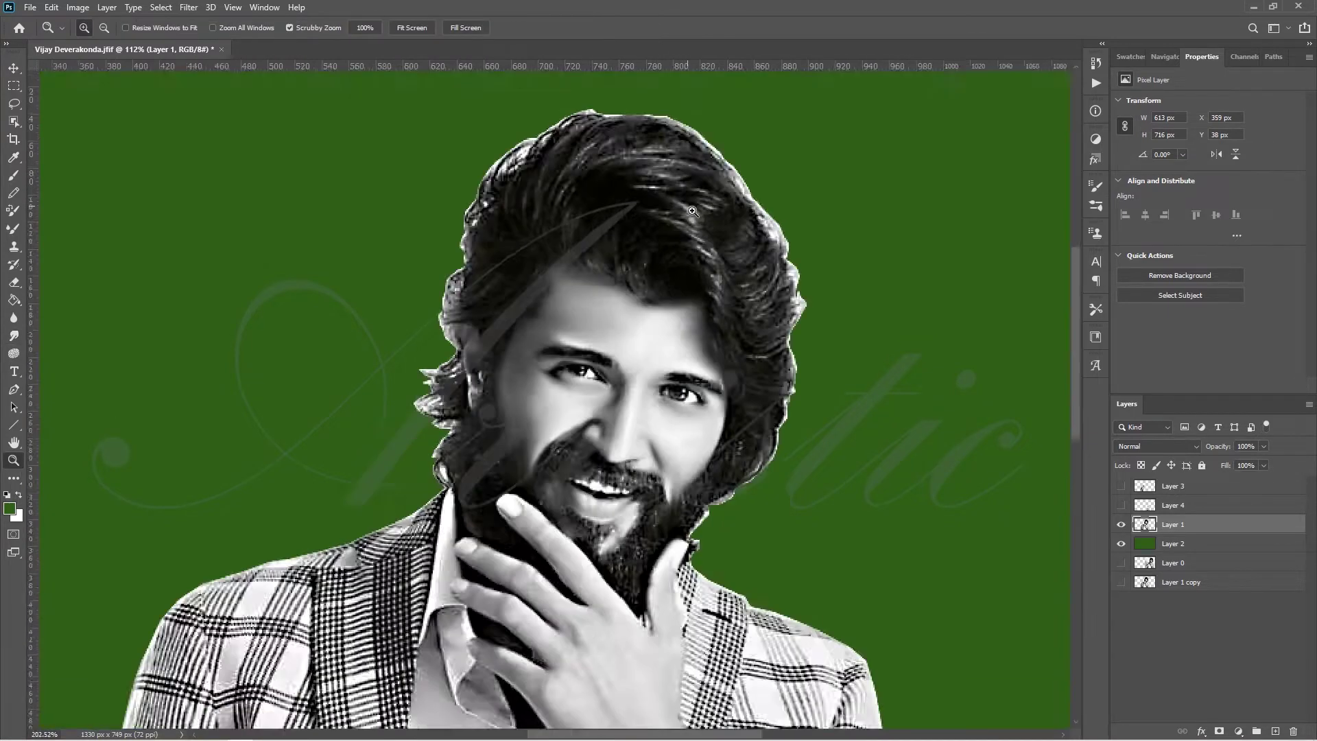
- Smooth the hair across the top of the head and along the right cheek at brush size 15
{"action": "scroll", "coordinate": [631, 182], "scroll_direction": "up", "scroll_amount": 5}
{"action": "mouse_move", "coordinate": [553, 207]}
{"action": "left_mouse_down"}
{"action": "mouse_move", "coordinate": [532, 176]}
{"action": "mouse_move", "coordinate": [617, 186]}
{"action": "mouse_move", "coordinate": [635, 303]}
{"action": "mouse_move", "coordinate": [747, 221]}
{"action": "mouse_move", "coordinate": [809, 397]}
{"action": "left_mouse_up"}
{"action": "key", "text": "bracketleft"}
{"action": "key", "text": "bracketleft"}
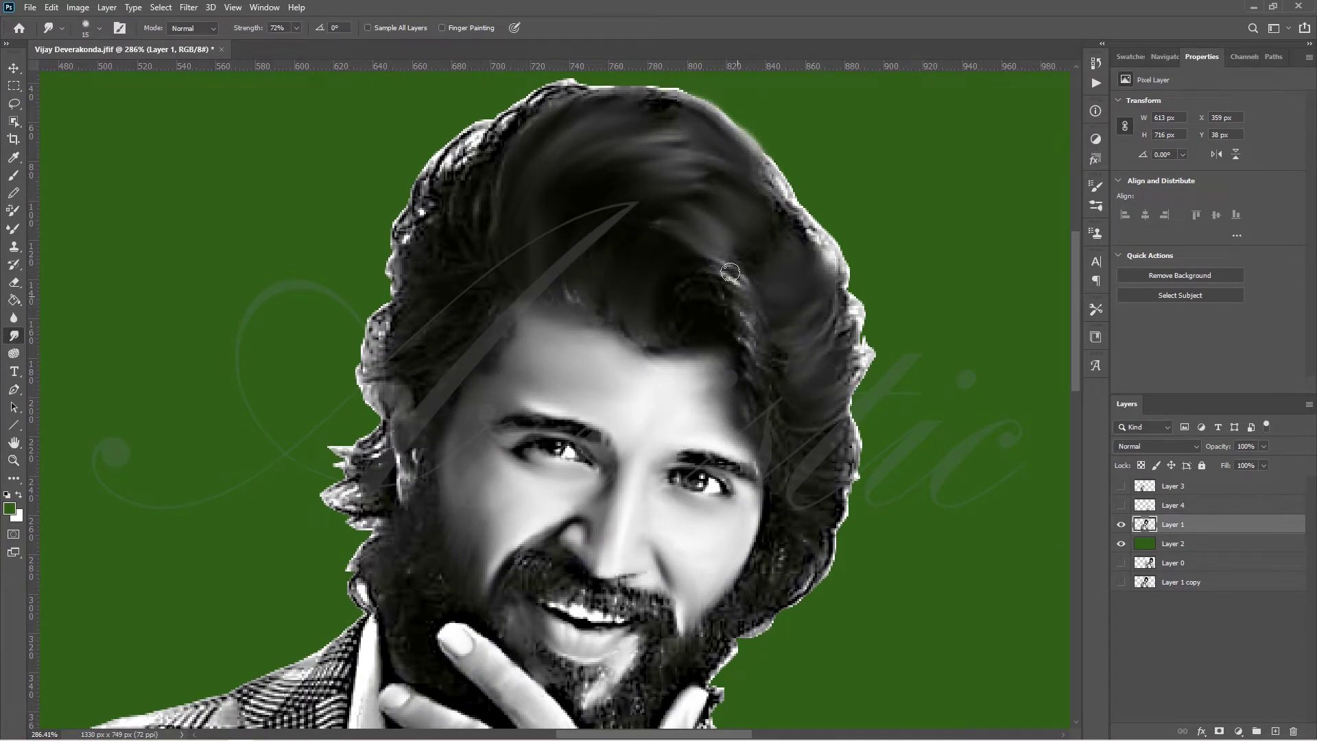
{"action": "left_click_drag", "start_coordinate": [737, 275], "coordinate": [658, 332]}
{"action": "mouse_move", "coordinate": [771, 429]}
{"action": "left_mouse_down"}
{"action": "mouse_move", "coordinate": [827, 478]}
{"action": "mouse_move", "coordinate": [791, 518]}
{"action": "mouse_move", "coordinate": [777, 564]}
{"action": "mouse_move", "coordinate": [709, 628]}
{"action": "mouse_move", "coordinate": [799, 620]}
{"action": "mouse_move", "coordinate": [827, 530]}
{"action": "mouse_move", "coordinate": [835, 629]}
{"action": "mouse_move", "coordinate": [807, 621]}
{"action": "left_mouse_up"}
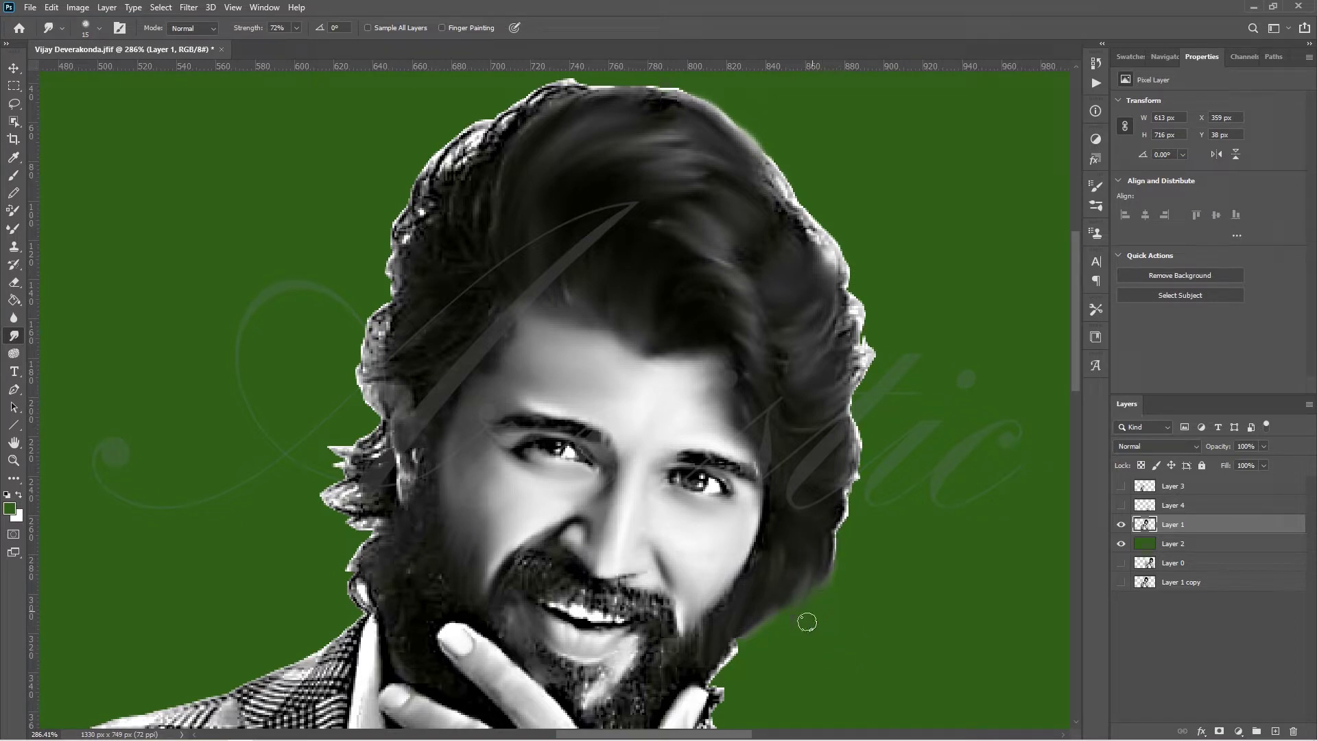
{"action": "left_click_drag", "start_coordinate": [838, 511], "coordinate": [846, 536]}
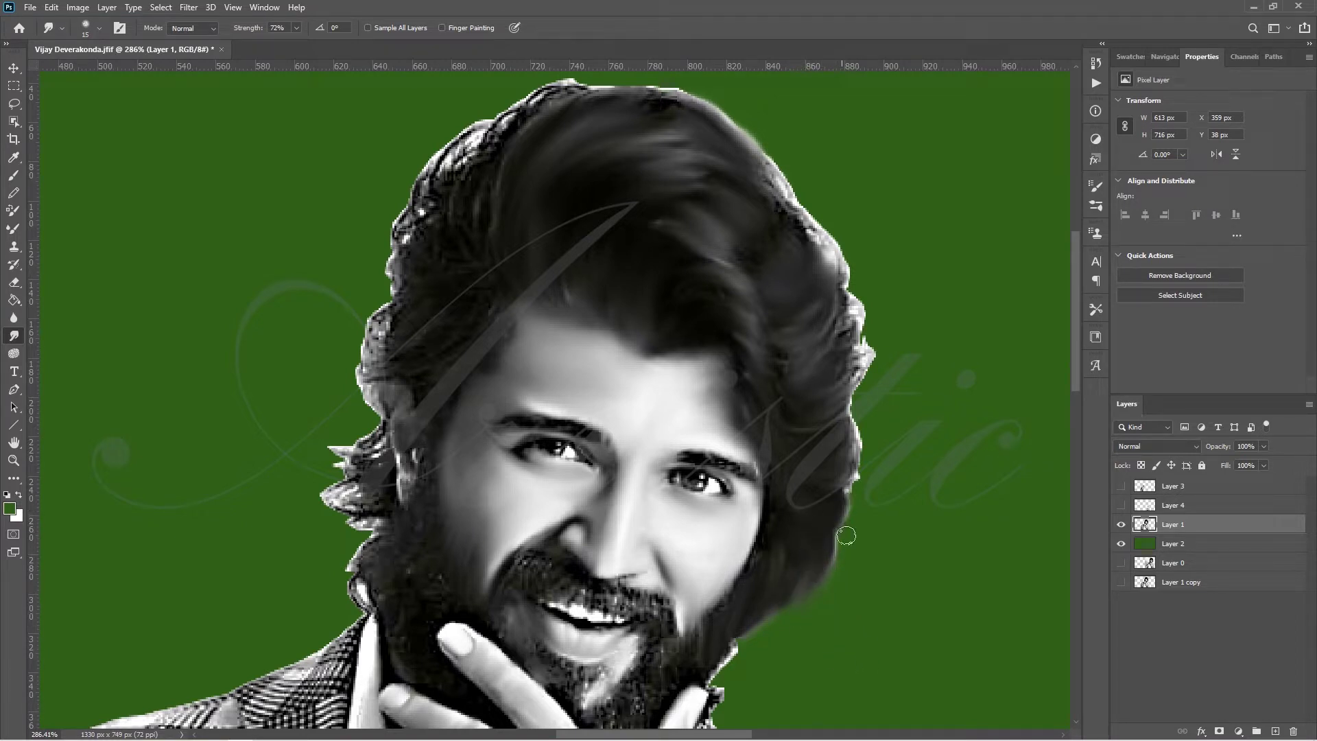
- Smudge and darken the right and top hair edges, pulling a dark wisp outward
{"action": "mouse_move", "coordinate": [832, 484]}
{"action": "left_mouse_down"}
{"action": "mouse_move", "coordinate": [850, 439]}
{"action": "mouse_move", "coordinate": [857, 513]}
{"action": "left_mouse_up"}
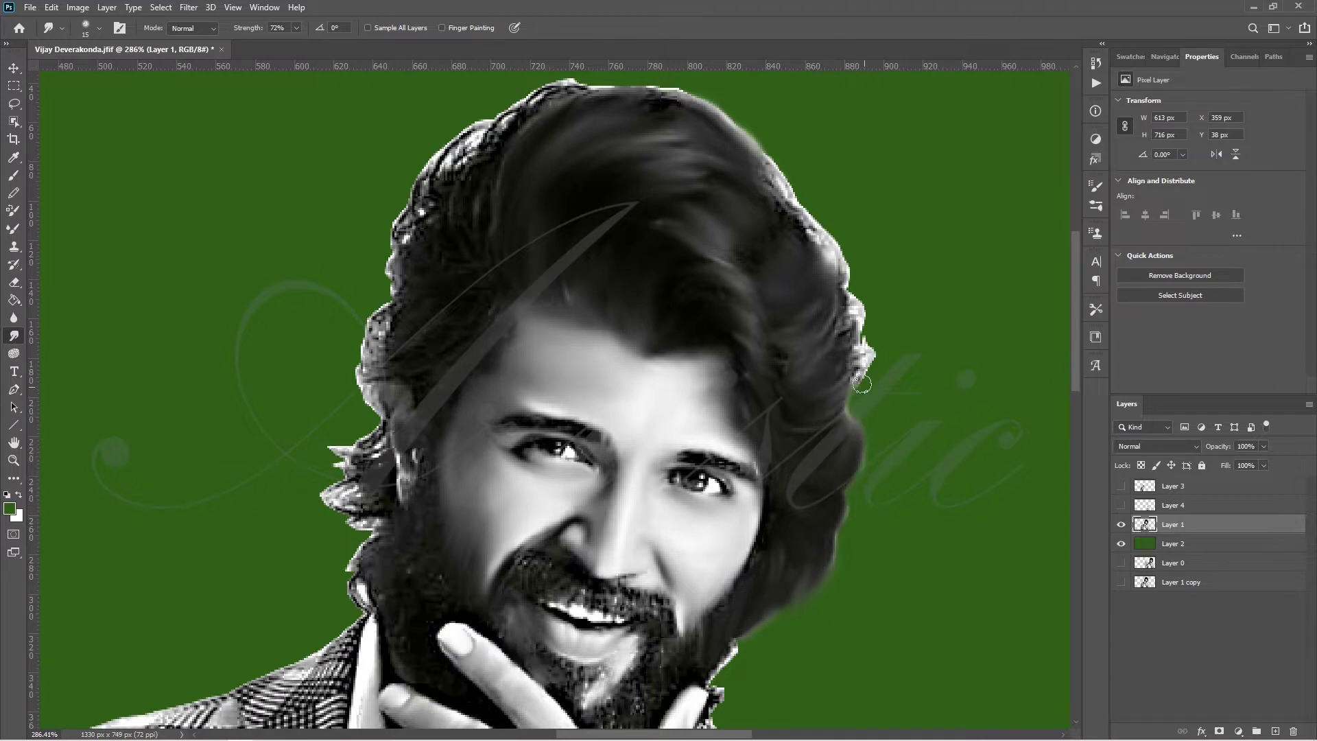
{"action": "mouse_move", "coordinate": [862, 384]}
{"action": "left_mouse_down"}
{"action": "mouse_move", "coordinate": [857, 302]}
{"action": "mouse_move", "coordinate": [838, 382]}
{"action": "mouse_move", "coordinate": [859, 304]}
{"action": "mouse_move", "coordinate": [845, 241]}
{"action": "mouse_move", "coordinate": [840, 275]}
{"action": "left_mouse_up"}
{"action": "mouse_move", "coordinate": [543, 116]}
{"action": "left_mouse_down"}
{"action": "mouse_move", "coordinate": [604, 89]}
{"action": "mouse_move", "coordinate": [679, 88]}
{"action": "mouse_move", "coordinate": [731, 110]}
{"action": "mouse_move", "coordinate": [733, 144]}
{"action": "mouse_move", "coordinate": [789, 178]}
{"action": "mouse_move", "coordinate": [767, 206]}
{"action": "mouse_move", "coordinate": [837, 236]}
{"action": "mouse_move", "coordinate": [829, 270]}
{"action": "mouse_move", "coordinate": [859, 189]}
{"action": "left_mouse_up"}
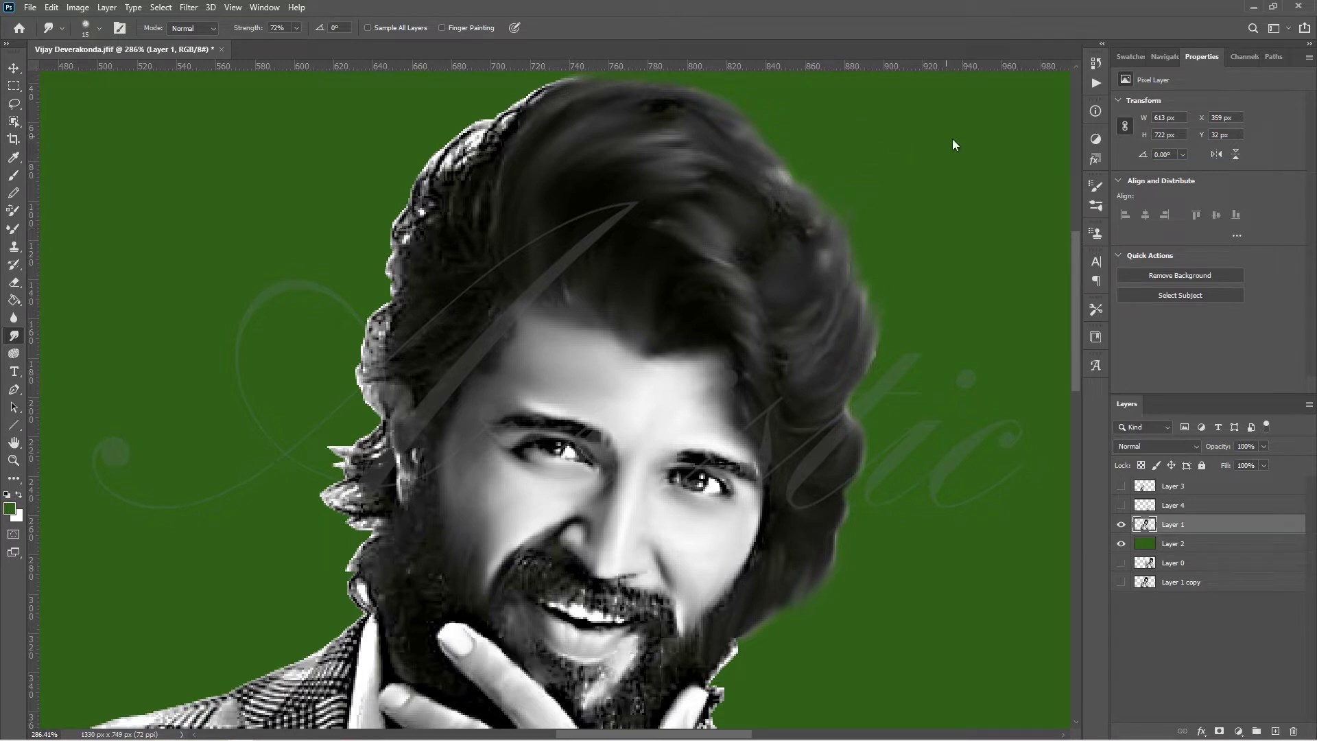
{"action": "left_click_drag", "start_coordinate": [824, 266], "coordinate": [838, 196]}
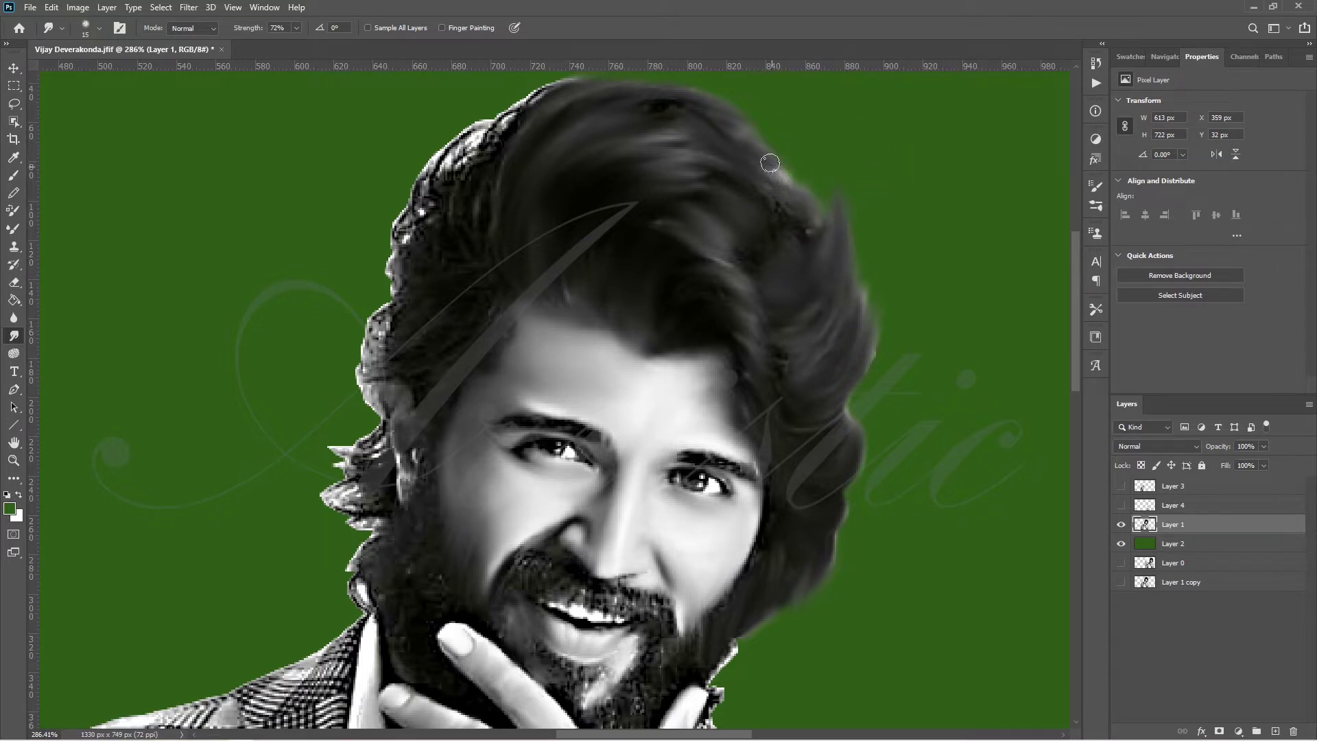
{"action": "left_click_drag", "start_coordinate": [770, 163], "coordinate": [859, 312]}
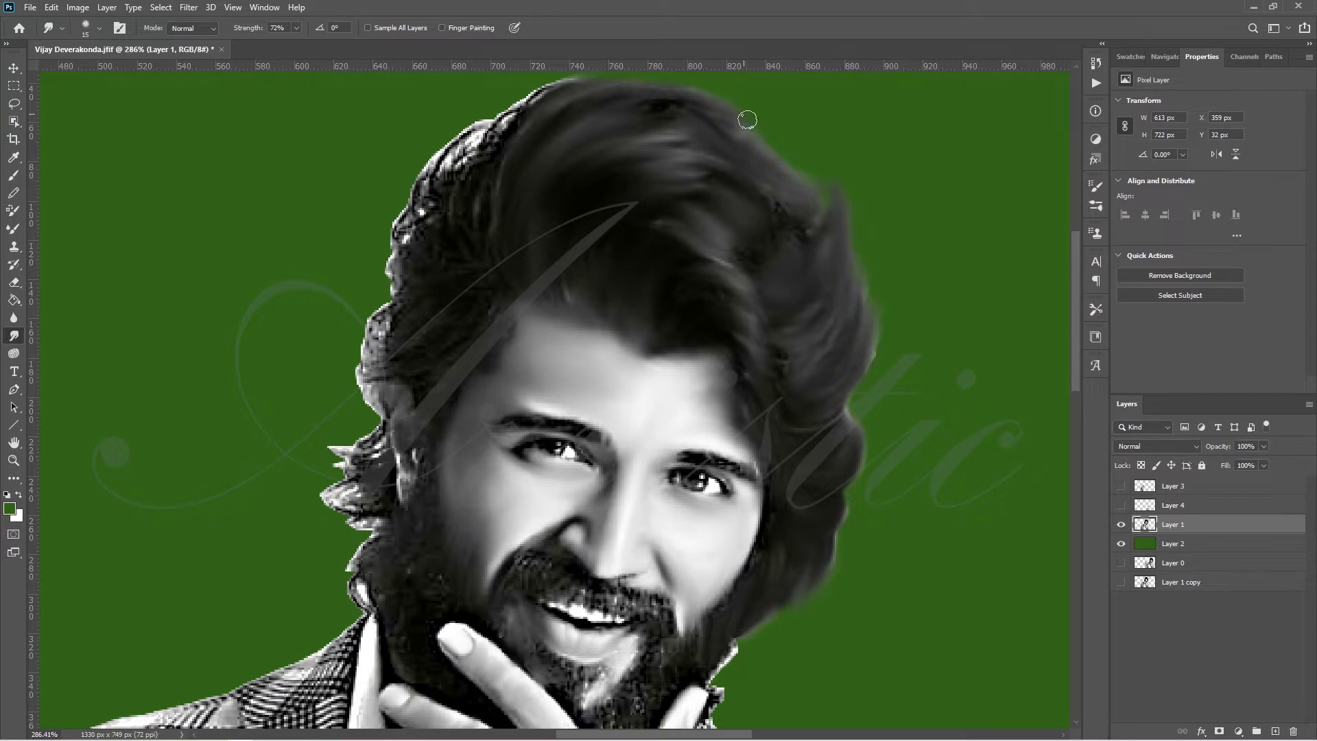
- Blend the upper-left and left hair edges into dark painted strands
{"action": "left_click_drag", "start_coordinate": [521, 103], "coordinate": [486, 165]}
{"action": "left_click_drag", "start_coordinate": [552, 82], "coordinate": [443, 175]}
{"action": "left_click_drag", "start_coordinate": [484, 130], "coordinate": [444, 168]}
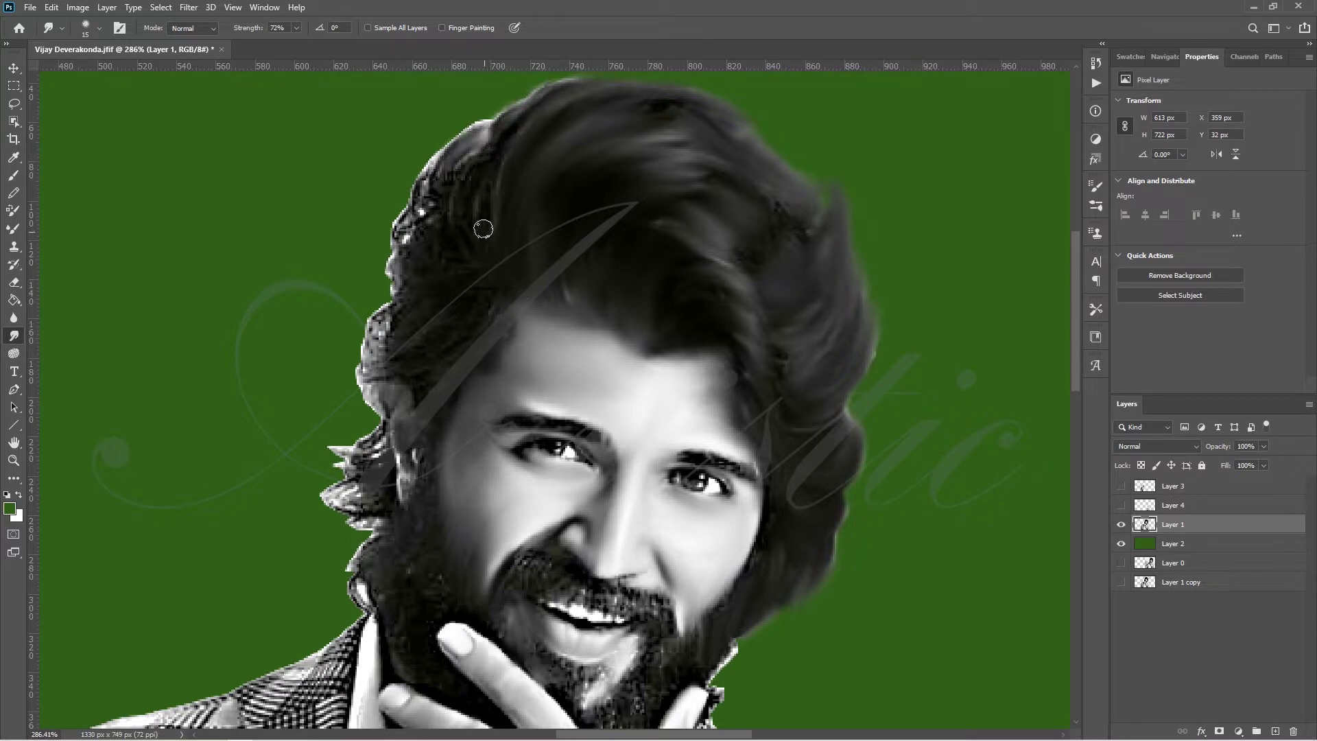
{"action": "mouse_move", "coordinate": [483, 229]}
{"action": "left_mouse_down"}
{"action": "mouse_move", "coordinate": [432, 180]}
{"action": "mouse_move", "coordinate": [422, 216]}
{"action": "left_mouse_up"}
{"action": "mouse_move", "coordinate": [446, 329]}
{"action": "left_mouse_down"}
{"action": "mouse_move", "coordinate": [384, 322]}
{"action": "mouse_move", "coordinate": [373, 370]}
{"action": "left_mouse_up"}
{"action": "left_click_drag", "start_coordinate": [476, 269], "coordinate": [395, 290]}
{"action": "left_click_drag", "start_coordinate": [464, 235], "coordinate": [427, 179]}
- Pull the left hair outline into the green as wisps, turning white spiky tips dark
{"action": "left_click_drag", "start_coordinate": [483, 132], "coordinate": [421, 185]}
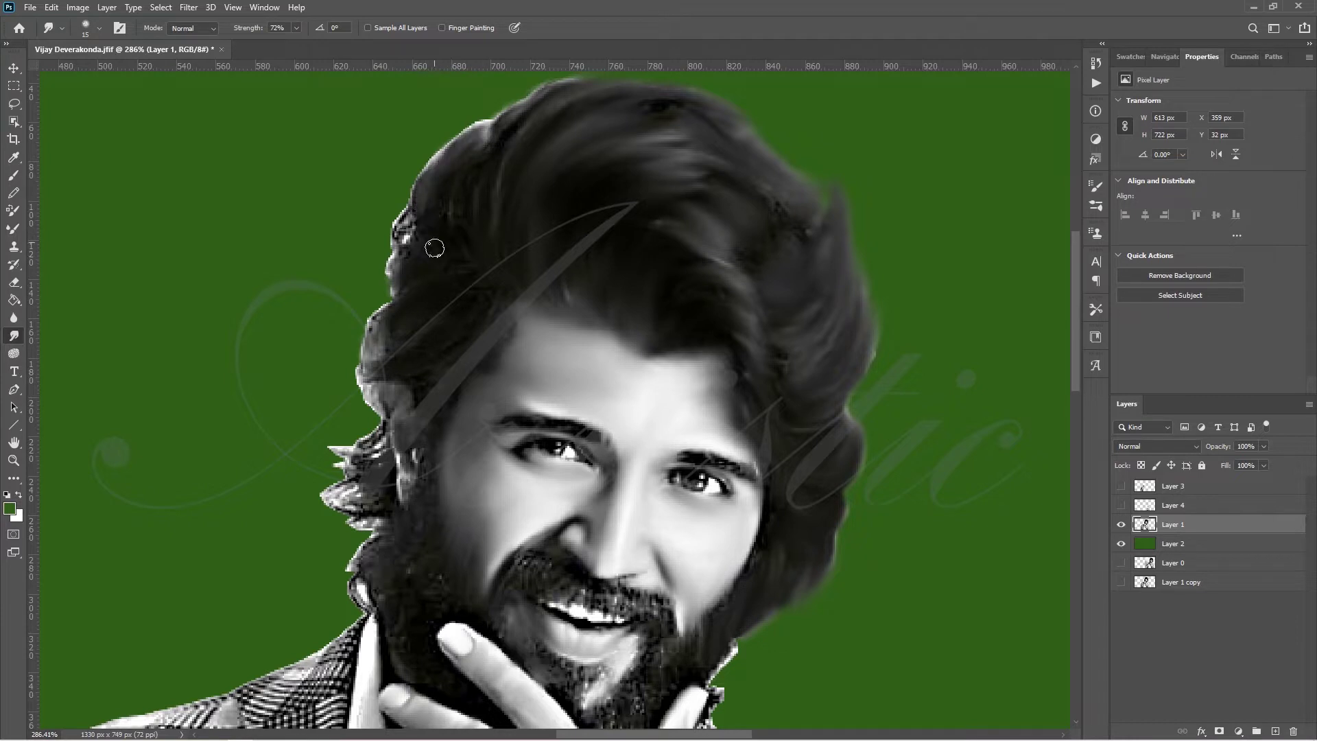
{"action": "left_click_drag", "start_coordinate": [434, 244], "coordinate": [391, 271]}
{"action": "mouse_move", "coordinate": [420, 201]}
{"action": "left_mouse_down"}
{"action": "mouse_move", "coordinate": [466, 130]}
{"action": "mouse_move", "coordinate": [485, 167]}
{"action": "mouse_move", "coordinate": [542, 99]}
{"action": "left_mouse_up"}
{"action": "scroll", "coordinate": [790, 375], "scroll_direction": "up", "scroll_amount": 2}
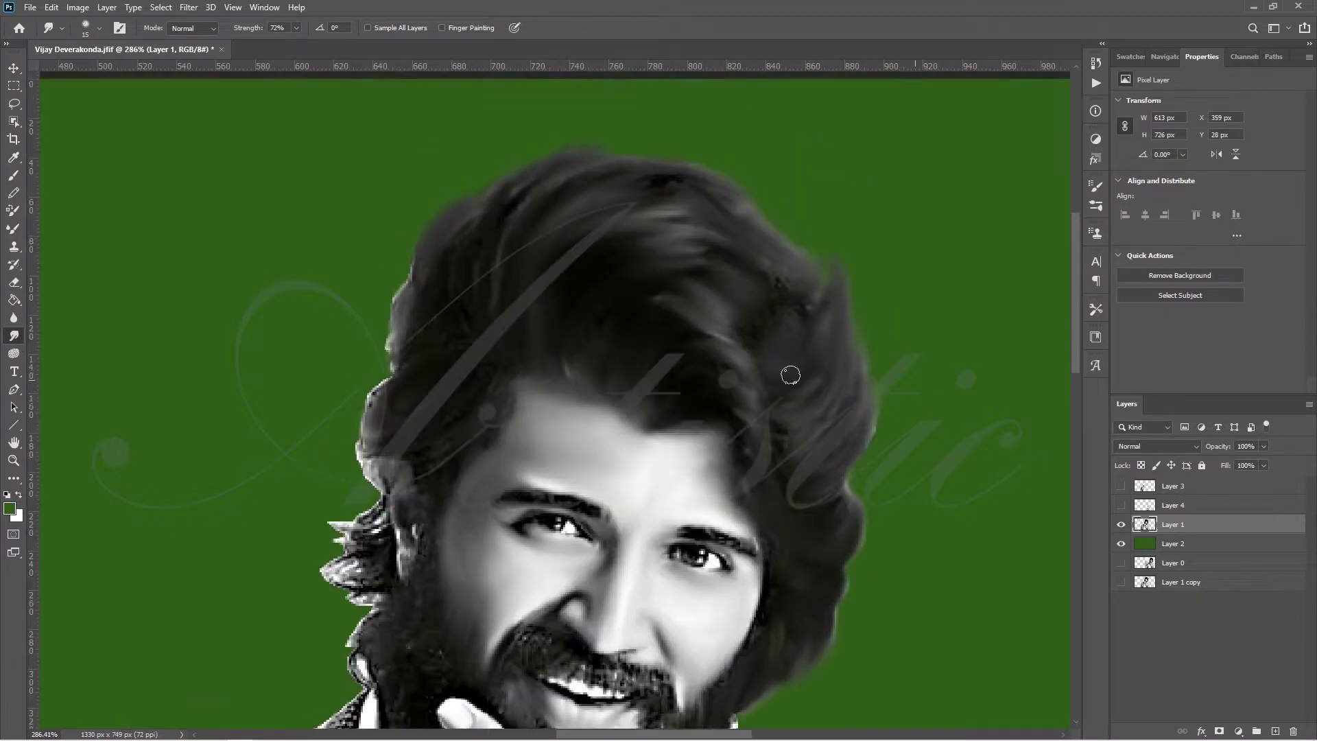
{"action": "mouse_move", "coordinate": [419, 323]}
{"action": "left_mouse_down"}
{"action": "mouse_move", "coordinate": [405, 281]}
{"action": "mouse_move", "coordinate": [397, 311]}
{"action": "left_mouse_up"}
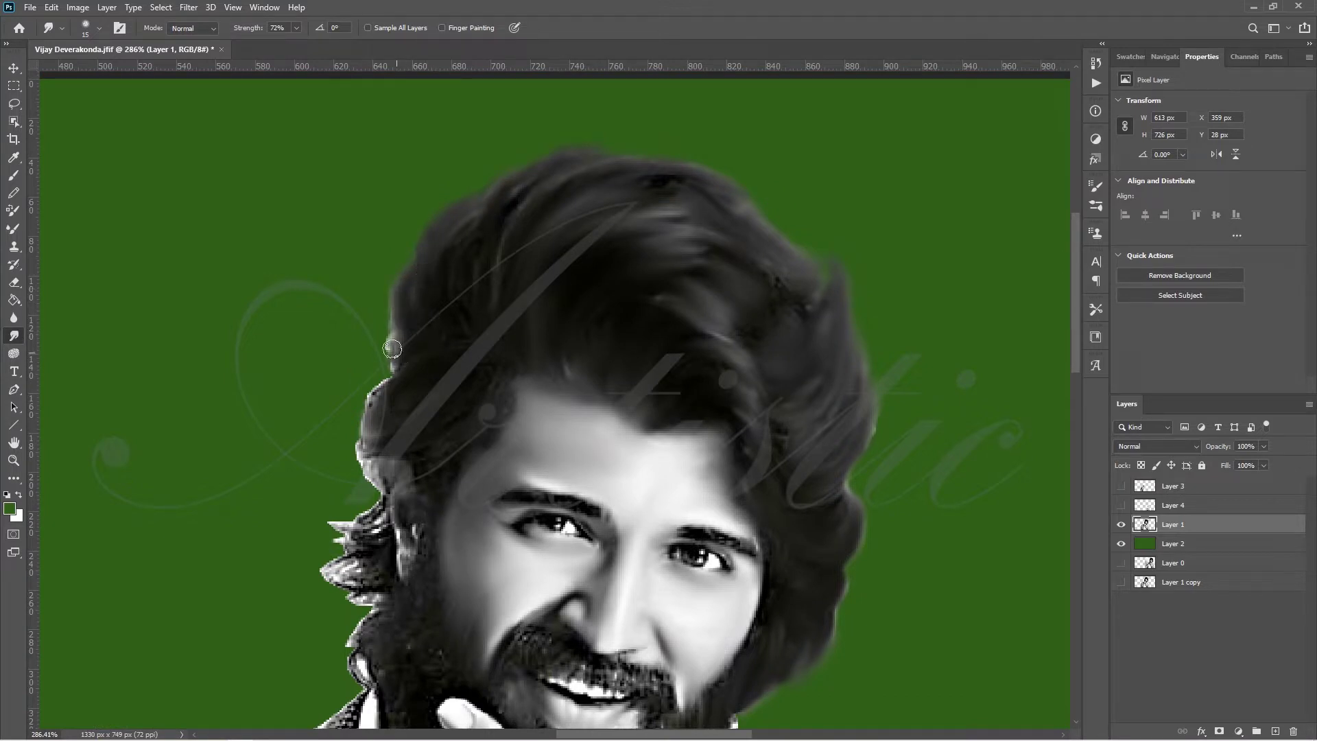
{"action": "mouse_move", "coordinate": [396, 359]}
{"action": "left_mouse_down"}
{"action": "mouse_move", "coordinate": [439, 344]}
{"action": "mouse_move", "coordinate": [382, 412]}
{"action": "mouse_move", "coordinate": [429, 430]}
{"action": "mouse_move", "coordinate": [371, 421]}
{"action": "mouse_move", "coordinate": [391, 508]}
{"action": "mouse_move", "coordinate": [343, 569]}
{"action": "mouse_move", "coordinate": [424, 522]}
{"action": "left_mouse_up"}
{"action": "mouse_move", "coordinate": [433, 475]}
{"action": "left_mouse_down"}
{"action": "mouse_move", "coordinate": [397, 529]}
{"action": "mouse_move", "coordinate": [363, 525]}
{"action": "mouse_move", "coordinate": [357, 596]}
{"action": "mouse_move", "coordinate": [336, 593]}
{"action": "mouse_move", "coordinate": [383, 513]}
{"action": "left_mouse_up"}
- Blend the white strands by the ear and smooth the moustache and speckled beard
{"action": "scroll", "coordinate": [408, 456], "scroll_direction": "down", "scroll_amount": 3}
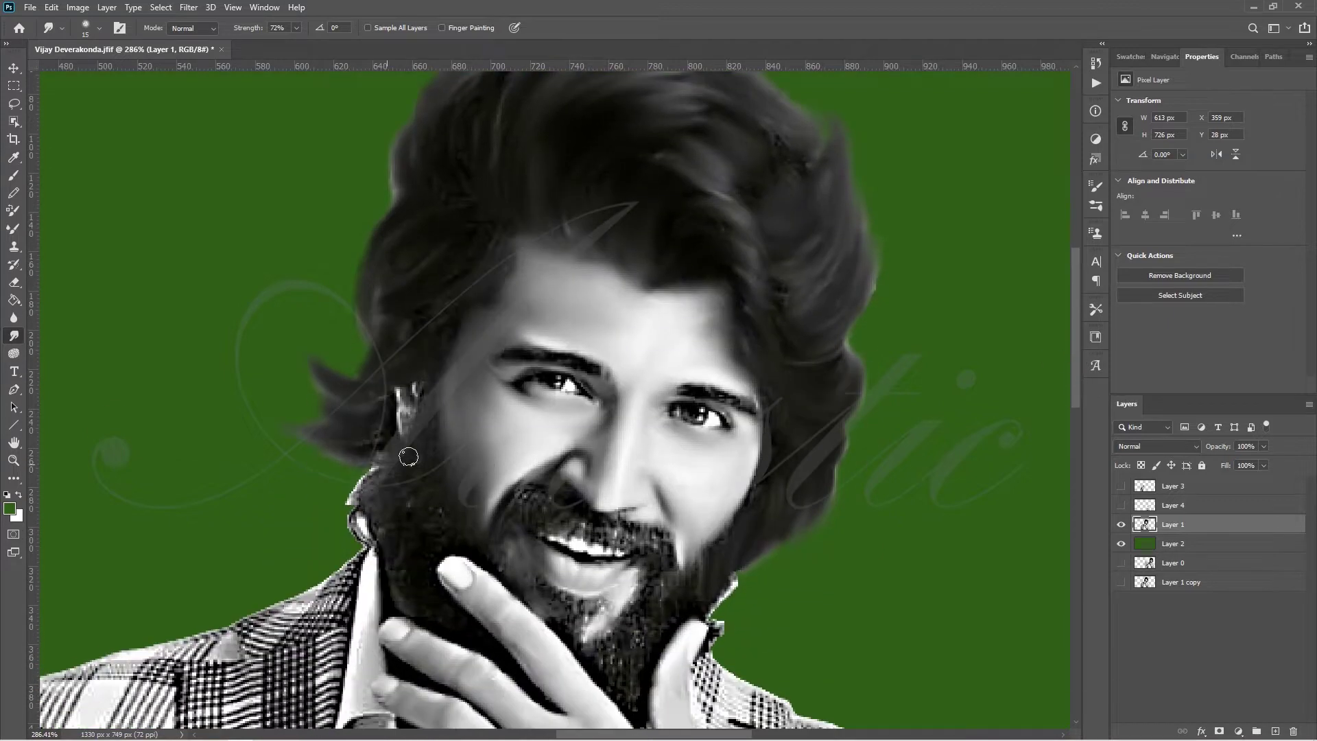
{"action": "left_click_drag", "start_coordinate": [405, 429], "coordinate": [385, 436]}
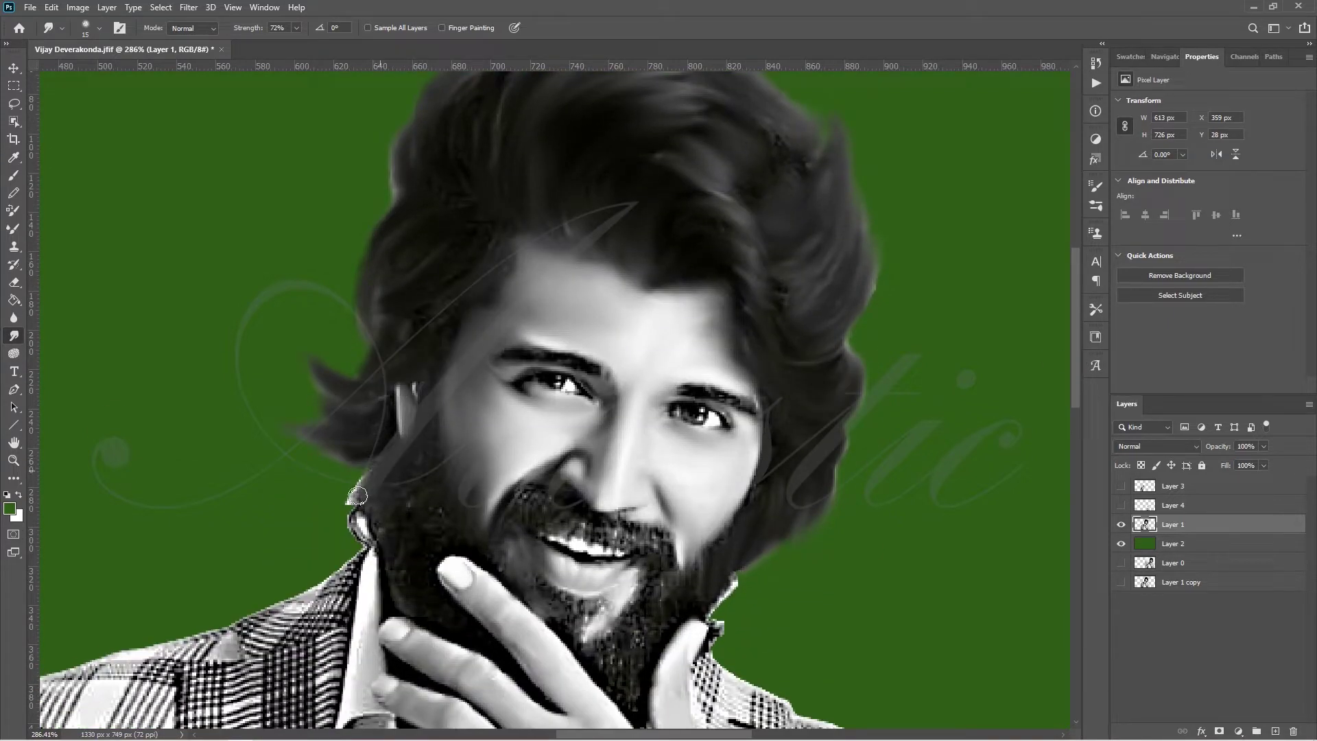
{"action": "scroll", "coordinate": [417, 396], "scroll_direction": "down", "scroll_amount": 3}
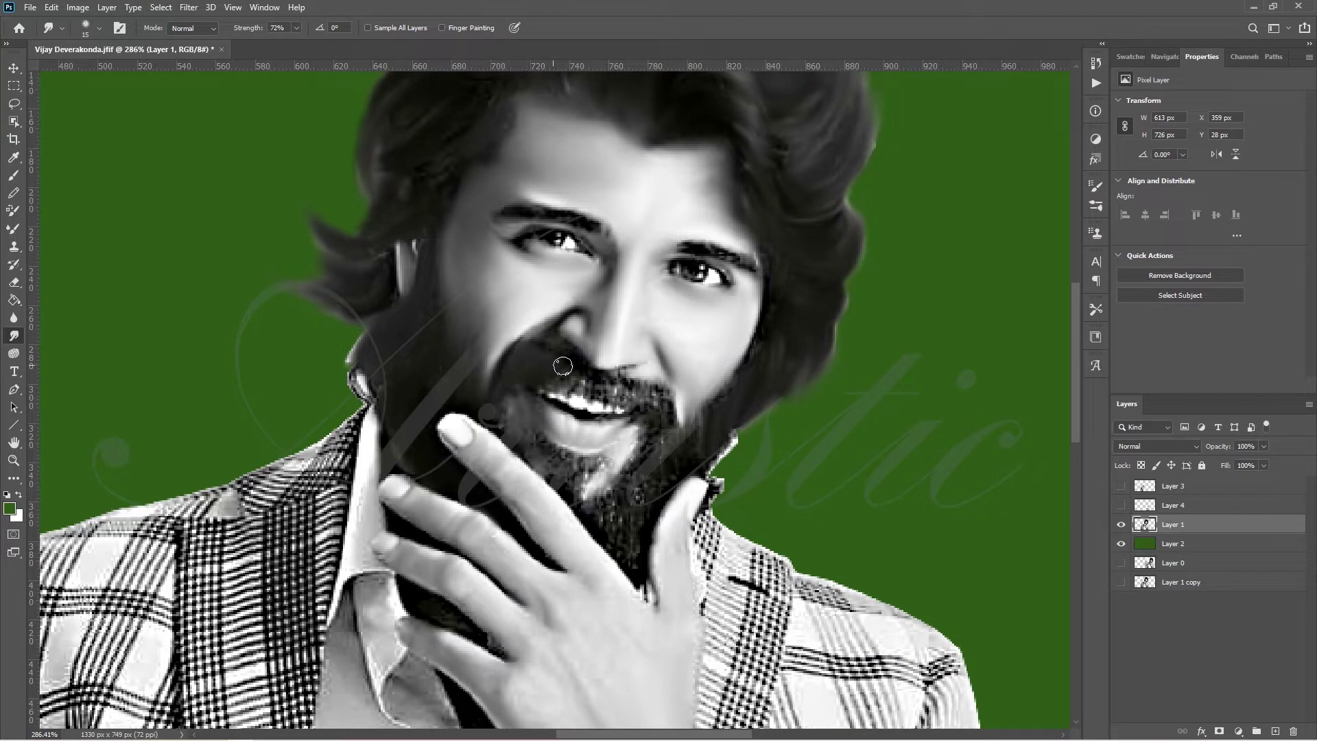
{"action": "left_click_drag", "start_coordinate": [563, 365], "coordinate": [665, 415]}
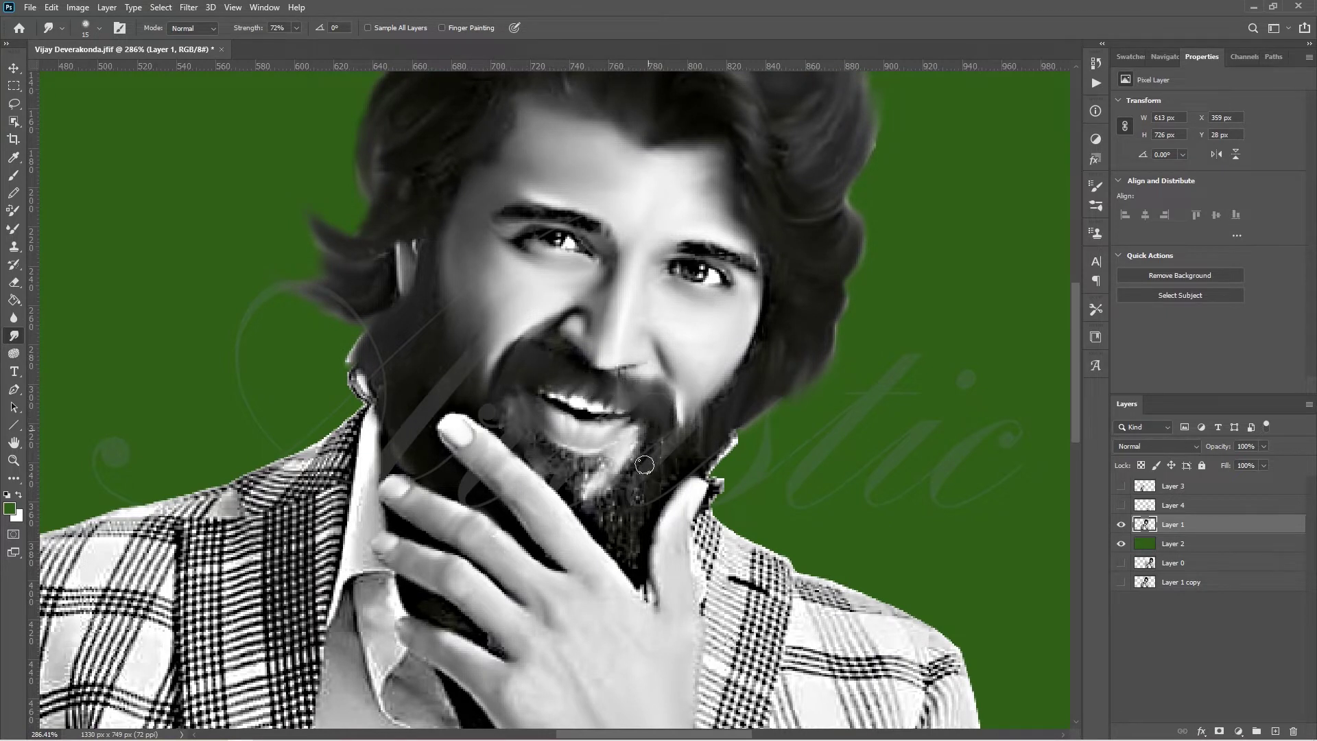
{"action": "left_click_drag", "start_coordinate": [511, 422], "coordinate": [639, 571]}
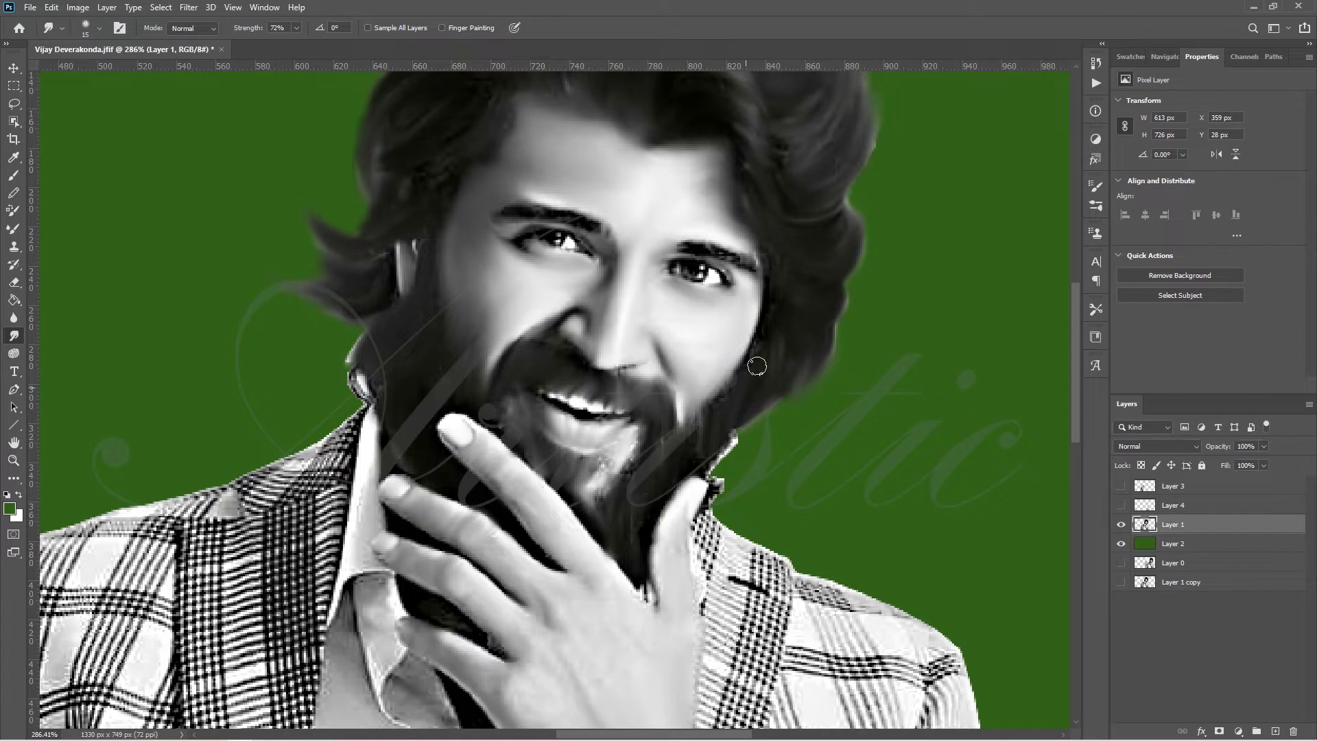
- Soften the eyebrow tails and the dark inner edge of the collar
{"action": "left_click_drag", "start_coordinate": [597, 227], "coordinate": [542, 209]}
{"action": "left_click_drag", "start_coordinate": [668, 240], "coordinate": [698, 250]}
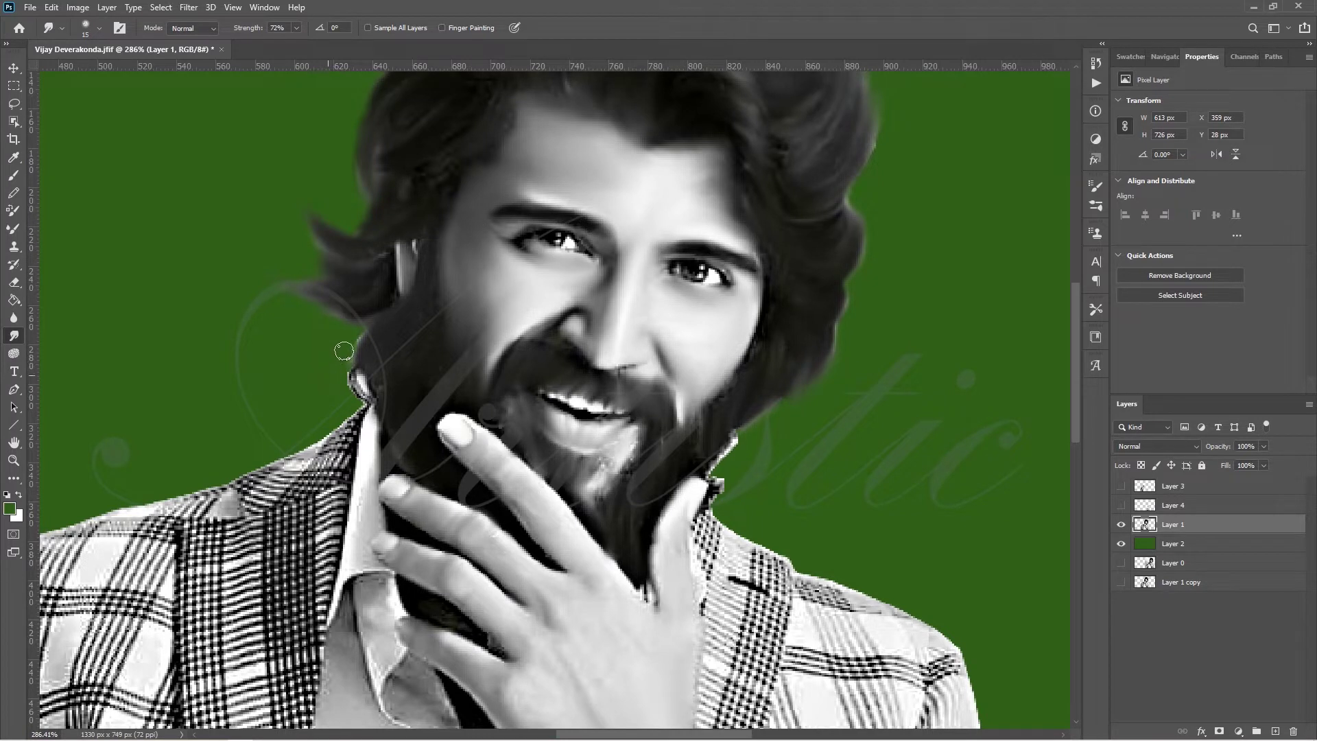
{"action": "scroll", "coordinate": [1079, 388], "scroll_direction": "down", "scroll_amount": 3}
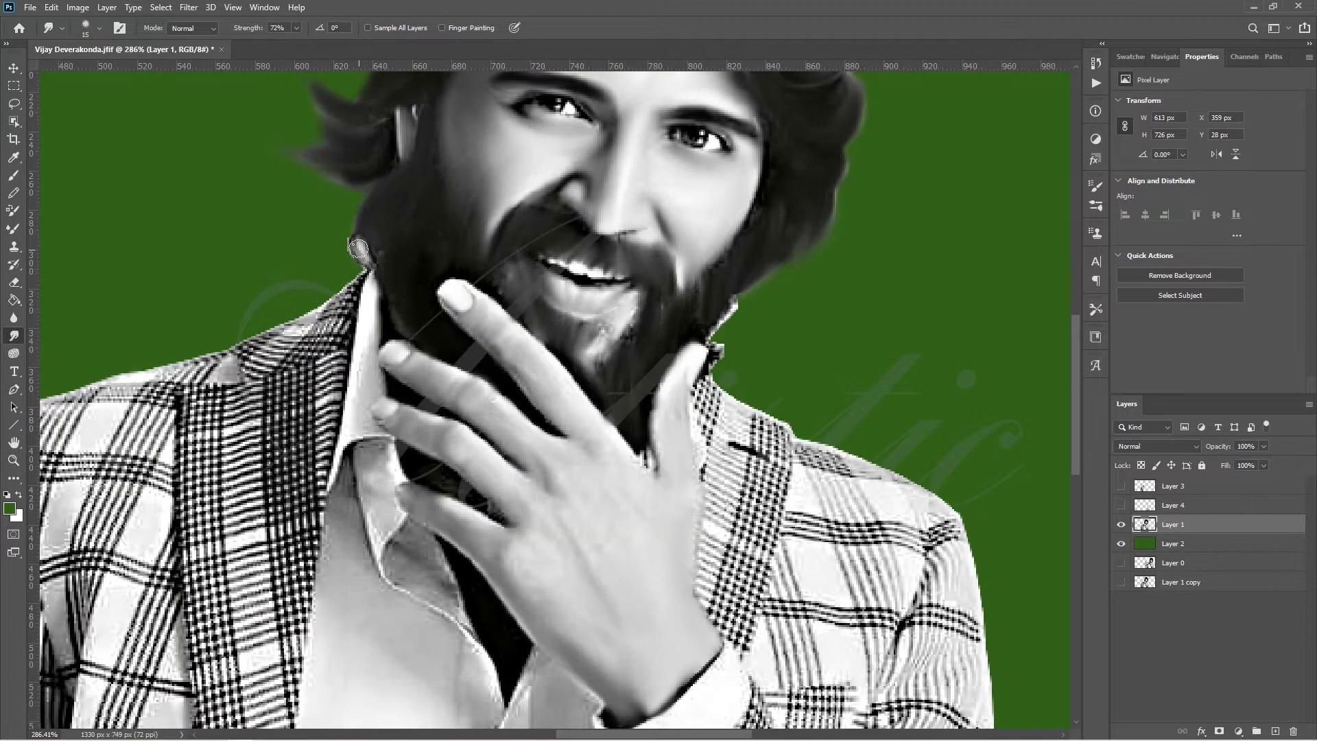
{"action": "mouse_move", "coordinate": [366, 507]}
{"action": "left_mouse_down"}
{"action": "mouse_move", "coordinate": [381, 454]}
{"action": "mouse_move", "coordinate": [388, 509]}
{"action": "left_mouse_up"}
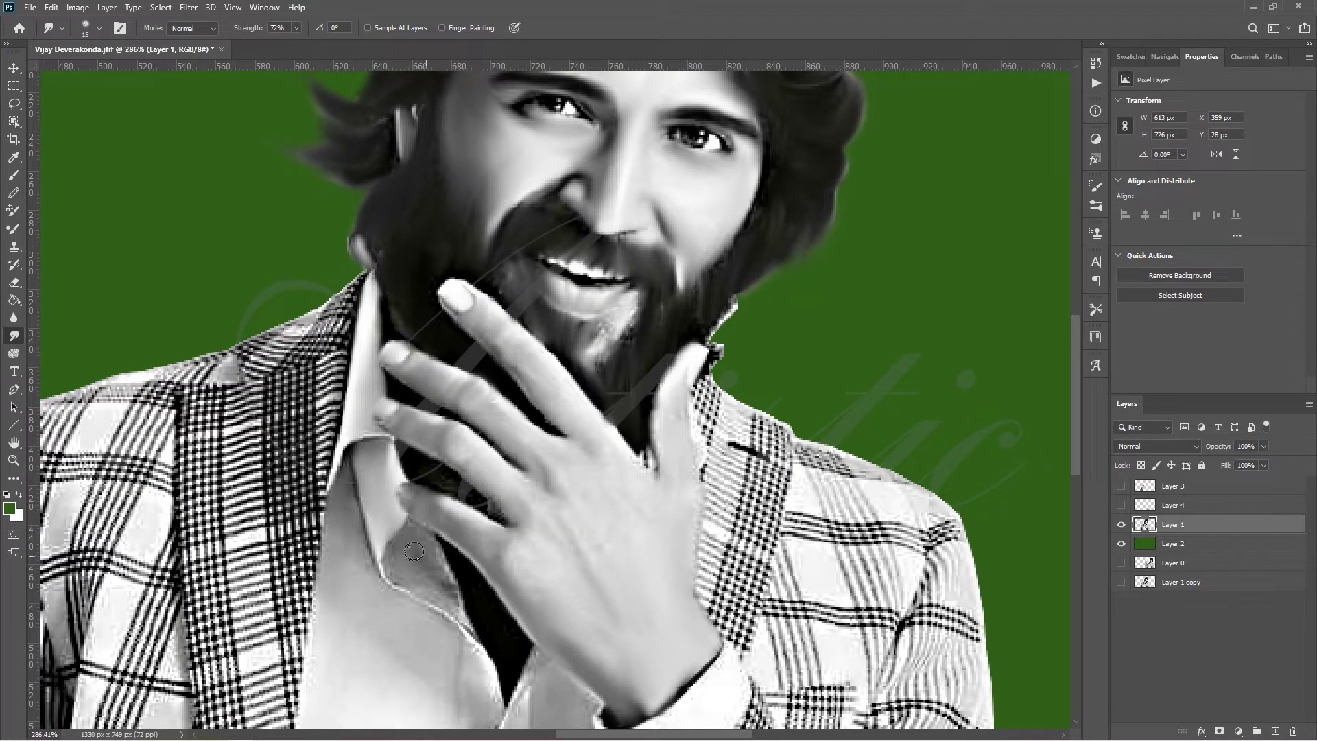
{"action": "scroll", "coordinate": [456, 351], "scroll_direction": "down", "scroll_amount": 3}
- Smudge the dark shirt crease lines lighter down to the image bottom, then fit the view
{"action": "scroll", "coordinate": [456, 351], "scroll_direction": "down", "scroll_amount": 3}
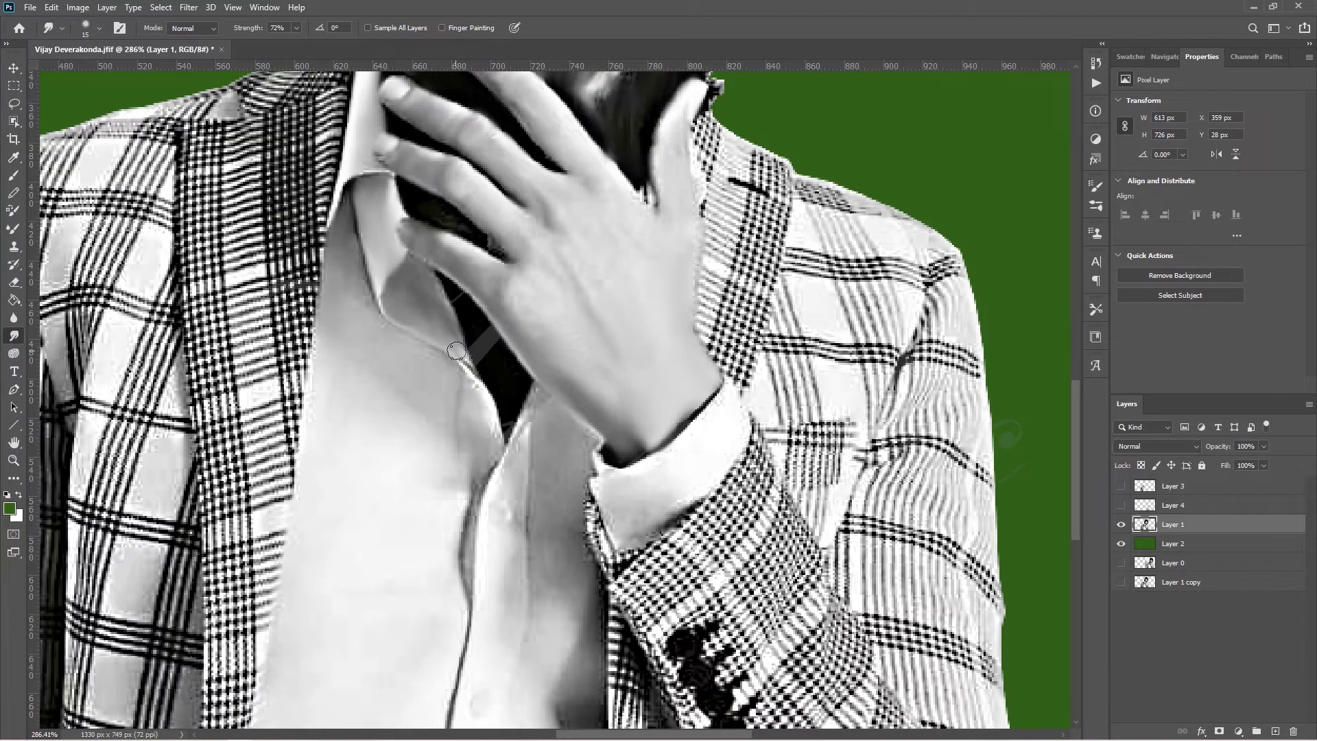
{"action": "key", "text": "bracketright"}
{"action": "key", "text": "bracketright"}
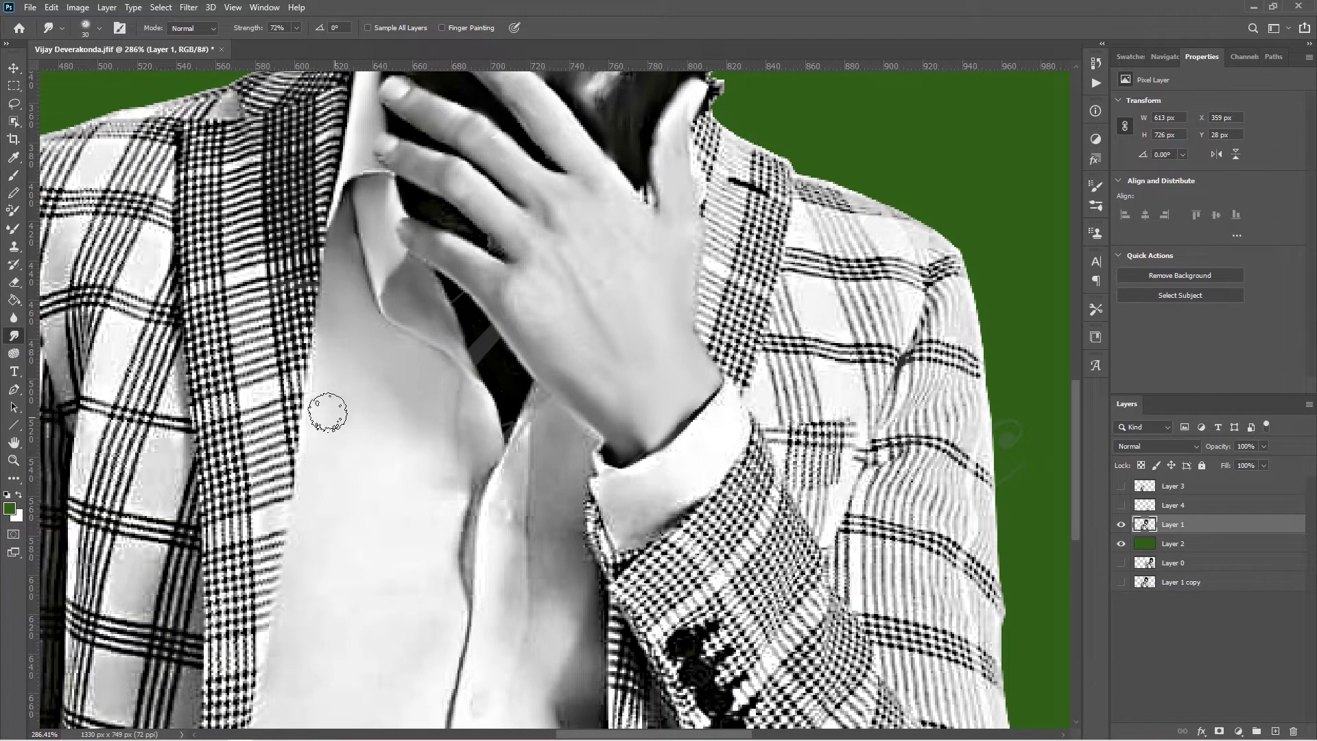
{"action": "left_click_drag", "start_coordinate": [450, 417], "coordinate": [446, 579]}
{"action": "key", "text": "bracketleft"}
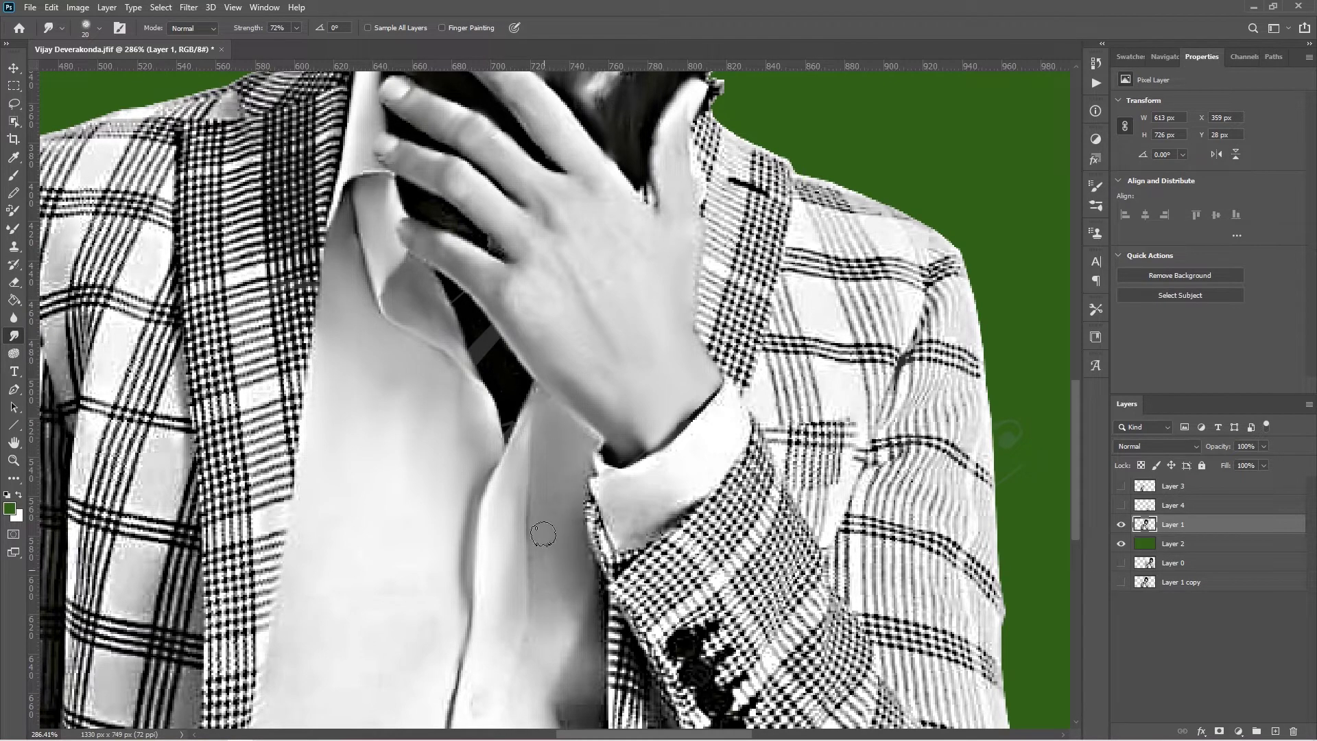
{"action": "scroll", "coordinate": [541, 524], "scroll_direction": "down", "scroll_amount": 2}
{"action": "scroll", "coordinate": [445, 480], "scroll_direction": "down", "scroll_amount": 3}
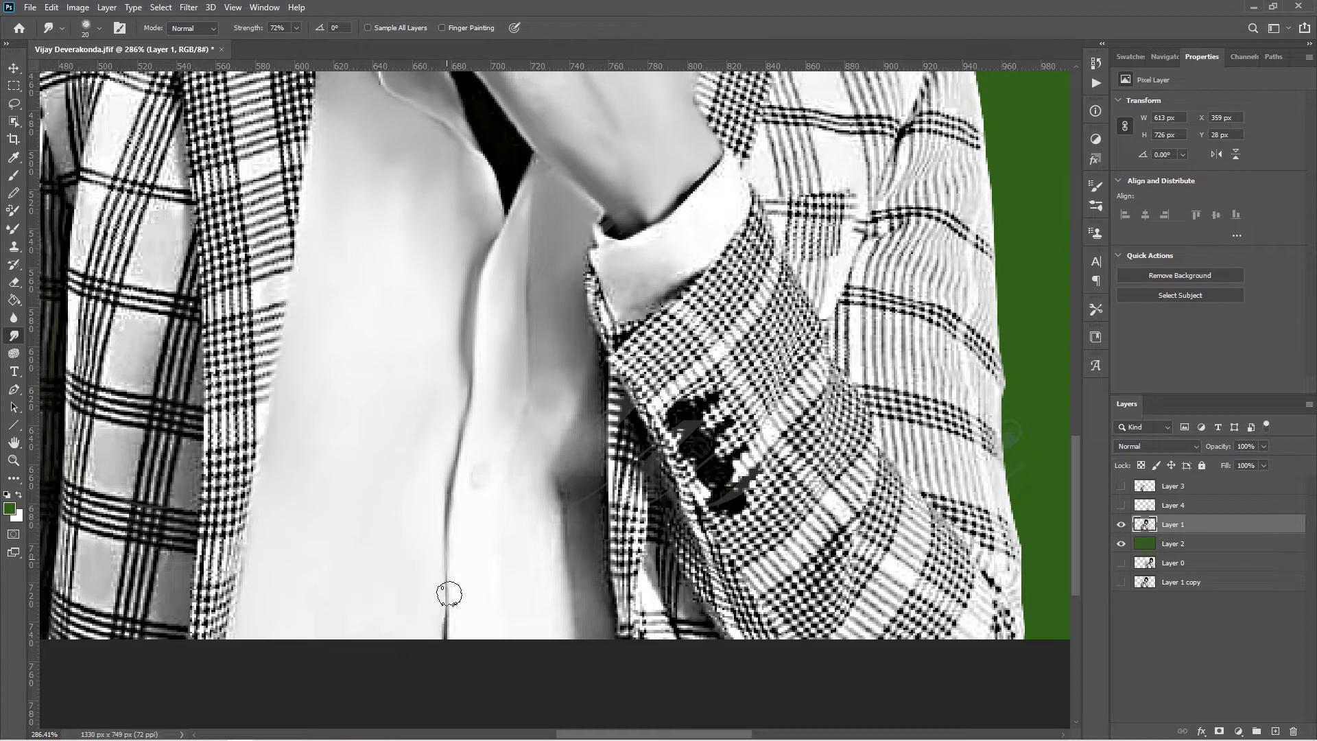
{"action": "left_click_drag", "start_coordinate": [446, 594], "coordinate": [485, 439]}
{"action": "left_click_drag", "start_coordinate": [539, 390], "coordinate": [566, 648]}
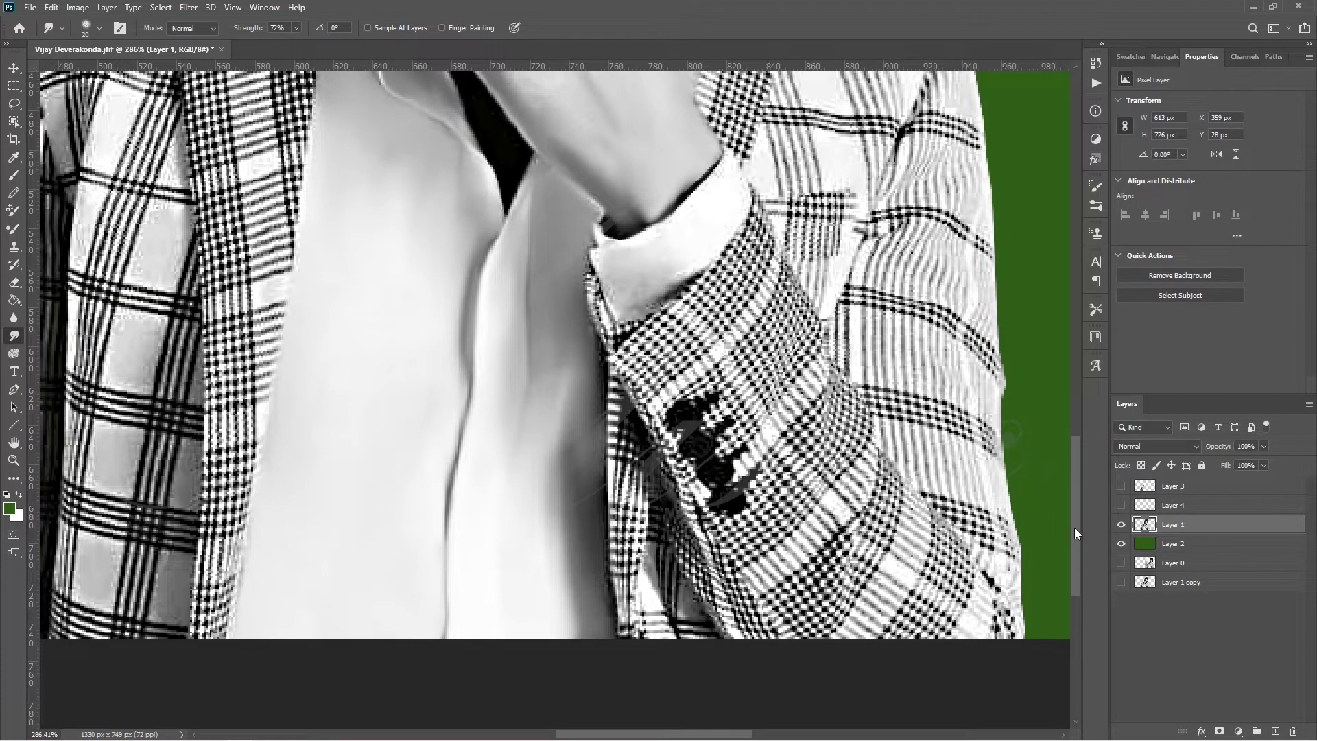
{"action": "scroll", "coordinate": [1076, 533], "scroll_direction": "up", "scroll_amount": 3}
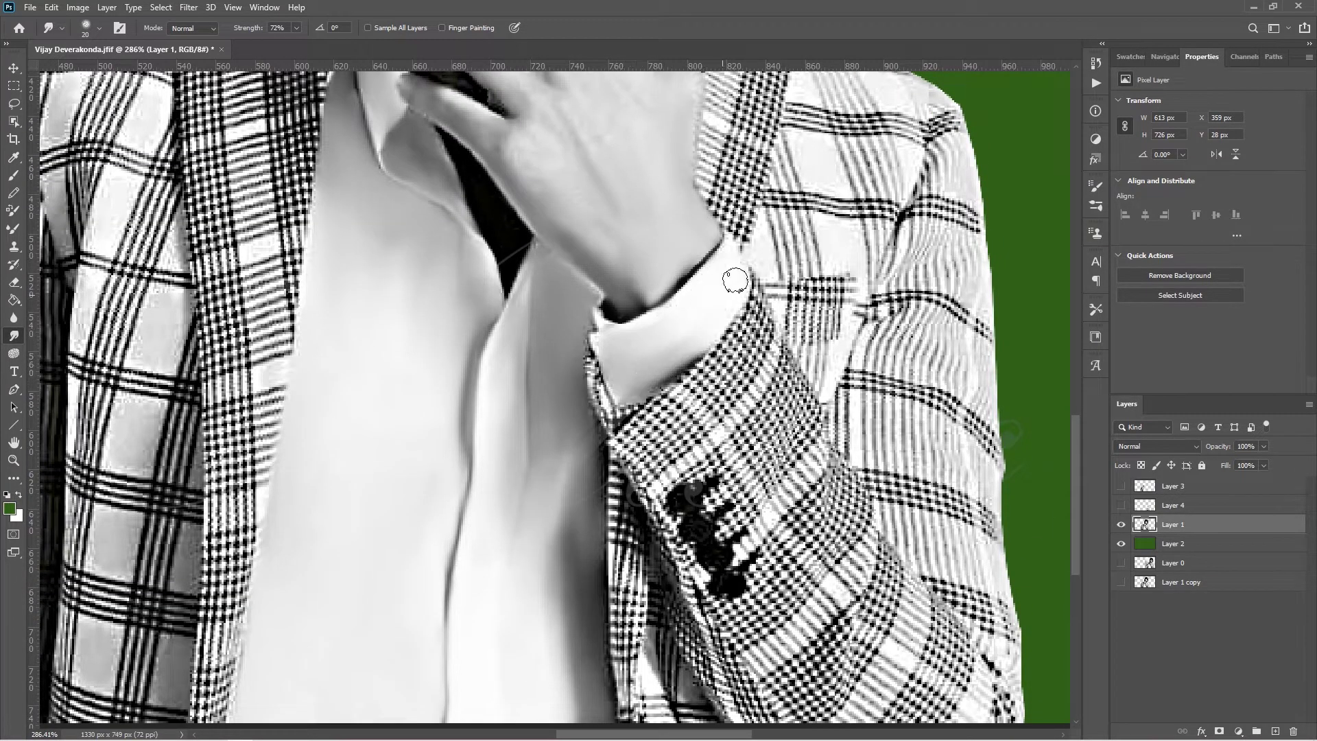
{"action": "key", "text": "ctrl+0"}
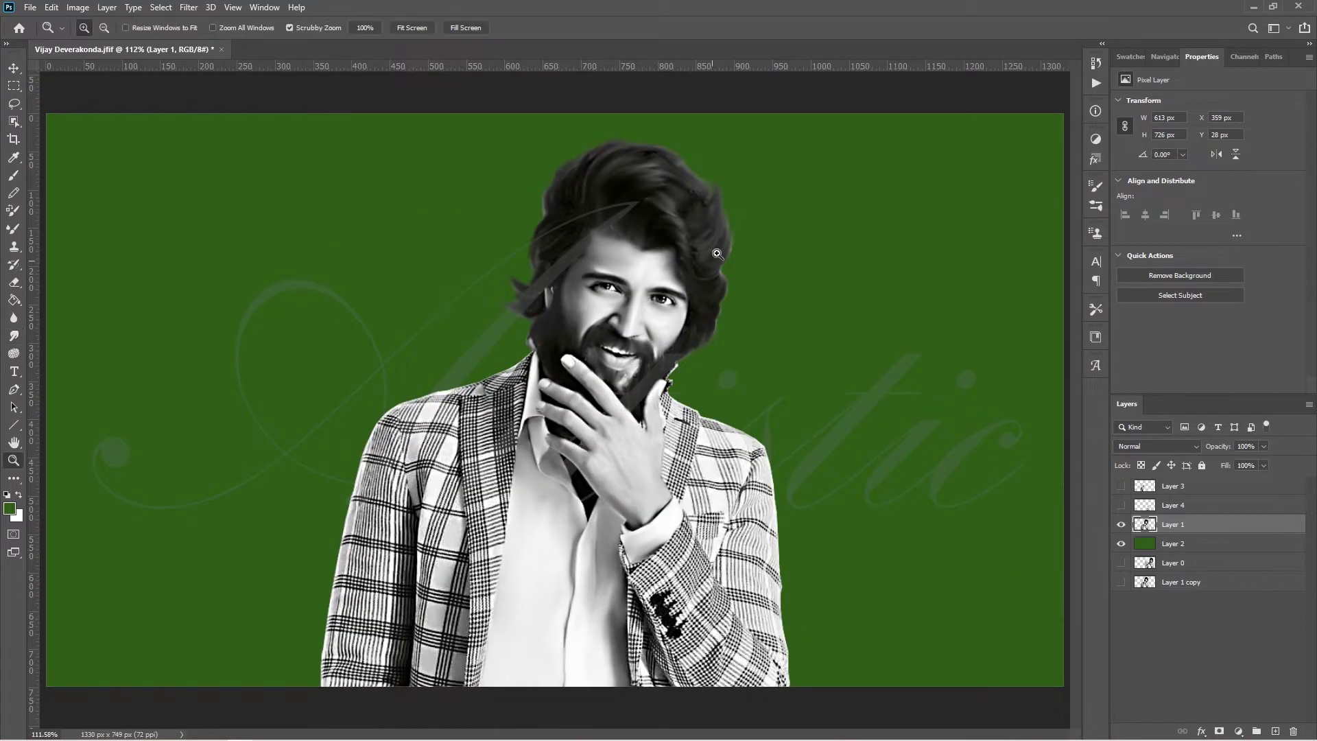
{"action": "scroll", "coordinate": [706, 251], "scroll_direction": "up", "scroll_amount": 5, "text": "alt"}
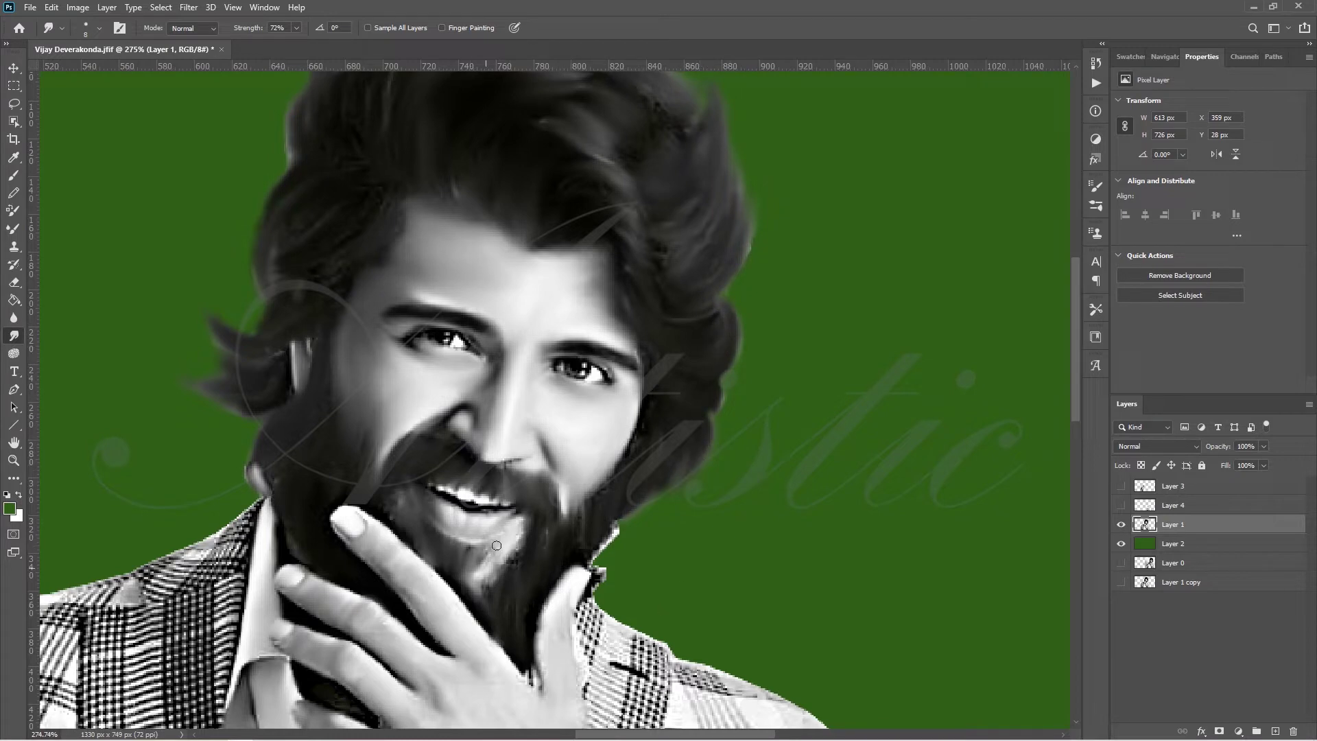
{"action": "scroll", "coordinate": [814, 348], "scroll_direction": "down", "scroll_amount": 5}
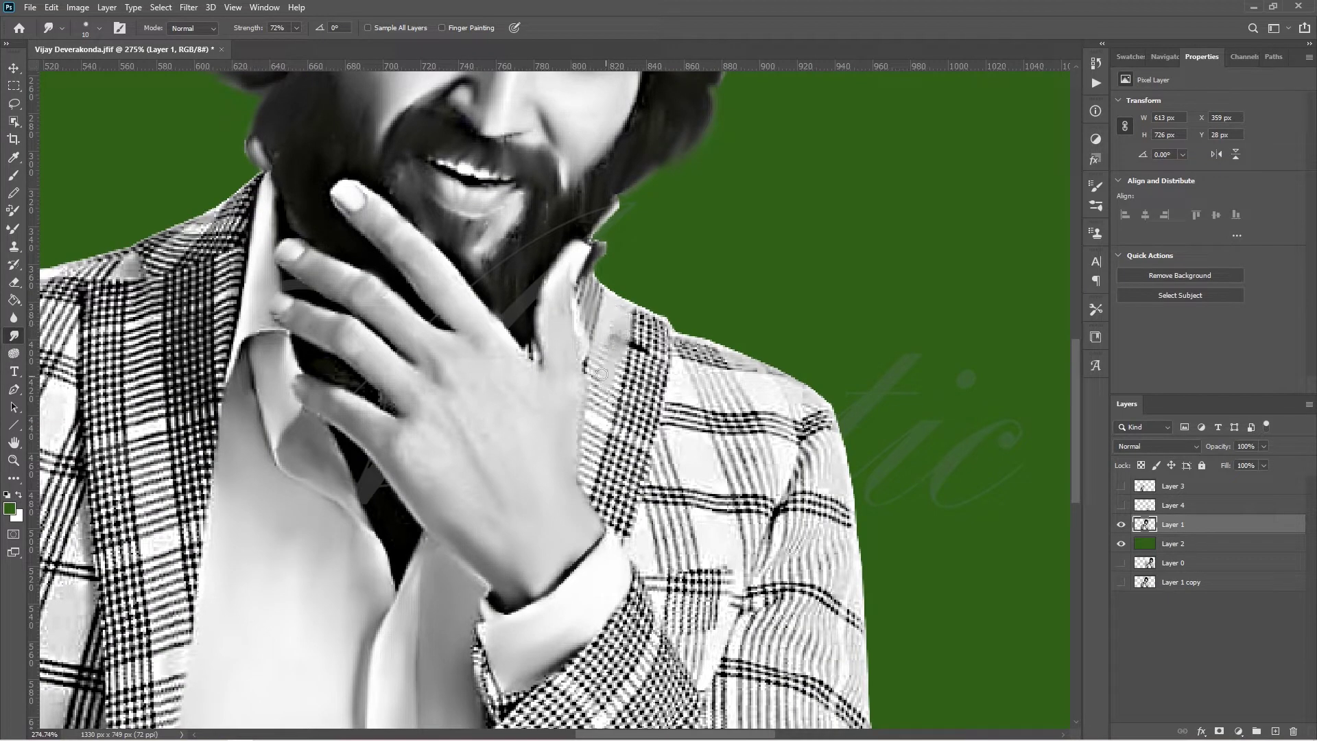
- Show Layer 4's reshaped jacket, nudge it slightly left and select it for smudging
{"action": "left_click", "coordinate": [1121, 505]}
{"action": "left_click", "coordinate": [14, 67]}
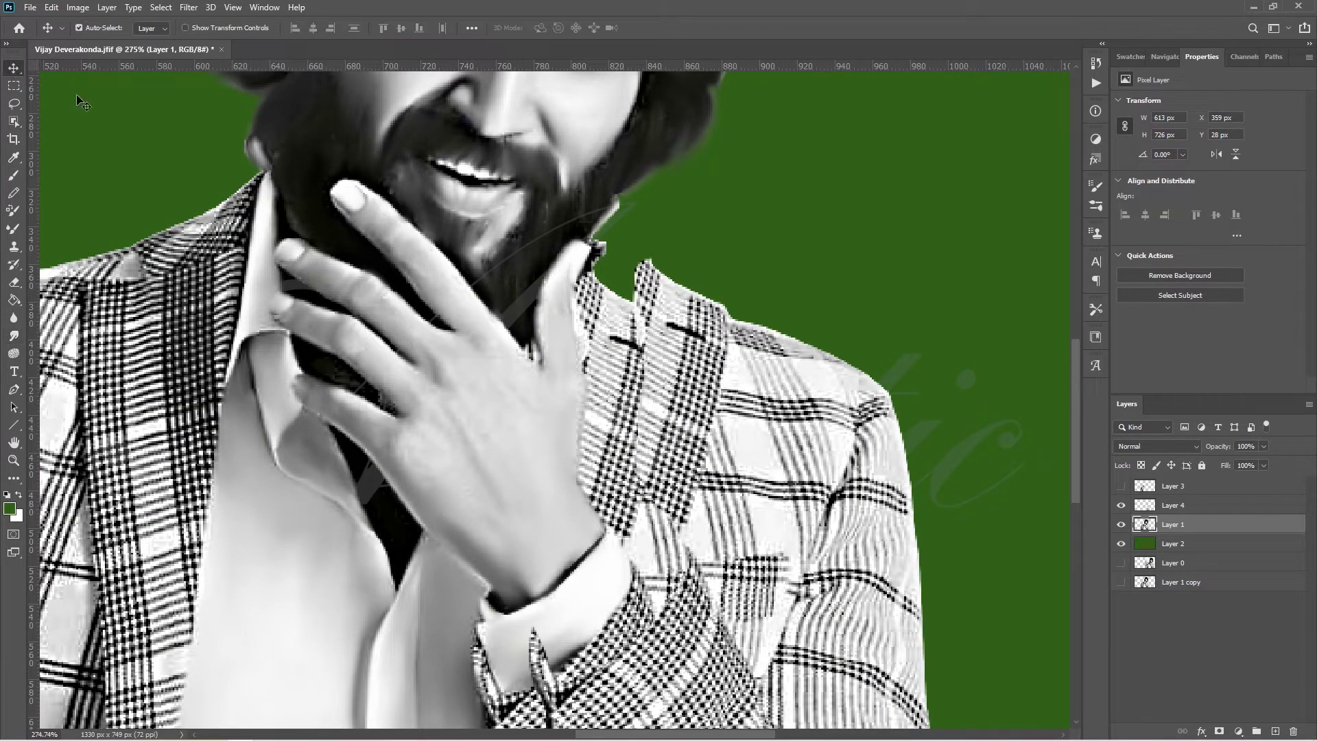
{"action": "left_click_drag", "start_coordinate": [773, 499], "coordinate": [726, 508]}
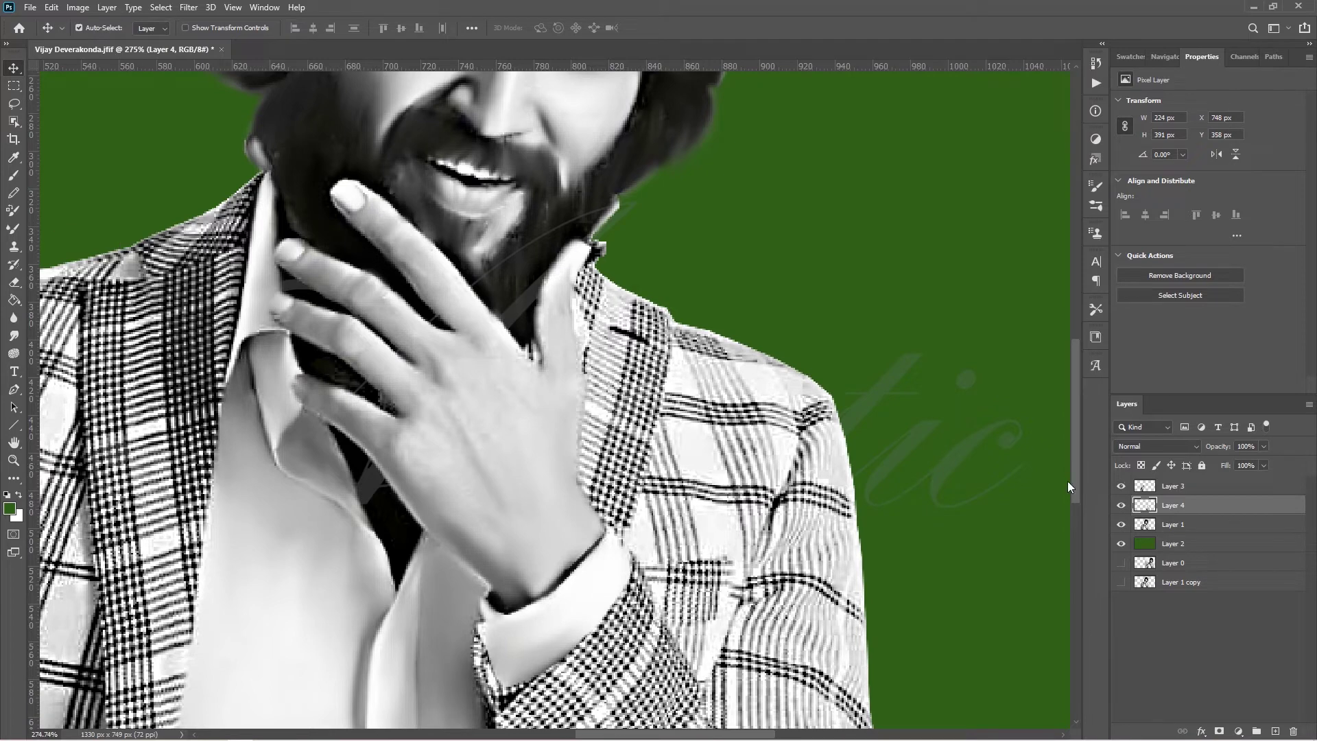
{"action": "left_click", "coordinate": [1173, 486]}
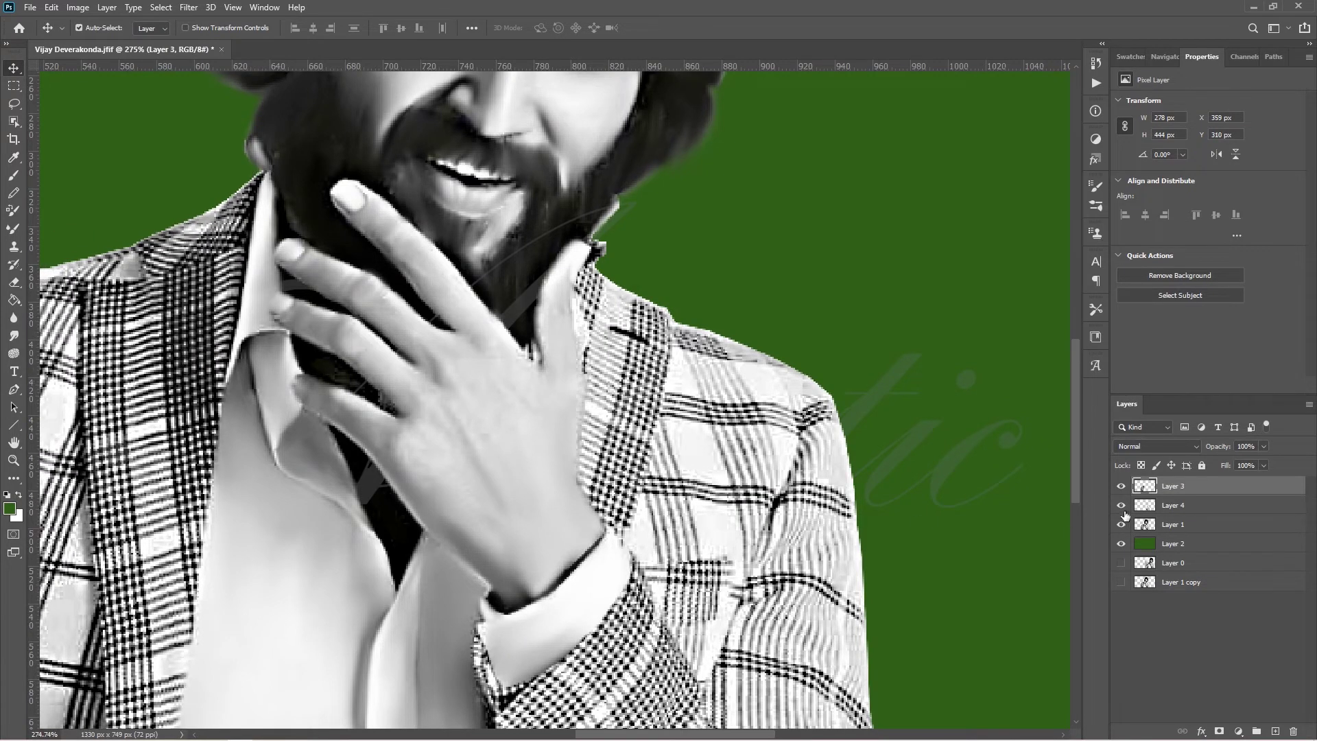
{"action": "left_click", "coordinate": [1166, 505]}
{"action": "left_click", "coordinate": [14, 335]}
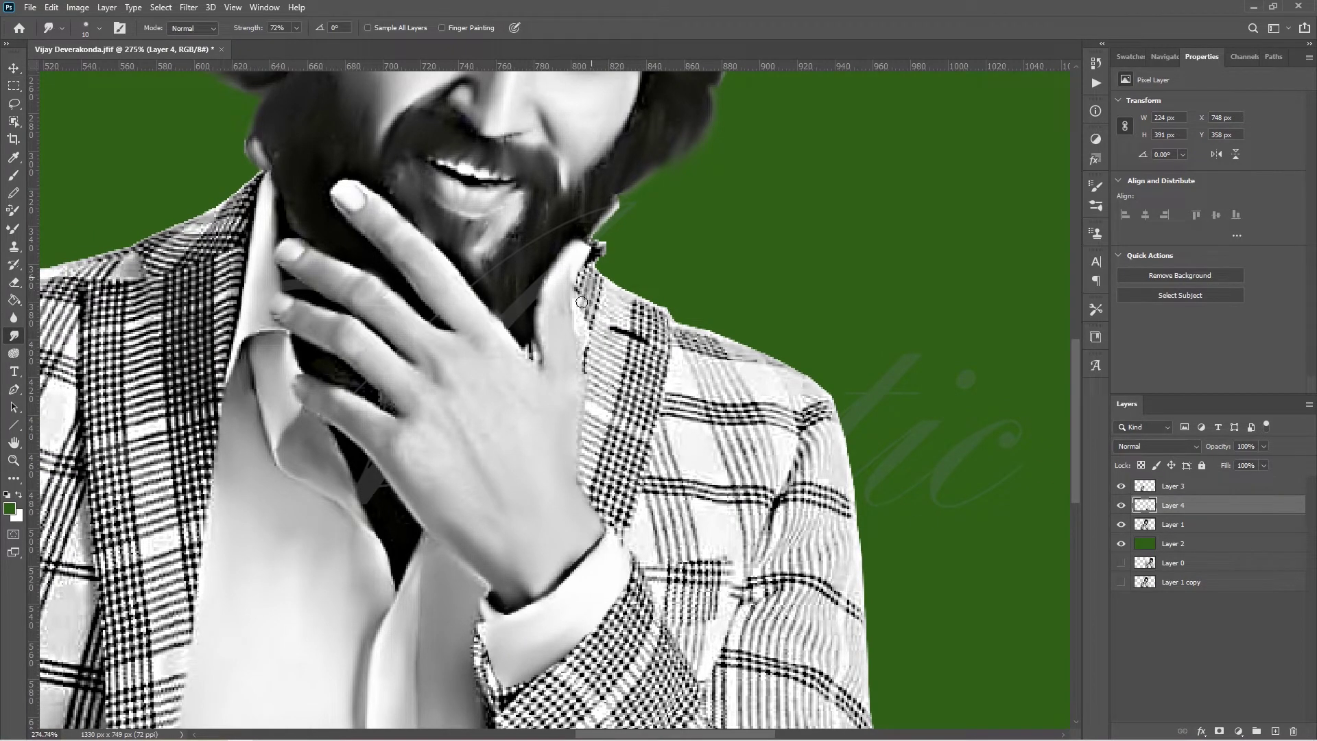
- Streak the lapel pattern and the shoulder and lower jacket stripes horizontally
{"action": "mouse_move", "coordinate": [590, 378]}
{"action": "left_mouse_down"}
{"action": "mouse_move", "coordinate": [645, 336]}
{"action": "mouse_move", "coordinate": [655, 357]}
{"action": "mouse_move", "coordinate": [626, 485]}
{"action": "mouse_move", "coordinate": [607, 511]}
{"action": "mouse_move", "coordinate": [642, 456]}
{"action": "left_mouse_up"}
{"action": "left_click_drag", "start_coordinate": [601, 402], "coordinate": [608, 348]}
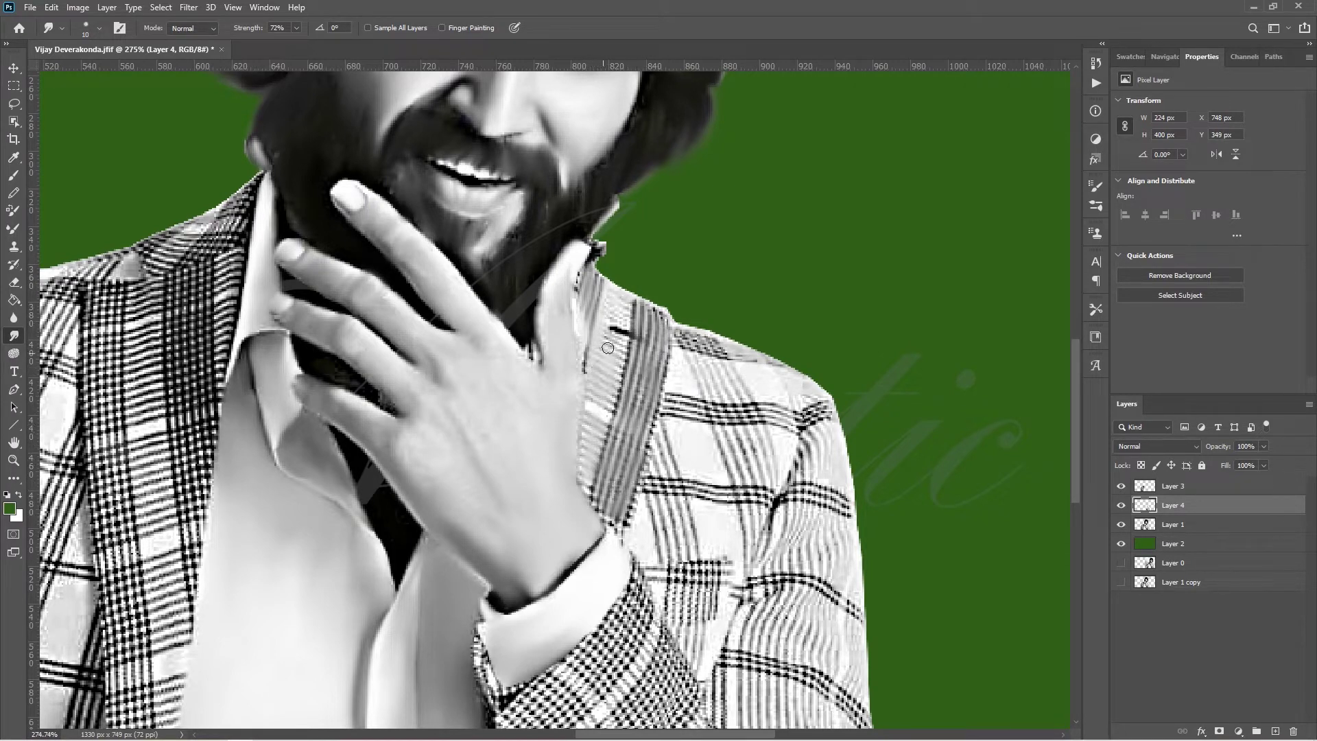
{"action": "scroll", "coordinate": [711, 267], "scroll_direction": "down", "scroll_amount": 2}
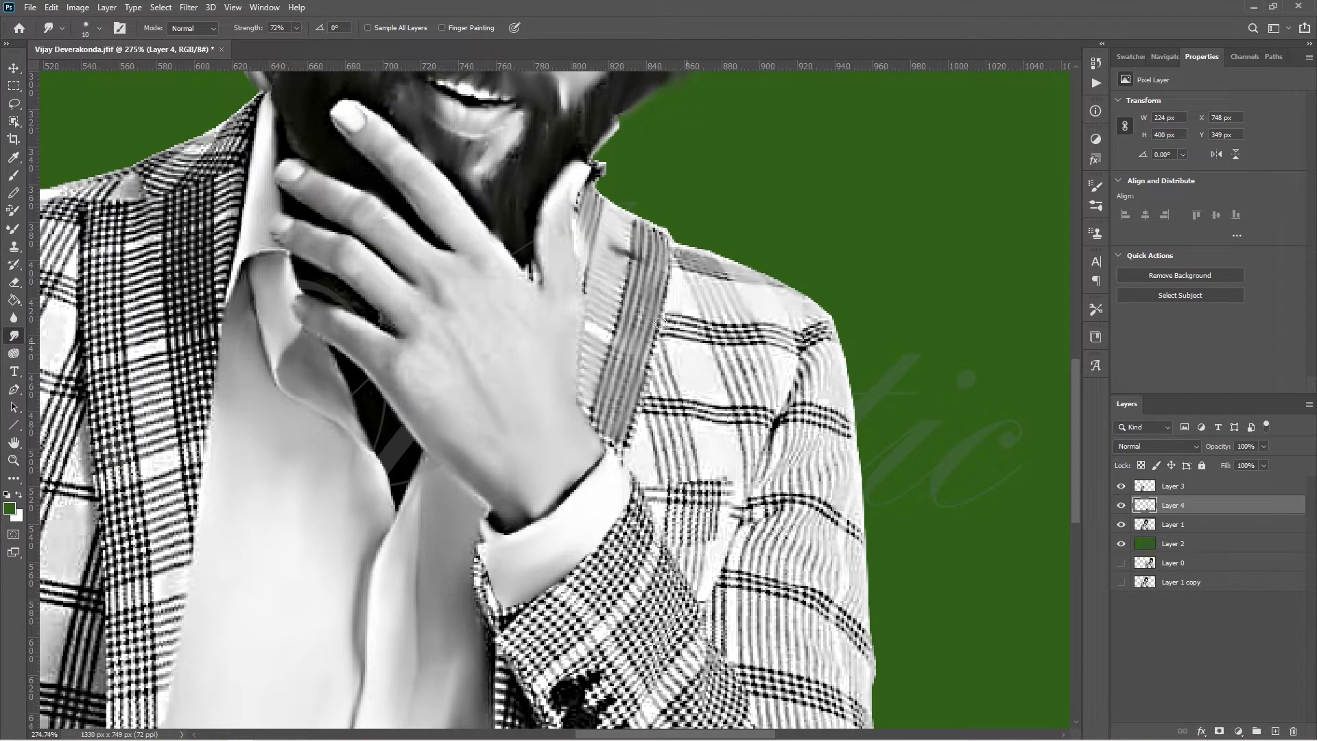
{"action": "left_click_drag", "start_coordinate": [744, 332], "coordinate": [789, 330]}
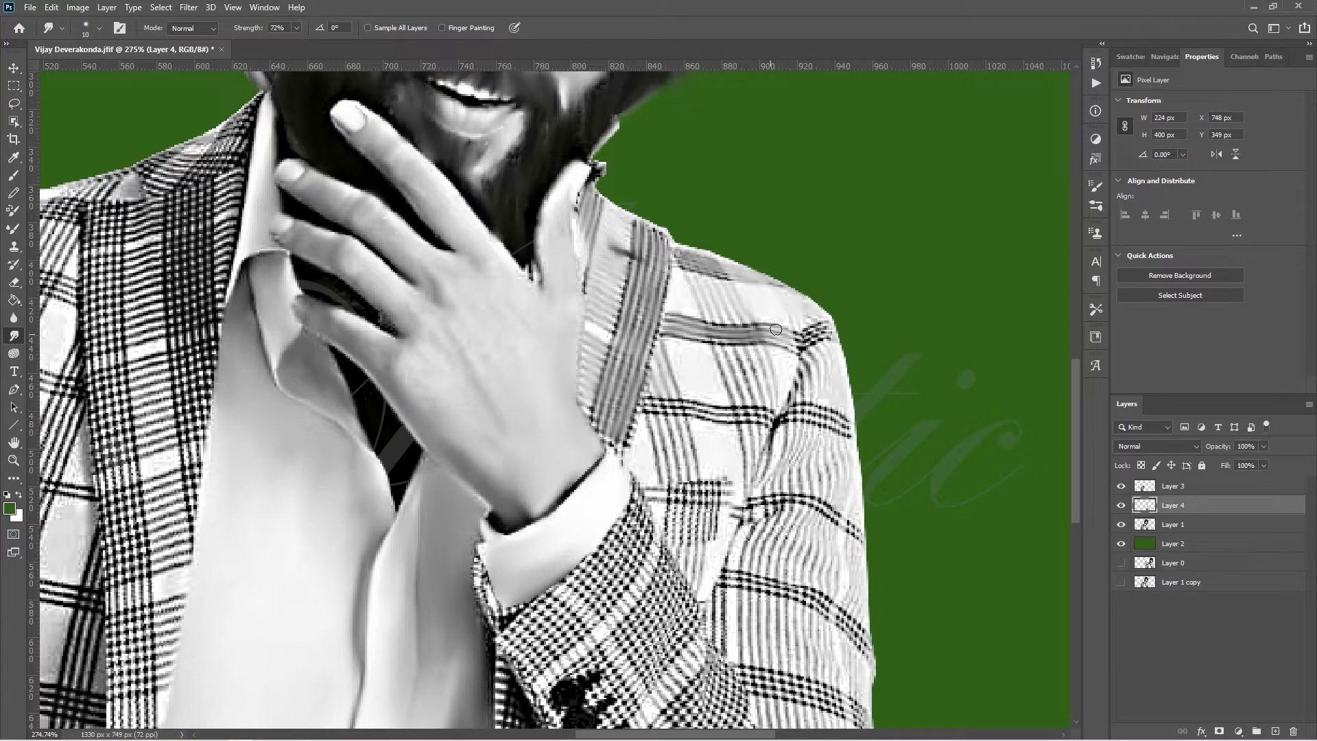
{"action": "left_click_drag", "start_coordinate": [649, 408], "coordinate": [775, 413]}
{"action": "left_click_drag", "start_coordinate": [664, 448], "coordinate": [847, 415]}
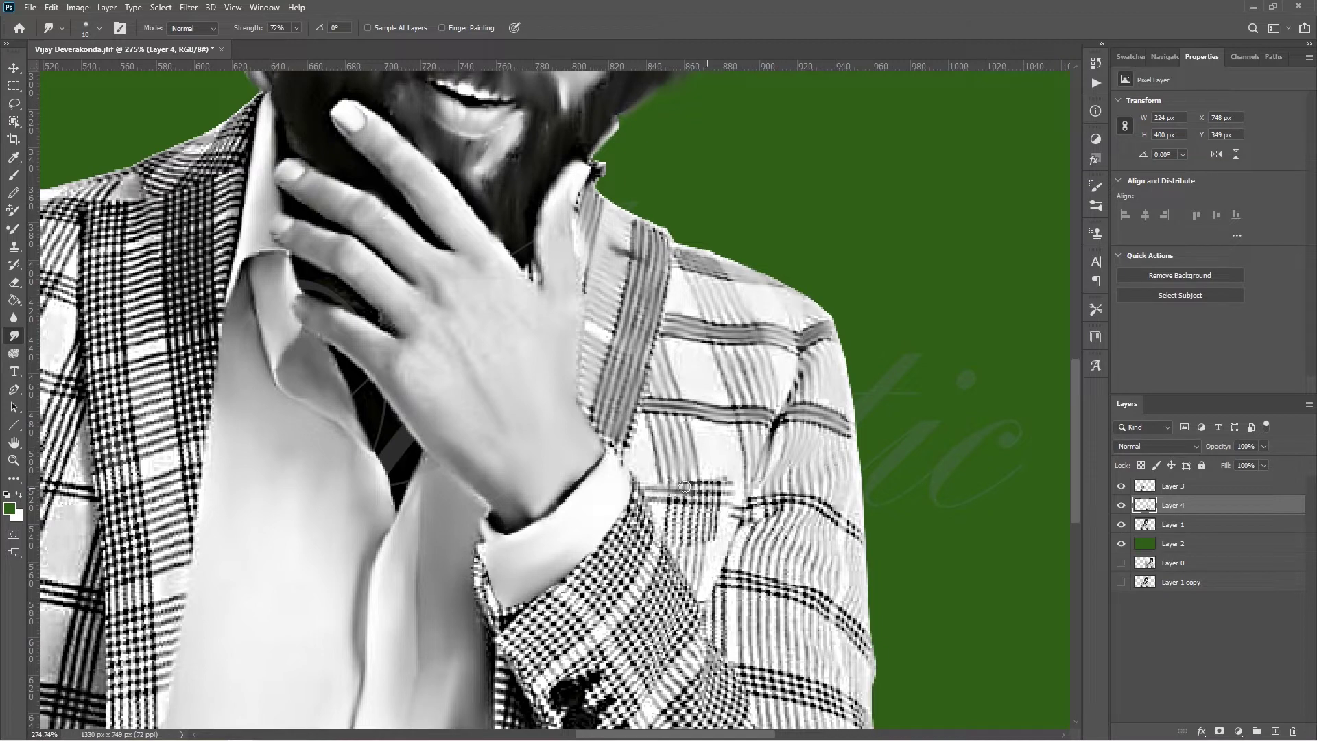
{"action": "left_click_drag", "start_coordinate": [684, 486], "coordinate": [821, 500]}
- Widen a jacket stripe and blur the checked cuff stripes around the buttons
{"action": "scroll", "coordinate": [782, 311], "scroll_direction": "down", "scroll_amount": 3}
{"action": "left_click_drag", "start_coordinate": [782, 311], "coordinate": [818, 314]}
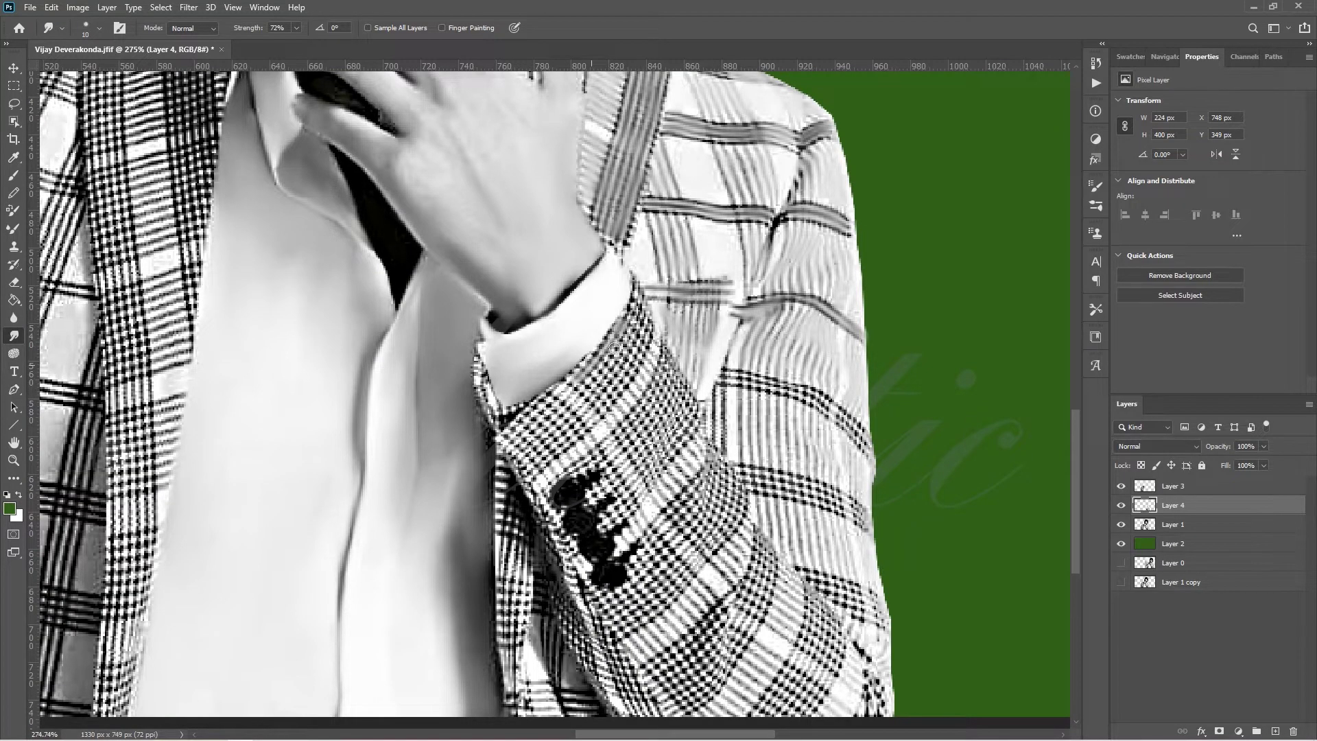
{"action": "left_click_drag", "start_coordinate": [635, 322], "coordinate": [590, 398]}
{"action": "mouse_move", "coordinate": [511, 405]}
{"action": "left_mouse_down"}
{"action": "mouse_move", "coordinate": [565, 442]}
{"action": "mouse_move", "coordinate": [641, 308]}
{"action": "left_mouse_up"}
{"action": "mouse_move", "coordinate": [549, 483]}
{"action": "left_mouse_down"}
{"action": "mouse_move", "coordinate": [638, 384]}
{"action": "mouse_move", "coordinate": [596, 474]}
{"action": "mouse_move", "coordinate": [676, 364]}
{"action": "mouse_move", "coordinate": [645, 446]}
{"action": "mouse_move", "coordinate": [690, 424]}
{"action": "mouse_move", "coordinate": [594, 495]}
{"action": "mouse_move", "coordinate": [604, 528]}
{"action": "left_mouse_up"}
{"action": "mouse_move", "coordinate": [549, 446]}
{"action": "left_mouse_down"}
{"action": "mouse_move", "coordinate": [508, 504]}
{"action": "mouse_move", "coordinate": [579, 579]}
{"action": "left_mouse_up"}
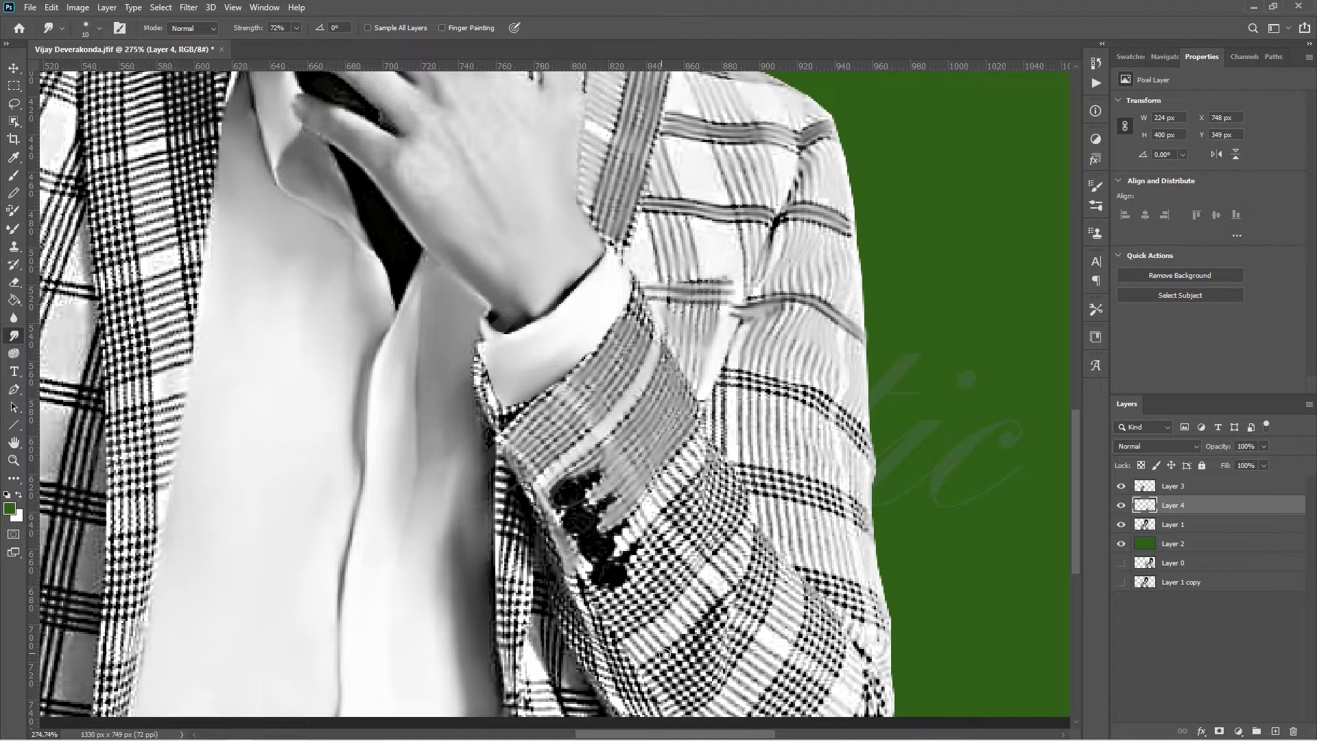
{"action": "left_click_drag", "start_coordinate": [628, 539], "coordinate": [699, 433]}
{"action": "mouse_move", "coordinate": [676, 511]}
{"action": "left_mouse_down"}
{"action": "mouse_move", "coordinate": [626, 601]}
{"action": "mouse_move", "coordinate": [669, 573]}
{"action": "mouse_move", "coordinate": [713, 473]}
{"action": "mouse_move", "coordinate": [738, 522]}
{"action": "left_mouse_up"}
- Smooth the sleeve's checkered plaid band into diagonal paint strokes
{"action": "scroll", "coordinate": [982, 451], "scroll_direction": "down", "scroll_amount": 3}
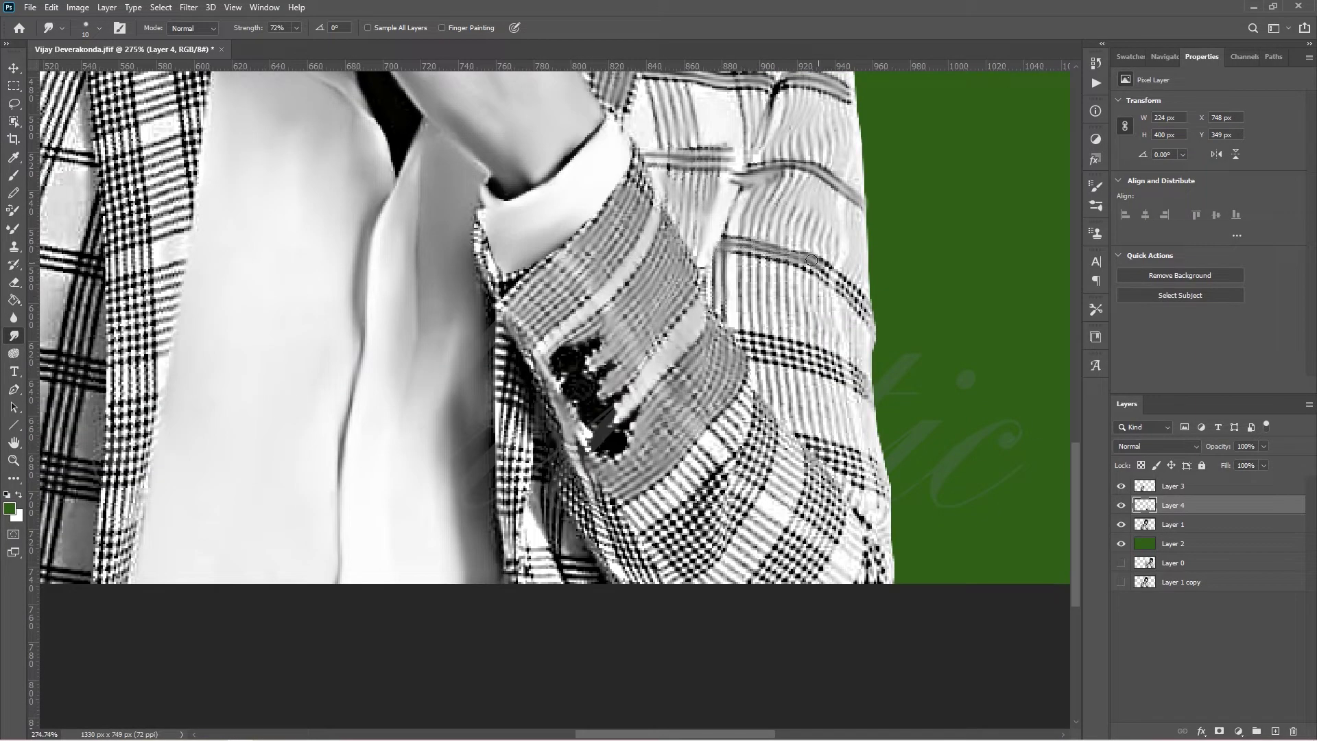
{"action": "left_click_drag", "start_coordinate": [775, 299], "coordinate": [854, 342]}
{"action": "mouse_move", "coordinate": [747, 339]}
{"action": "left_mouse_down"}
{"action": "mouse_move", "coordinate": [823, 364]}
{"action": "mouse_move", "coordinate": [769, 383]}
{"action": "mouse_move", "coordinate": [844, 431]}
{"action": "mouse_move", "coordinate": [865, 466]}
{"action": "mouse_move", "coordinate": [864, 503]}
{"action": "left_mouse_up"}
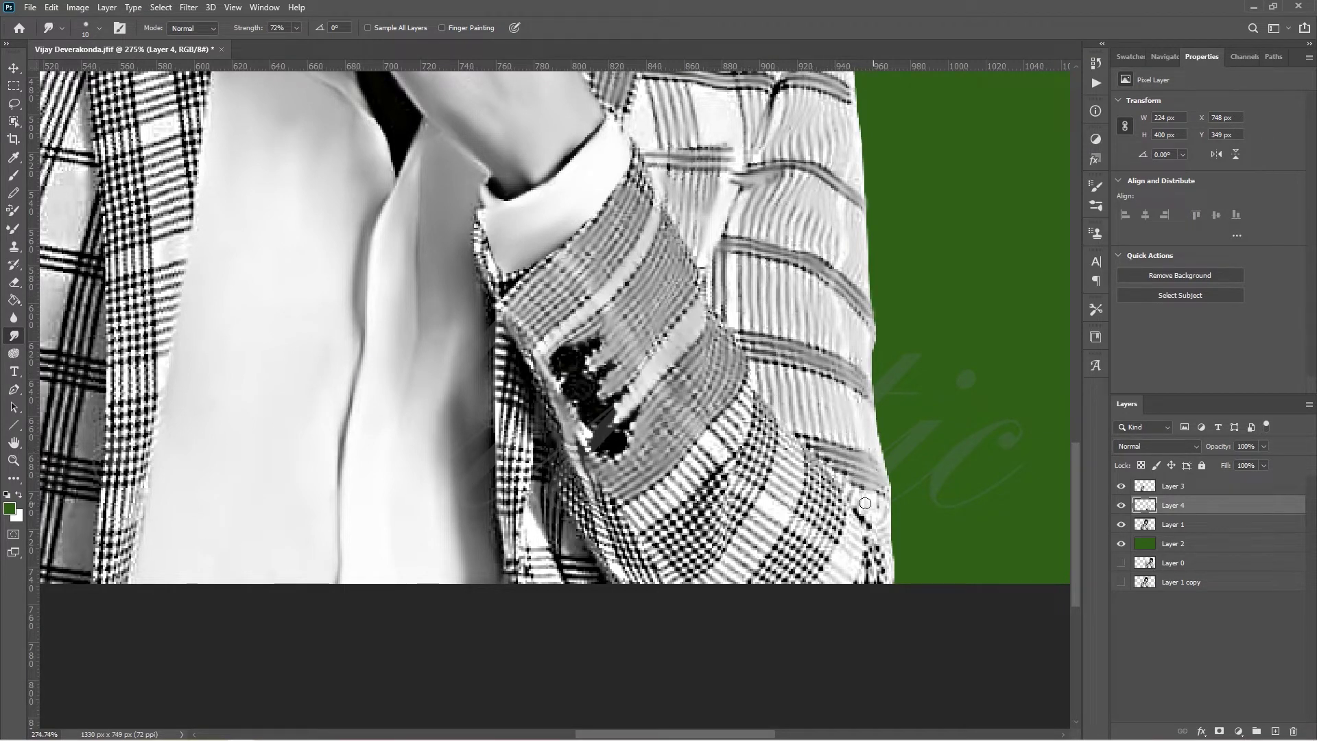
{"action": "mouse_move", "coordinate": [735, 415]}
{"action": "left_mouse_down"}
{"action": "mouse_move", "coordinate": [649, 516]}
{"action": "mouse_move", "coordinate": [662, 497]}
{"action": "mouse_move", "coordinate": [713, 566]}
{"action": "mouse_move", "coordinate": [758, 402]}
{"action": "mouse_move", "coordinate": [789, 473]}
{"action": "mouse_move", "coordinate": [764, 542]}
{"action": "mouse_move", "coordinate": [717, 576]}
{"action": "mouse_move", "coordinate": [788, 541]}
{"action": "mouse_move", "coordinate": [816, 576]}
{"action": "mouse_move", "coordinate": [799, 480]}
{"action": "mouse_move", "coordinate": [850, 545]}
{"action": "mouse_move", "coordinate": [885, 516]}
{"action": "left_mouse_up"}
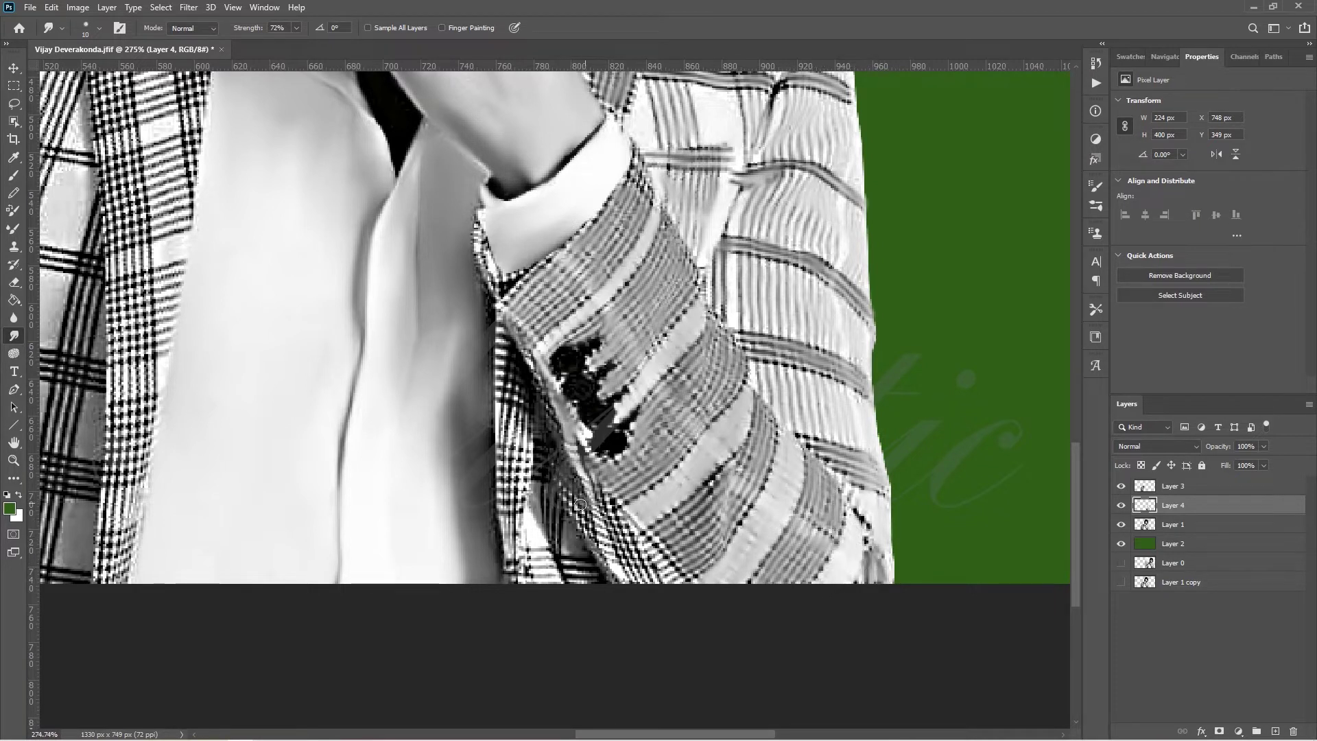
- Smear the lower sleeve, the jacket's front edge and the plaid along the shirt collar
{"action": "mouse_move", "coordinate": [580, 505]}
{"action": "left_mouse_down"}
{"action": "mouse_move", "coordinate": [621, 572]}
{"action": "mouse_move", "coordinate": [635, 524]}
{"action": "left_mouse_up"}
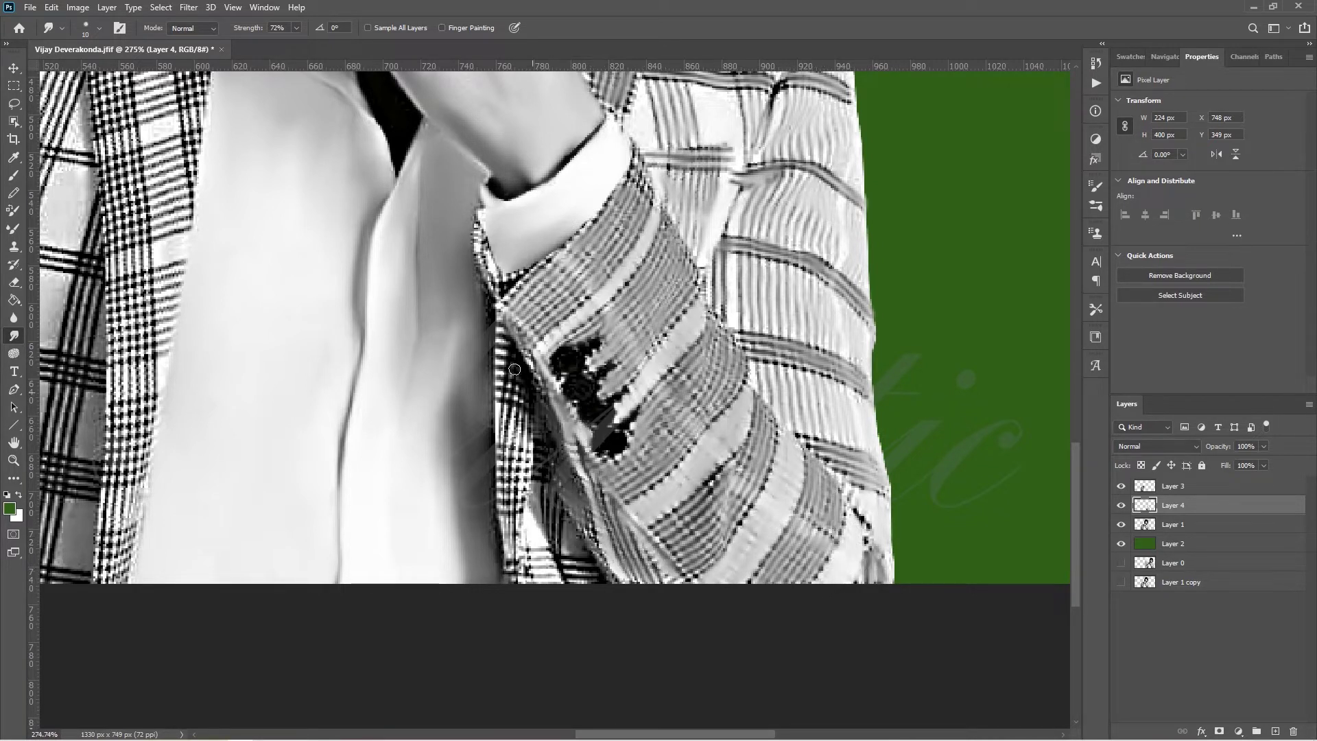
{"action": "left_click_drag", "start_coordinate": [515, 369], "coordinate": [532, 580]}
{"action": "mouse_move", "coordinate": [542, 480]}
{"action": "left_mouse_down"}
{"action": "mouse_move", "coordinate": [582, 562]}
{"action": "mouse_move", "coordinate": [540, 571]}
{"action": "left_mouse_up"}
{"action": "left_click_drag", "start_coordinate": [491, 283], "coordinate": [539, 266]}
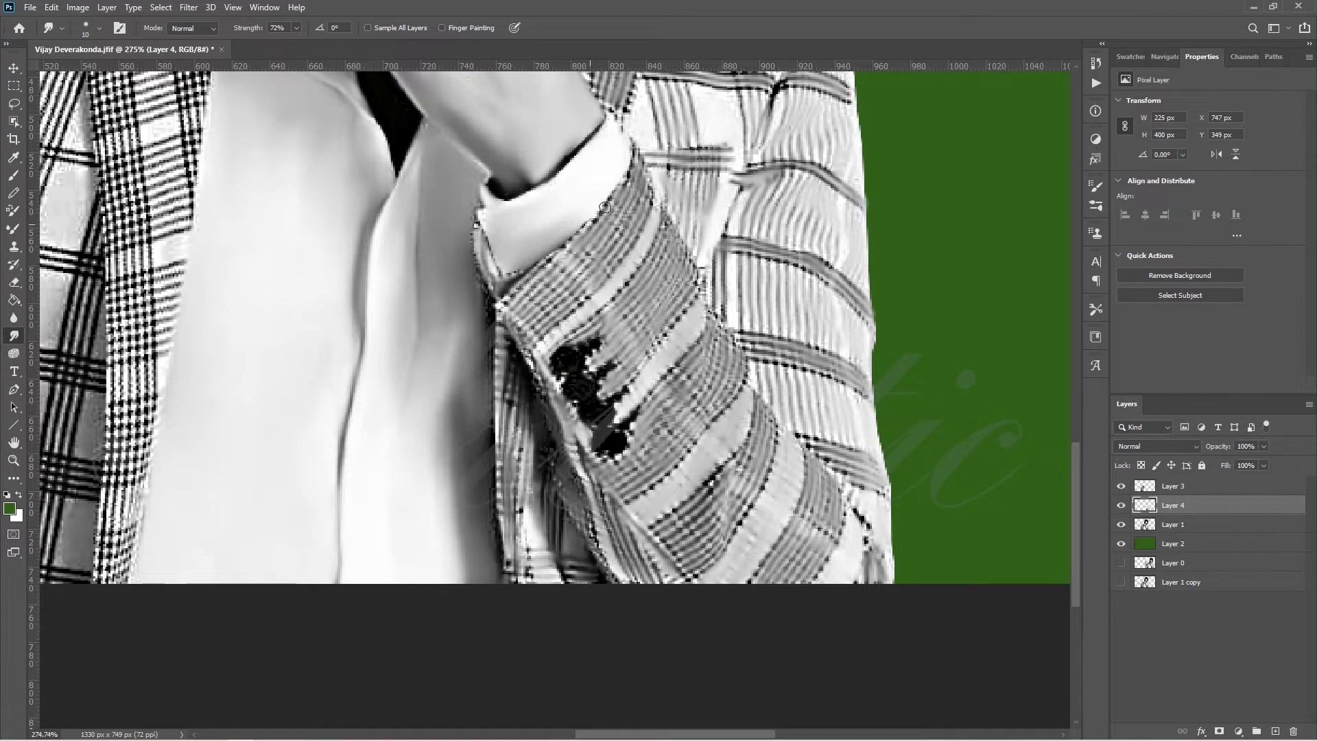
{"action": "scroll", "coordinate": [643, 713], "scroll_direction": "left", "scroll_amount": 5}
{"action": "scroll", "coordinate": [549, 343], "scroll_direction": "up", "scroll_amount": 5}
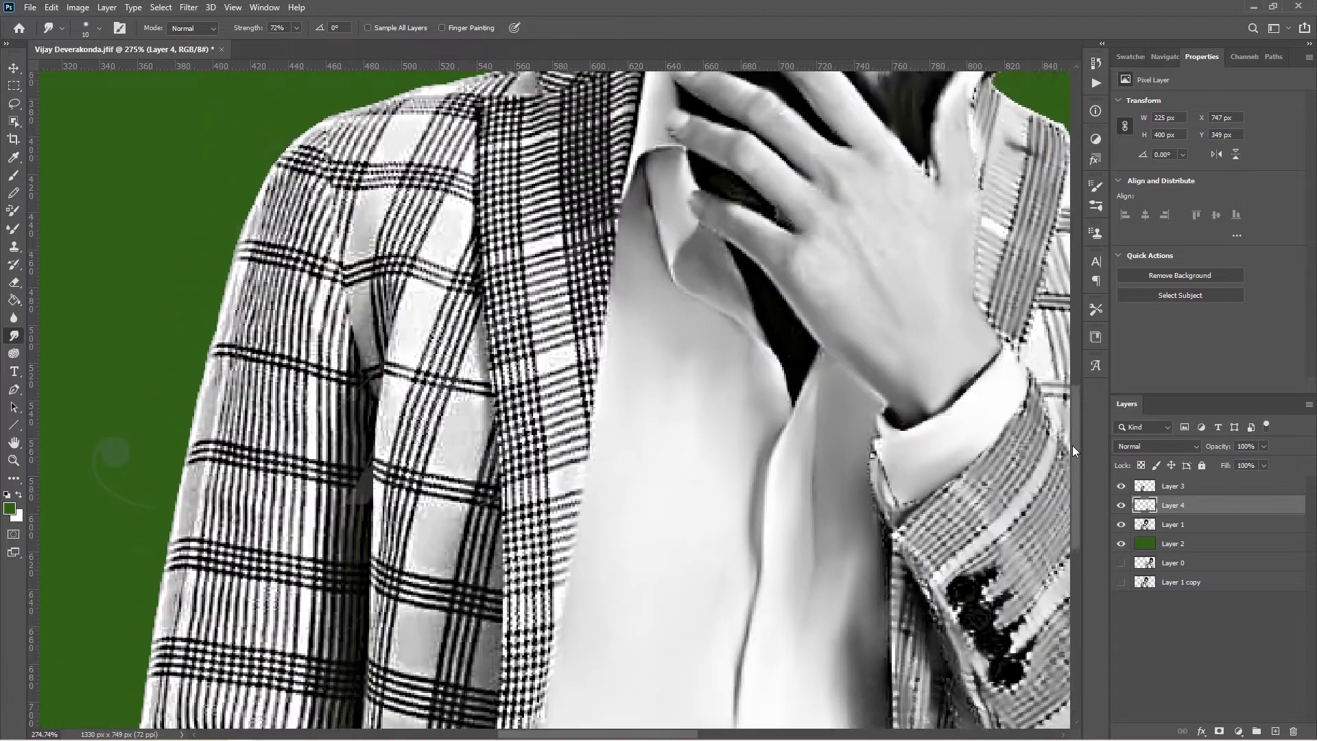
{"action": "scroll", "coordinate": [549, 274], "scroll_direction": "up", "scroll_amount": 5}
- On Layer 3, smooth the shoulder edge and smear the left lapel plaid downward
{"action": "key", "text": "alt+bracketright"}
{"action": "left_click_drag", "start_coordinate": [549, 216], "coordinate": [657, 135]}
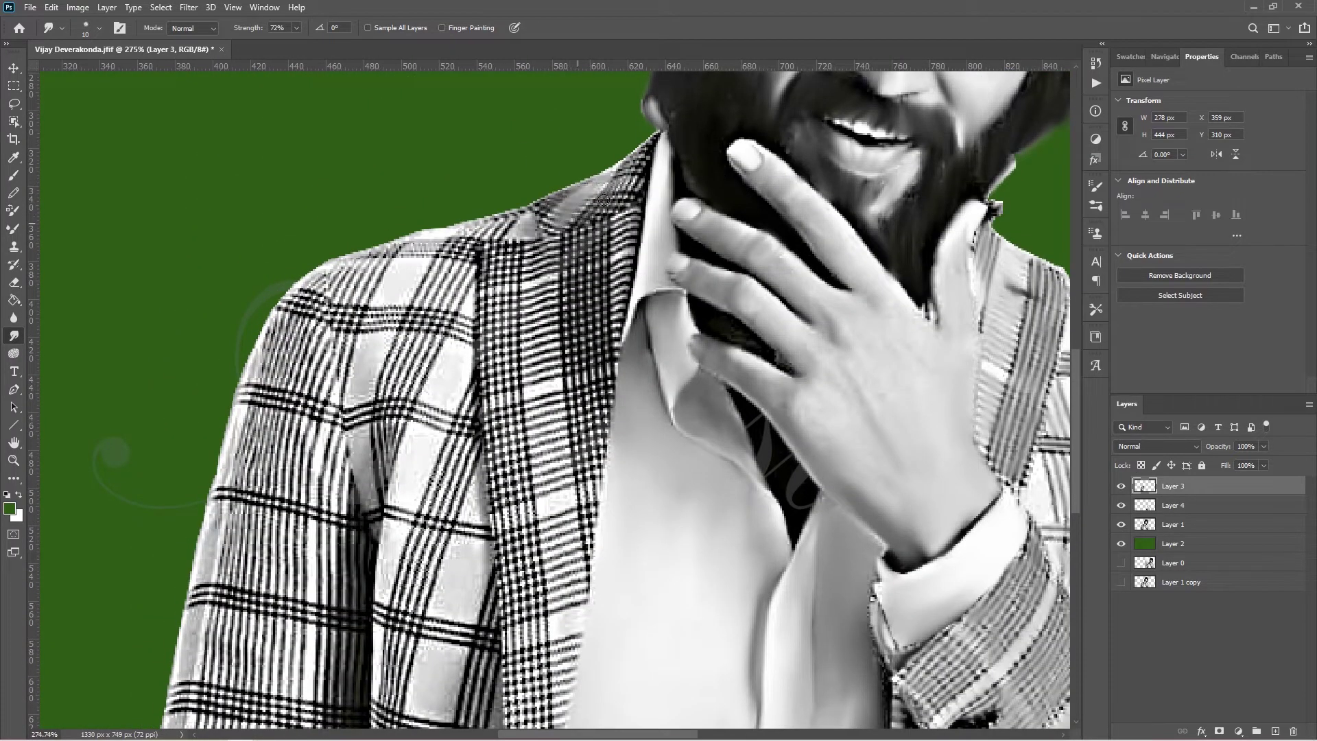
{"action": "mouse_move", "coordinate": [578, 260]}
{"action": "left_mouse_down"}
{"action": "mouse_move", "coordinate": [608, 403]}
{"action": "mouse_move", "coordinate": [579, 464]}
{"action": "left_mouse_up"}
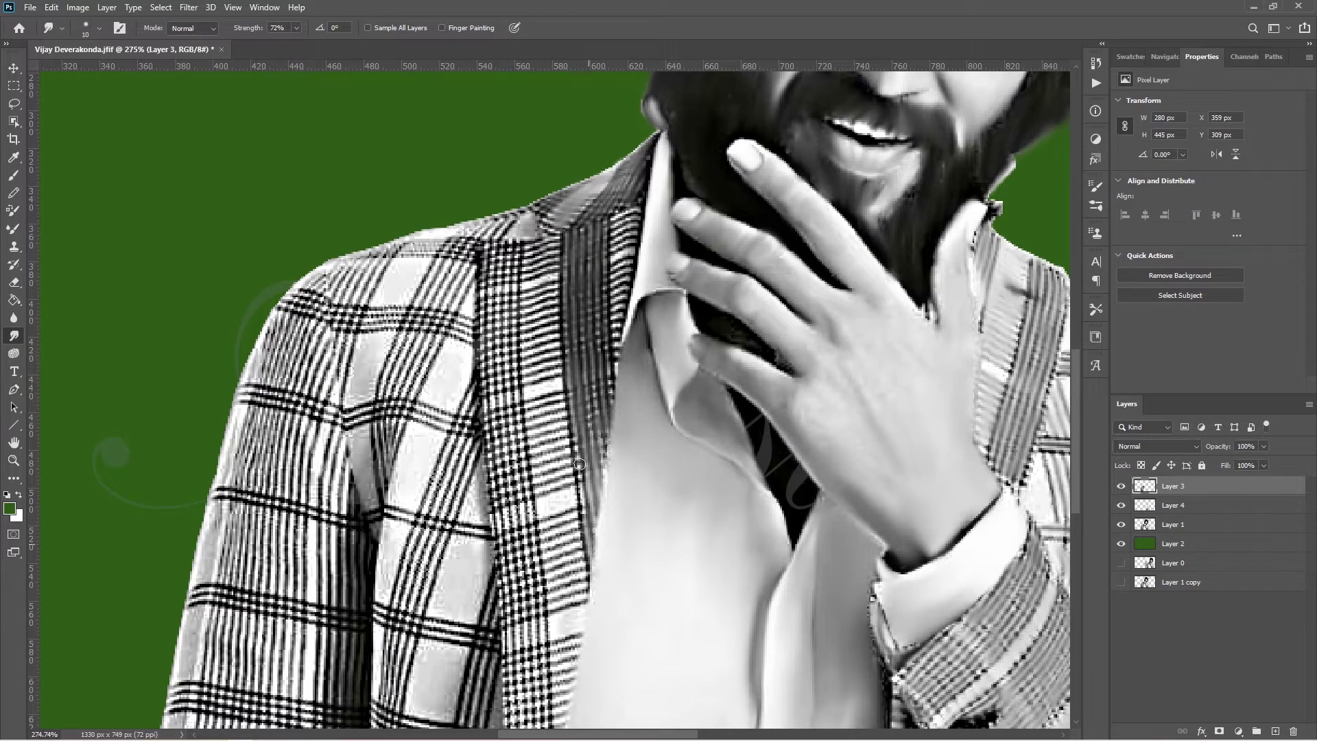
{"action": "left_click_drag", "start_coordinate": [630, 217], "coordinate": [617, 353]}
{"action": "mouse_move", "coordinate": [499, 242]}
{"action": "left_mouse_down"}
{"action": "mouse_move", "coordinate": [487, 339]}
{"action": "mouse_move", "coordinate": [536, 685]}
{"action": "left_mouse_up"}
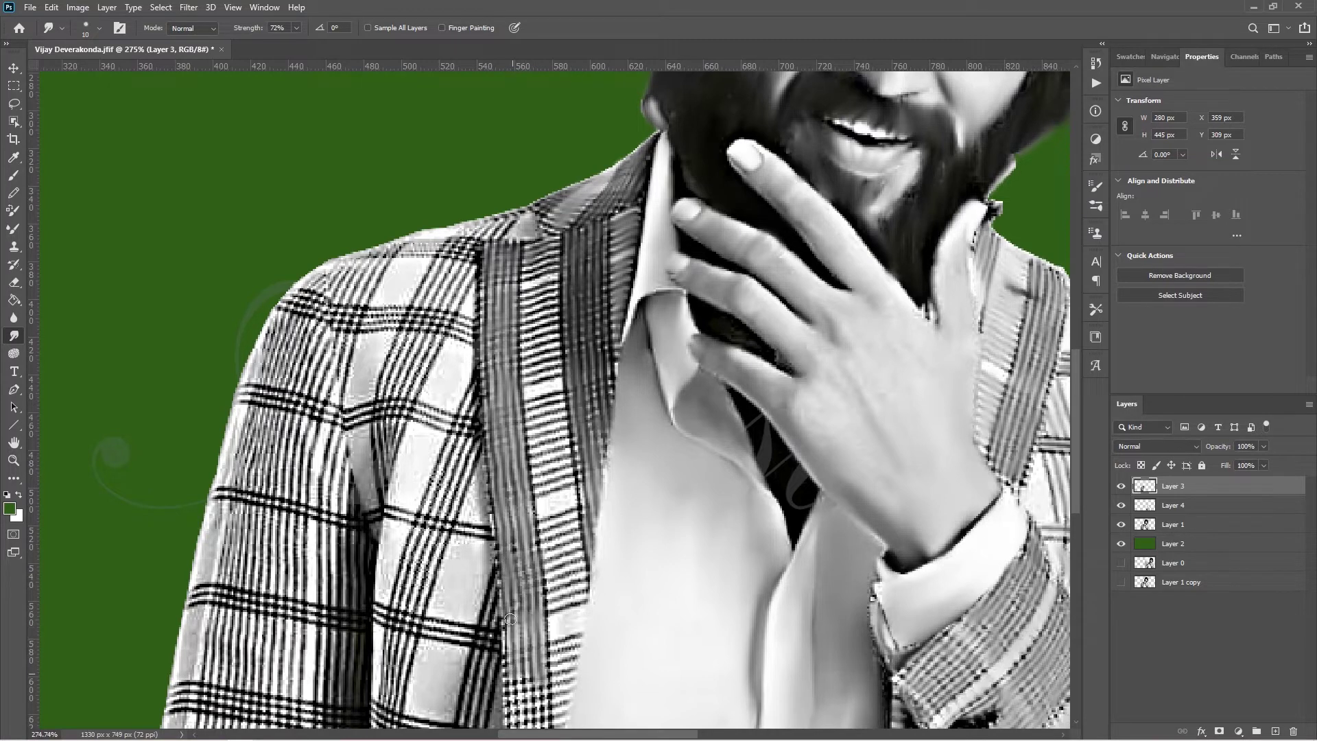
{"action": "mouse_move", "coordinate": [539, 242]}
{"action": "left_mouse_down"}
{"action": "mouse_move", "coordinate": [529, 362]}
{"action": "mouse_move", "coordinate": [546, 389]}
{"action": "mouse_move", "coordinate": [576, 571]}
{"action": "mouse_move", "coordinate": [566, 710]}
{"action": "left_mouse_up"}
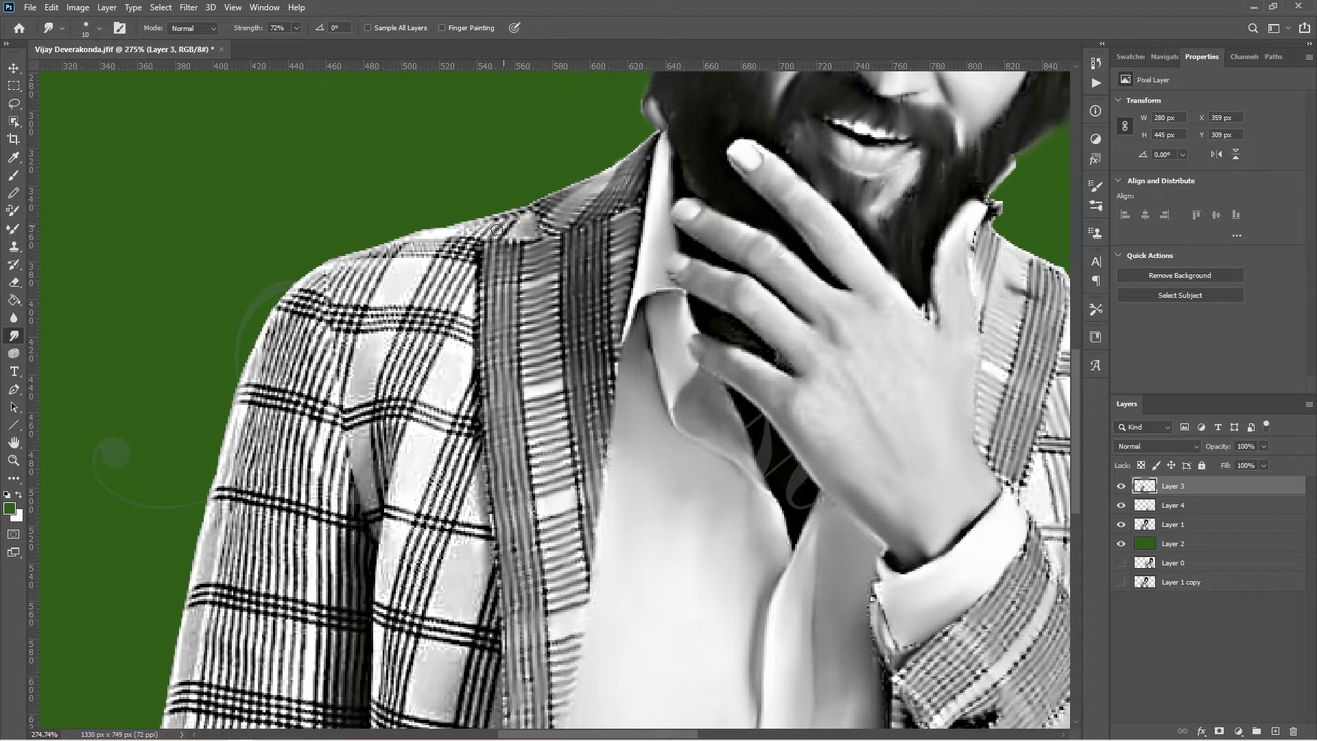
- Smear the shoulder and sleeve plaid bands horizontally into painted strokes
{"action": "left_click_drag", "start_coordinate": [497, 231], "coordinate": [377, 245]}
{"action": "left_click_drag", "start_coordinate": [466, 321], "coordinate": [278, 302]}
{"action": "mouse_move", "coordinate": [322, 403]}
{"action": "left_mouse_down"}
{"action": "mouse_move", "coordinate": [237, 391]}
{"action": "mouse_move", "coordinate": [480, 426]}
{"action": "left_mouse_up"}
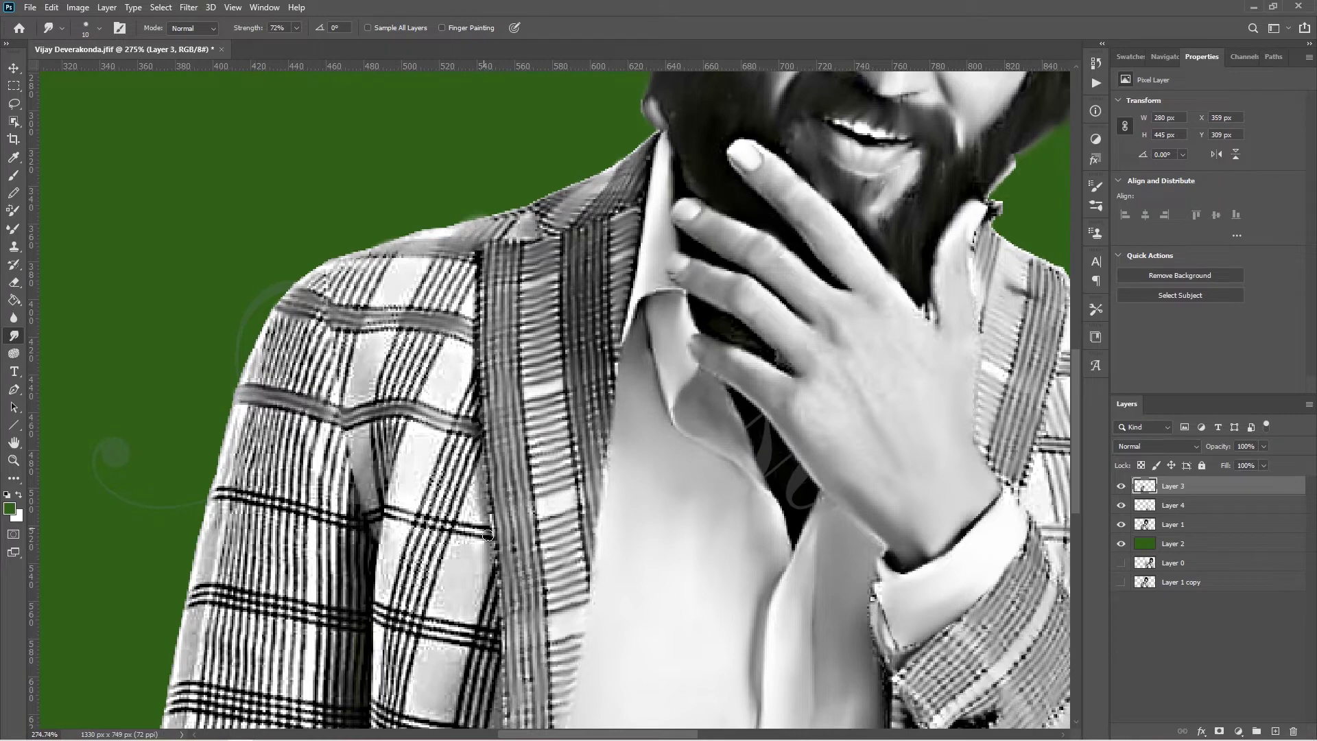
{"action": "left_click_drag", "start_coordinate": [488, 535], "coordinate": [206, 490]}
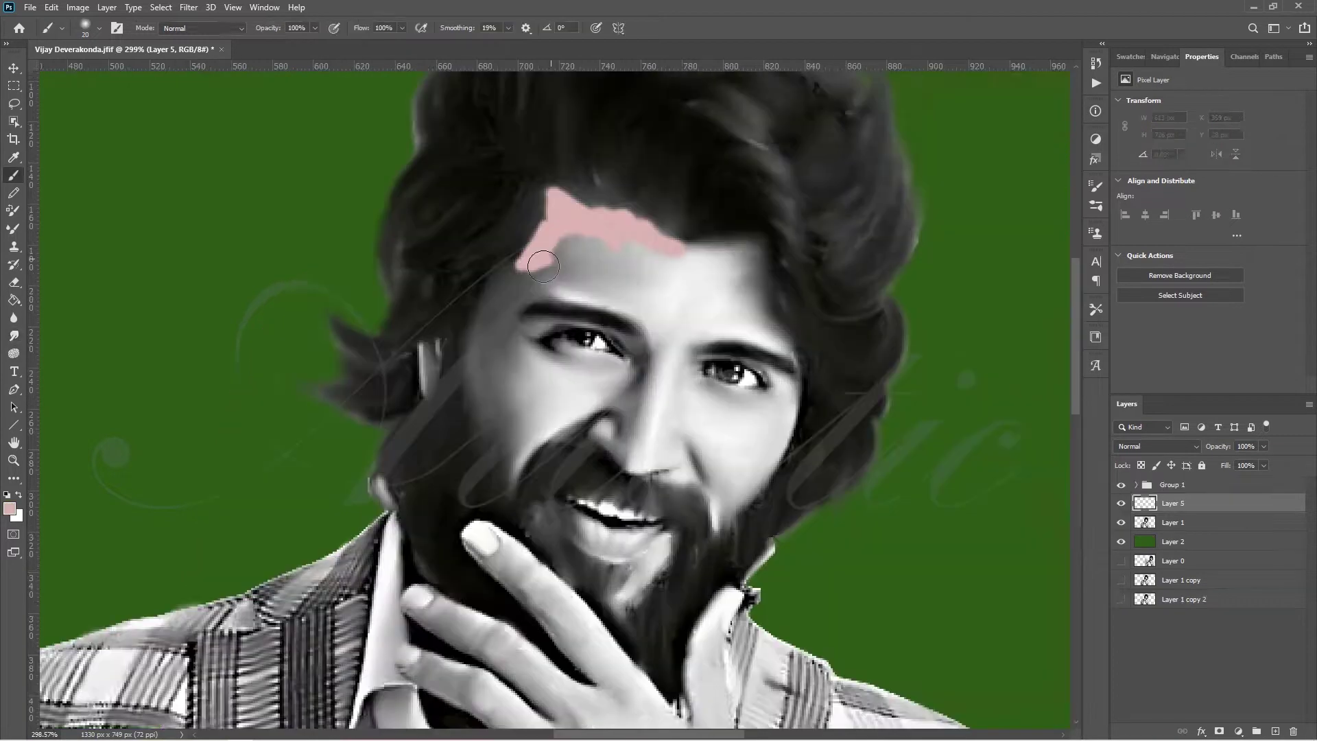
{"action": "mouse_move", "coordinate": [559, 253]}
{"action": "left_mouse_down"}
{"action": "mouse_move", "coordinate": [480, 323]}
{"action": "mouse_move", "coordinate": [483, 384]}
{"action": "mouse_move", "coordinate": [559, 220]}
{"action": "mouse_move", "coordinate": [610, 267]}
{"action": "mouse_move", "coordinate": [632, 265]}
{"action": "mouse_move", "coordinate": [589, 288]}
{"action": "mouse_move", "coordinate": [604, 299]}
{"action": "mouse_move", "coordinate": [660, 255]}
{"action": "mouse_move", "coordinate": [754, 243]}
{"action": "mouse_move", "coordinate": [652, 270]}
{"action": "mouse_move", "coordinate": [656, 334]}
{"action": "mouse_move", "coordinate": [741, 265]}
{"action": "mouse_move", "coordinate": [758, 295]}
{"action": "mouse_move", "coordinate": [681, 332]}
{"action": "mouse_move", "coordinate": [718, 334]}
{"action": "mouse_move", "coordinate": [739, 307]}
{"action": "mouse_move", "coordinate": [792, 340]}
{"action": "left_mouse_up"}
- Paint pink over the right brow, nose bridge, left temple, below the nose and chin
{"action": "mouse_move", "coordinate": [662, 394]}
{"action": "left_mouse_down"}
{"action": "mouse_move", "coordinate": [684, 343]}
{"action": "mouse_move", "coordinate": [682, 377]}
{"action": "mouse_move", "coordinate": [727, 398]}
{"action": "mouse_move", "coordinate": [642, 429]}
{"action": "mouse_move", "coordinate": [638, 466]}
{"action": "mouse_move", "coordinate": [743, 420]}
{"action": "mouse_move", "coordinate": [767, 442]}
{"action": "mouse_move", "coordinate": [780, 387]}
{"action": "mouse_move", "coordinate": [746, 437]}
{"action": "left_mouse_up"}
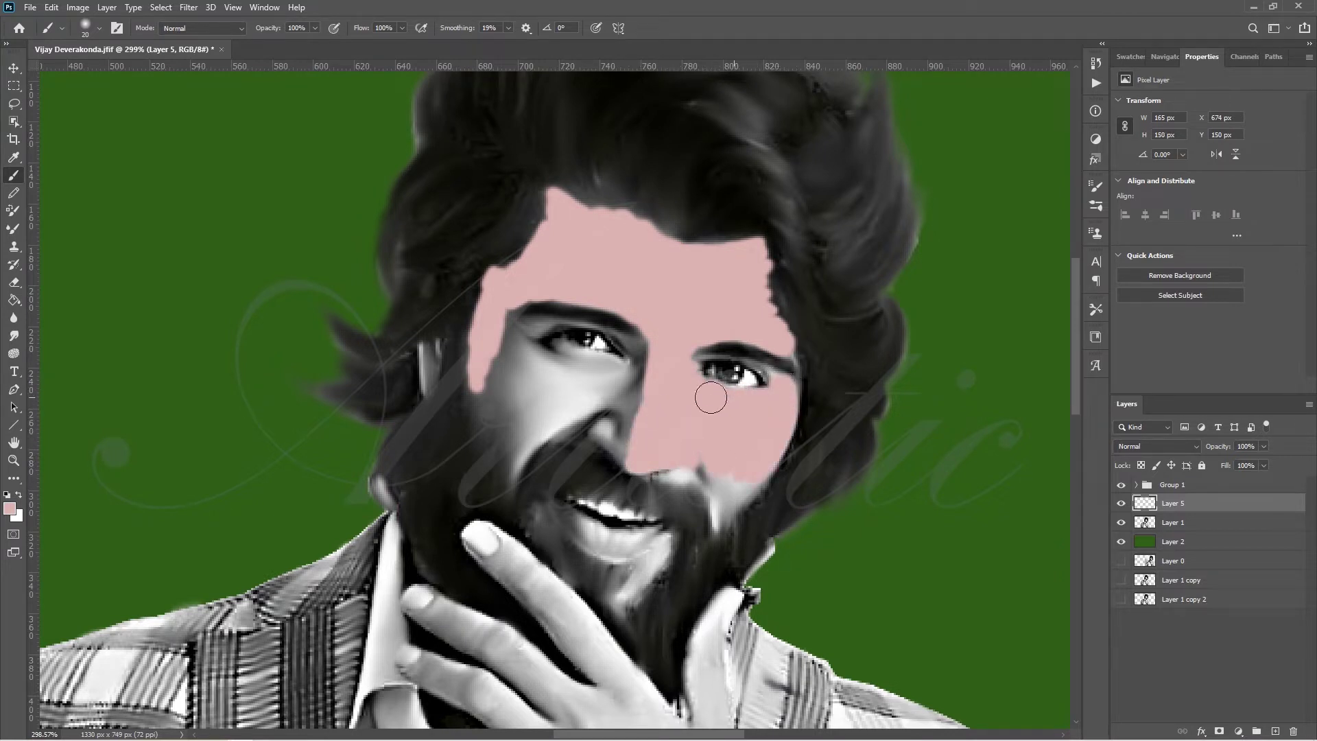
{"action": "mouse_move", "coordinate": [507, 394]}
{"action": "left_mouse_down"}
{"action": "mouse_move", "coordinate": [504, 324]}
{"action": "mouse_move", "coordinate": [542, 322]}
{"action": "mouse_move", "coordinate": [523, 347]}
{"action": "mouse_move", "coordinate": [563, 351]}
{"action": "mouse_move", "coordinate": [617, 428]}
{"action": "mouse_move", "coordinate": [620, 466]}
{"action": "mouse_move", "coordinate": [635, 382]}
{"action": "mouse_move", "coordinate": [587, 405]}
{"action": "mouse_move", "coordinate": [514, 352]}
{"action": "mouse_move", "coordinate": [641, 358]}
{"action": "left_mouse_up"}
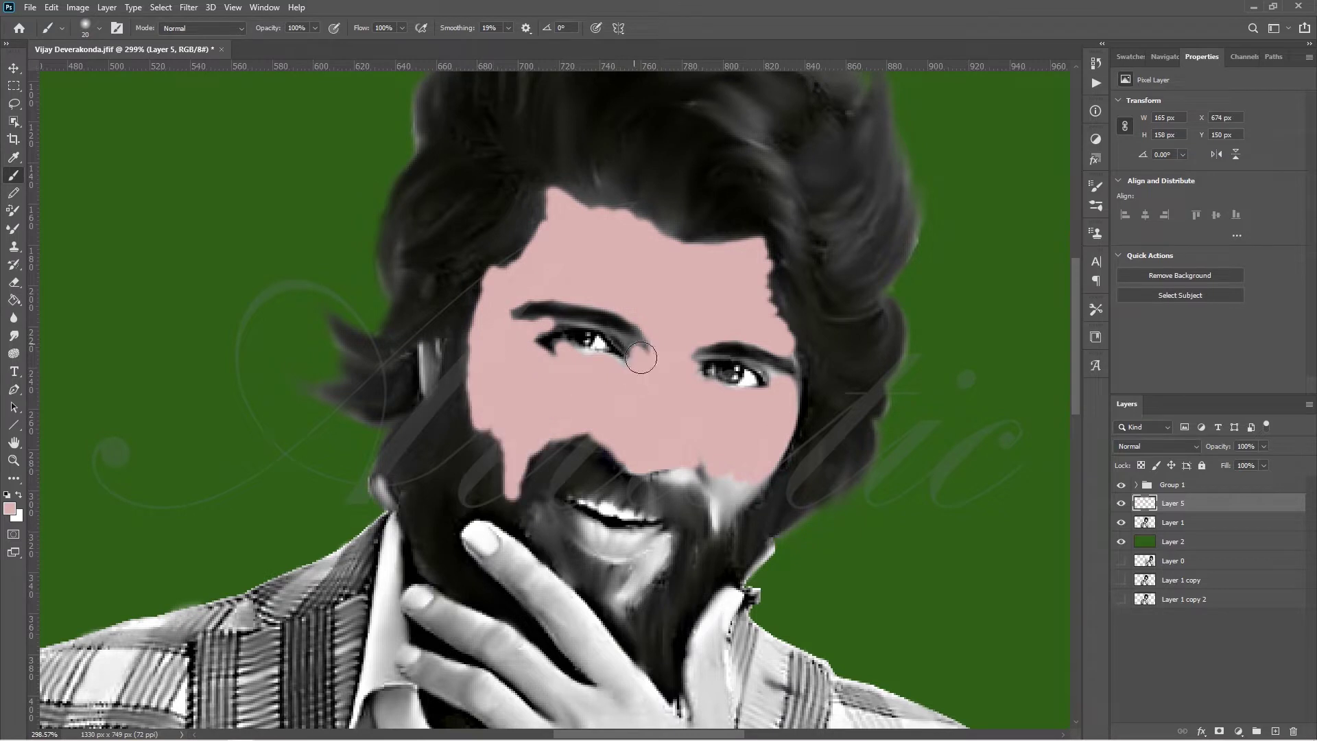
{"action": "mouse_move", "coordinate": [702, 441]}
{"action": "left_mouse_down"}
{"action": "mouse_move", "coordinate": [687, 473]}
{"action": "mouse_move", "coordinate": [721, 518]}
{"action": "mouse_move", "coordinate": [754, 488]}
{"action": "left_mouse_up"}
{"action": "mouse_move", "coordinate": [645, 567]}
{"action": "left_mouse_down"}
{"action": "mouse_move", "coordinate": [658, 549]}
{"action": "mouse_move", "coordinate": [630, 596]}
{"action": "mouse_move", "coordinate": [548, 528]}
{"action": "mouse_move", "coordinate": [559, 561]}
{"action": "mouse_move", "coordinate": [637, 528]}
{"action": "left_mouse_up"}
- With a smaller brush, paint pink over the back of the hand and across the finger
{"action": "key", "text": "bracketleft"}
{"action": "key", "text": "bracketleft"}
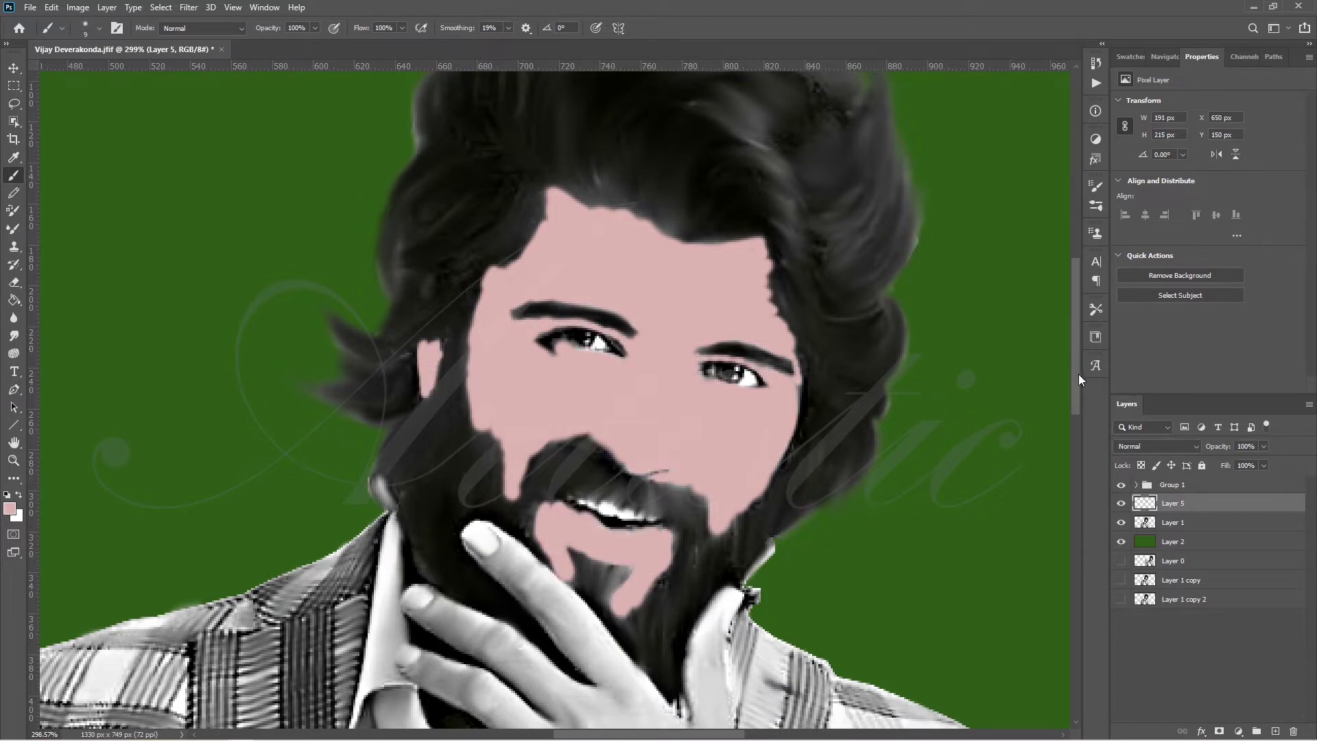
{"action": "scroll", "coordinate": [884, 390], "scroll_direction": "down", "scroll_amount": 5}
{"action": "mouse_move", "coordinate": [662, 442]}
{"action": "left_mouse_down"}
{"action": "mouse_move", "coordinate": [729, 547]}
{"action": "mouse_move", "coordinate": [660, 617]}
{"action": "mouse_move", "coordinate": [559, 531]}
{"action": "mouse_move", "coordinate": [480, 436]}
{"action": "left_mouse_up"}
{"action": "mouse_move", "coordinate": [447, 414]}
{"action": "left_mouse_down"}
{"action": "mouse_move", "coordinate": [541, 450]}
{"action": "mouse_move", "coordinate": [593, 544]}
{"action": "mouse_move", "coordinate": [705, 558]}
{"action": "mouse_move", "coordinate": [652, 590]}
{"action": "mouse_move", "coordinate": [626, 464]}
{"action": "mouse_move", "coordinate": [718, 514]}
{"action": "mouse_move", "coordinate": [714, 286]}
{"action": "mouse_move", "coordinate": [701, 275]}
{"action": "mouse_move", "coordinate": [705, 384]}
{"action": "mouse_move", "coordinate": [647, 338]}
{"action": "mouse_move", "coordinate": [693, 447]}
{"action": "mouse_move", "coordinate": [582, 462]}
{"action": "mouse_move", "coordinate": [557, 482]}
{"action": "mouse_move", "coordinate": [627, 370]}
{"action": "mouse_move", "coordinate": [479, 188]}
{"action": "mouse_move", "coordinate": [528, 245]}
{"action": "mouse_move", "coordinate": [501, 196]}
{"action": "mouse_move", "coordinate": [569, 246]}
{"action": "mouse_move", "coordinate": [652, 359]}
{"action": "mouse_move", "coordinate": [532, 235]}
{"action": "mouse_move", "coordinate": [604, 330]}
{"action": "mouse_move", "coordinate": [560, 253]}
{"action": "mouse_move", "coordinate": [597, 347]}
{"action": "mouse_move", "coordinate": [548, 320]}
{"action": "left_mouse_up"}
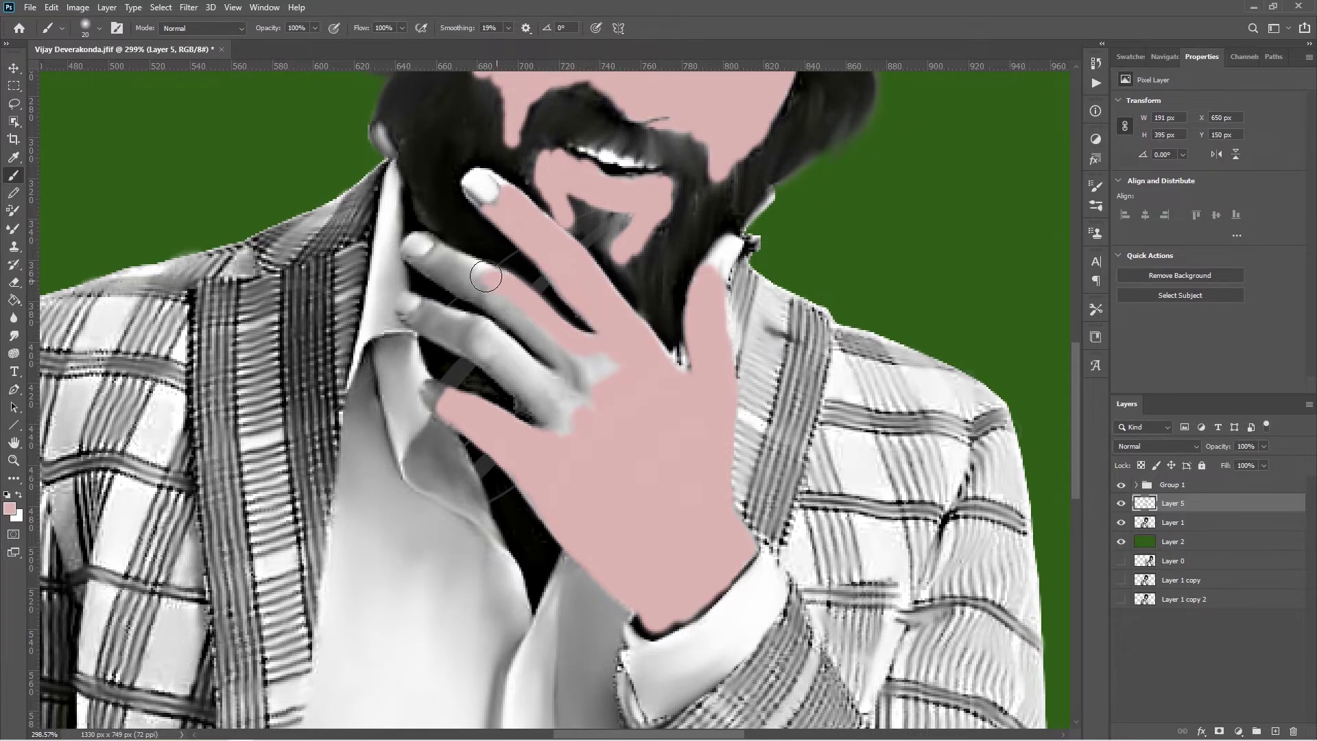
- Undo the stray strokes and repaint the index finger pink down to its tips
{"action": "key", "text": "ctrl+z"}
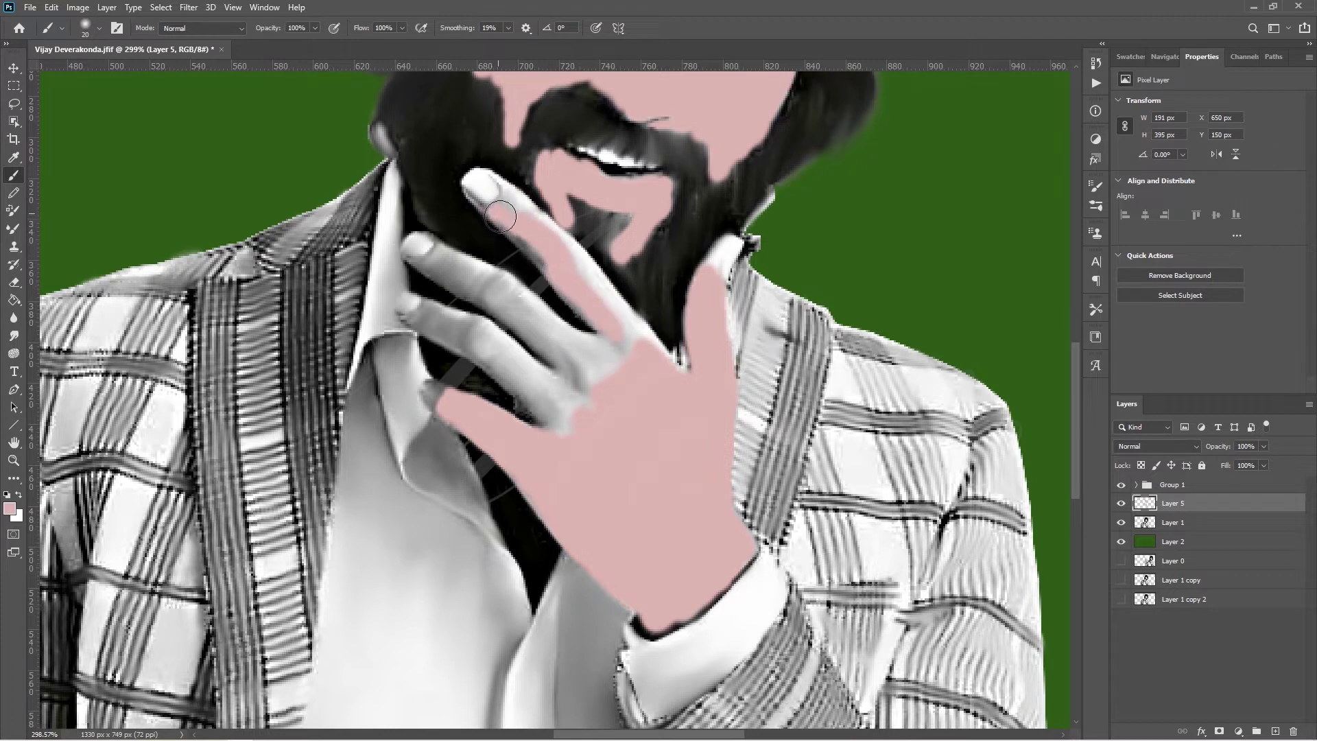
{"action": "mouse_move", "coordinate": [510, 215]}
{"action": "left_mouse_down"}
{"action": "mouse_move", "coordinate": [587, 285]}
{"action": "mouse_move", "coordinate": [631, 297]}
{"action": "mouse_move", "coordinate": [550, 264]}
{"action": "mouse_move", "coordinate": [505, 190]}
{"action": "mouse_move", "coordinate": [647, 347]}
{"action": "mouse_move", "coordinate": [609, 341]}
{"action": "mouse_move", "coordinate": [611, 315]}
{"action": "mouse_move", "coordinate": [517, 212]}
{"action": "mouse_move", "coordinate": [579, 429]}
{"action": "mouse_move", "coordinate": [472, 337]}
{"action": "mouse_move", "coordinate": [568, 359]}
{"action": "mouse_move", "coordinate": [507, 301]}
{"action": "mouse_move", "coordinate": [416, 261]}
{"action": "mouse_move", "coordinate": [553, 322]}
{"action": "left_mouse_up"}
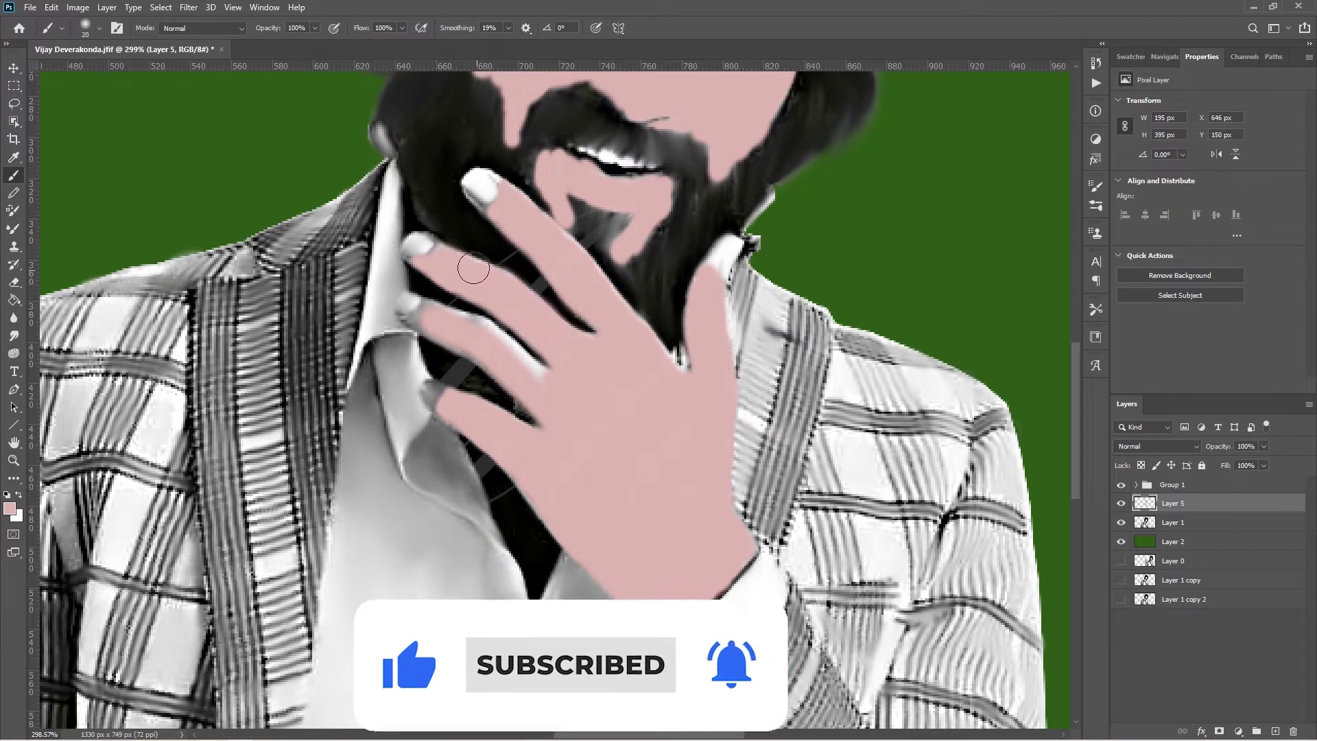
{"action": "mouse_move", "coordinate": [536, 373]}
{"action": "left_mouse_down"}
{"action": "mouse_move", "coordinate": [484, 323]}
{"action": "mouse_move", "coordinate": [440, 310]}
{"action": "mouse_move", "coordinate": [412, 322]}
{"action": "left_mouse_up"}
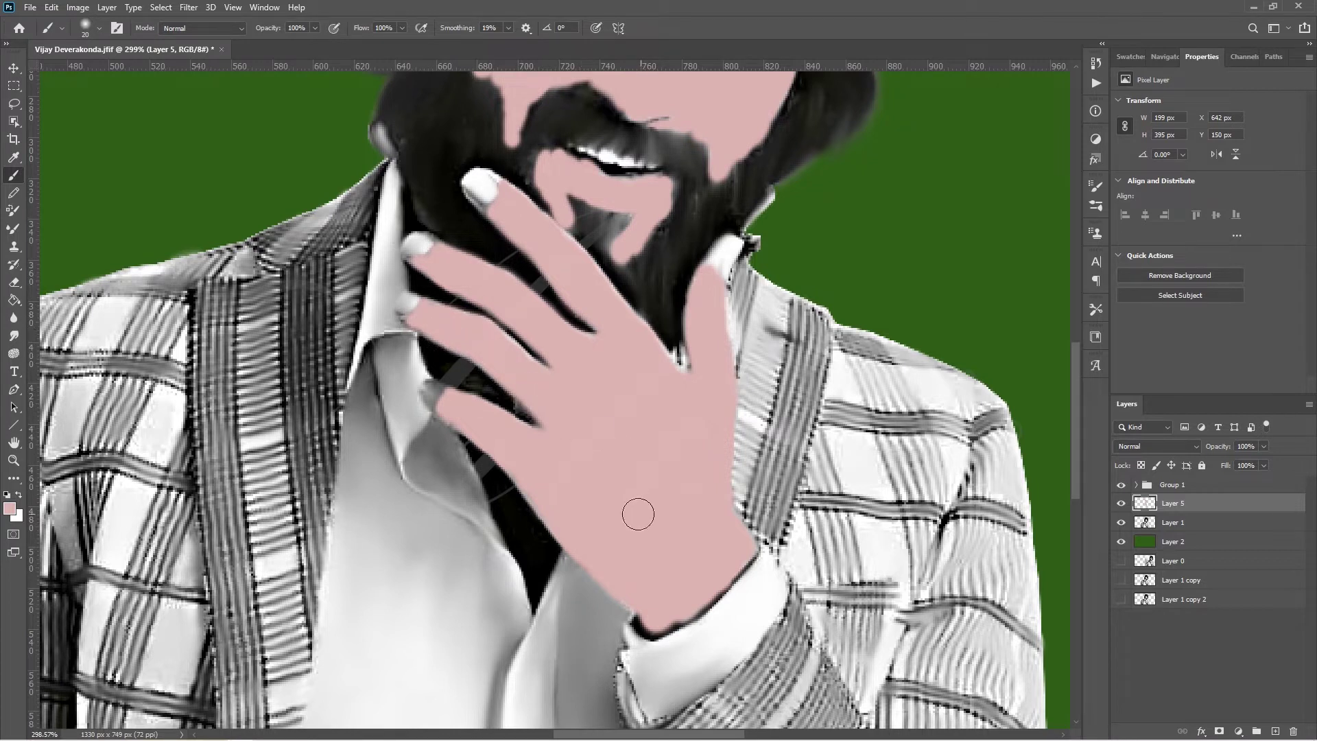
{"action": "left_click_drag", "start_coordinate": [437, 409], "coordinate": [431, 393]}
{"action": "key", "text": "bracketleft"}
{"action": "key", "text": "bracketleft"}
{"action": "key", "text": "bracketleft"}
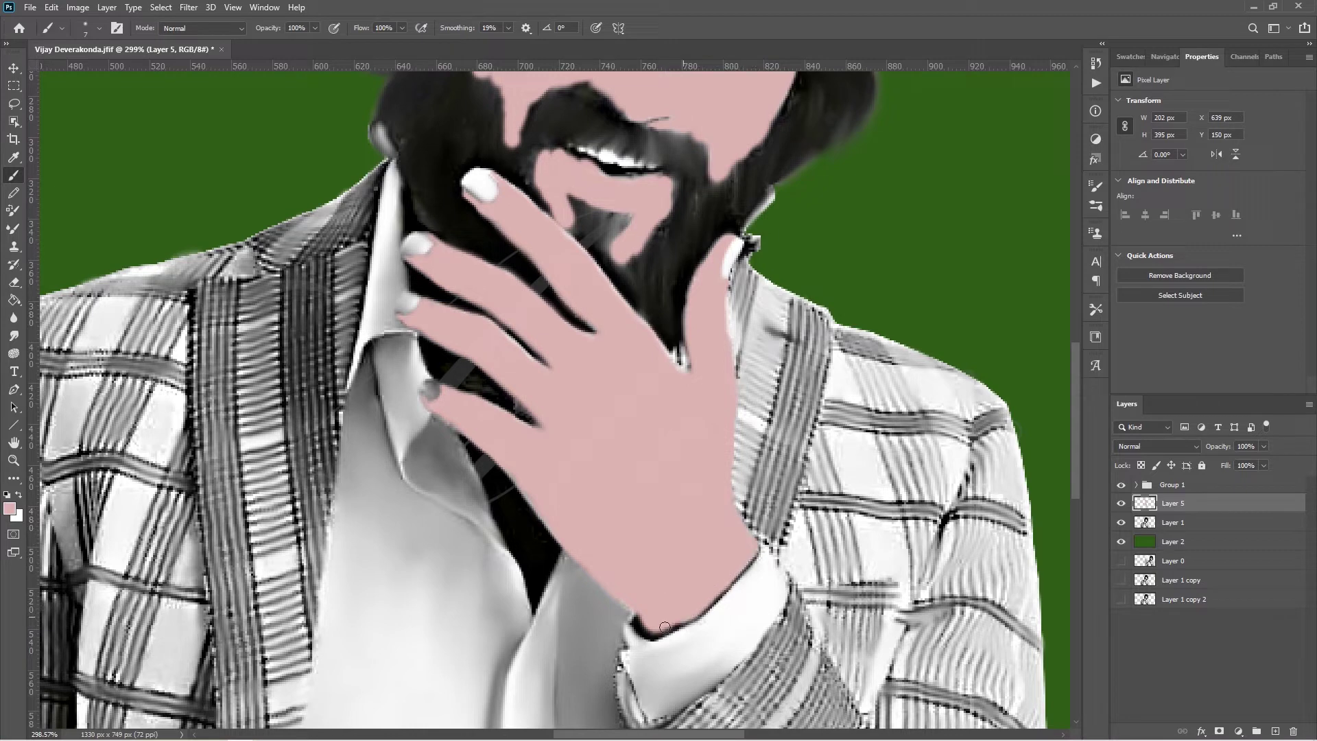
{"action": "key", "text": "ctrl+0"}
- Set Layer 5 to Overlay and in Color Balance shift the highlights slightly toward blue
{"action": "left_click", "coordinate": [1157, 446]}
{"action": "left_click", "coordinate": [1166, 532]}
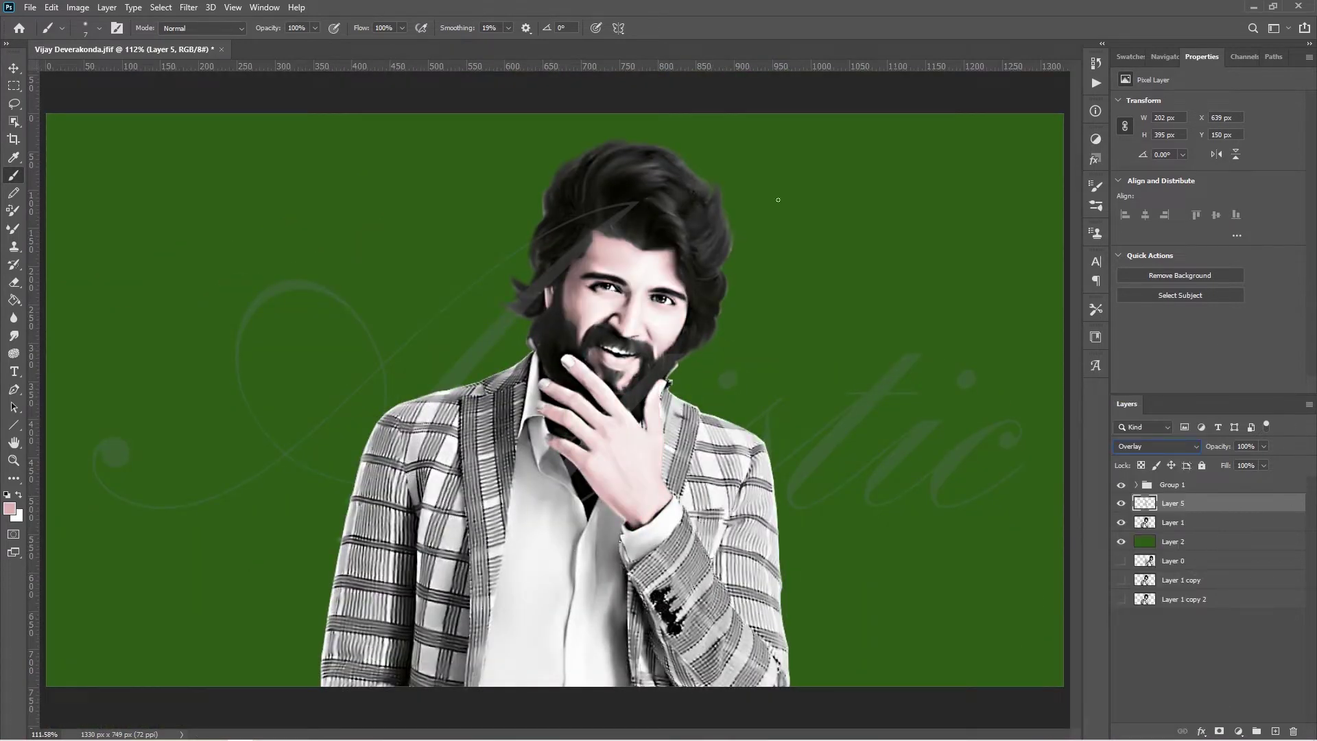
{"action": "left_click", "coordinate": [78, 7]}
{"action": "left_click", "coordinate": [274, 130]}
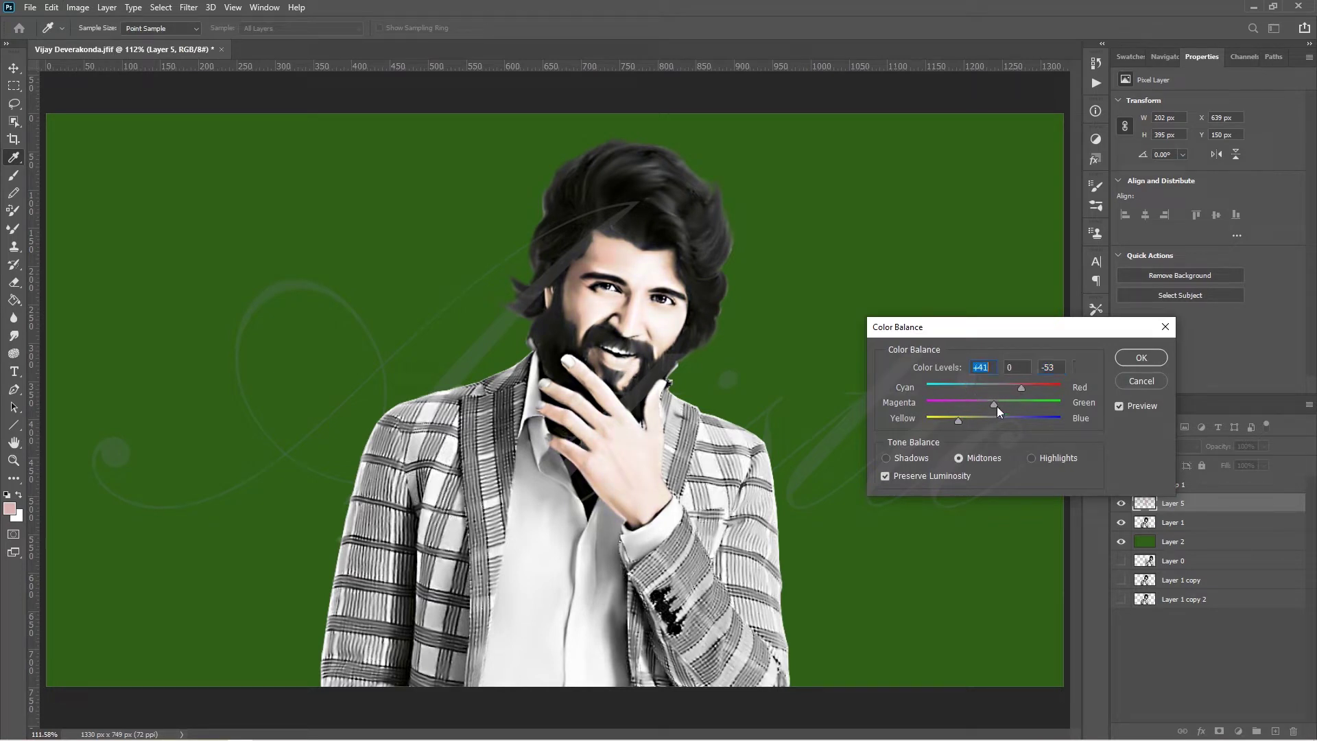
{"action": "left_click", "coordinate": [1031, 457]}
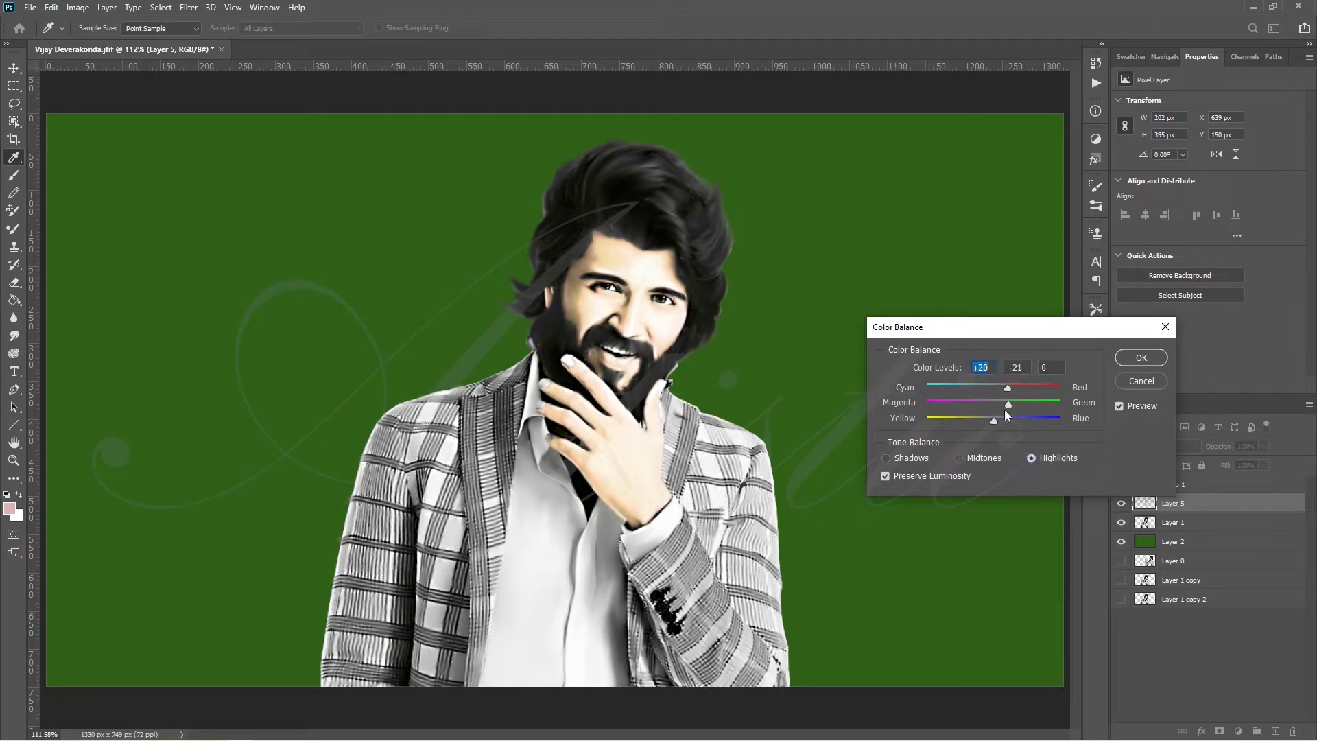
{"action": "left_click_drag", "start_coordinate": [1006, 416], "coordinate": [1052, 398]}
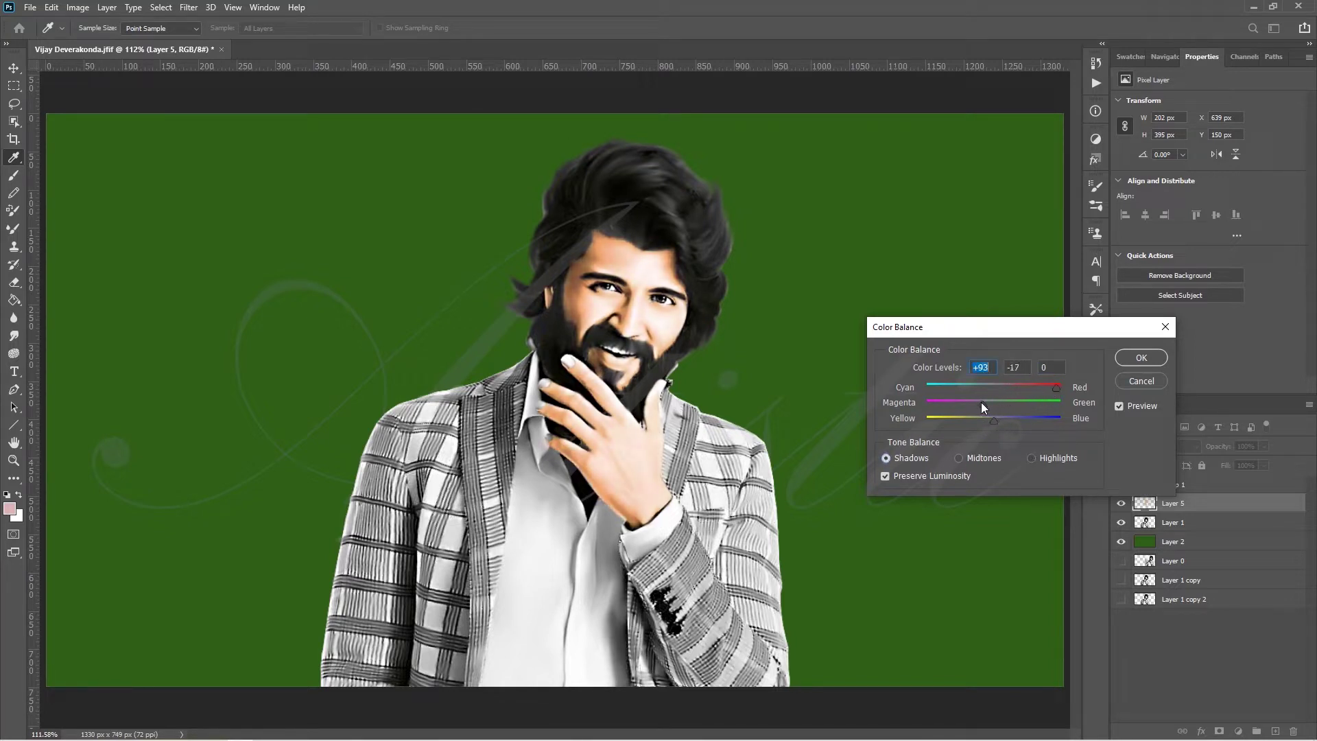
- Apply the colour balance, add a new layer, and paint white (ffffff) strokes over the shirt
{"action": "key", "text": "Return"}
{"action": "key", "text": "b"}
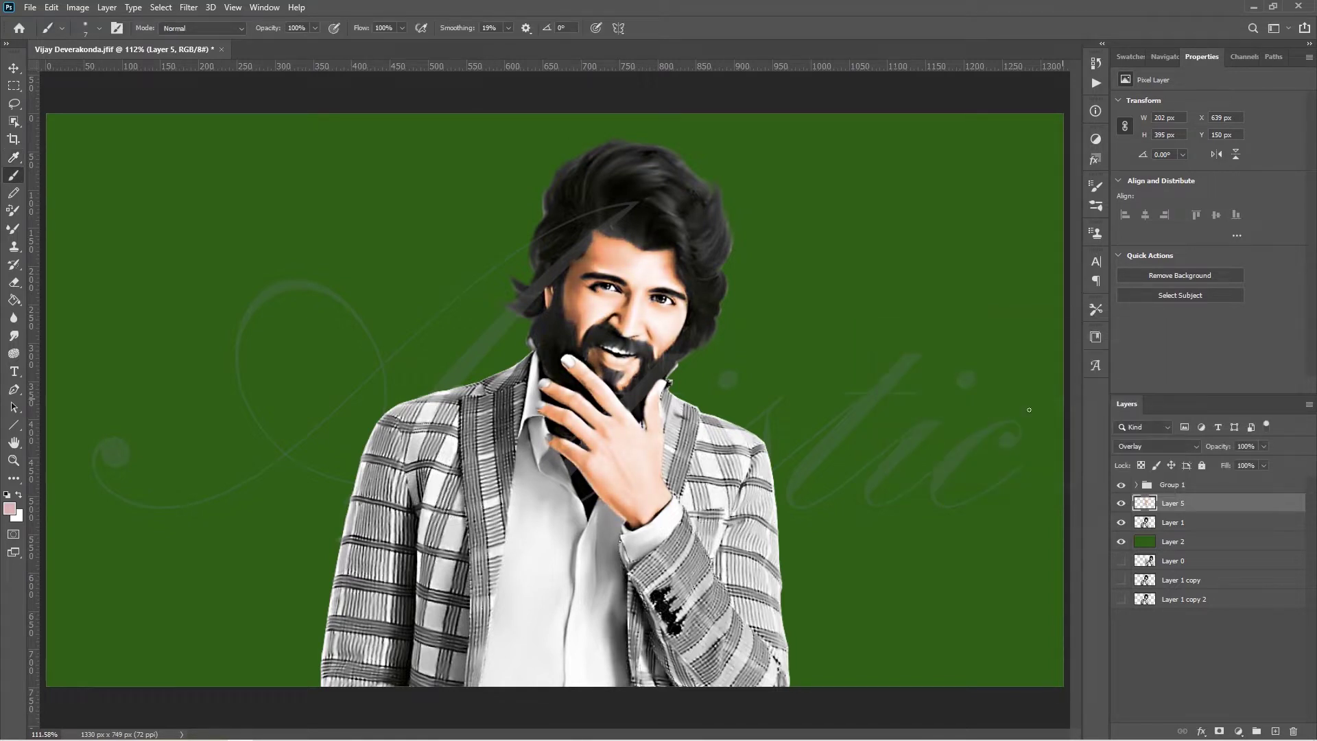
{"action": "left_click", "coordinate": [1274, 731]}
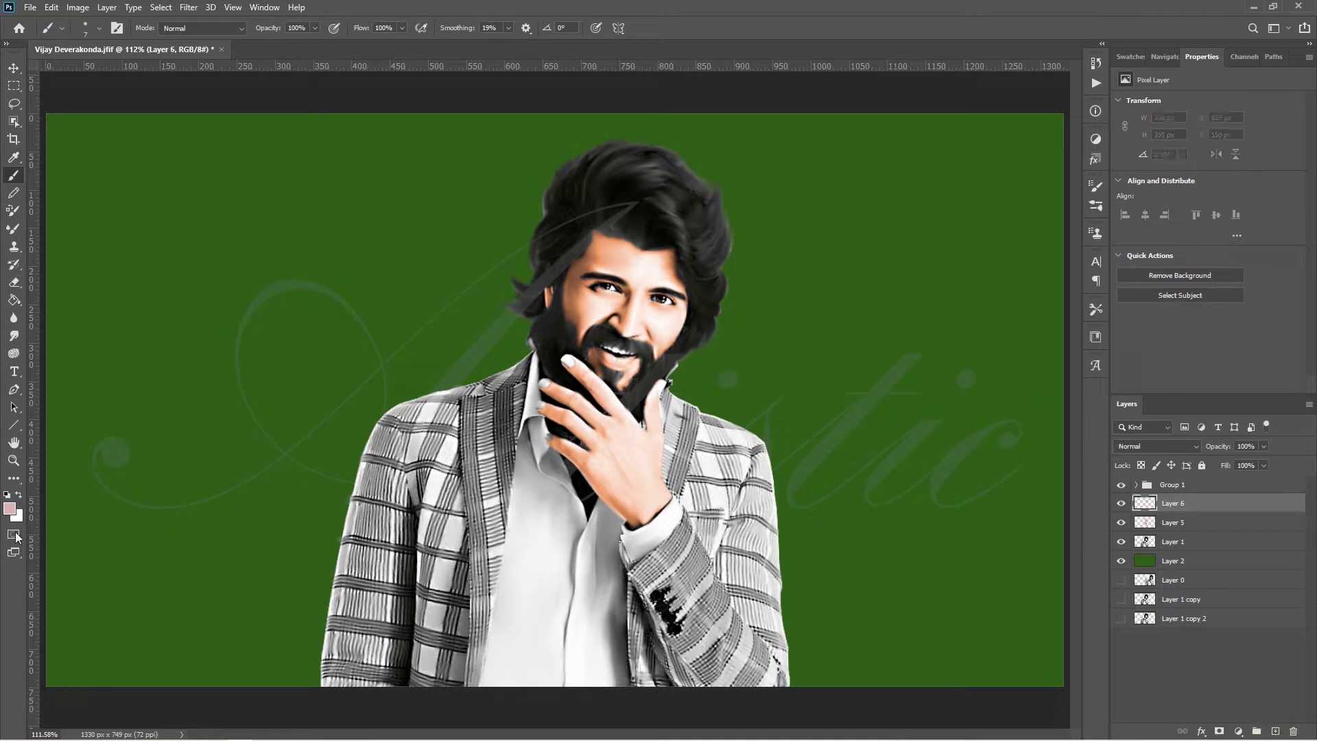
{"action": "left_click", "coordinate": [9, 508]}
{"action": "type", "text": "ffffff"}
{"action": "left_click", "coordinate": [322, 134]}
{"action": "mouse_move", "coordinate": [533, 551]}
{"action": "left_mouse_down"}
{"action": "mouse_move", "coordinate": [547, 565]}
{"action": "mouse_move", "coordinate": [538, 550]}
{"action": "mouse_move", "coordinate": [542, 651]}
{"action": "mouse_move", "coordinate": [583, 645]}
{"action": "left_mouse_up"}
- Try Soft Light on the white strokes layer, delete it, then set light pink as the colour
{"action": "left_click", "coordinate": [1179, 446]}
{"action": "left_click", "coordinate": [1170, 570]}
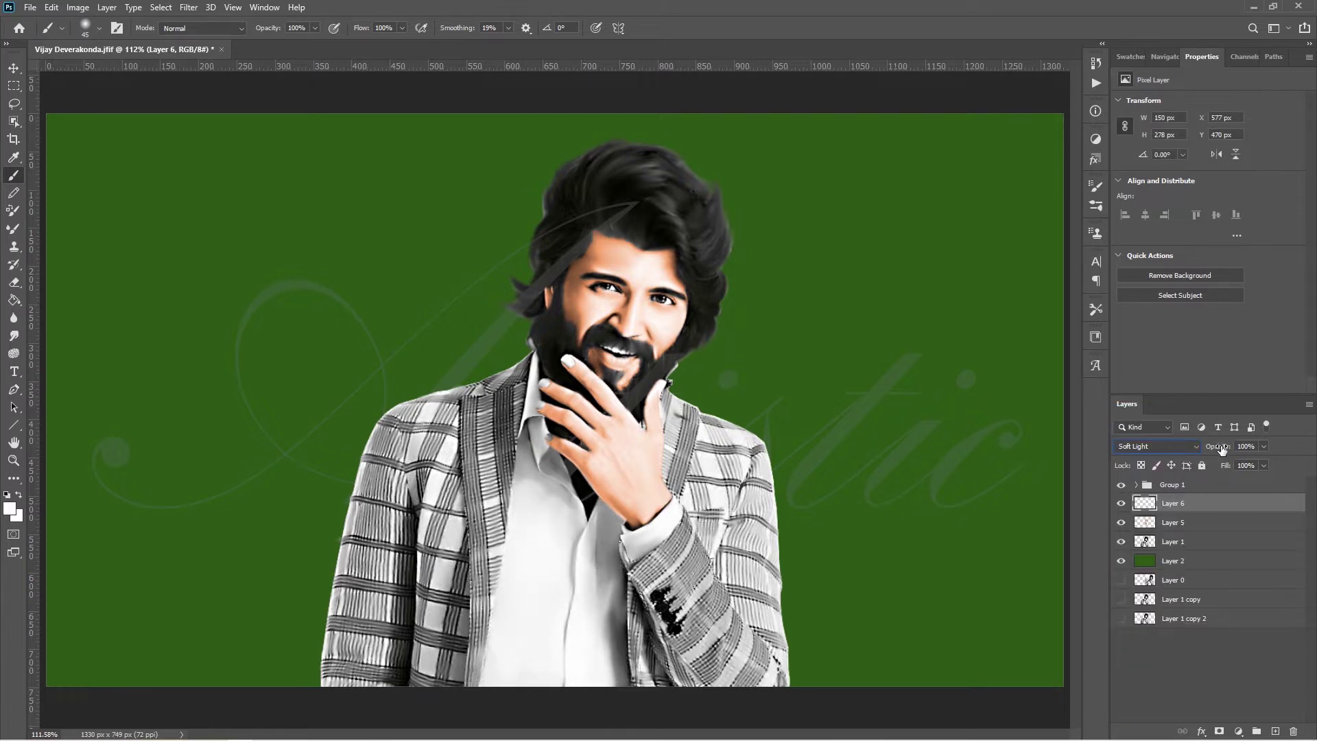
{"action": "left_click_drag", "start_coordinate": [1222, 449], "coordinate": [1223, 450]}
{"action": "left_click", "coordinate": [1121, 503]}
{"action": "key", "text": "Delete"}
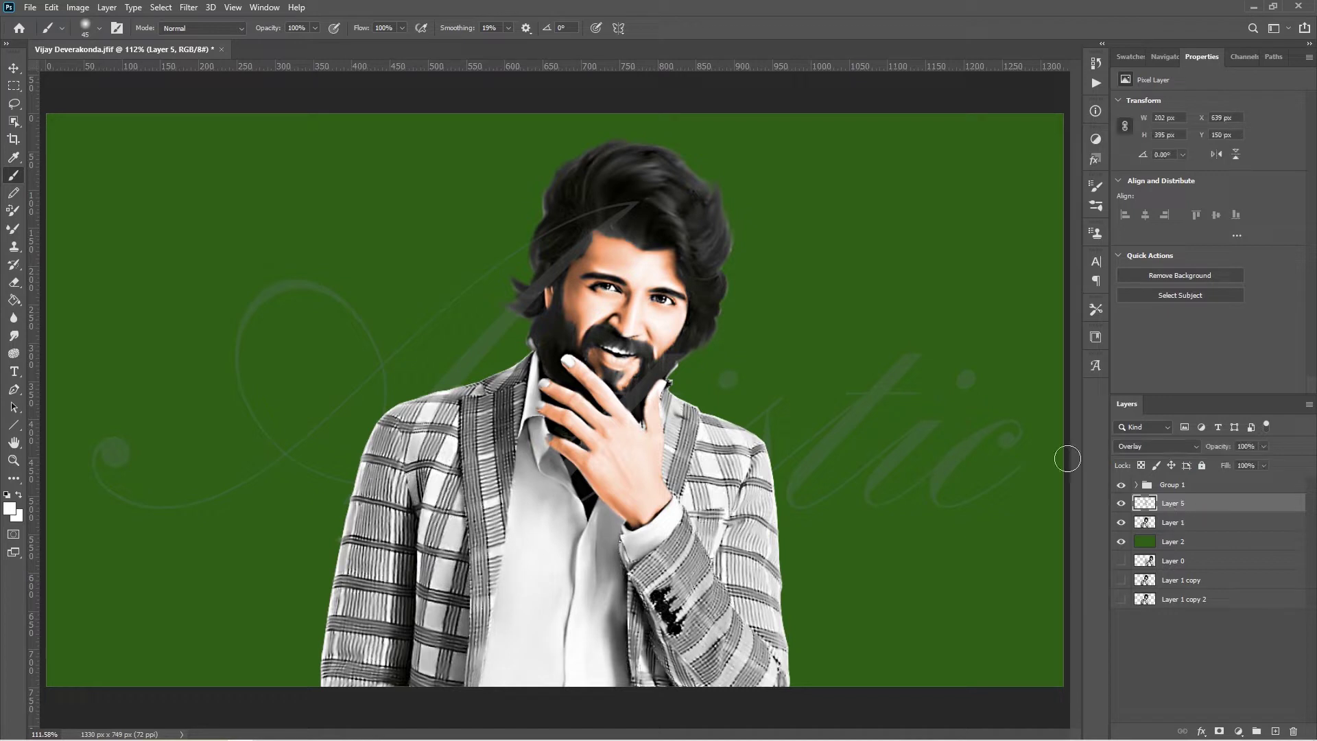
{"action": "left_click", "coordinate": [10, 508]}
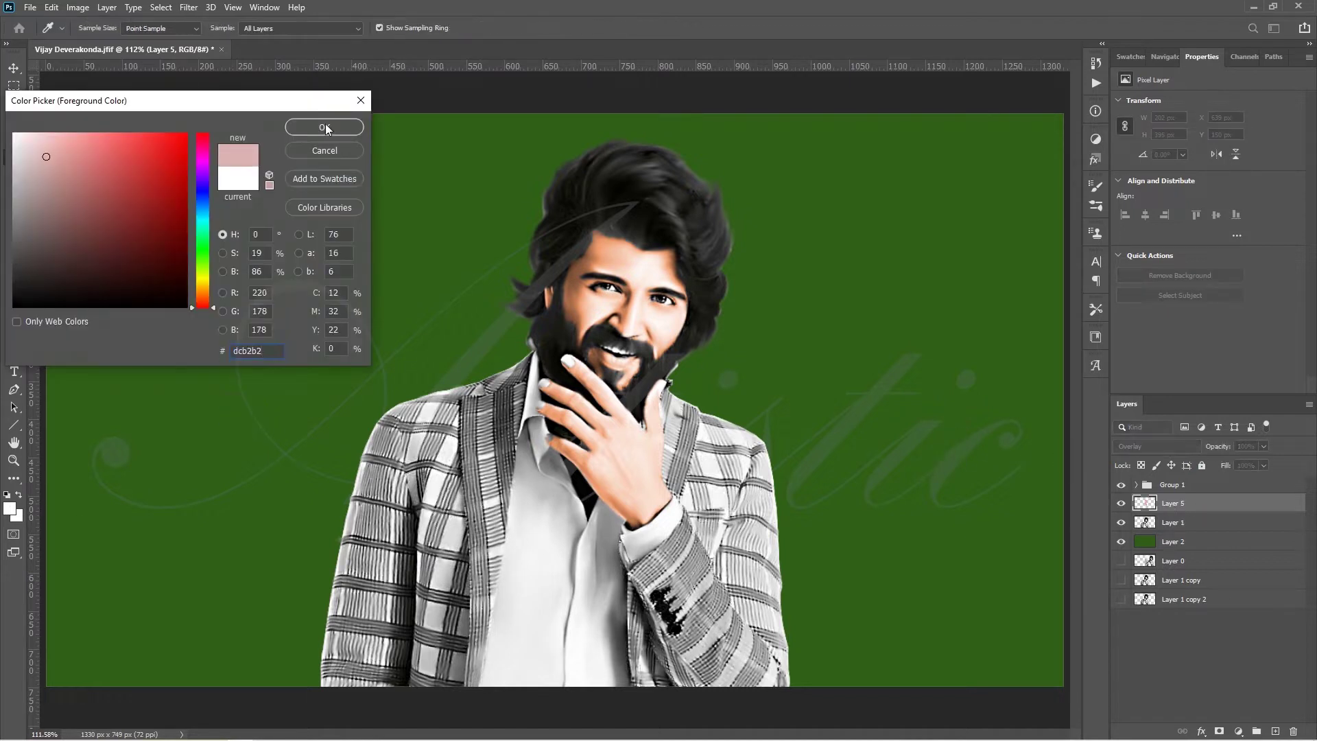
{"action": "key", "text": "Return"}
- Open Group 1, select Layer 3, and choose dark red as the foreground colour
{"action": "left_click", "coordinate": [1214, 483]}
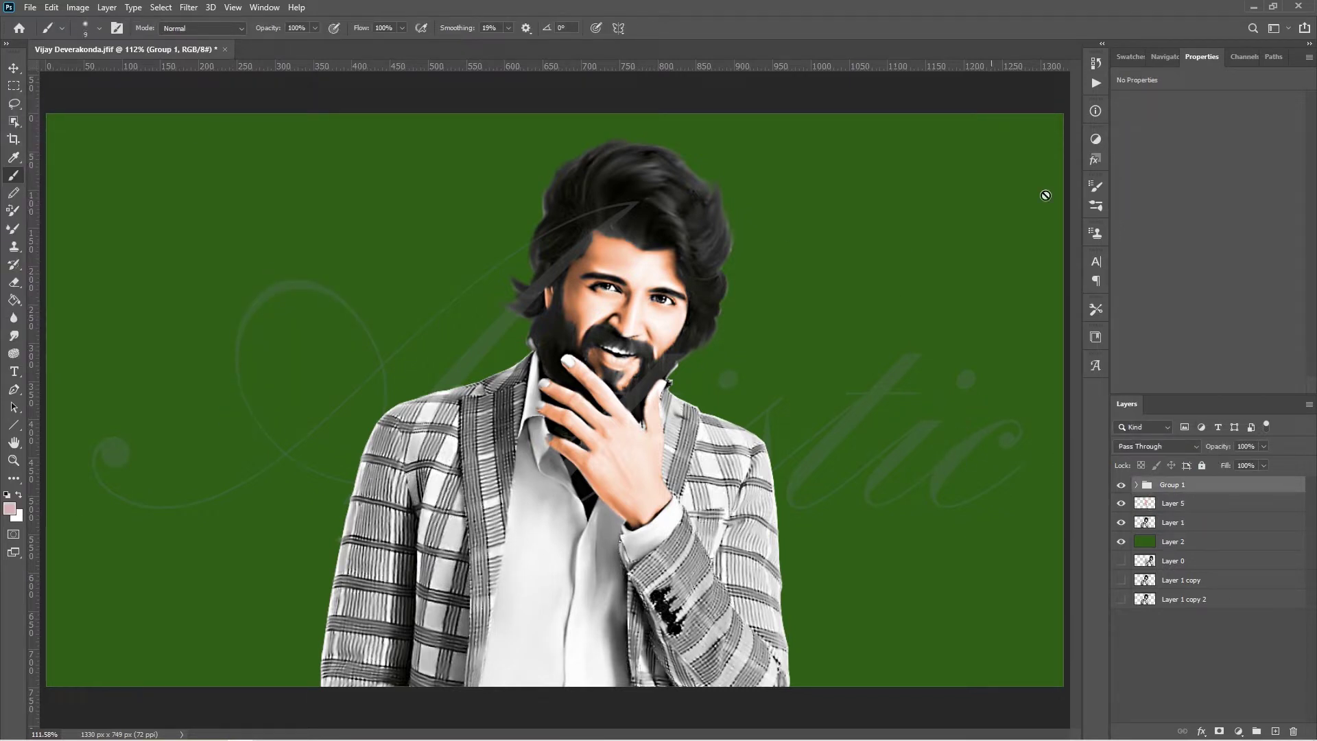
{"action": "left_click", "coordinate": [1136, 485]}
{"action": "left_click", "coordinate": [1135, 484]}
{"action": "left_click", "coordinate": [77, 8]}
{"action": "key", "text": "Escape"}
{"action": "left_click", "coordinate": [1136, 485]}
{"action": "left_click", "coordinate": [1200, 506]}
{"action": "left_click", "coordinate": [9, 508]}
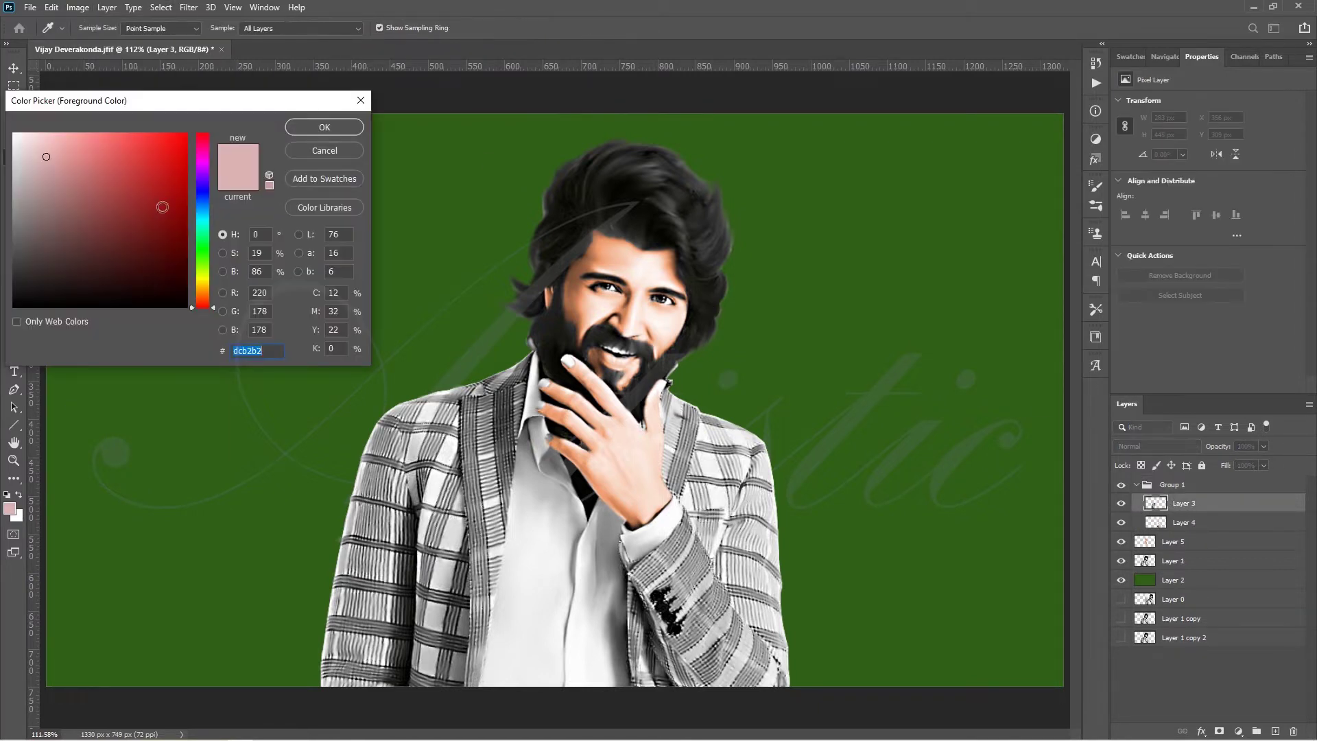
{"action": "left_click", "coordinate": [162, 208]}
{"action": "left_click", "coordinate": [337, 126]}
- Paint dark red over the shoulder, lapel and button edges on clipped layers
{"action": "left_click_drag", "start_coordinate": [411, 469], "coordinate": [391, 401]}
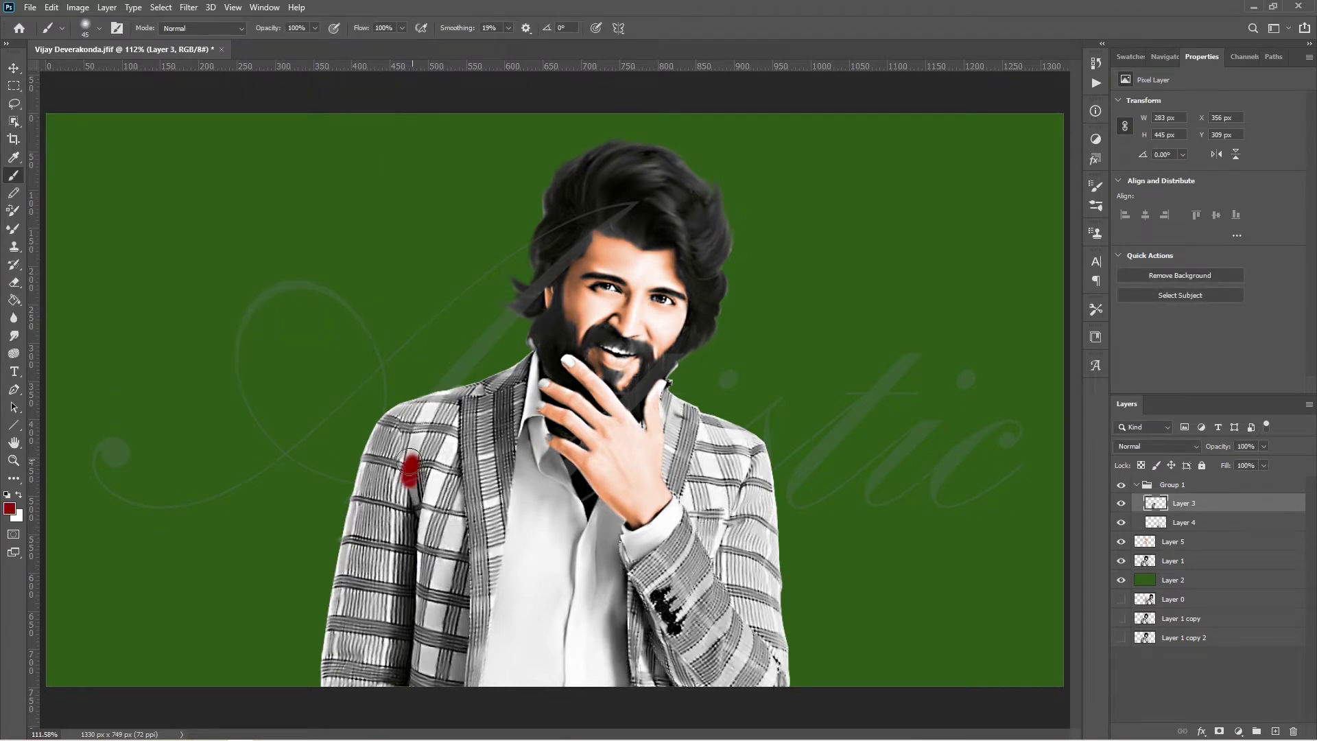
{"action": "left_click", "coordinate": [1193, 513], "text": "alt"}
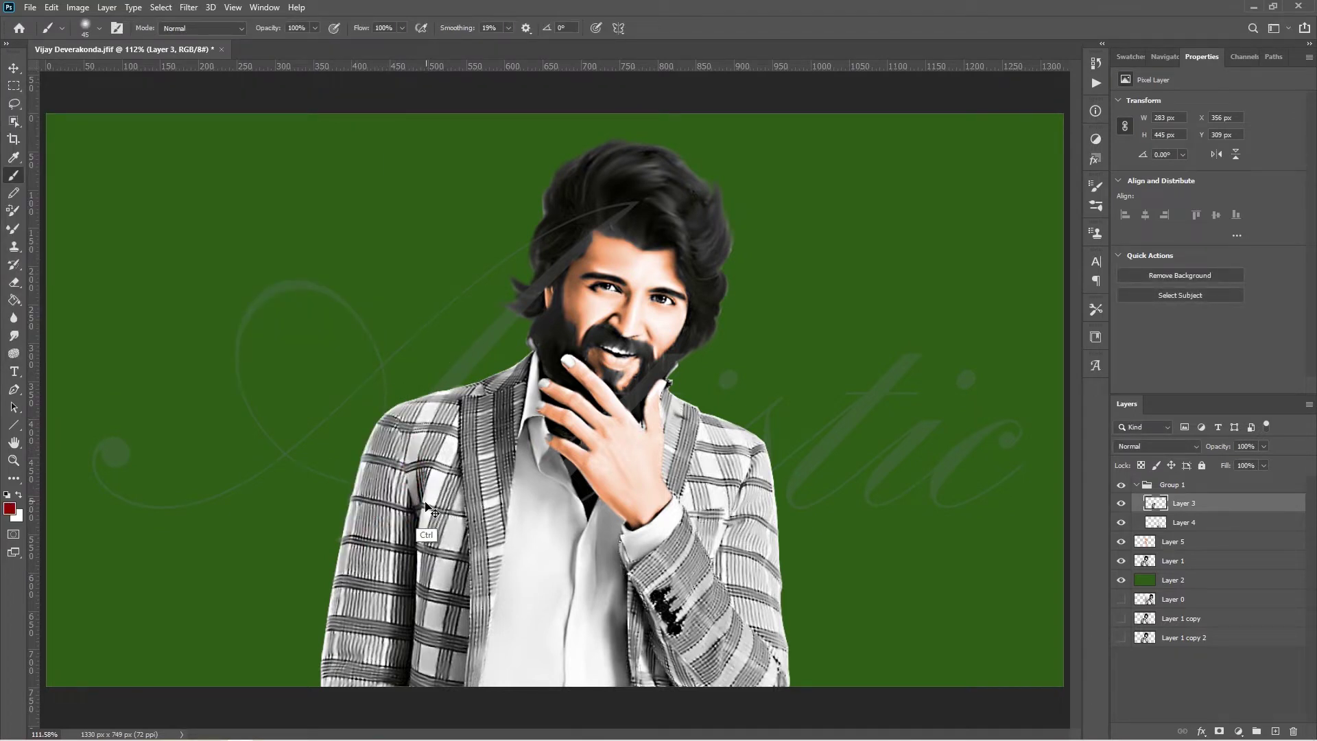
{"action": "key", "text": "ctrl+shift+alt+n"}
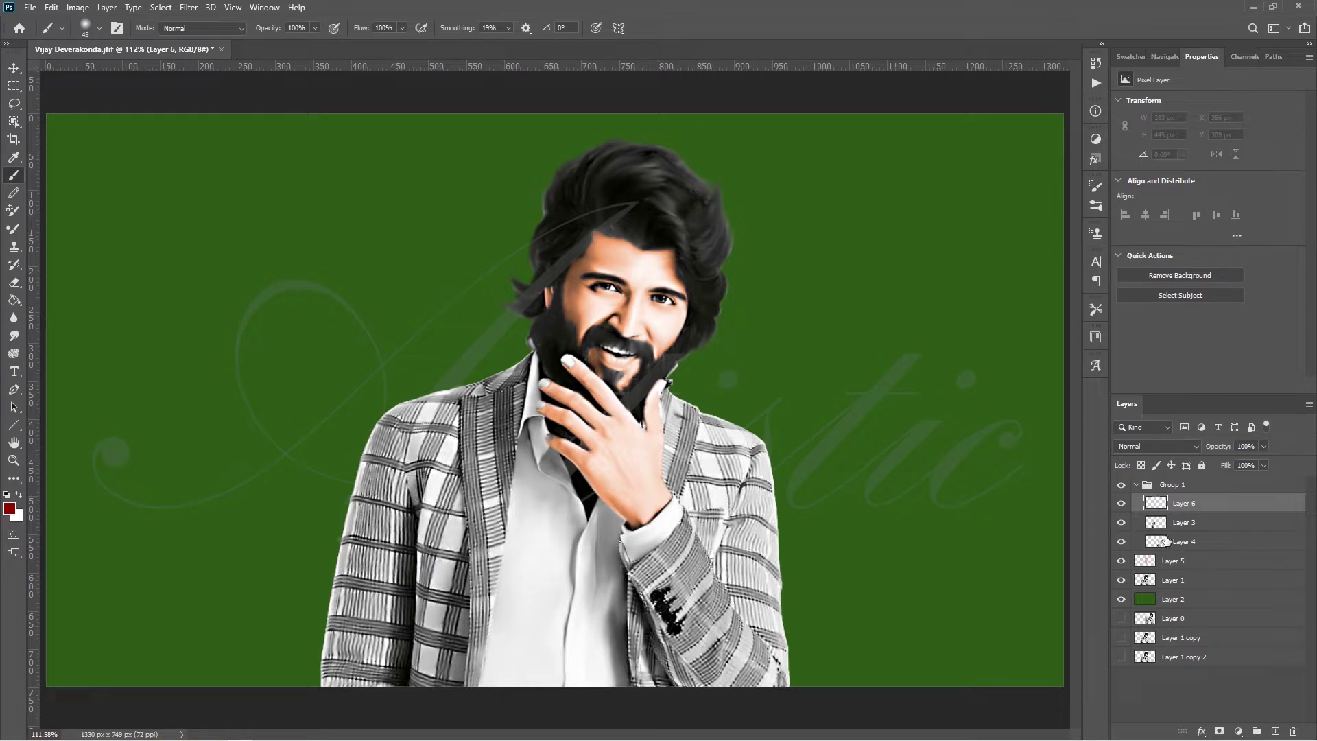
{"action": "left_click", "coordinate": [1167, 542], "text": "ctrl"}
{"action": "mouse_move", "coordinate": [364, 494]}
{"action": "left_mouse_down"}
{"action": "mouse_move", "coordinate": [493, 563]}
{"action": "mouse_move", "coordinate": [473, 446]}
{"action": "left_mouse_up"}
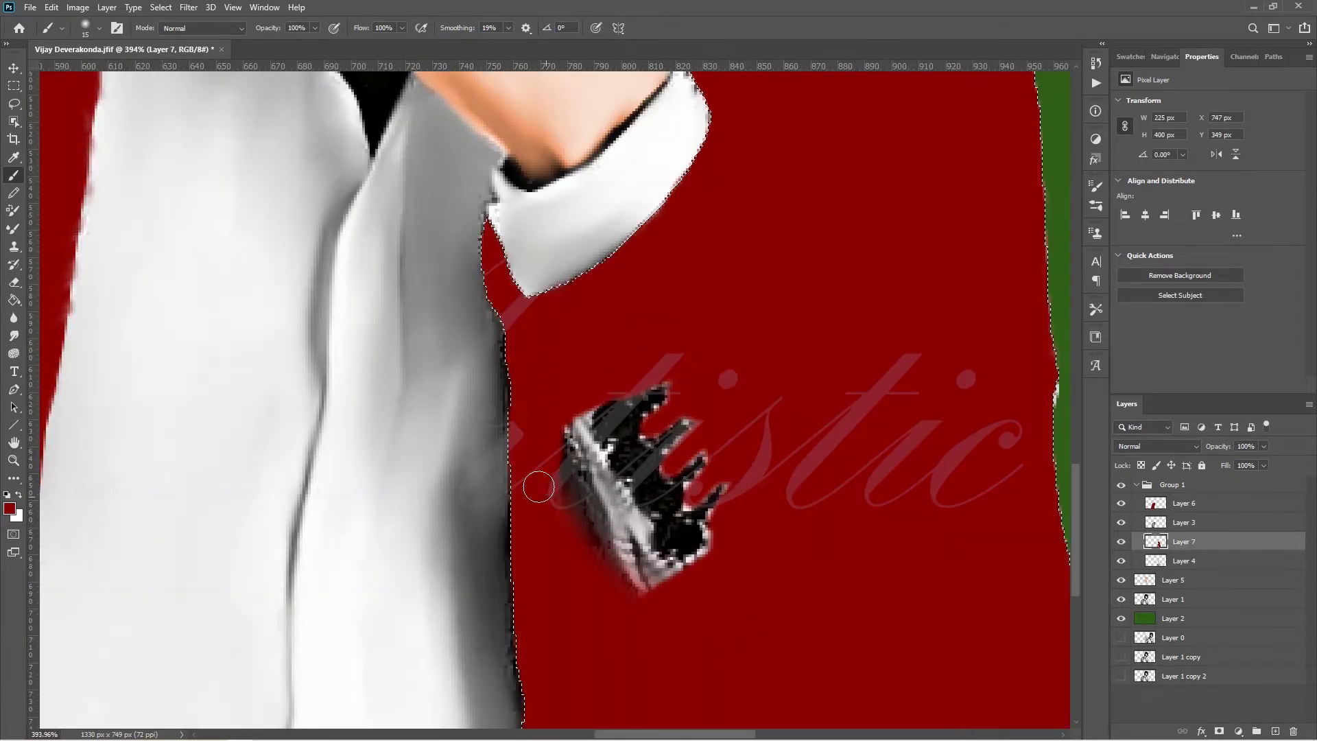
{"action": "mouse_move", "coordinate": [583, 411]}
{"action": "left_mouse_down"}
{"action": "mouse_move", "coordinate": [612, 576]}
{"action": "mouse_move", "coordinate": [686, 562]}
{"action": "mouse_move", "coordinate": [597, 418]}
{"action": "mouse_move", "coordinate": [685, 439]}
{"action": "left_mouse_up"}
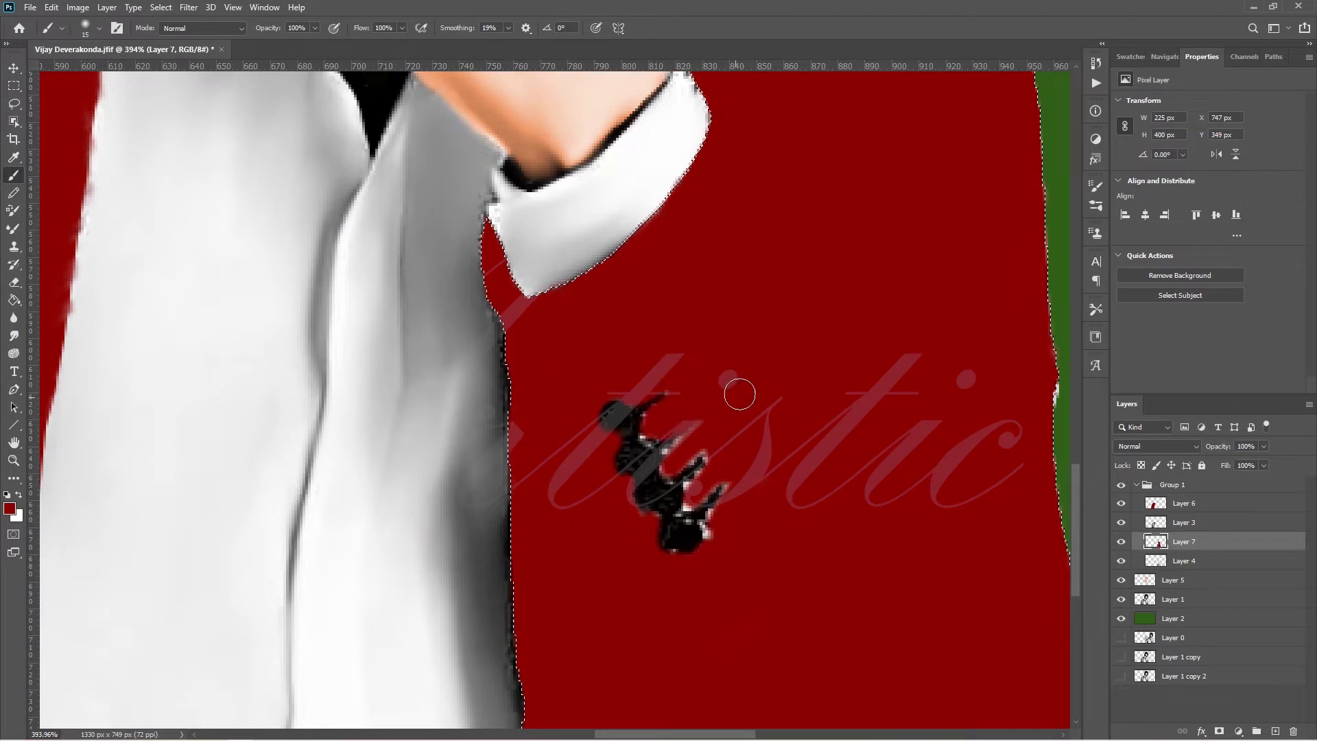
{"action": "mouse_move", "coordinate": [705, 537]}
{"action": "left_mouse_down"}
{"action": "mouse_move", "coordinate": [714, 494]}
{"action": "mouse_move", "coordinate": [686, 473]}
{"action": "mouse_move", "coordinate": [720, 446]}
{"action": "left_mouse_up"}
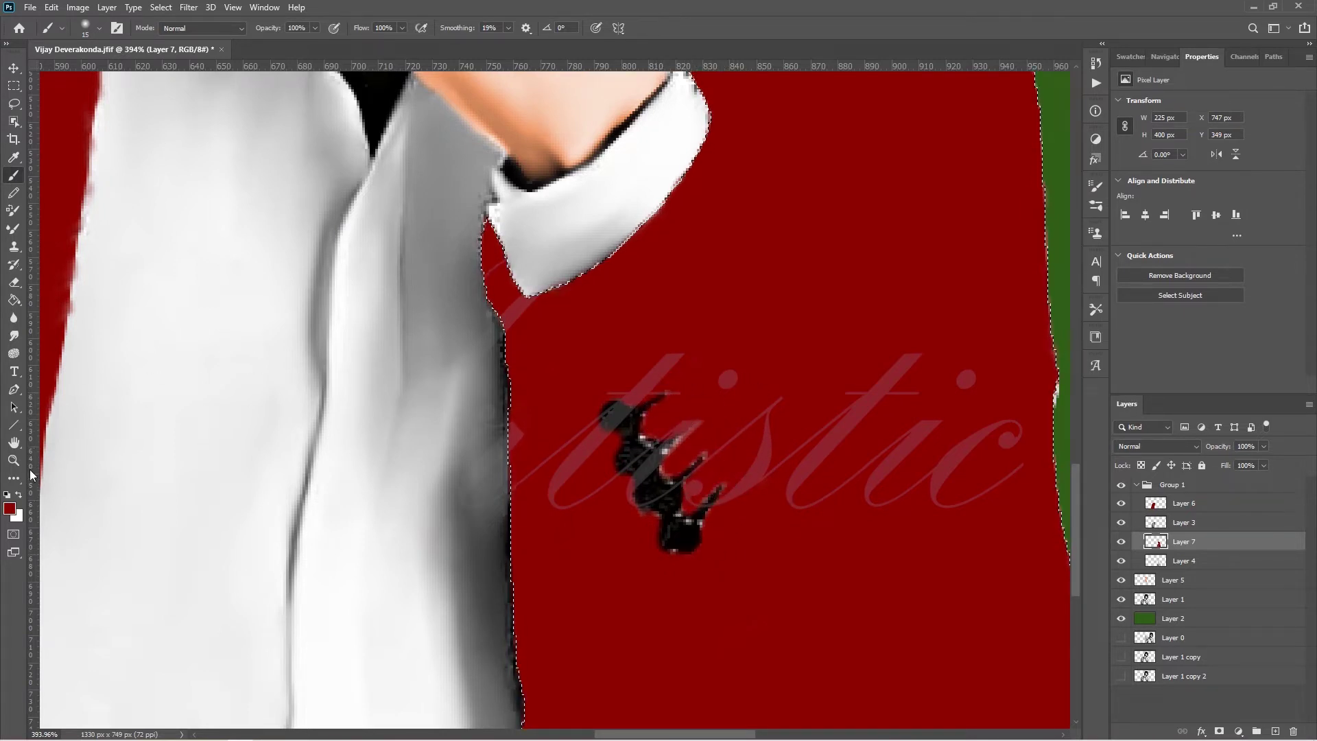
- Erase the red off the cuff buttons with a tiny soft eraser, then fit the image on screen
{"action": "left_click", "coordinate": [14, 281]}
{"action": "left_click", "coordinate": [99, 28]}
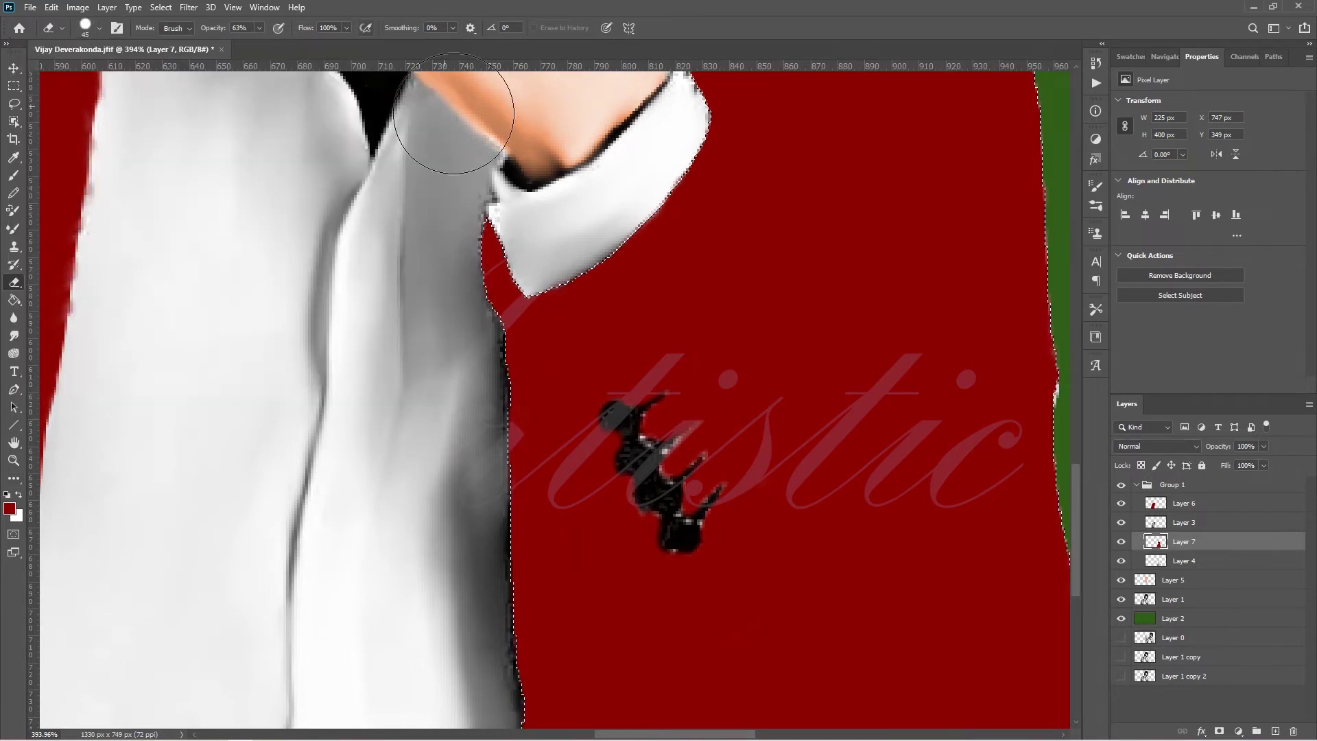
{"action": "key", "text": "bracketleft"}
{"action": "key", "text": "bracketleft"}
{"action": "key", "text": "bracketleft"}
{"action": "left_click_drag", "start_coordinate": [696, 420], "coordinate": [644, 444]}
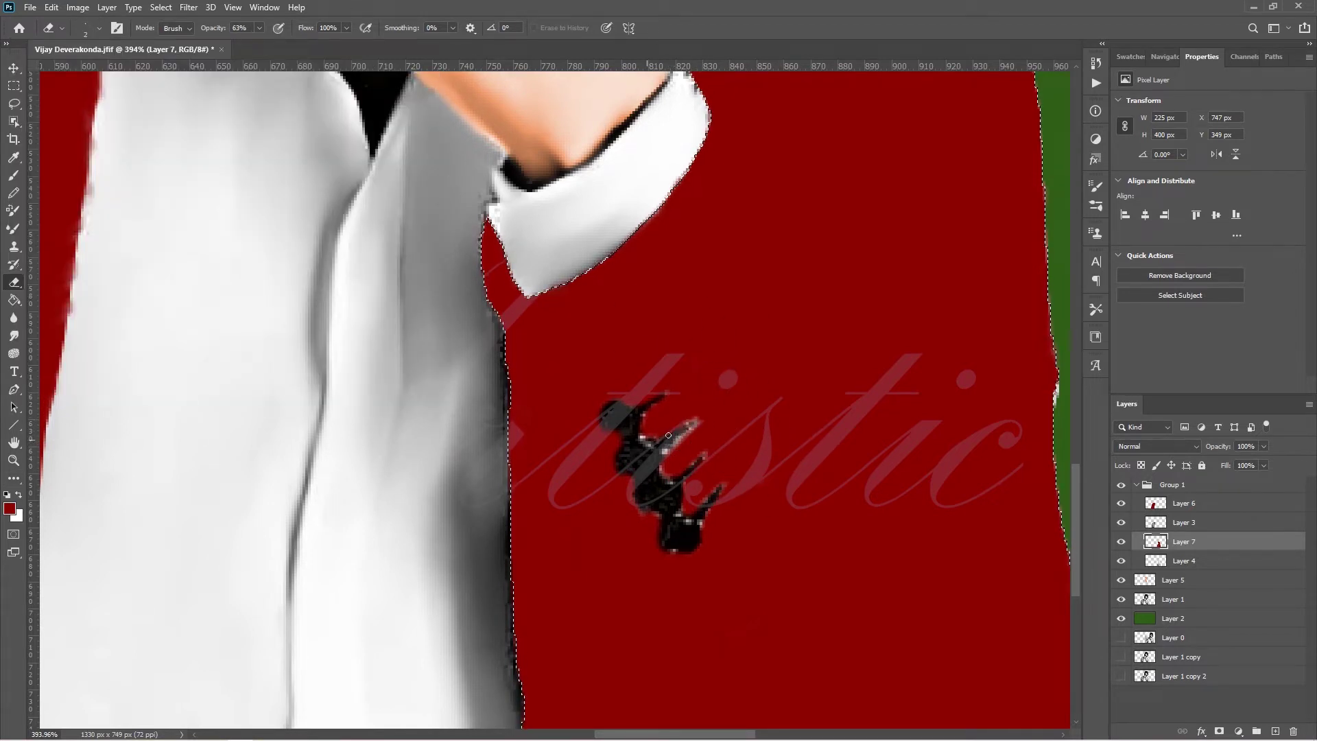
{"action": "left_click", "coordinate": [14, 177]}
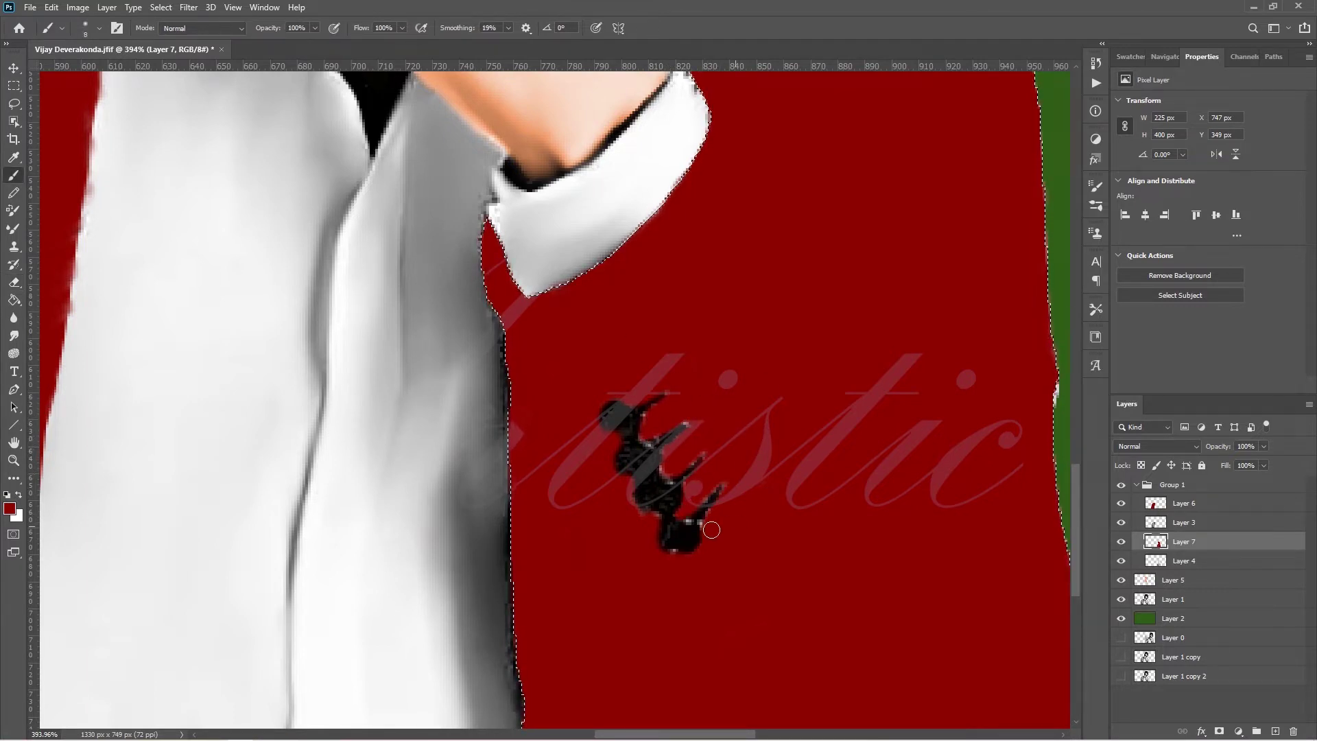
{"action": "key", "text": "ctrl+0"}
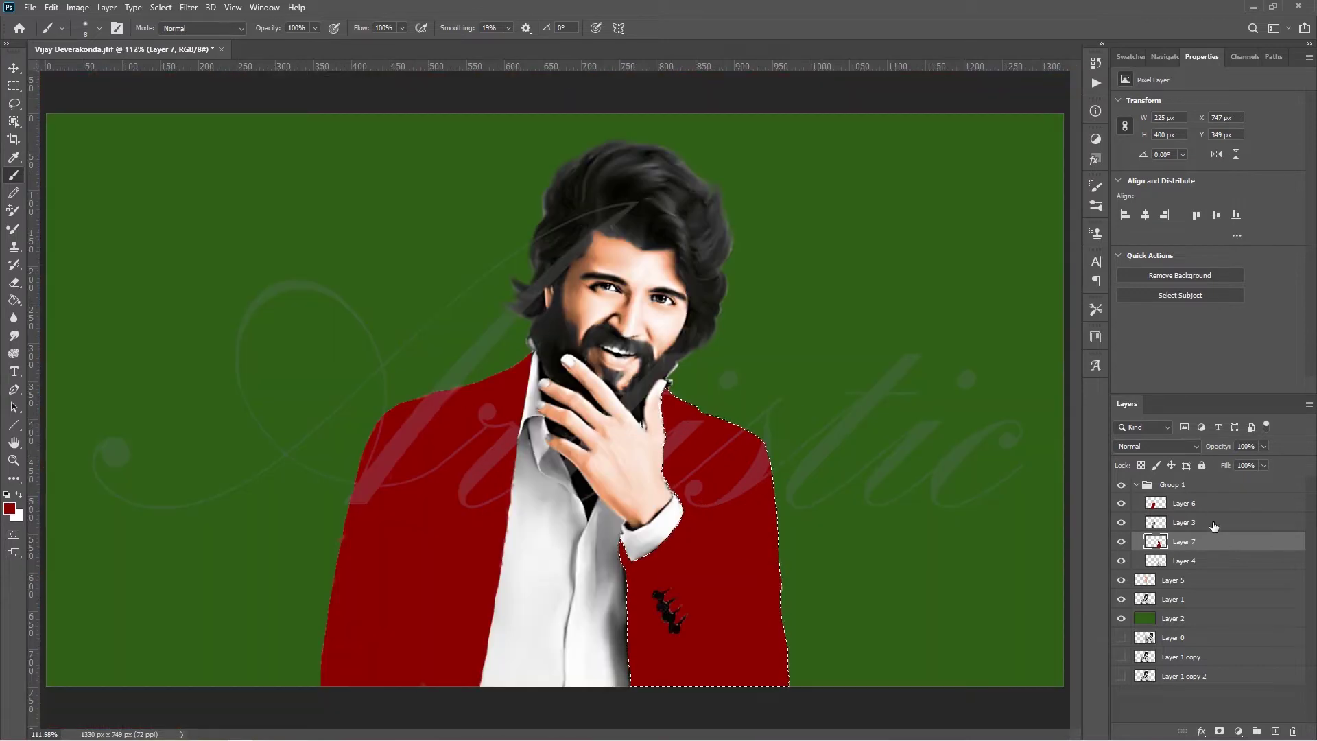
- Set the red paint layer to Linear Burn at 84% opacity
{"action": "left_click", "coordinate": [1196, 449]}
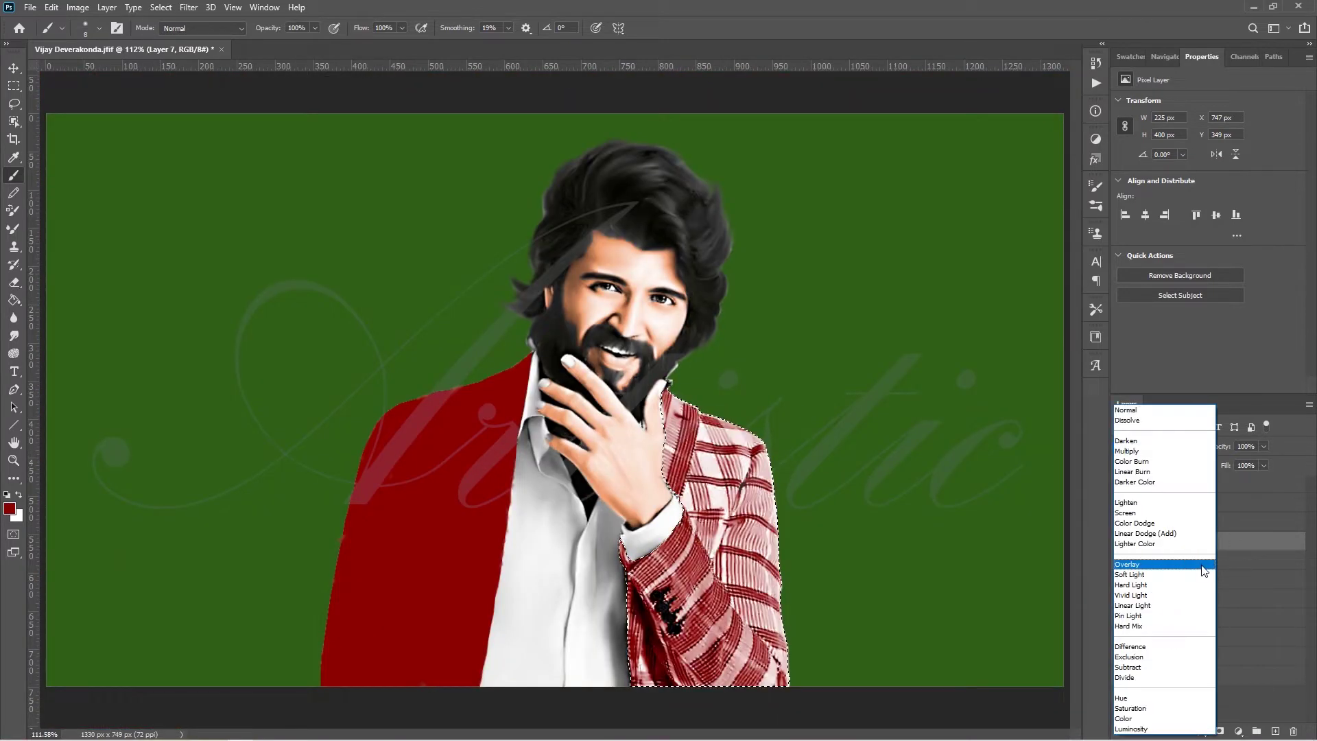
{"action": "left_click", "coordinate": [1186, 471]}
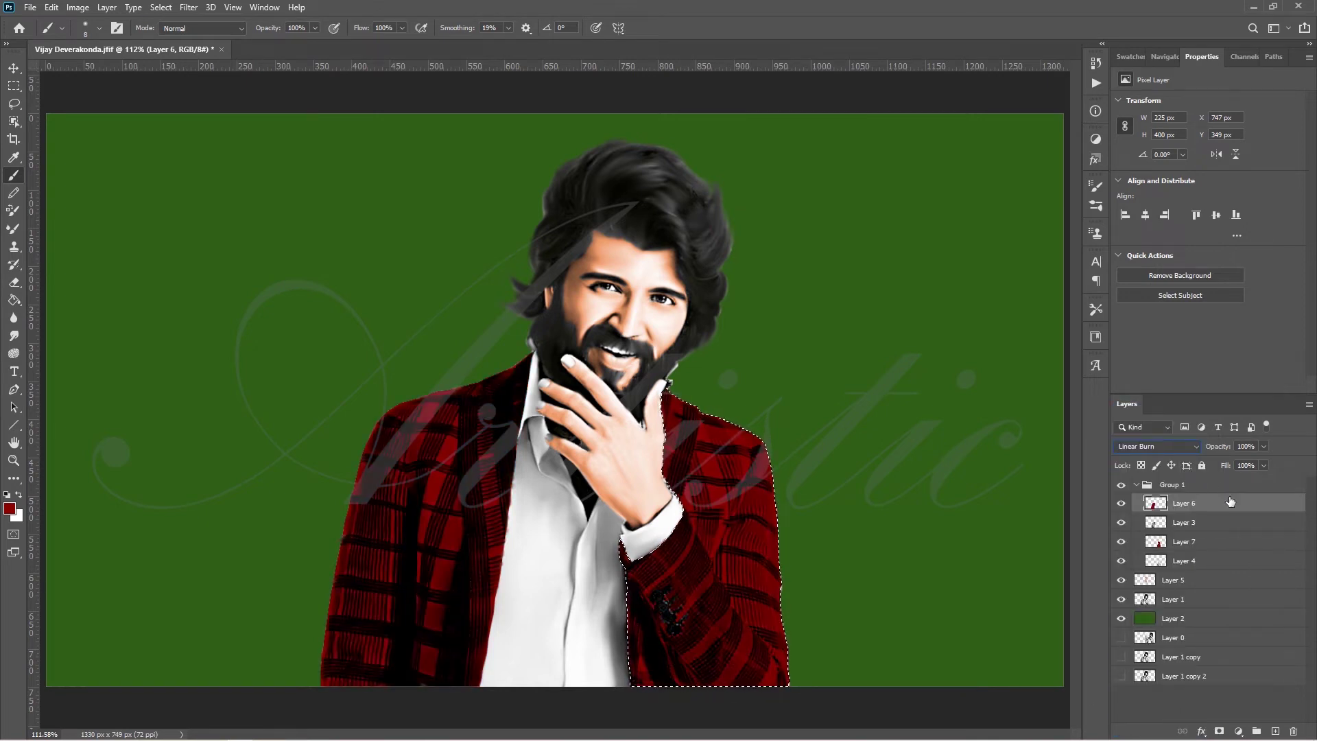
{"action": "left_click_drag", "start_coordinate": [1205, 449], "coordinate": [1286, 451]}
{"action": "left_click", "coordinate": [1217, 541]}
{"action": "left_click", "coordinate": [1214, 506]}
- Toggle Layer 3 and Layer 4 visibility to compare, then move Layer 7 above Layer 3
{"action": "left_click", "coordinate": [1120, 523]}
{"action": "left_click", "coordinate": [1121, 560]}
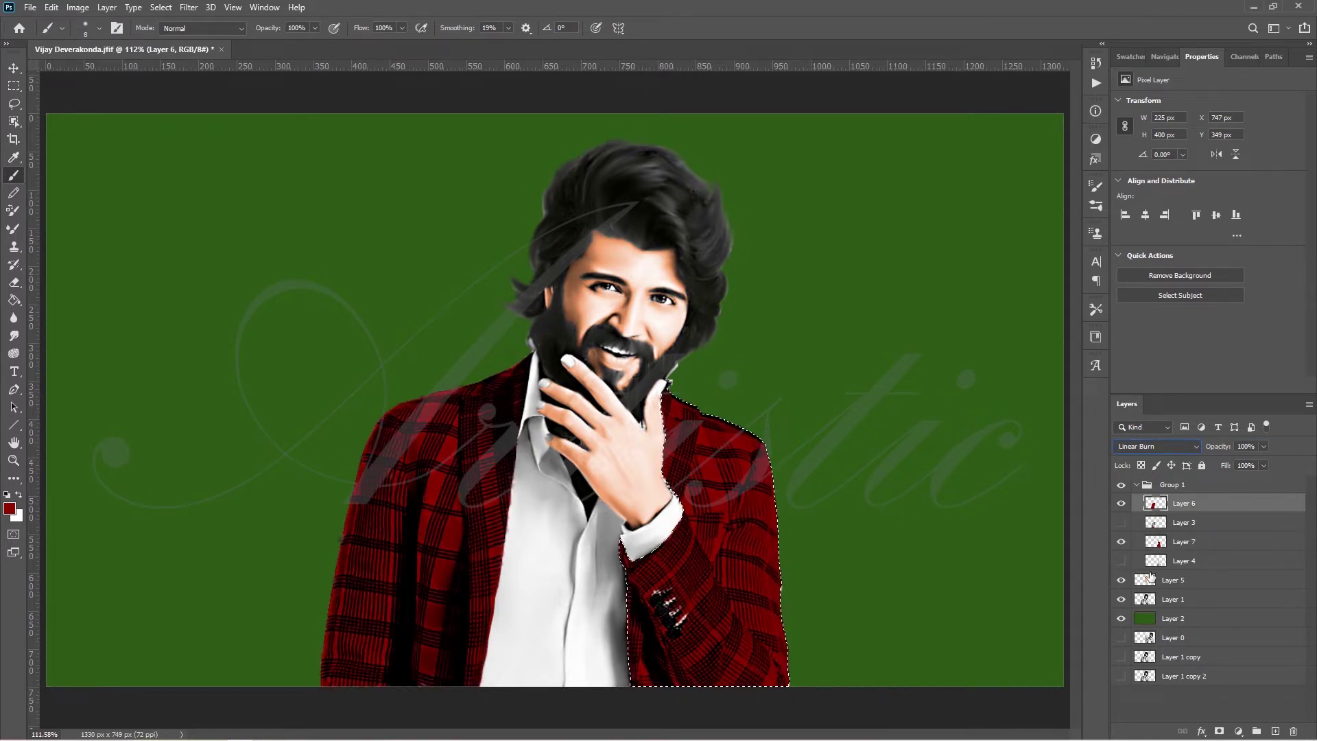
{"action": "left_click", "coordinate": [1120, 522]}
{"action": "left_click", "coordinate": [1120, 560]}
{"action": "left_click", "coordinate": [1122, 560]}
{"action": "left_click_drag", "start_coordinate": [1211, 545], "coordinate": [1214, 522]}
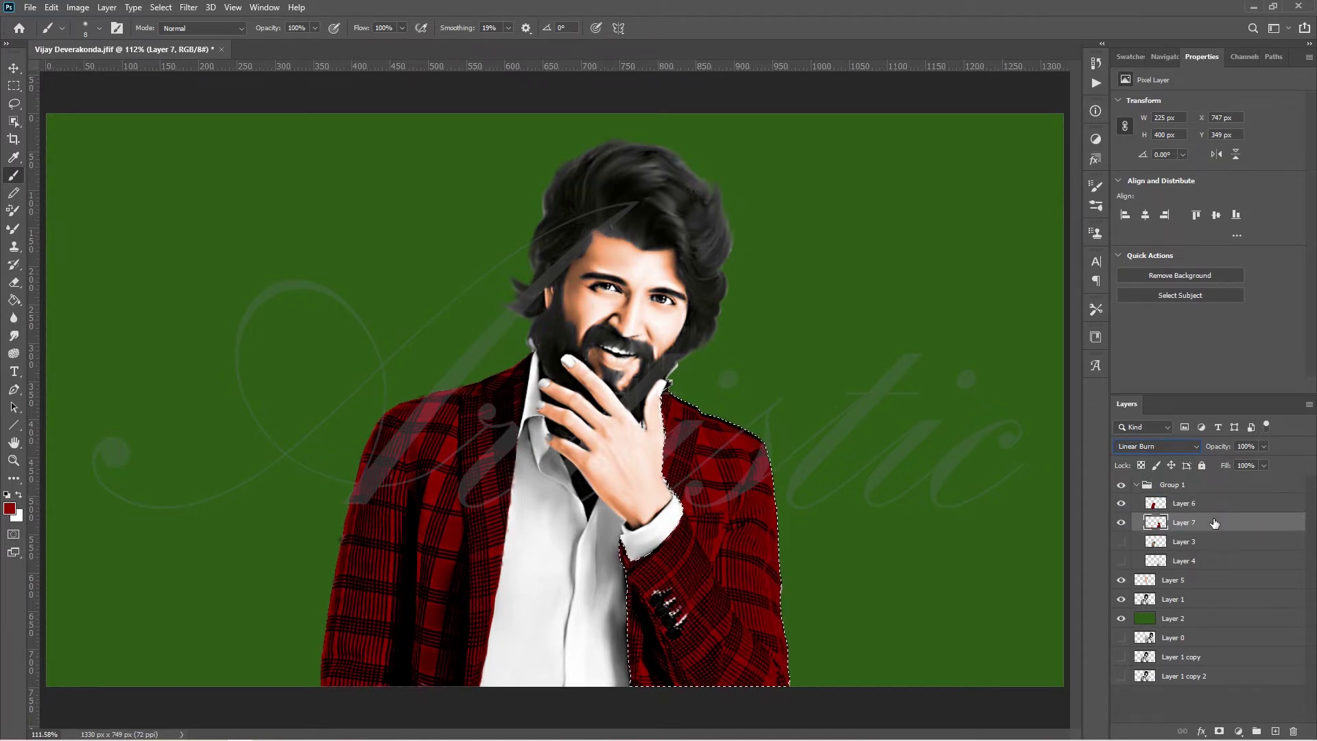
- Merge Layer 7 into Layer 6, then undo the merge
{"action": "left_click", "coordinate": [1210, 504], "text": "shift"}
{"action": "right_click", "coordinate": [1222, 507]}
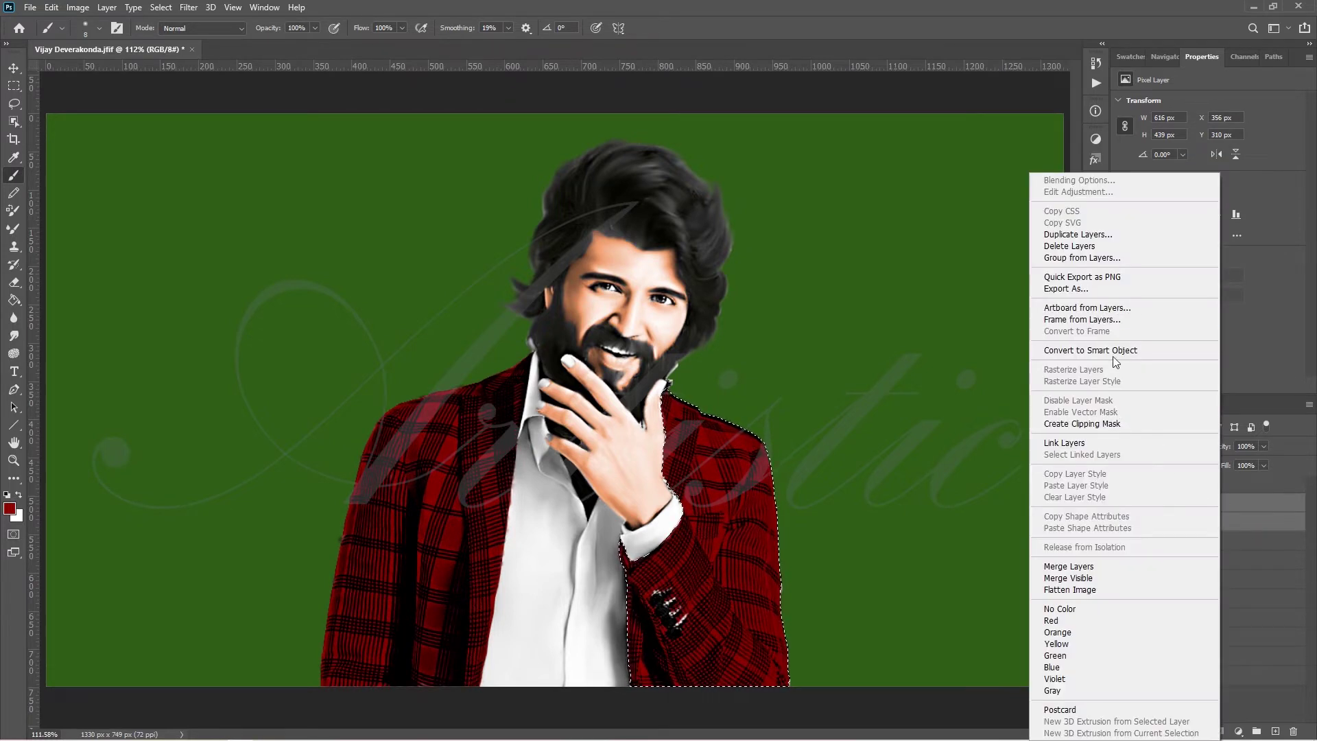
{"action": "left_click", "coordinate": [1122, 570]}
{"action": "key", "text": "ctrl+z"}
{"action": "key", "text": "alt+e"}
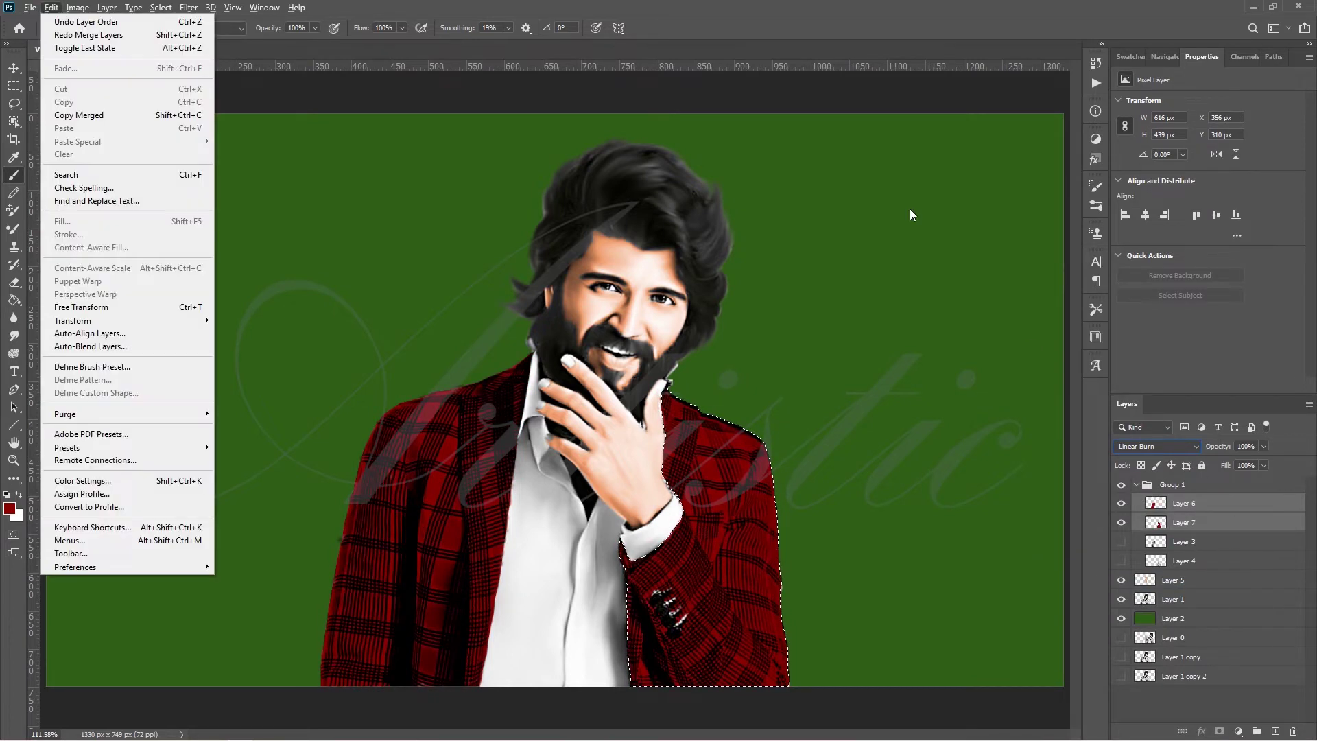
{"action": "key", "text": "Escape"}
{"action": "key", "text": "alt+e"}
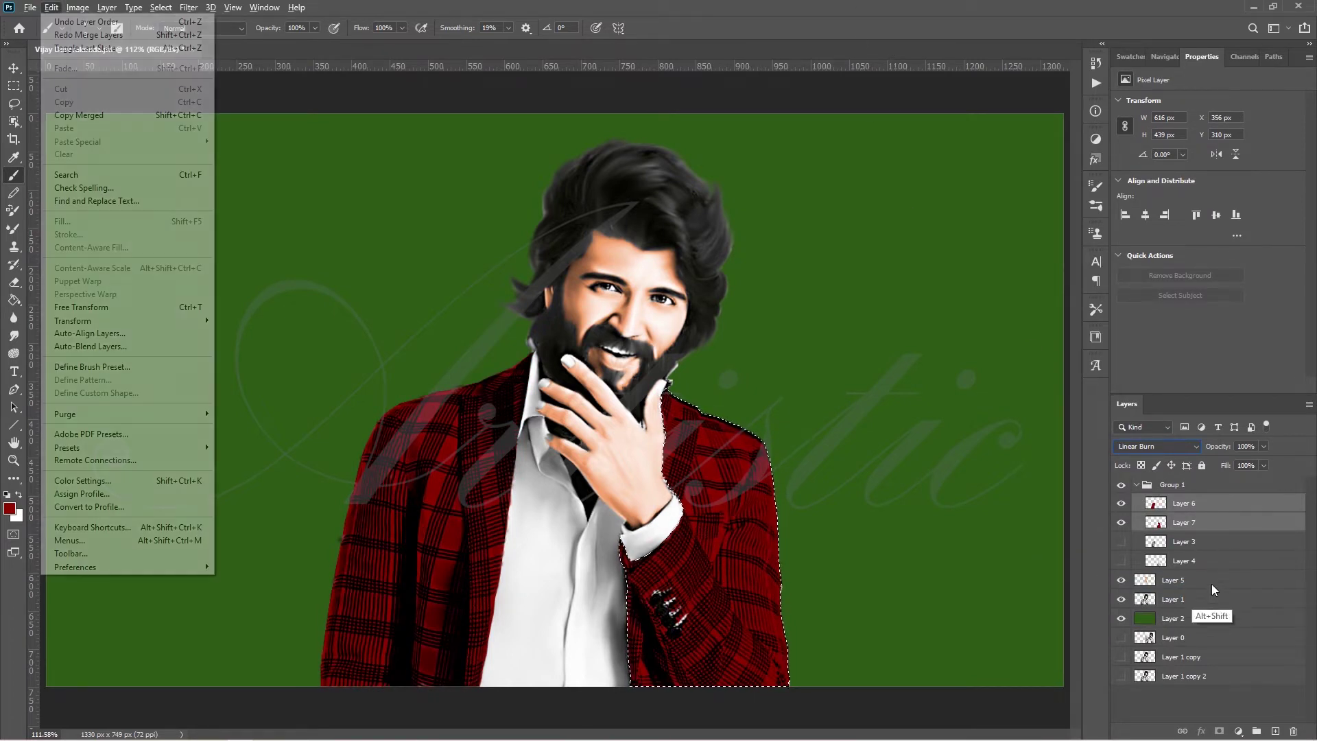
{"action": "left_click", "coordinate": [1208, 522]}
- Stamp a merged Linear Burn copy of Layers 6 and 7, hide the originals, and show Layers 3 and 4
{"action": "left_click", "coordinate": [1216, 504], "text": "shift"}
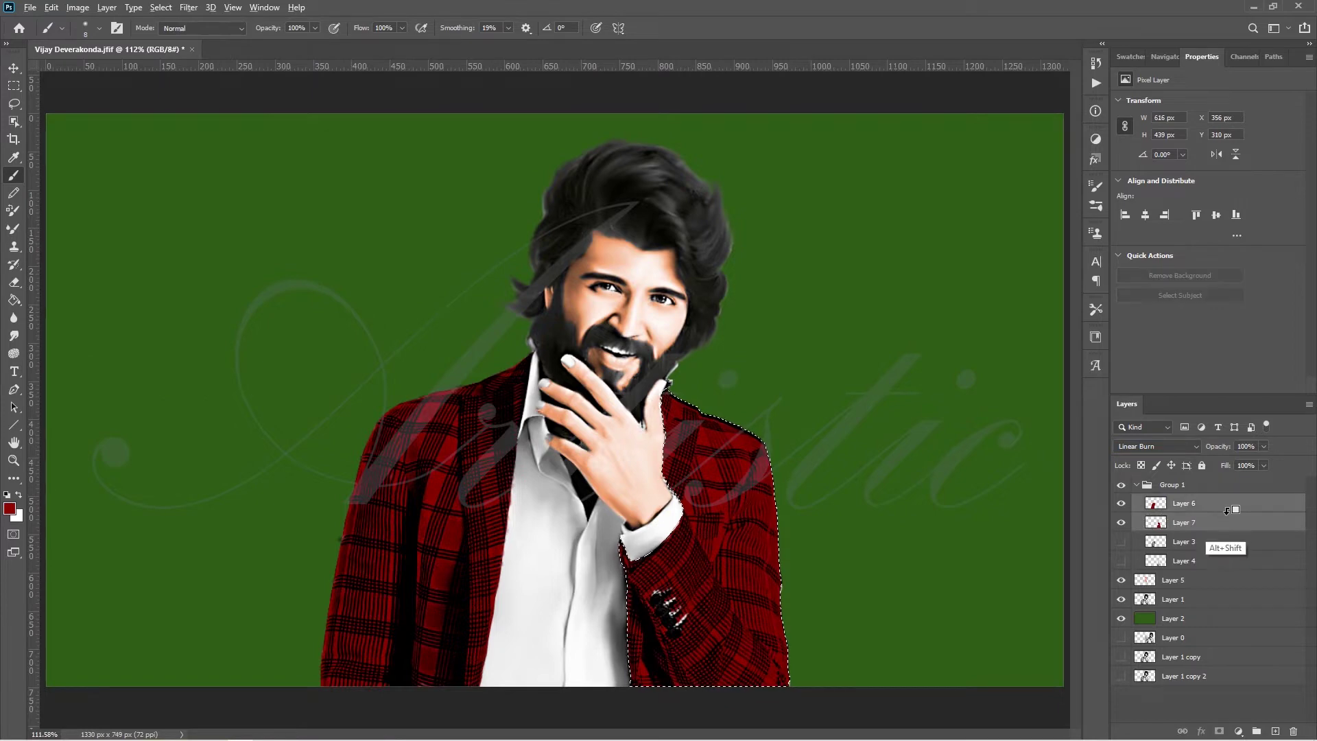
{"action": "key", "text": "ctrl+alt+e"}
{"action": "left_click", "coordinate": [1120, 541]}
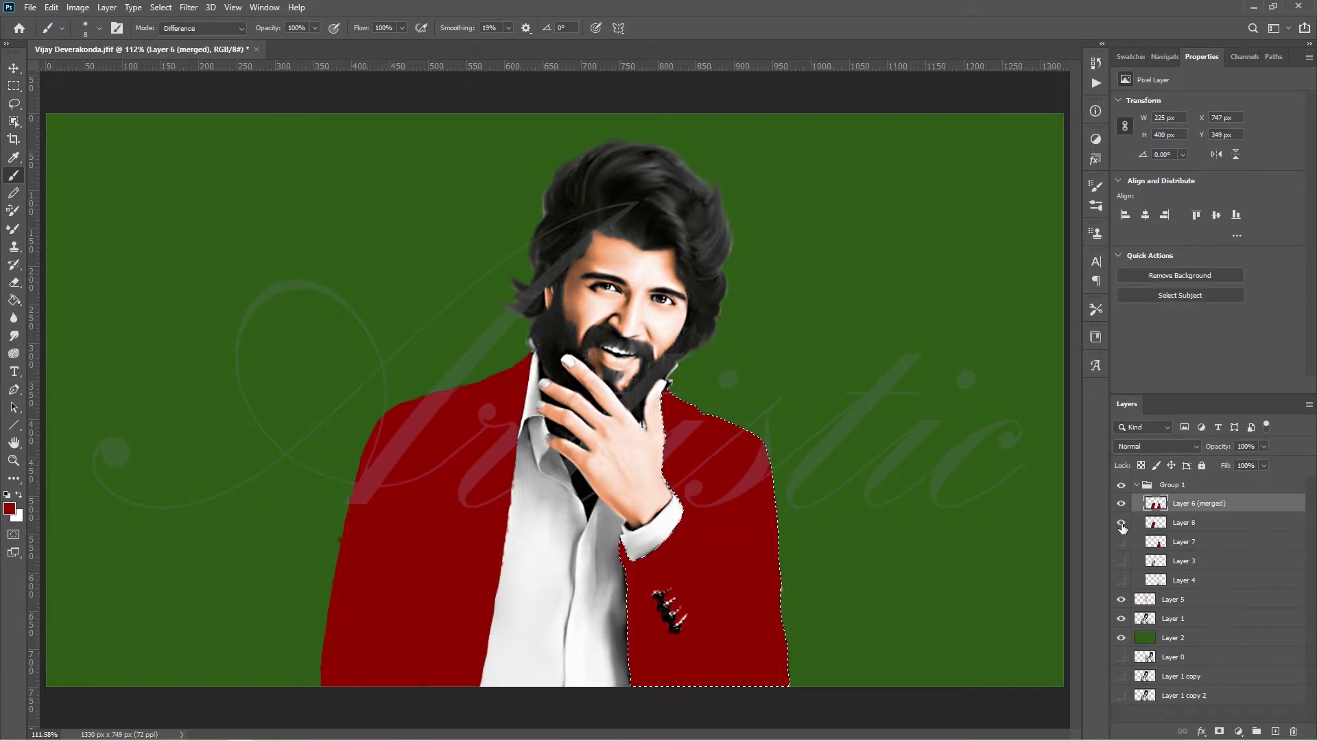
{"action": "left_click", "coordinate": [1157, 445]}
{"action": "left_click", "coordinate": [1187, 483]}
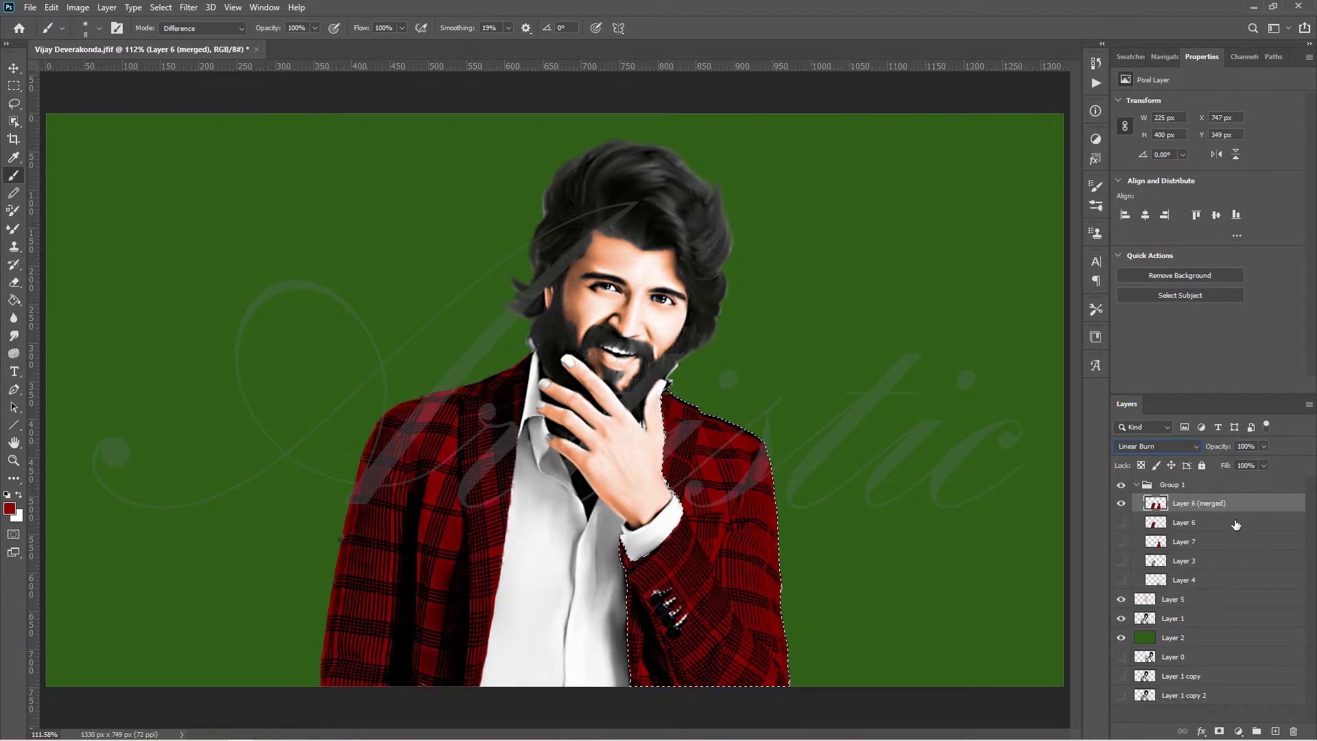
{"action": "left_click_drag", "start_coordinate": [1120, 560], "coordinate": [1121, 579]}
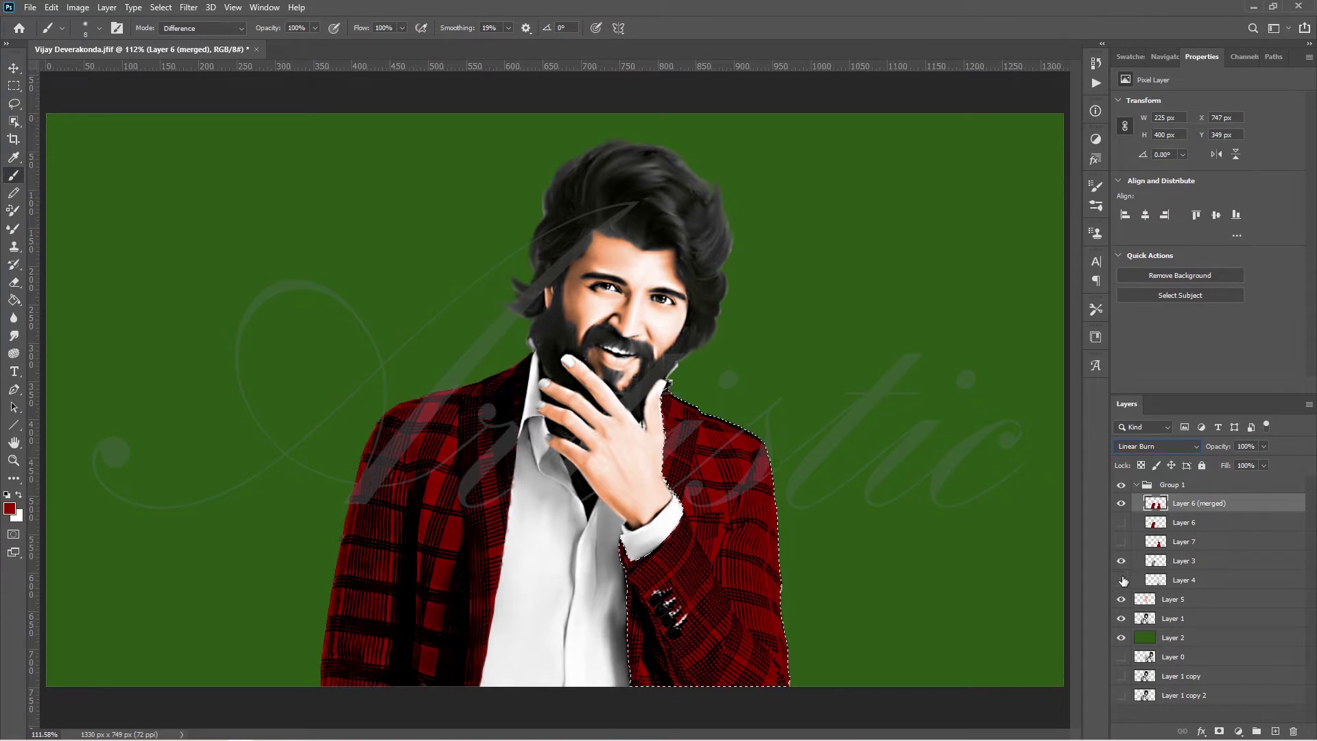
- Move Layers 3 and 4 lower and add a clipped Hue/Saturation (+10, +37, +3) to the jacket
{"action": "left_click", "coordinate": [1207, 560], "text": "ctrl"}
{"action": "left_click_drag", "start_coordinate": [1210, 579], "coordinate": [1275, 687]}
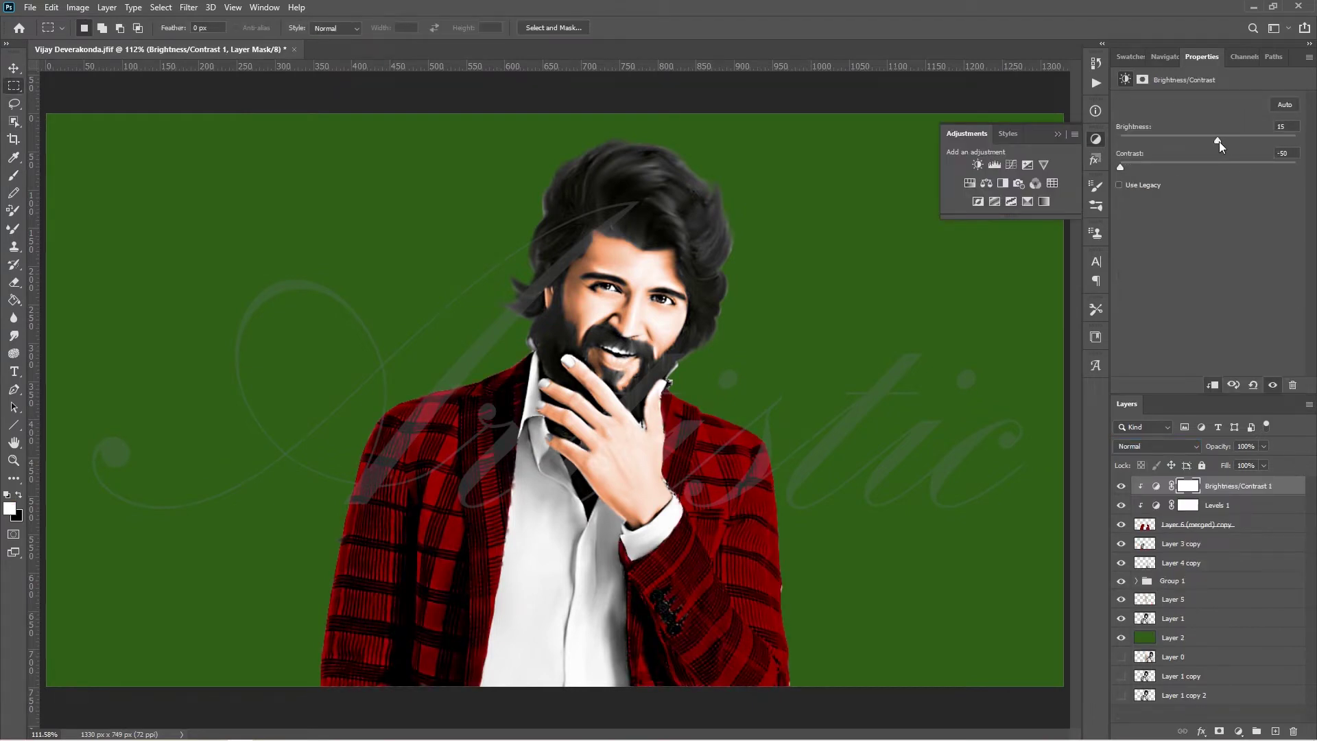
{"action": "left_click", "coordinate": [969, 183]}
{"action": "left_click", "coordinate": [1213, 385]}
{"action": "mouse_move", "coordinate": [1209, 209]}
{"action": "left_mouse_down"}
{"action": "mouse_move", "coordinate": [1240, 182]}
{"action": "mouse_move", "coordinate": [1216, 155]}
{"action": "left_mouse_up"}
{"action": "key", "text": "ctrl+alt+g"}
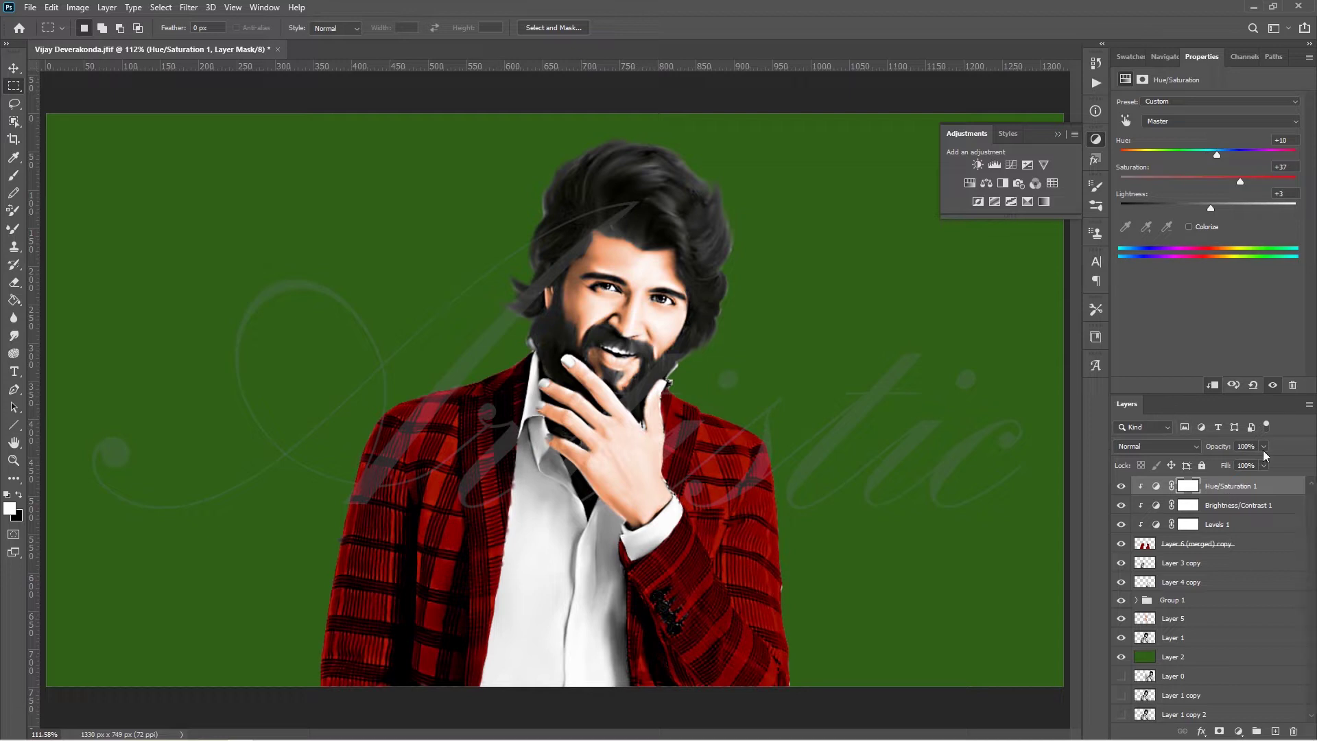
- Add a clipped colorized Hue/Saturation 2 with Saturation 0 and Lightness +90, then delete it
{"action": "left_click", "coordinate": [1258, 505]}
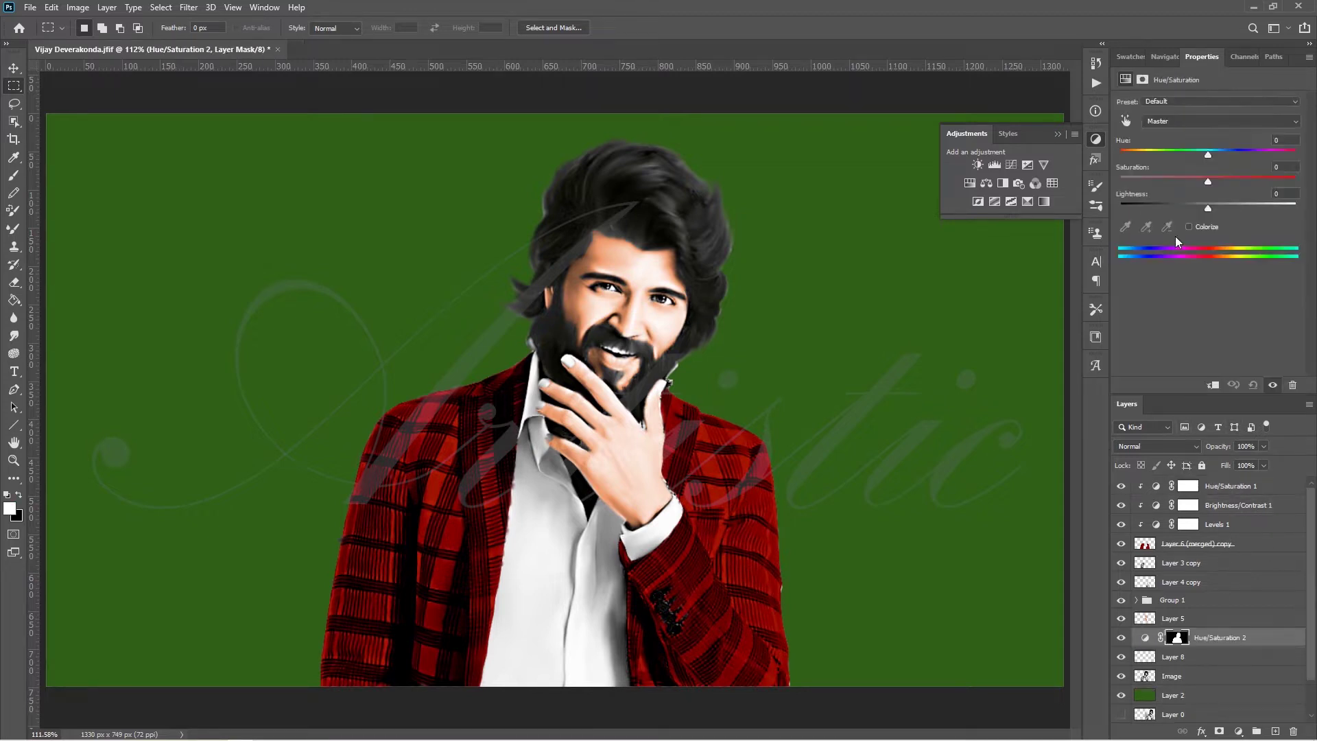
{"action": "key", "text": "ctrl+alt+g"}
{"action": "left_click", "coordinate": [1189, 226]}
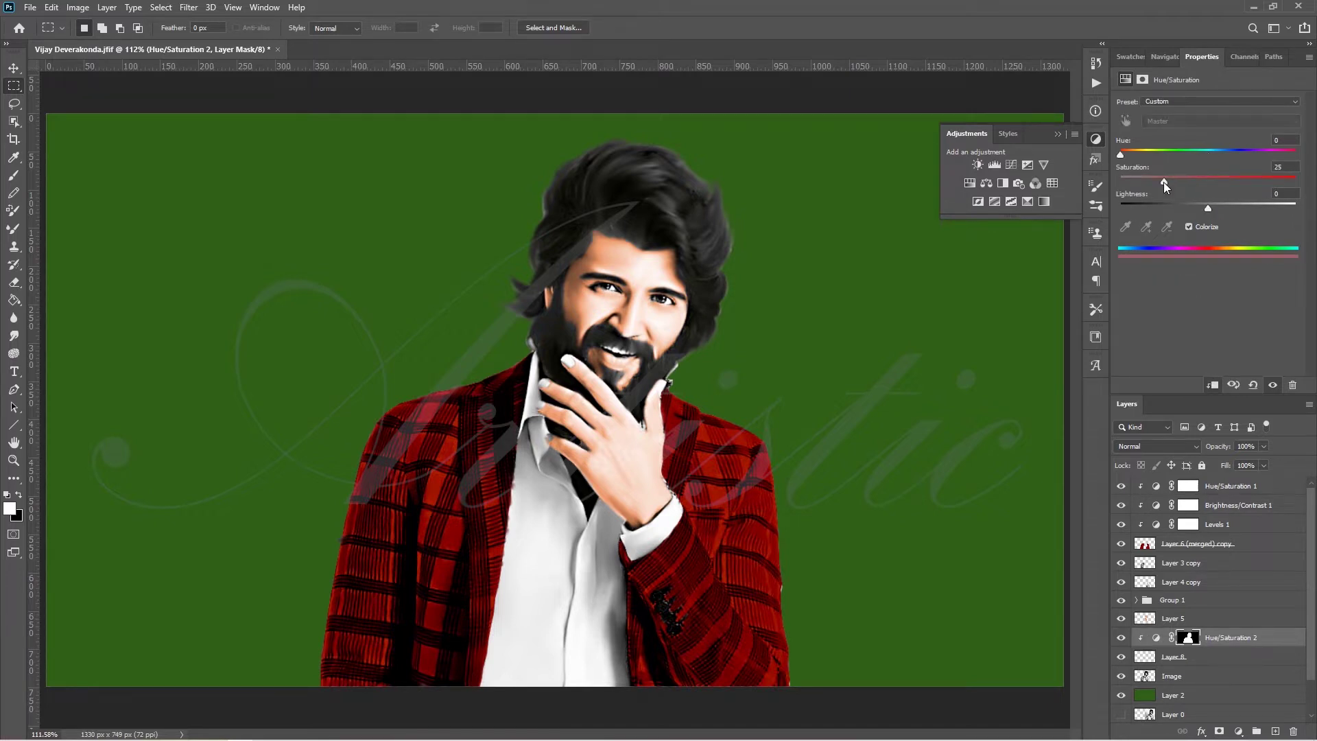
{"action": "left_click_drag", "start_coordinate": [1283, 180], "coordinate": [1119, 181]}
{"action": "left_click_drag", "start_coordinate": [1208, 207], "coordinate": [1285, 207]}
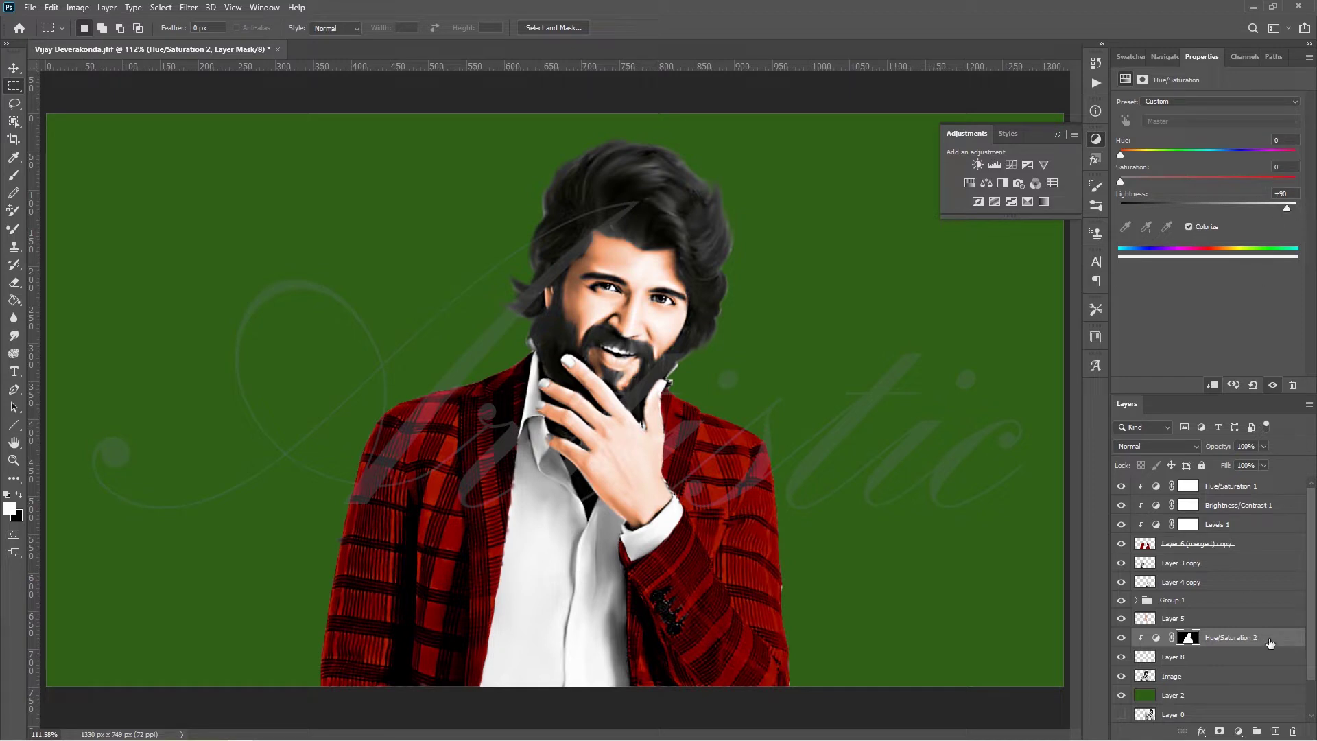
{"action": "key", "text": "Delete"}
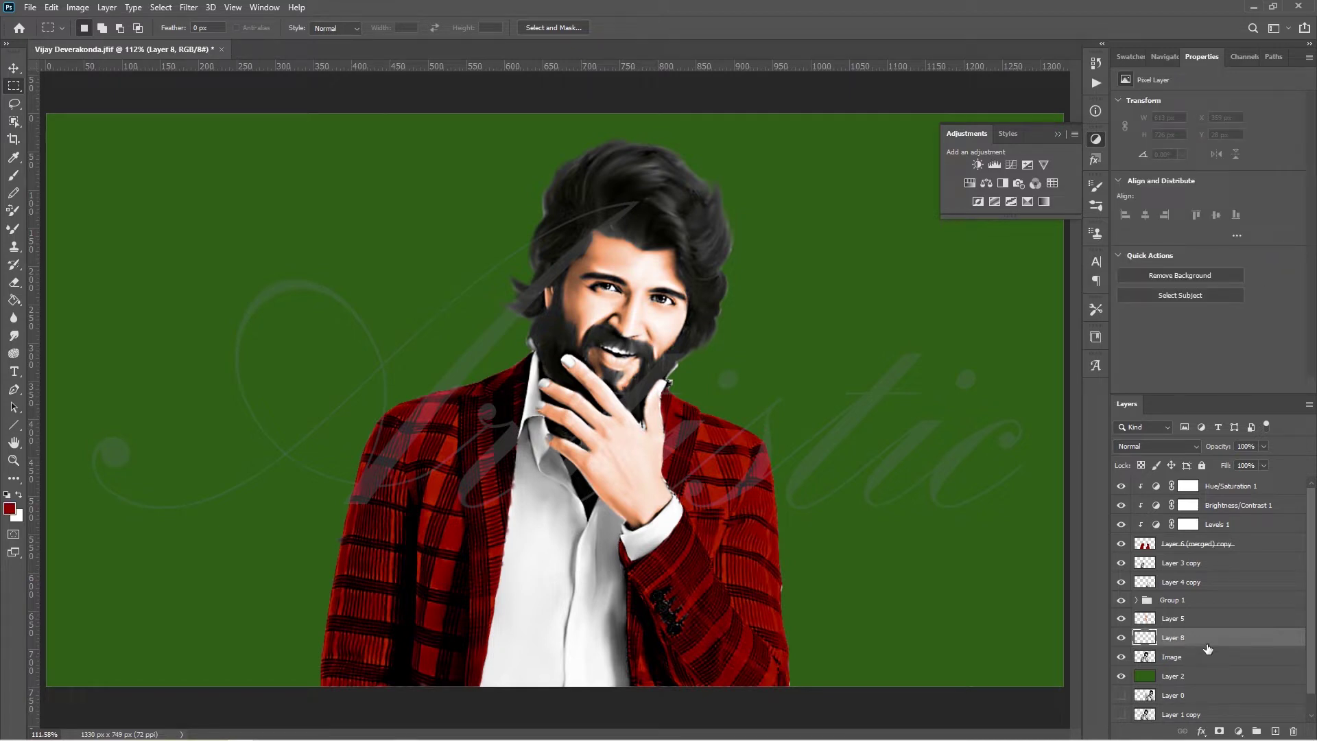
- Restore the colorize adjustment and start editing its mask over the finger and forehead
{"action": "key", "text": "ctrl+z"}
{"action": "key", "text": "e"}
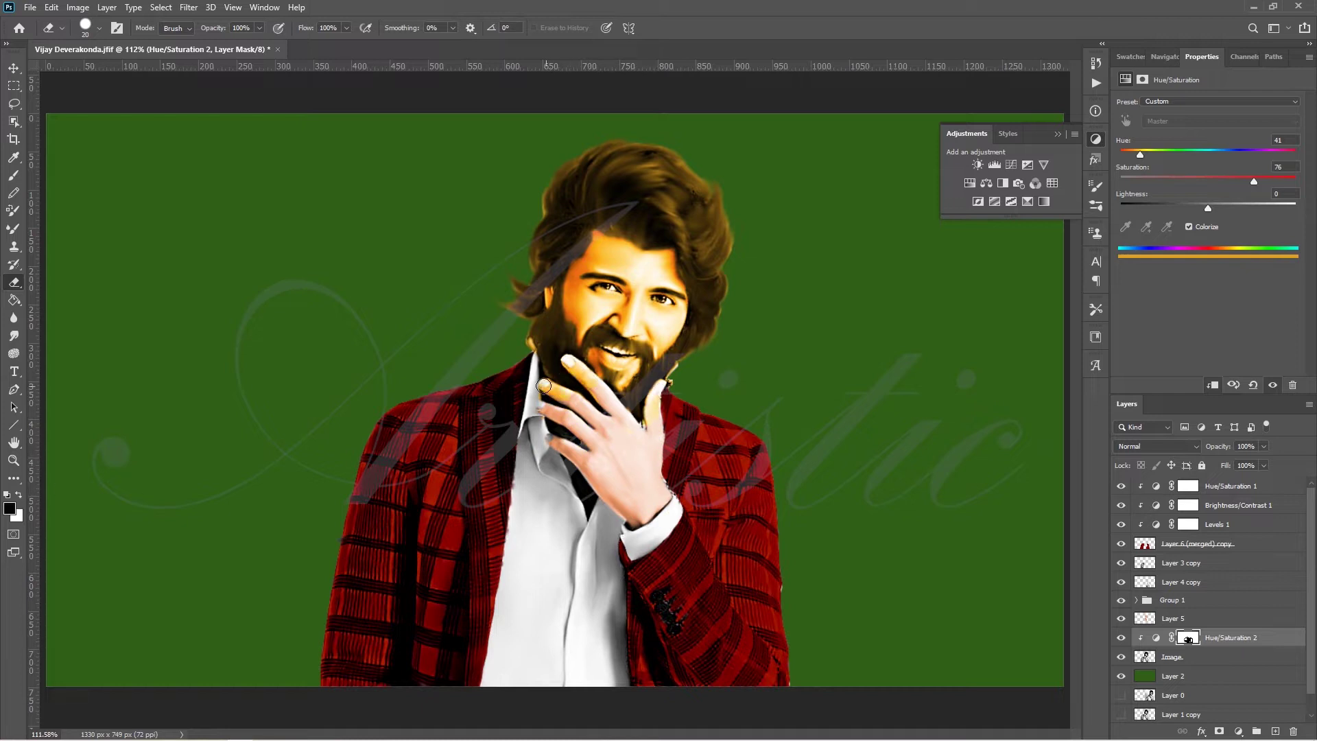
{"action": "left_click_drag", "start_coordinate": [548, 435], "coordinate": [566, 448]}
{"action": "key", "text": "x"}
{"action": "left_click_drag", "start_coordinate": [589, 261], "coordinate": [649, 327]}
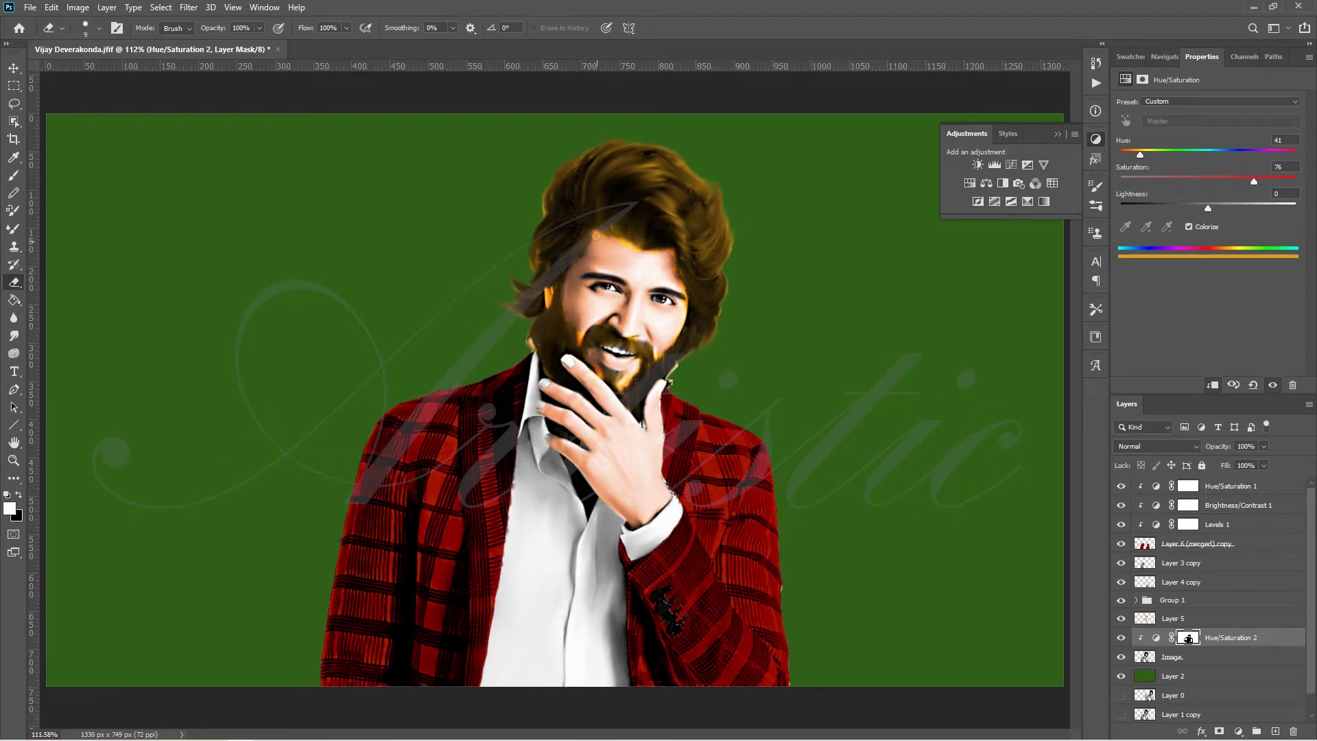
- Remove the orange tint from the hairline, left ear and mustache, then set brush opacity to 31%
{"action": "mouse_move", "coordinate": [596, 236]}
{"action": "left_mouse_down"}
{"action": "mouse_move", "coordinate": [652, 255]}
{"action": "mouse_move", "coordinate": [683, 305]}
{"action": "left_mouse_up"}
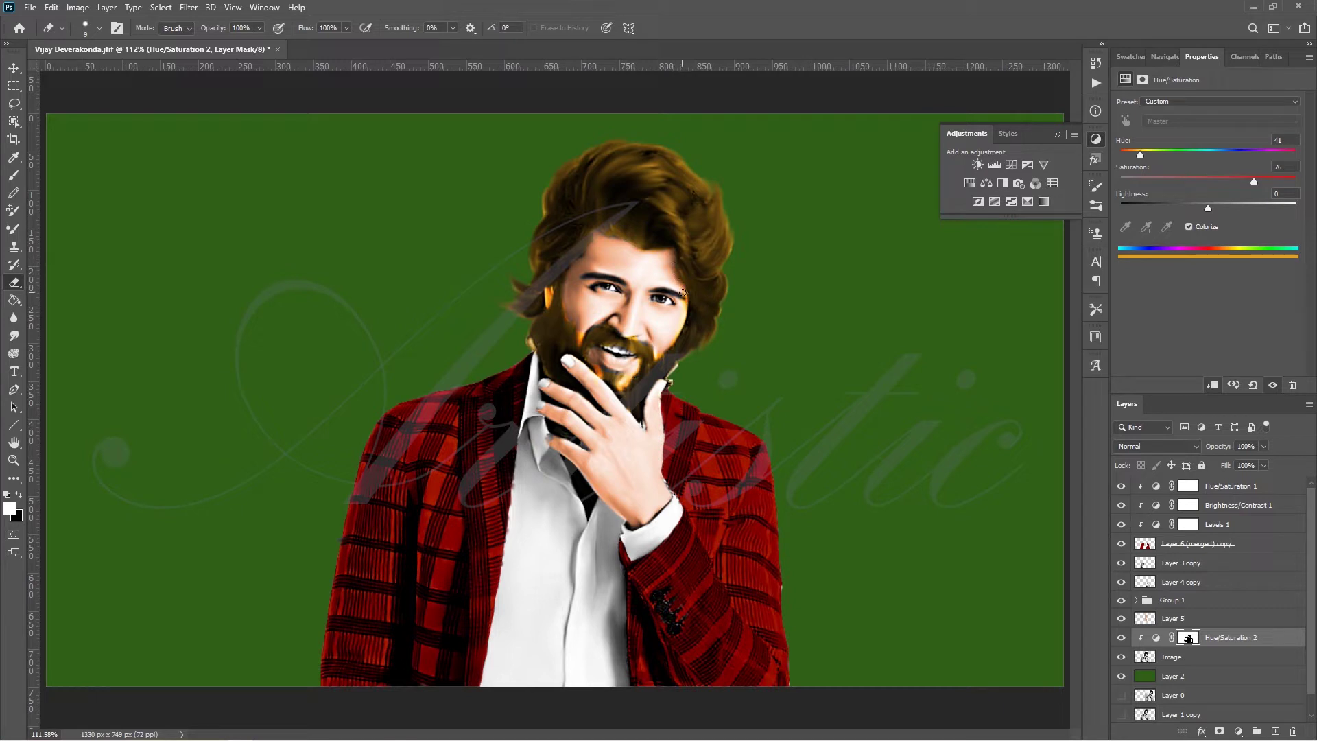
{"action": "left_click", "coordinate": [547, 303]}
{"action": "mouse_move", "coordinate": [578, 329]}
{"action": "left_mouse_down"}
{"action": "mouse_move", "coordinate": [593, 316]}
{"action": "mouse_move", "coordinate": [657, 354]}
{"action": "mouse_move", "coordinate": [614, 370]}
{"action": "left_mouse_up"}
{"action": "key", "text": "bracketright"}
{"action": "key", "text": "bracketright"}
{"action": "key", "text": "bracketright"}
{"action": "key", "text": "bracketright"}
{"action": "key", "text": "bracketright"}
{"action": "key", "text": "3"}
{"action": "key", "text": "1"}
- Soften the left cheek tint, then set Layer 8 to Overlay and rename it Nail
{"action": "left_click_drag", "start_coordinate": [548, 326], "coordinate": [572, 299]}
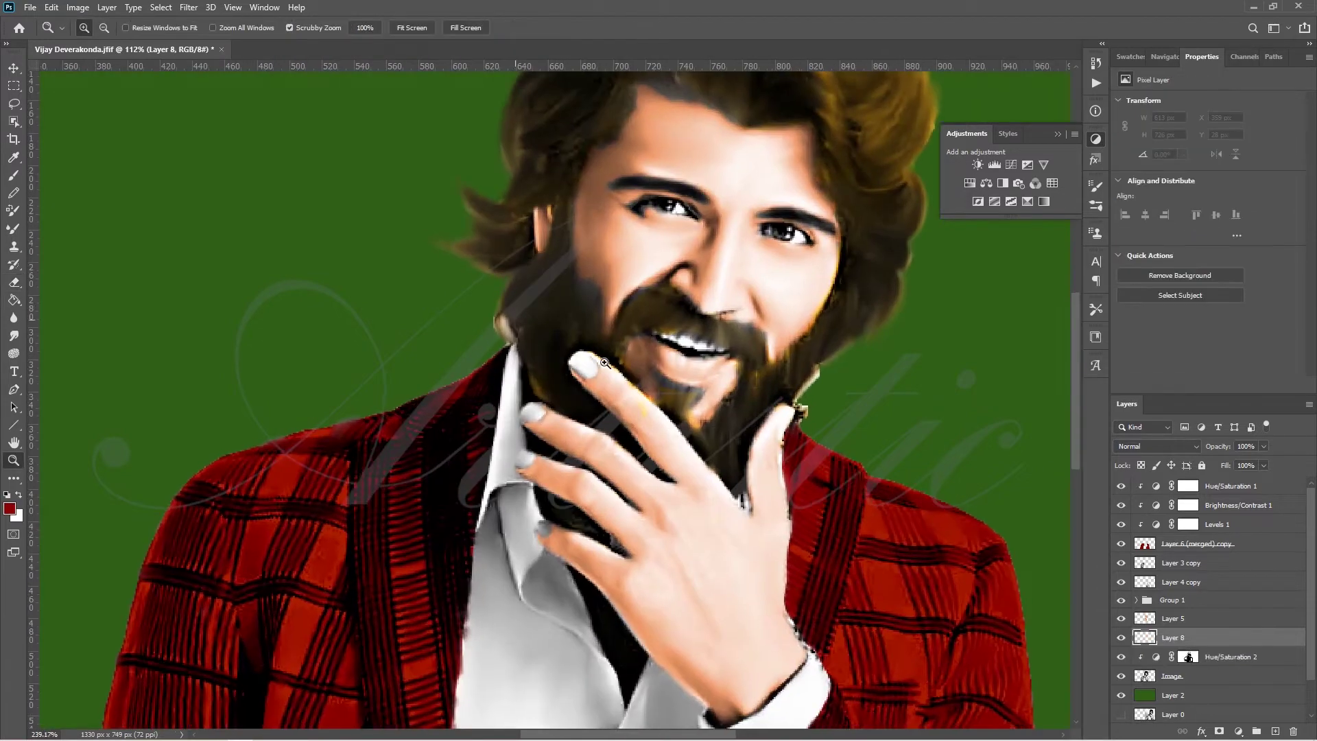
{"action": "left_click", "coordinate": [1187, 445]}
{"action": "left_click", "coordinate": [1192, 564]}
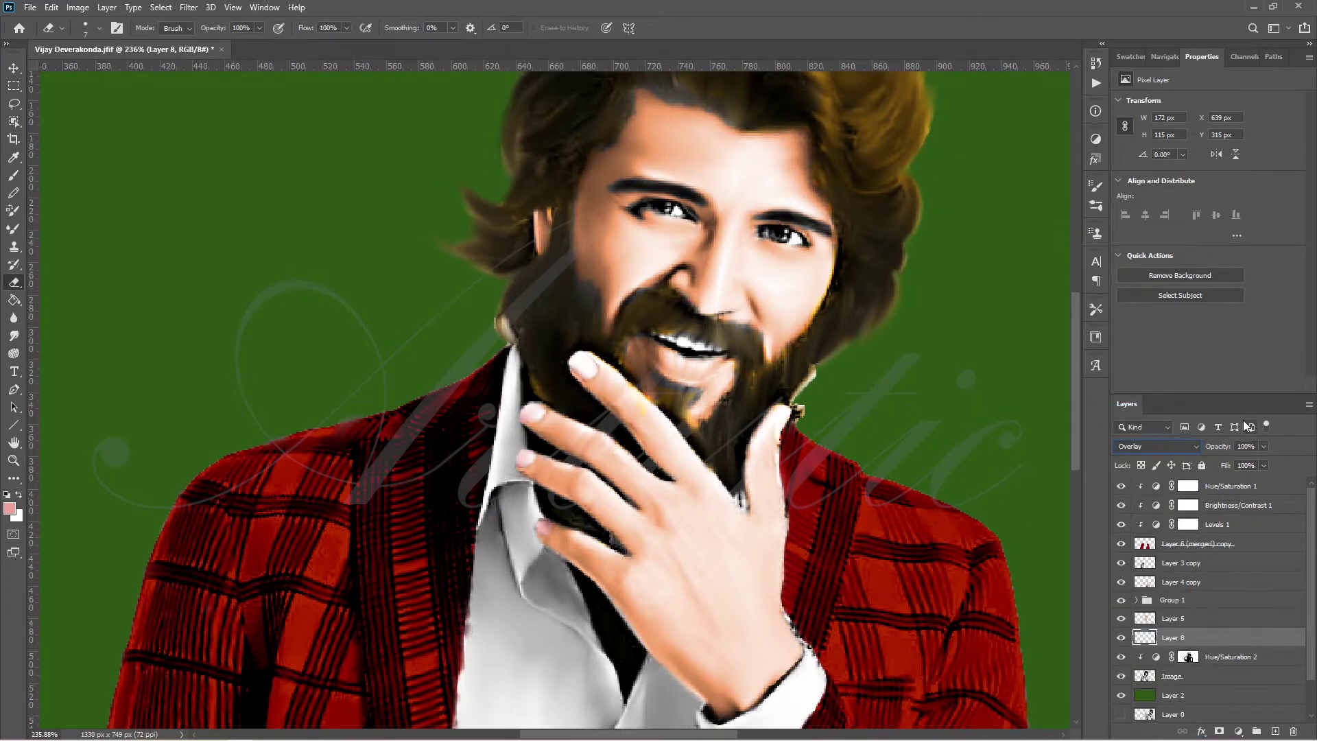
{"action": "scroll", "coordinate": [1069, 452], "scroll_direction": "down", "scroll_amount": 2}
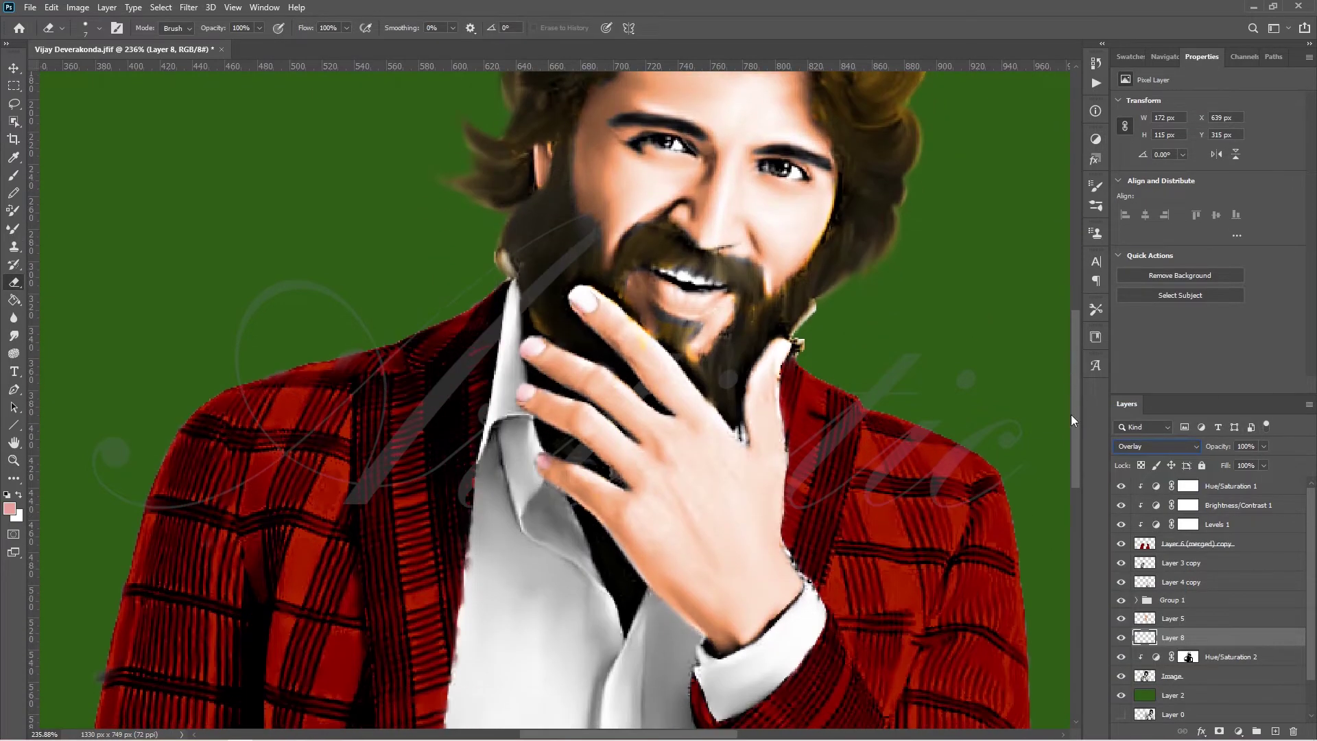
{"action": "scroll", "coordinate": [1207, 604], "scroll_direction": "down", "scroll_amount": 2}
{"action": "double_click", "coordinate": [1172, 601]}
{"action": "type", "text": "Nail"}
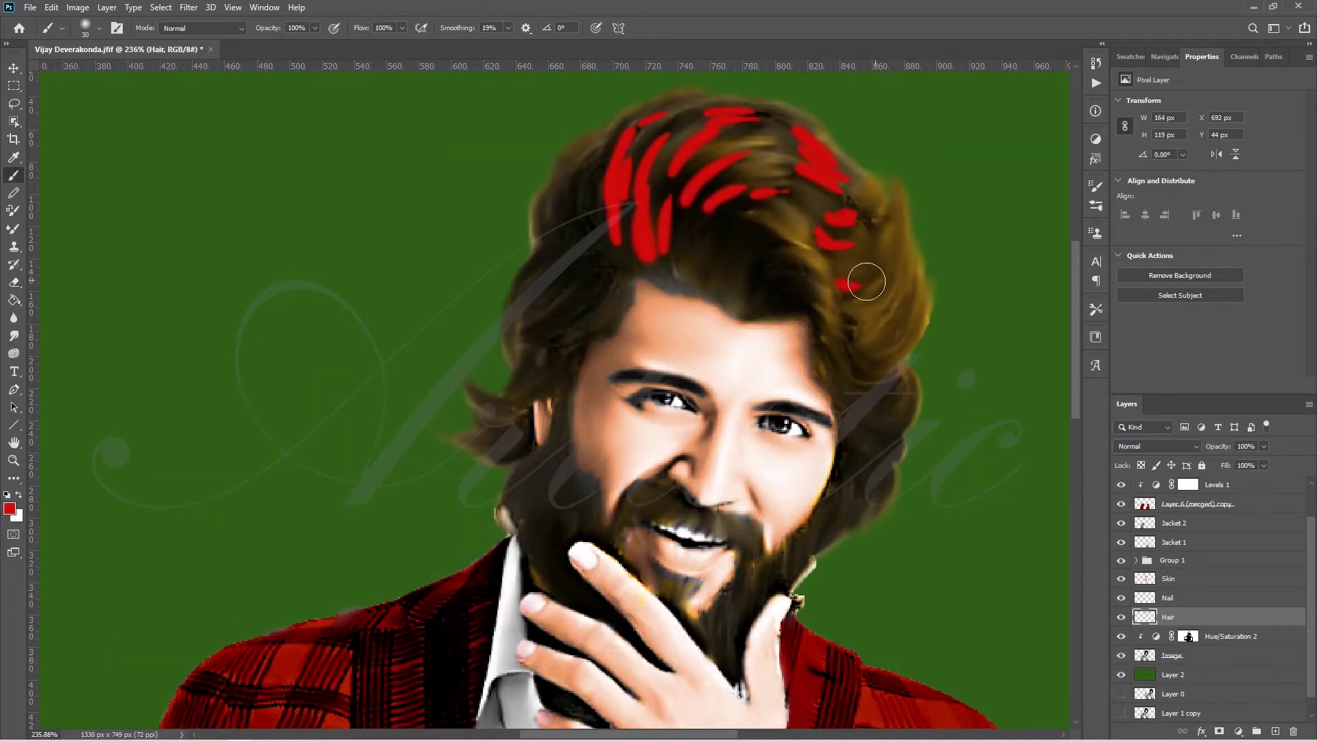
- Paint short red strands across the right, upper, hairline and left areas of the hair
{"action": "mouse_move", "coordinate": [866, 282]}
{"action": "left_mouse_down"}
{"action": "mouse_move", "coordinate": [853, 368]}
{"action": "mouse_move", "coordinate": [871, 480]}
{"action": "mouse_move", "coordinate": [839, 530]}
{"action": "left_mouse_up"}
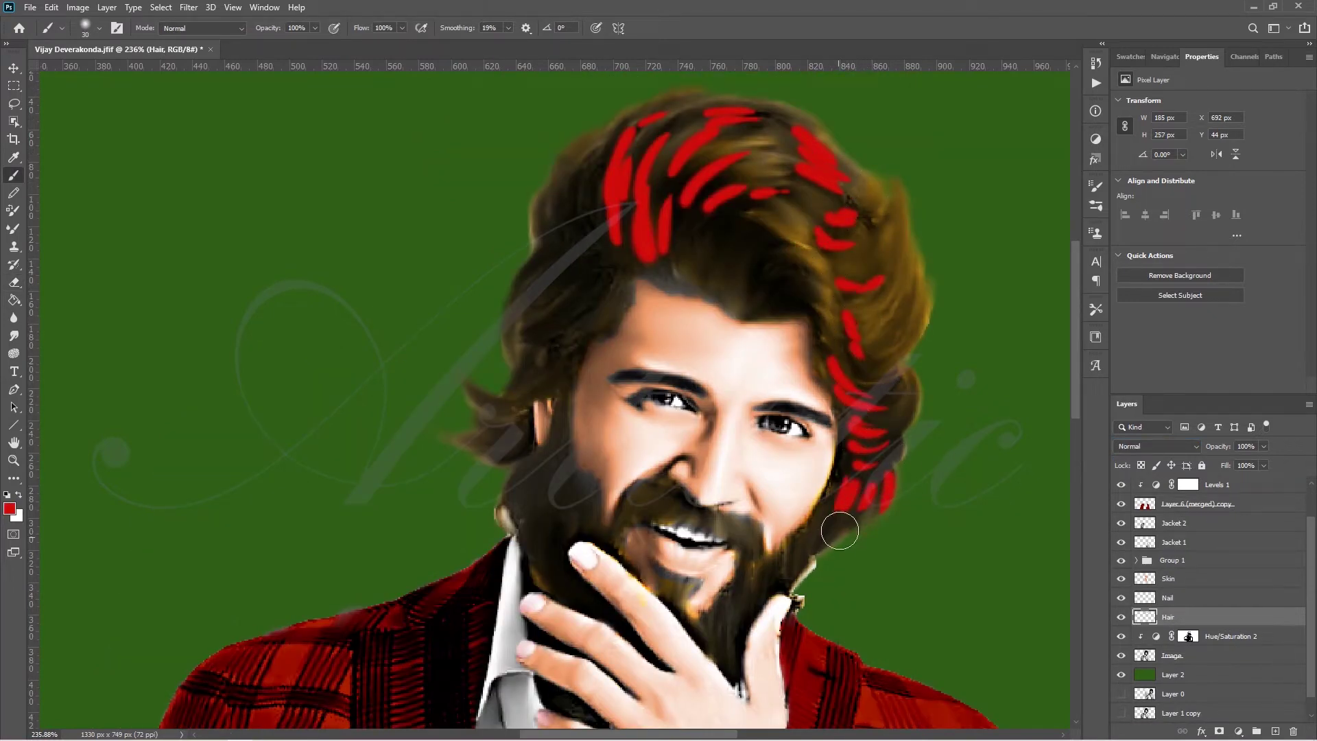
{"action": "left_click_drag", "start_coordinate": [788, 269], "coordinate": [779, 278]}
{"action": "left_click_drag", "start_coordinate": [785, 295], "coordinate": [775, 310]}
{"action": "left_click_drag", "start_coordinate": [768, 296], "coordinate": [759, 312]}
{"action": "left_click_drag", "start_coordinate": [755, 226], "coordinate": [725, 235]}
{"action": "mouse_move", "coordinate": [777, 251]}
{"action": "left_mouse_down"}
{"action": "mouse_move", "coordinate": [763, 269]}
{"action": "mouse_move", "coordinate": [686, 286]}
{"action": "mouse_move", "coordinate": [731, 308]}
{"action": "left_mouse_up"}
{"action": "left_click_drag", "start_coordinate": [577, 155], "coordinate": [562, 226]}
{"action": "left_click_drag", "start_coordinate": [590, 205], "coordinate": [587, 233]}
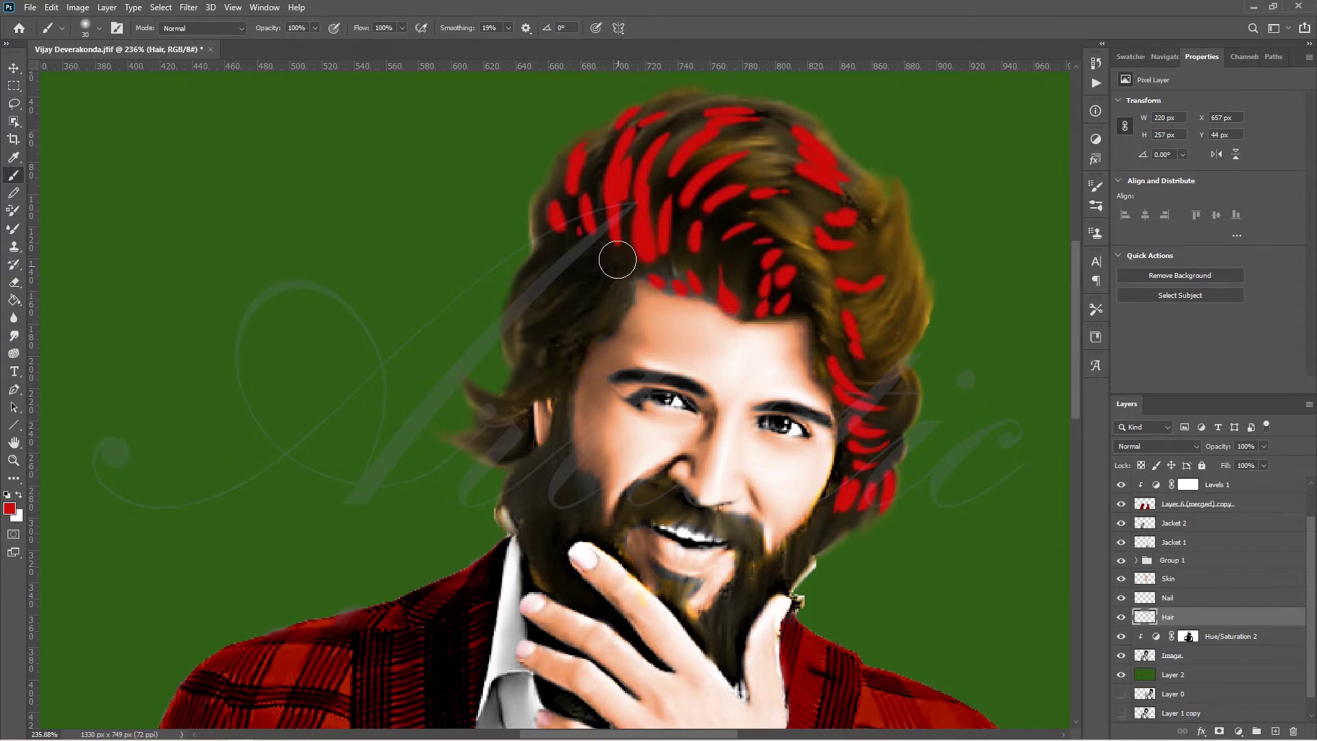
{"action": "mouse_move", "coordinate": [621, 274]}
{"action": "left_mouse_down"}
{"action": "mouse_move", "coordinate": [607, 308]}
{"action": "mouse_move", "coordinate": [556, 295]}
{"action": "left_mouse_up"}
{"action": "left_click_drag", "start_coordinate": [576, 251], "coordinate": [542, 271]}
{"action": "mouse_move", "coordinate": [531, 295]}
{"action": "left_mouse_down"}
{"action": "mouse_move", "coordinate": [521, 329]}
{"action": "mouse_move", "coordinate": [559, 353]}
{"action": "left_mouse_up"}
{"action": "left_click_drag", "start_coordinate": [561, 364], "coordinate": [495, 409]}
{"action": "mouse_move", "coordinate": [511, 417]}
{"action": "left_mouse_down"}
{"action": "mouse_move", "coordinate": [522, 442]}
{"action": "mouse_move", "coordinate": [539, 432]}
{"action": "left_mouse_up"}
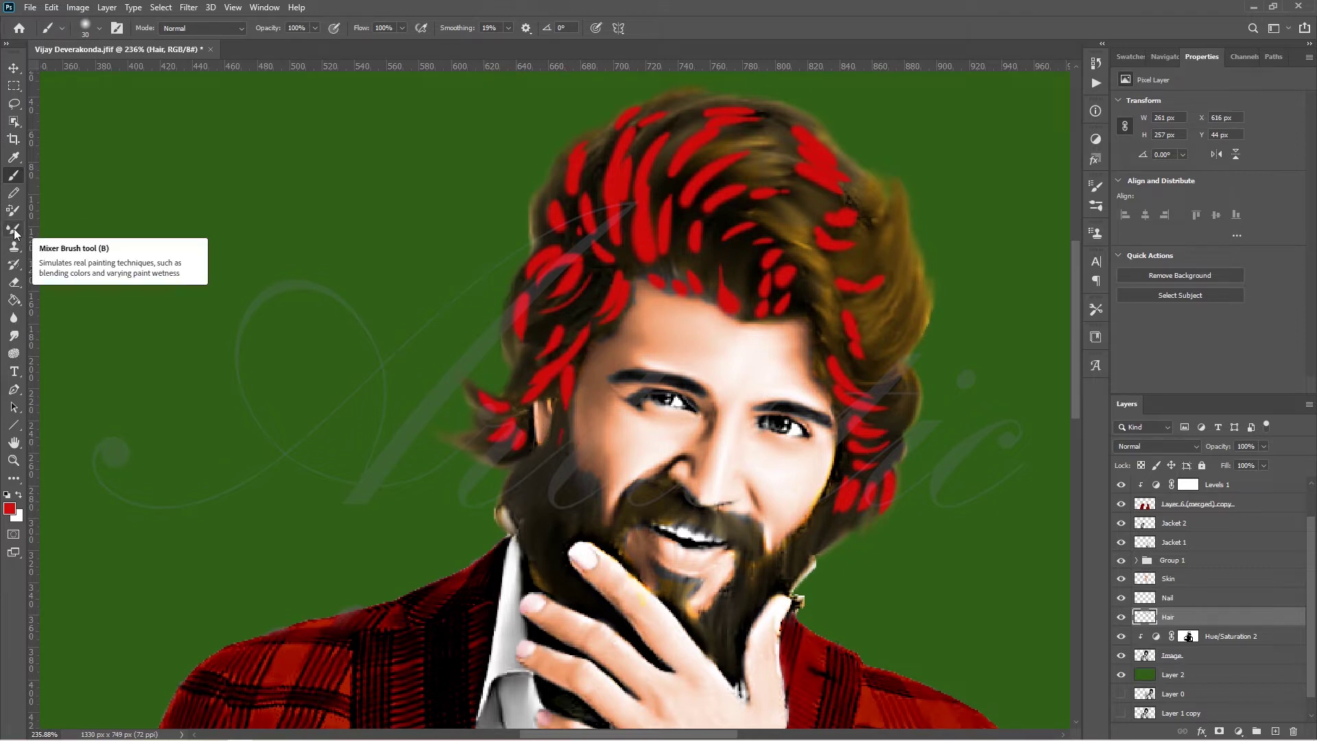
- Smudge the red strokes into a flowing hair streak with an enlarged Smudge brush
{"action": "left_click", "coordinate": [1157, 446]}
{"action": "key", "text": "Escape"}
{"action": "left_click", "coordinate": [14, 335]}
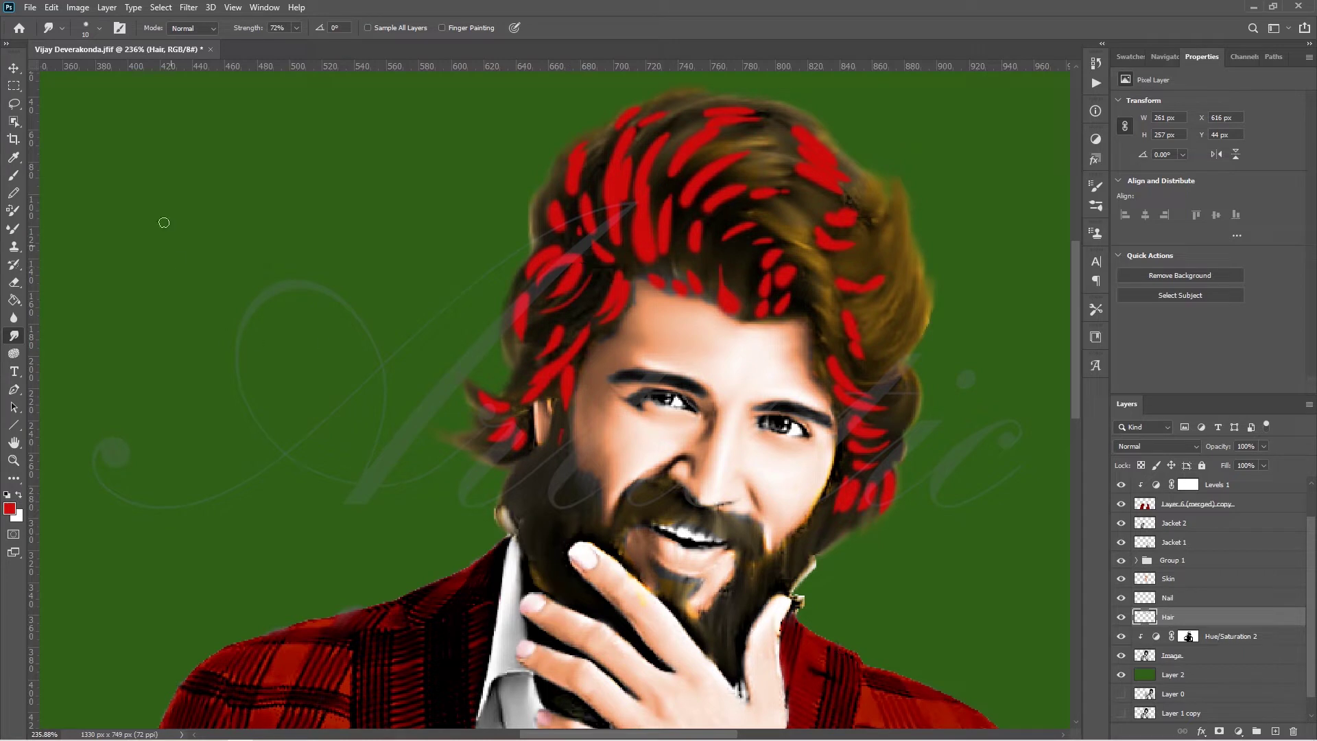
{"action": "key", "text": "bracketright"}
{"action": "key", "text": "bracketright"}
{"action": "key", "text": "bracketright"}
{"action": "mouse_move", "coordinate": [644, 254]}
{"action": "left_mouse_down"}
{"action": "mouse_move", "coordinate": [650, 172]}
{"action": "mouse_move", "coordinate": [749, 111]}
{"action": "mouse_move", "coordinate": [632, 124]}
{"action": "mouse_move", "coordinate": [531, 388]}
{"action": "mouse_move", "coordinate": [485, 456]}
{"action": "left_mouse_up"}
- Set the Hair layer to Soft Light and lower its fill slightly
{"action": "left_click", "coordinate": [1192, 445]}
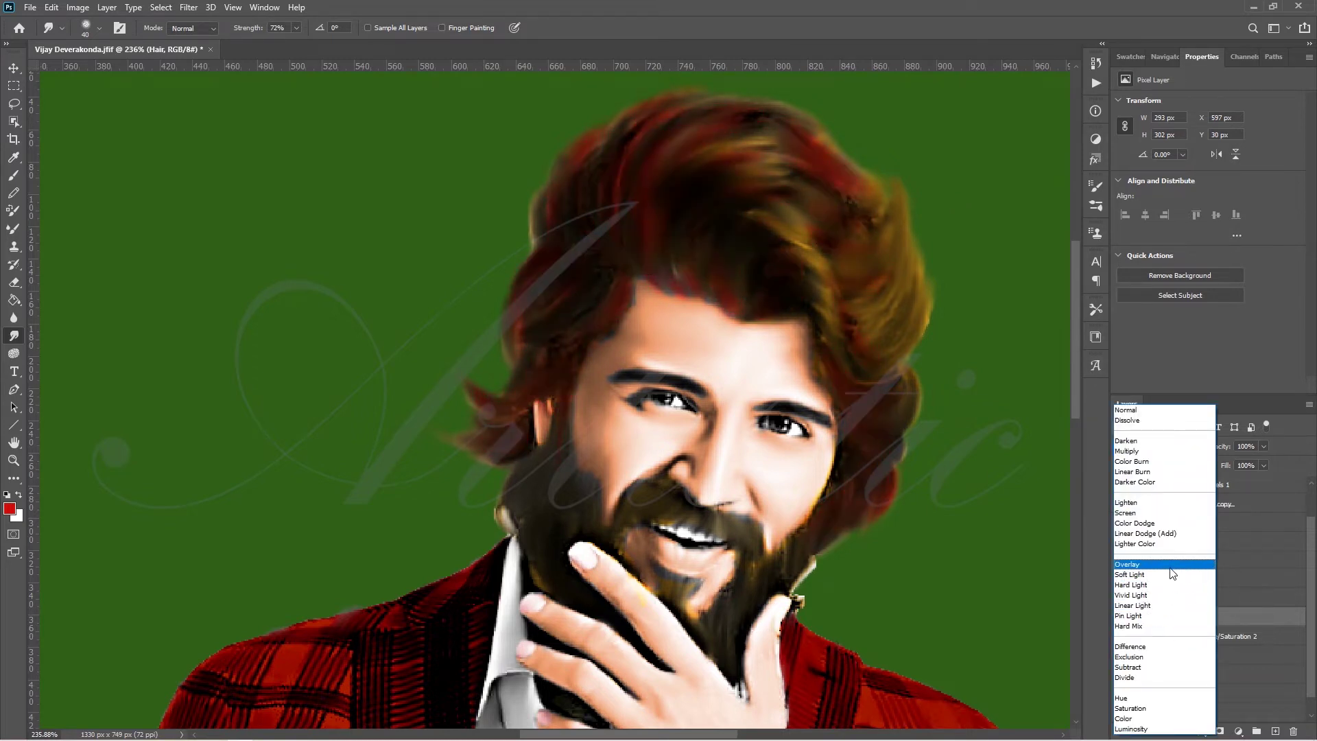
{"action": "left_click", "coordinate": [1166, 574]}
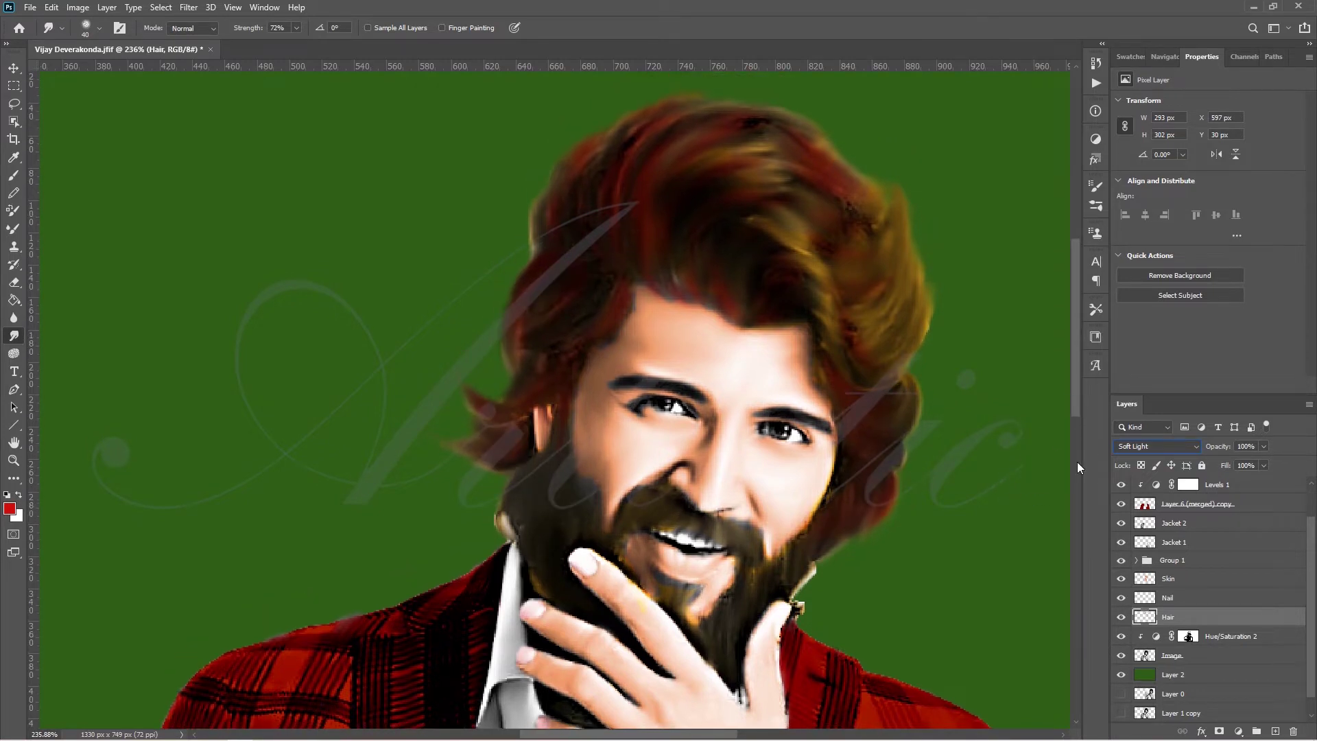
{"action": "left_click_drag", "start_coordinate": [1228, 469], "coordinate": [1200, 469]}
- On a new Layer 8, paint fine golden strands through the hair with a 1 px soft round brush
{"action": "left_click", "coordinate": [1275, 731]}
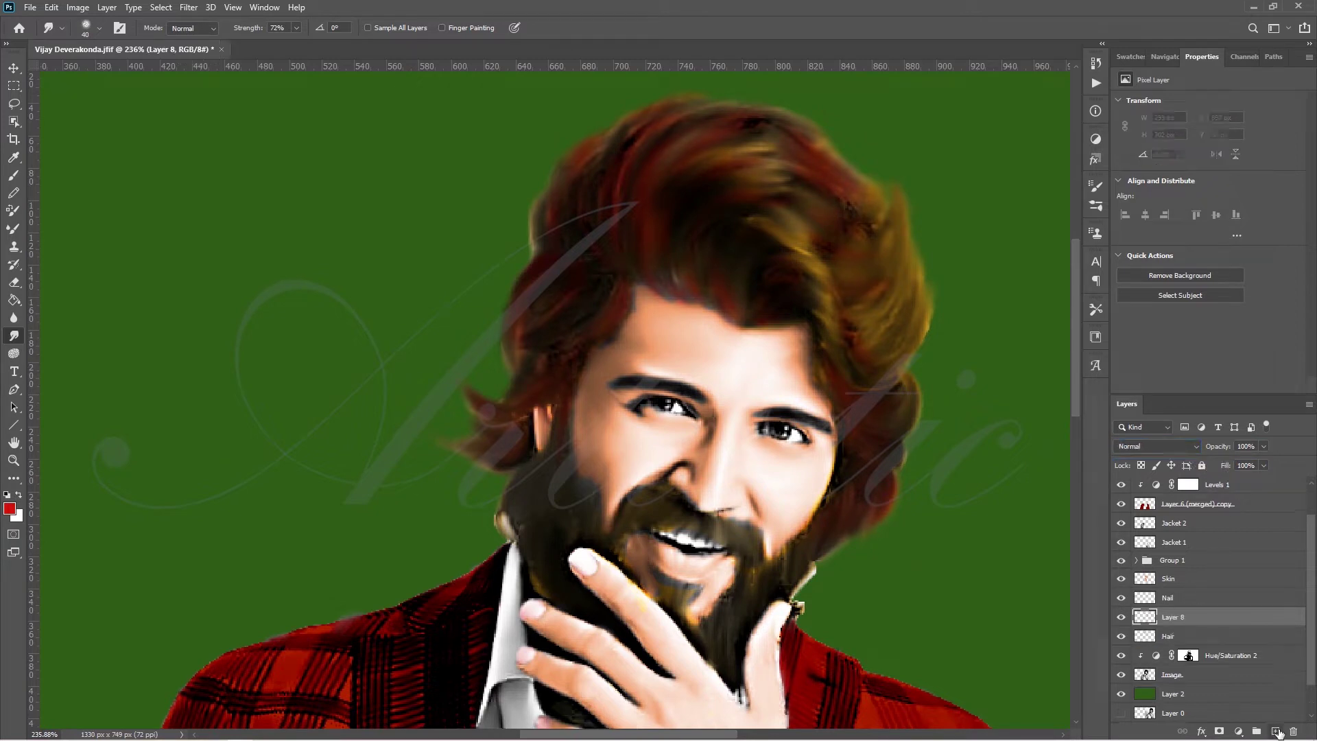
{"action": "left_click", "coordinate": [15, 177]}
{"action": "left_click", "coordinate": [1095, 206]}
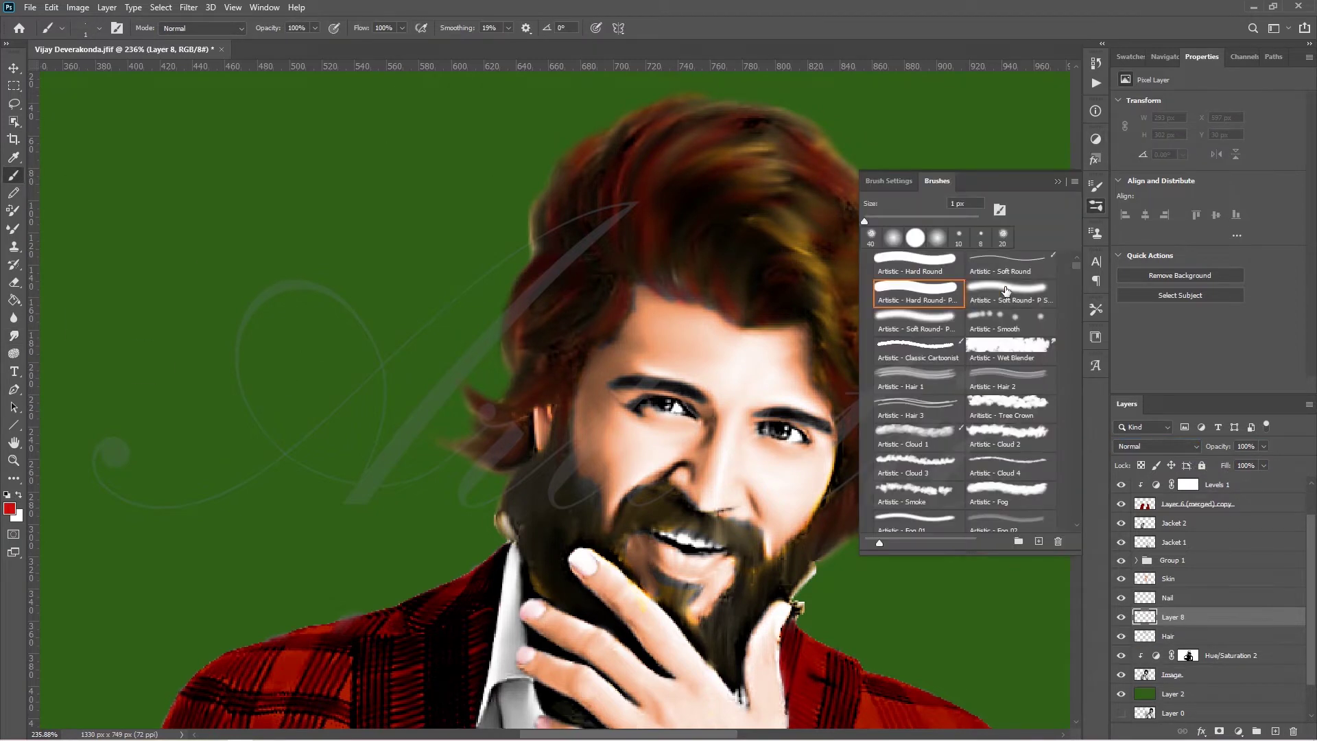
{"action": "left_click", "coordinate": [1007, 290]}
{"action": "left_click", "coordinate": [9, 508]}
{"action": "key", "text": "Return"}
{"action": "left_click_drag", "start_coordinate": [652, 267], "coordinate": [674, 184]}
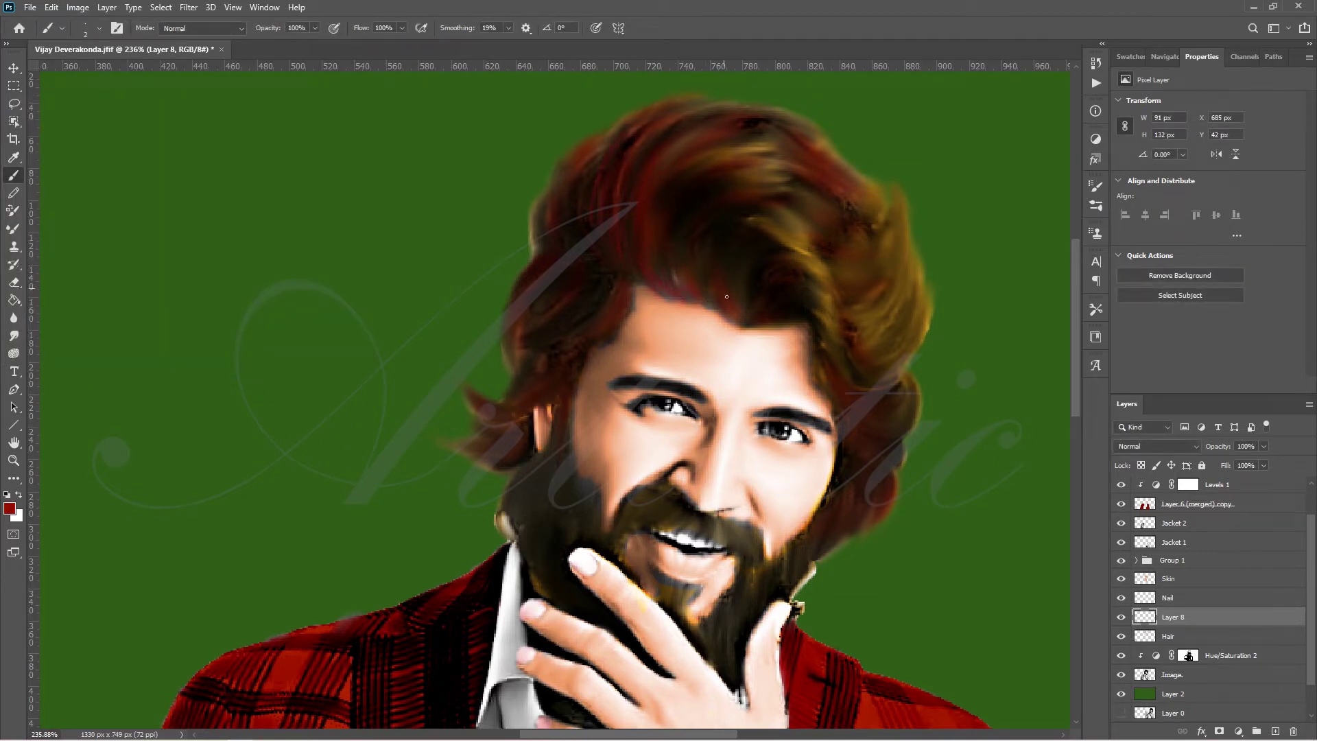
{"action": "left_click_drag", "start_coordinate": [749, 216], "coordinate": [688, 210]}
{"action": "left_click_drag", "start_coordinate": [888, 247], "coordinate": [898, 336]}
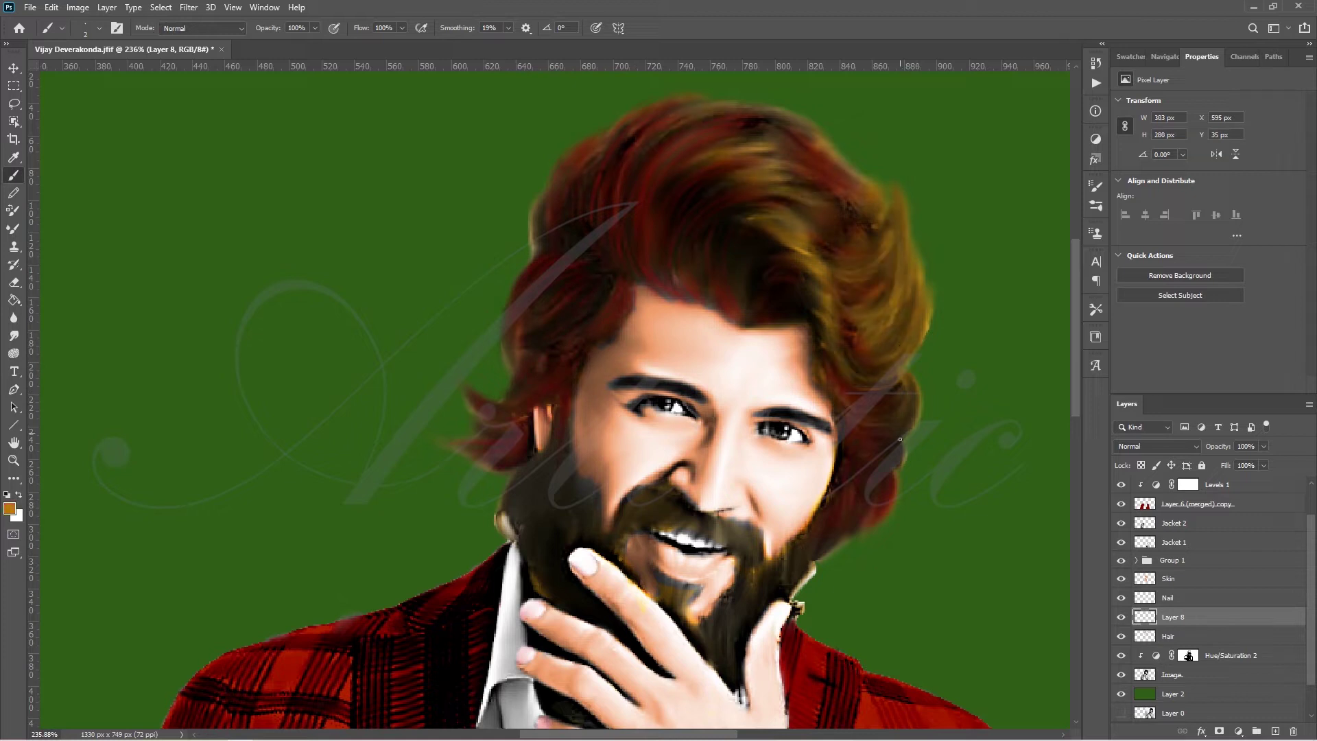
{"action": "left_click_drag", "start_coordinate": [885, 454], "coordinate": [856, 465]}
- Paint black strands along the hair's left edge and right side
{"action": "left_click", "coordinate": [9, 508]}
{"action": "left_click", "coordinate": [17, 298]}
{"action": "left_click", "coordinate": [322, 113]}
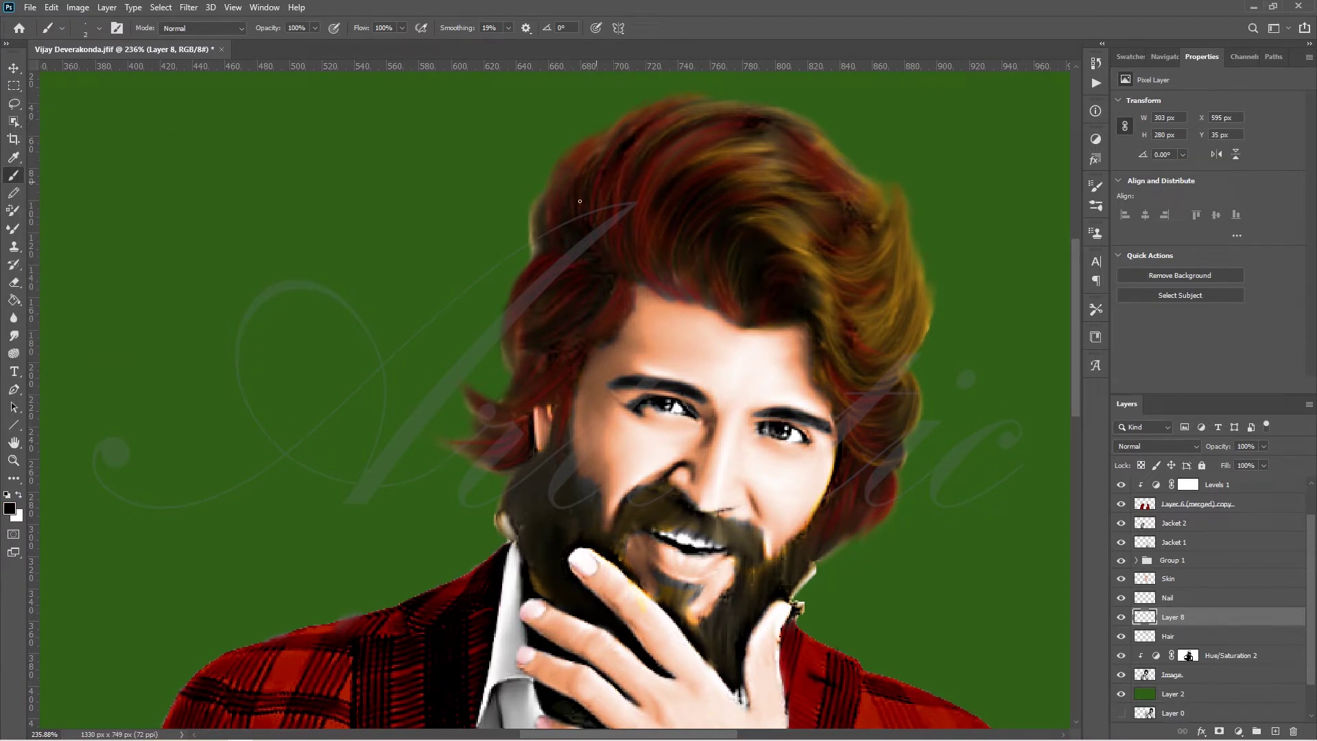
{"action": "left_click_drag", "start_coordinate": [536, 219], "coordinate": [531, 253]}
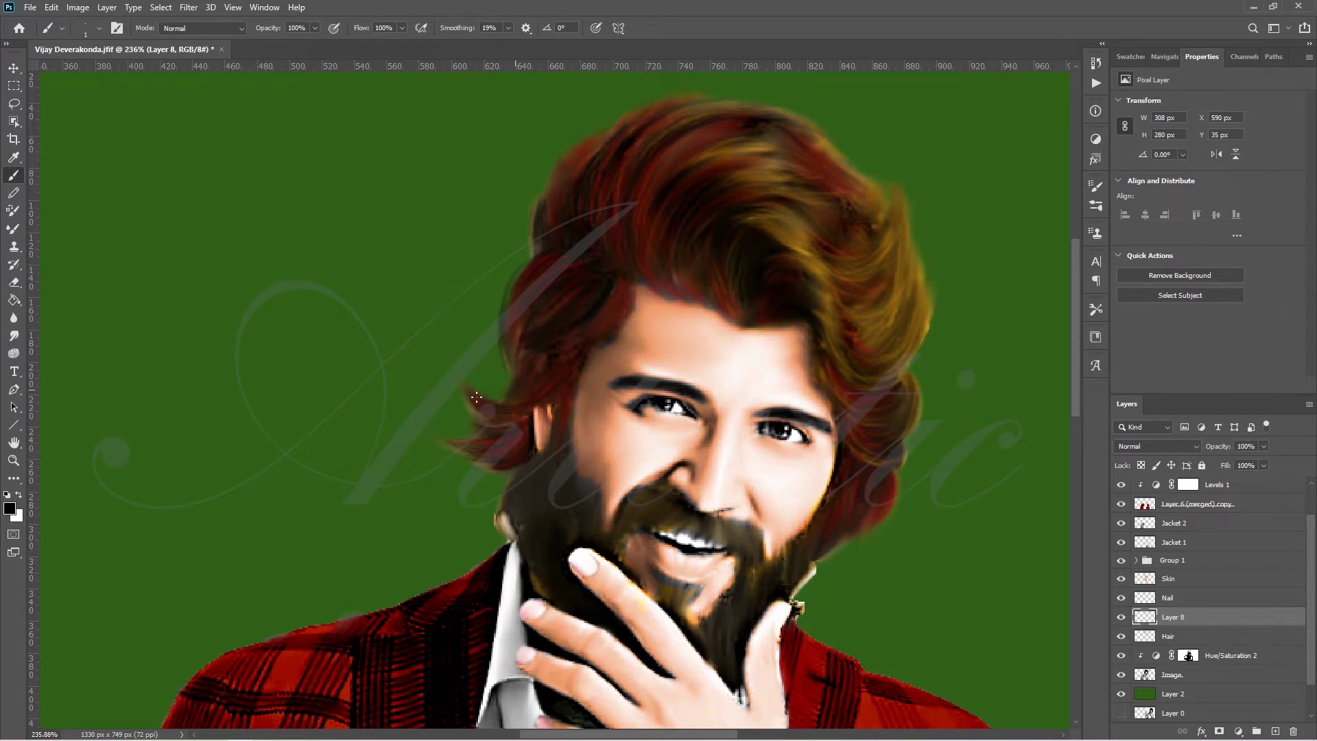
{"action": "left_click_drag", "start_coordinate": [831, 222], "coordinate": [862, 190]}
{"action": "left_click_drag", "start_coordinate": [837, 295], "coordinate": [881, 285]}
{"action": "left_click_drag", "start_coordinate": [891, 377], "coordinate": [906, 357]}
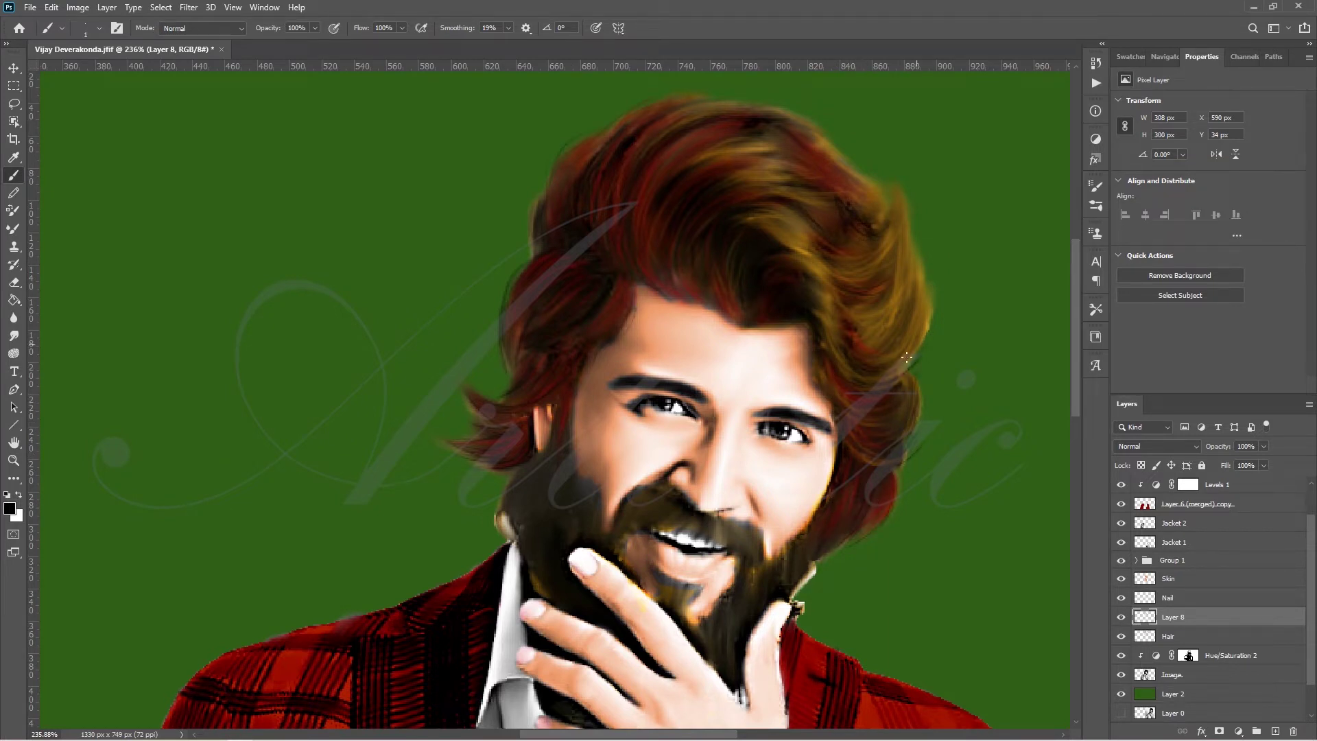
- On a new Layer 9, paint orange highlights across the top and right side of the hair
{"action": "left_click", "coordinate": [10, 508]}
{"action": "left_click", "coordinate": [361, 101]}
{"action": "left_click", "coordinate": [10, 509]}
{"action": "left_click", "coordinate": [147, 146]}
{"action": "left_click", "coordinate": [324, 127]}
{"action": "key", "text": "b"}
{"action": "key", "text": "ctrl+shift+alt+n"}
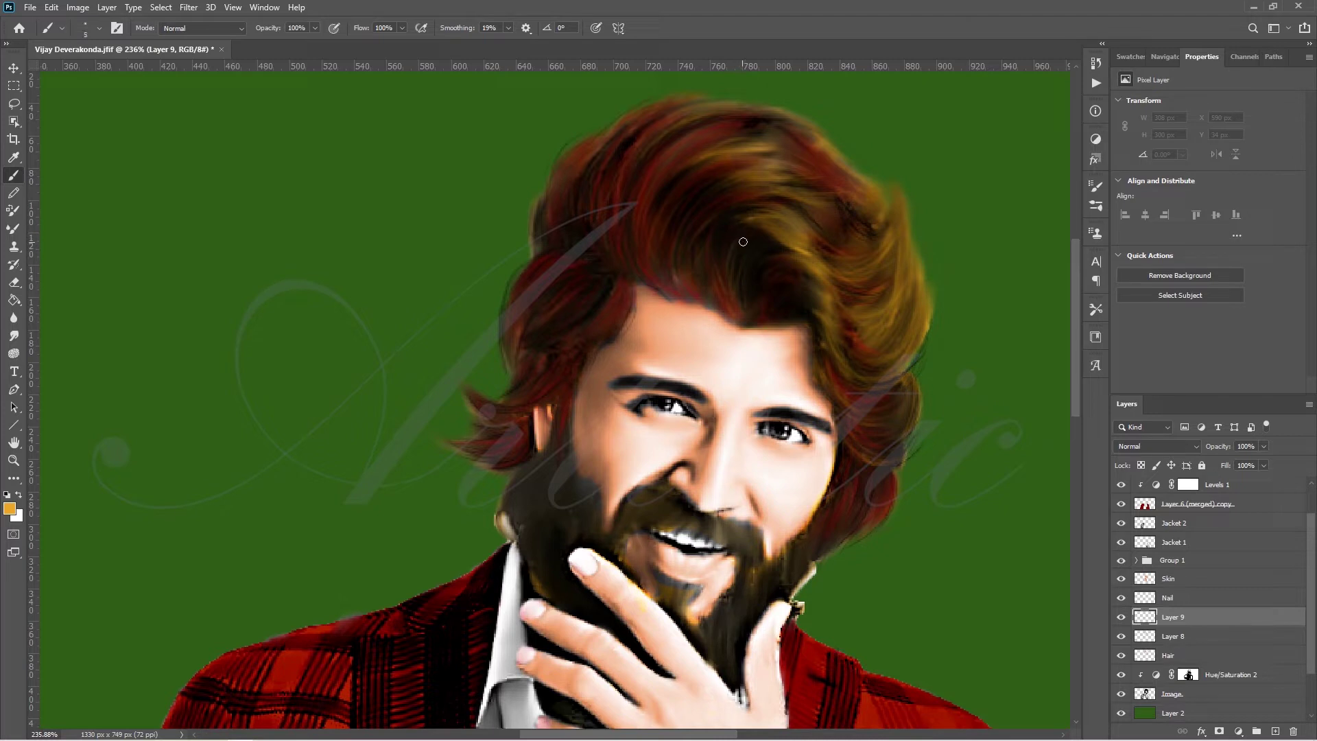
{"action": "mouse_move", "coordinate": [704, 158]}
{"action": "left_mouse_down"}
{"action": "mouse_move", "coordinate": [682, 175]}
{"action": "mouse_move", "coordinate": [758, 140]}
{"action": "mouse_move", "coordinate": [834, 317]}
{"action": "mouse_move", "coordinate": [840, 401]}
{"action": "left_mouse_up"}
{"action": "left_click_drag", "start_coordinate": [850, 264], "coordinate": [891, 319]}
{"action": "mouse_move", "coordinate": [847, 240]}
{"action": "left_mouse_down"}
{"action": "mouse_move", "coordinate": [867, 327]}
{"action": "mouse_move", "coordinate": [909, 374]}
{"action": "left_mouse_up"}
{"action": "left_click_drag", "start_coordinate": [904, 288], "coordinate": [913, 335]}
{"action": "left_click_drag", "start_coordinate": [885, 415], "coordinate": [851, 460]}
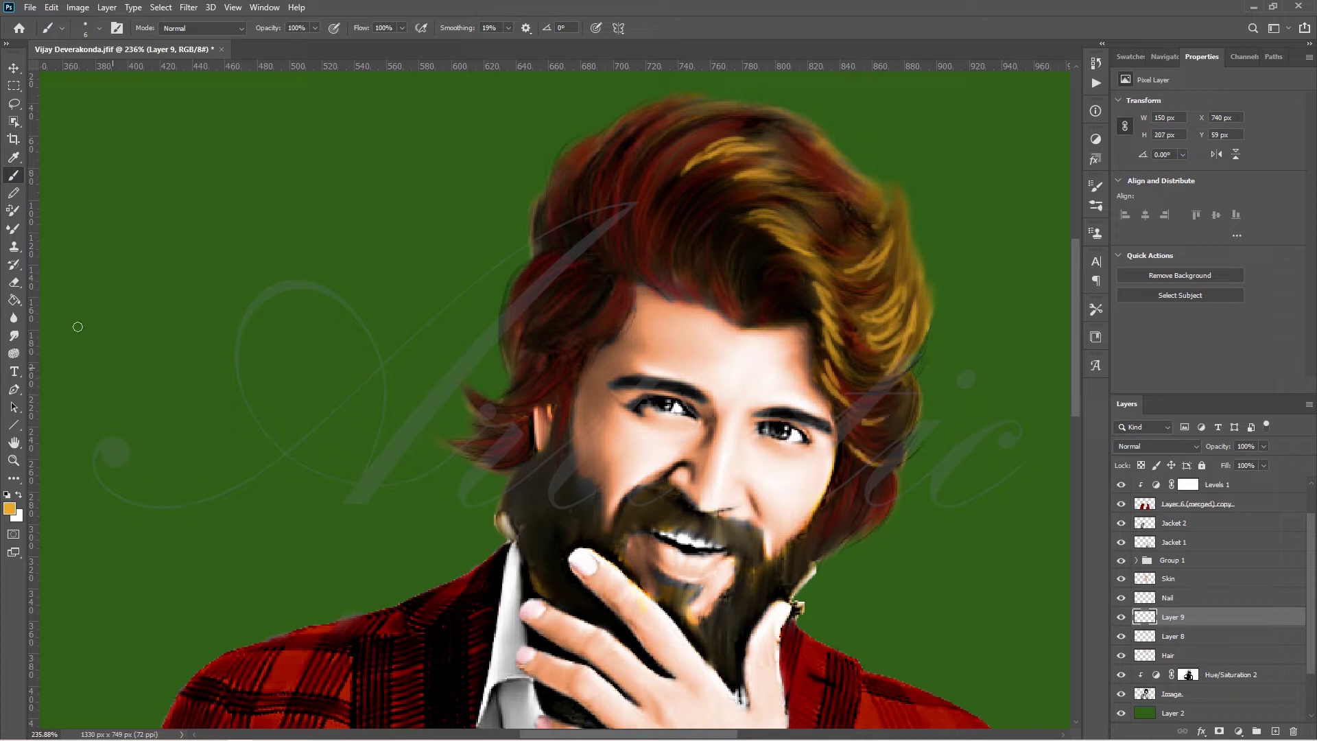
- Smudge the orange highlights into strands across the top and down the right of the hair
{"action": "left_click", "coordinate": [14, 335]}
{"action": "left_click_drag", "start_coordinate": [744, 140], "coordinate": [672, 184]}
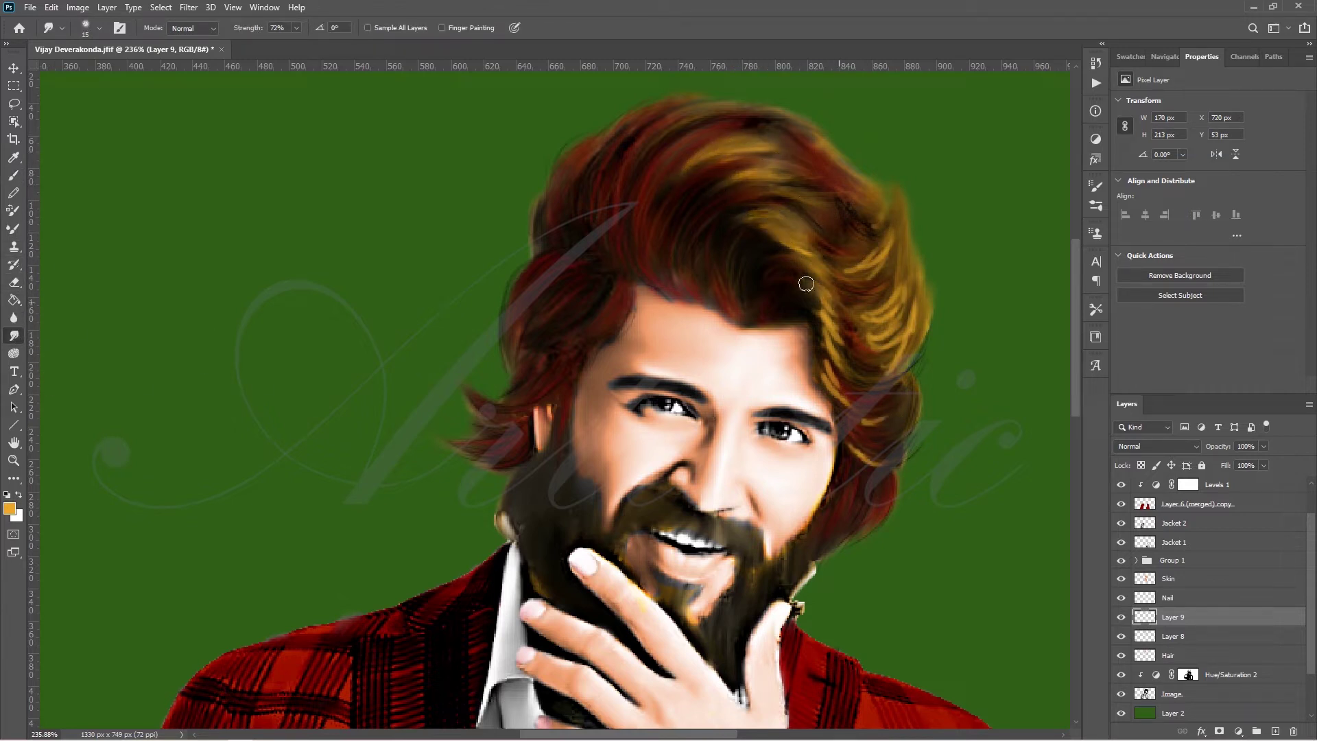
{"action": "mouse_move", "coordinate": [806, 283]}
{"action": "left_mouse_down"}
{"action": "mouse_move", "coordinate": [834, 391]}
{"action": "mouse_move", "coordinate": [868, 432]}
{"action": "mouse_move", "coordinate": [857, 457]}
{"action": "left_mouse_up"}
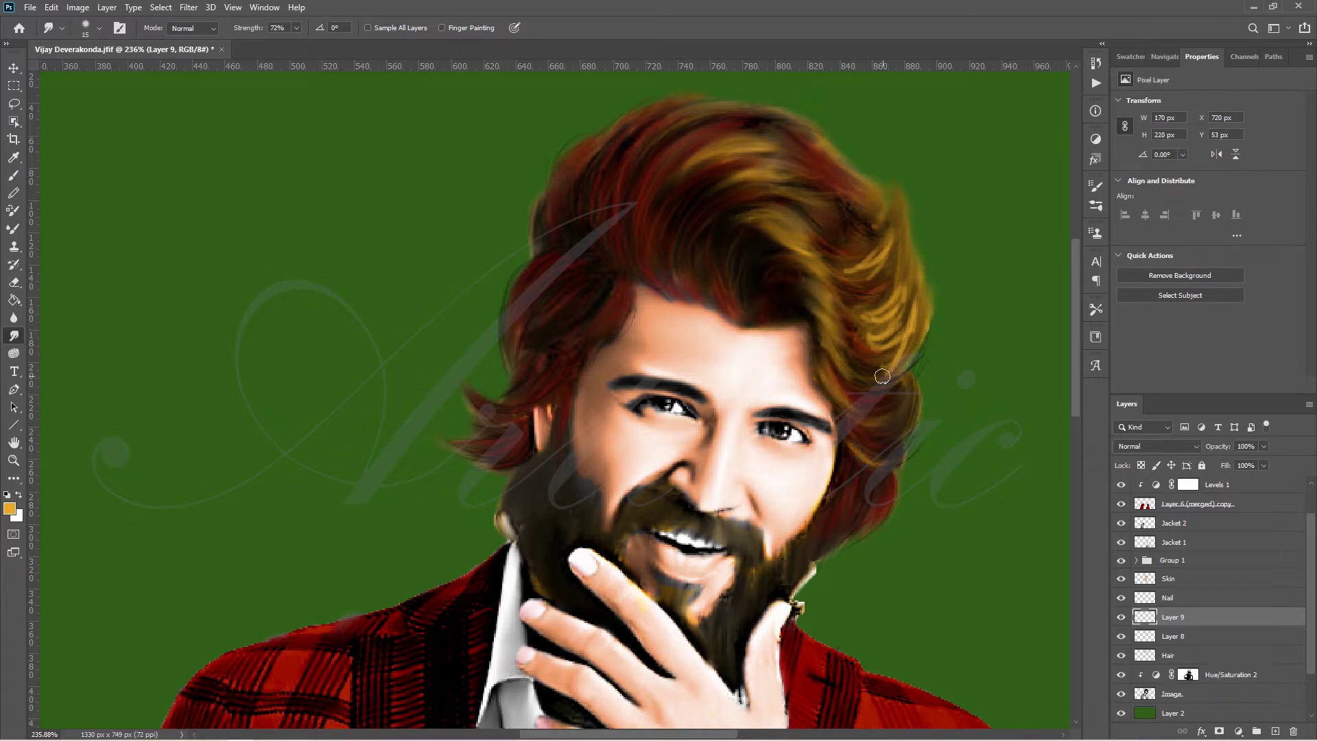
{"action": "mouse_move", "coordinate": [882, 376]}
{"action": "left_mouse_down"}
{"action": "mouse_move", "coordinate": [895, 339]}
{"action": "mouse_move", "coordinate": [871, 322]}
{"action": "left_mouse_up"}
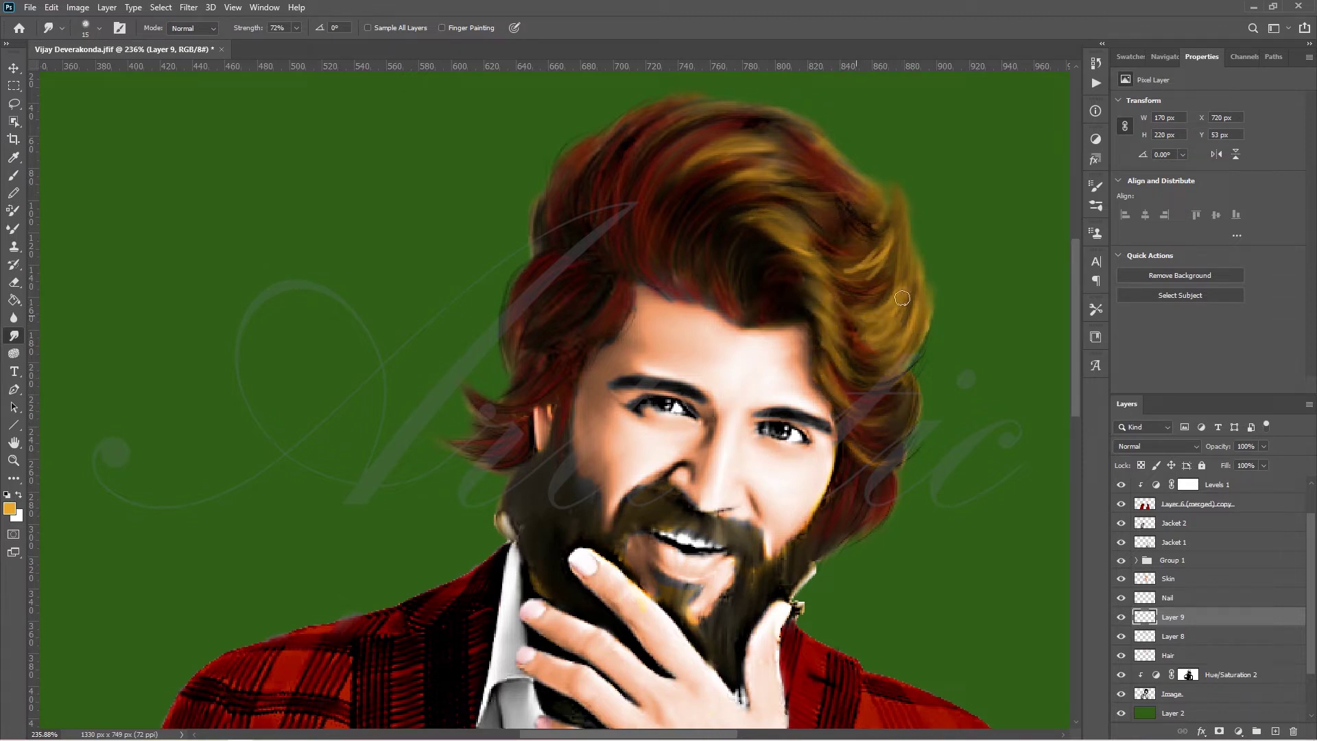
- Move Layer 8 above Layer 9 in the Layers panel
{"action": "double_click", "coordinate": [1179, 634]}
{"action": "key", "text": "Escape"}
{"action": "left_click_drag", "start_coordinate": [1179, 635], "coordinate": [1183, 610]}
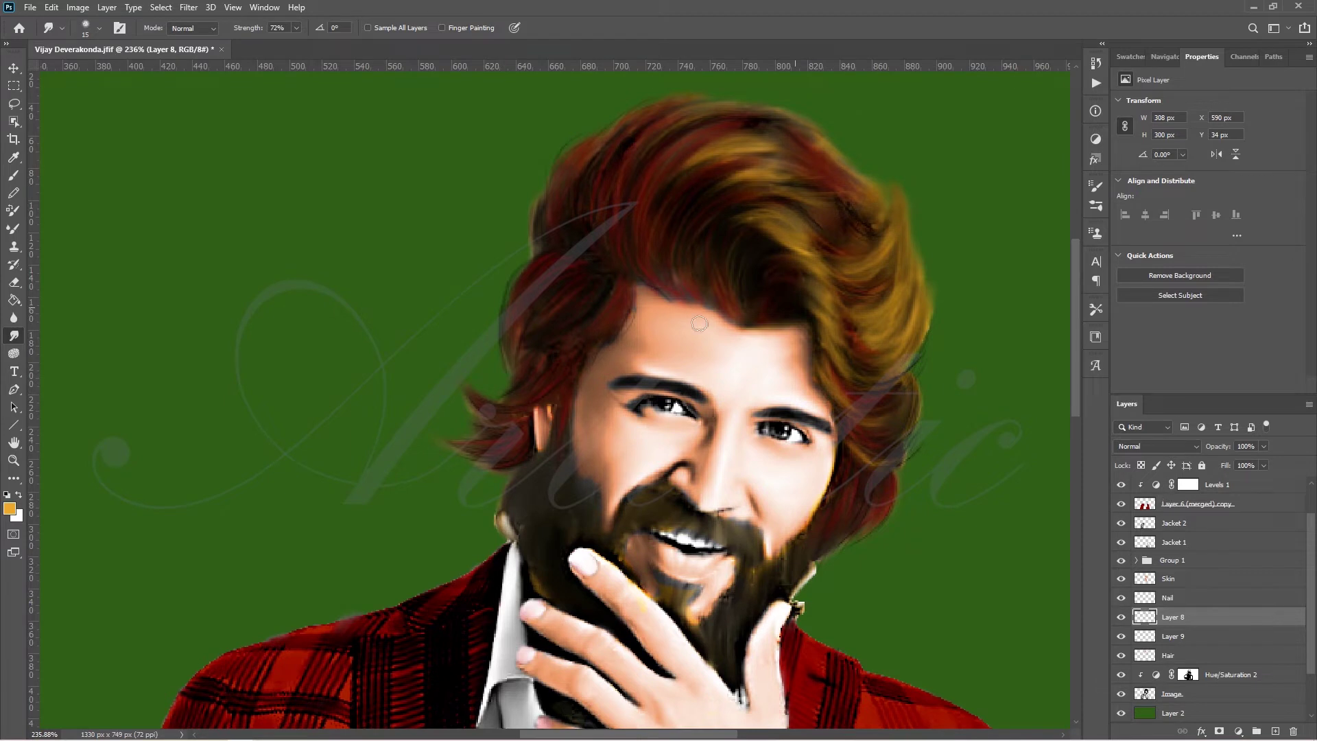
- Paint thin light peach strands in the middle and right of the hair with a 1 px brush
{"action": "left_click", "coordinate": [1121, 616]}
{"action": "left_click", "coordinate": [9, 508]}
{"action": "left_click", "coordinate": [329, 113]}
{"action": "key", "text": "b"}
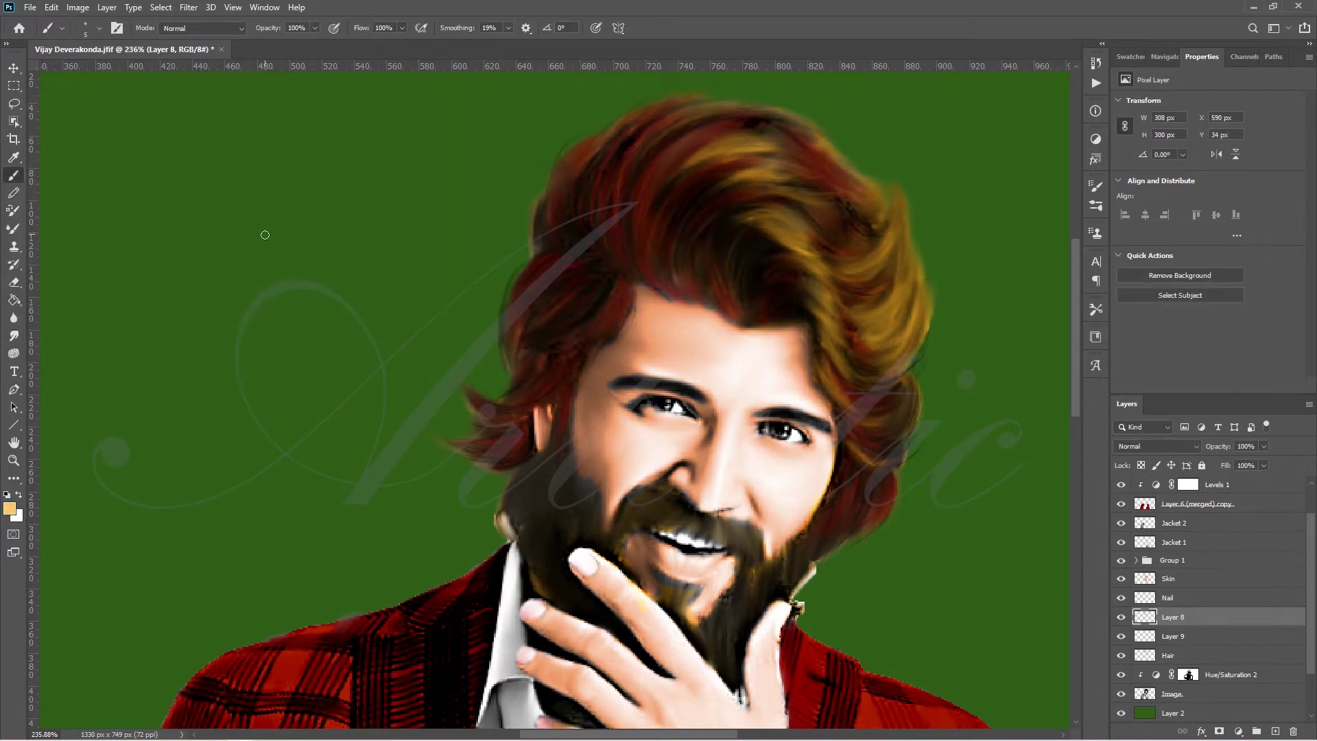
{"action": "key", "text": "bracketleft"}
{"action": "key", "text": "bracketleft"}
{"action": "key", "text": "bracketleft"}
{"action": "left_click_drag", "start_coordinate": [778, 260], "coordinate": [799, 256]}
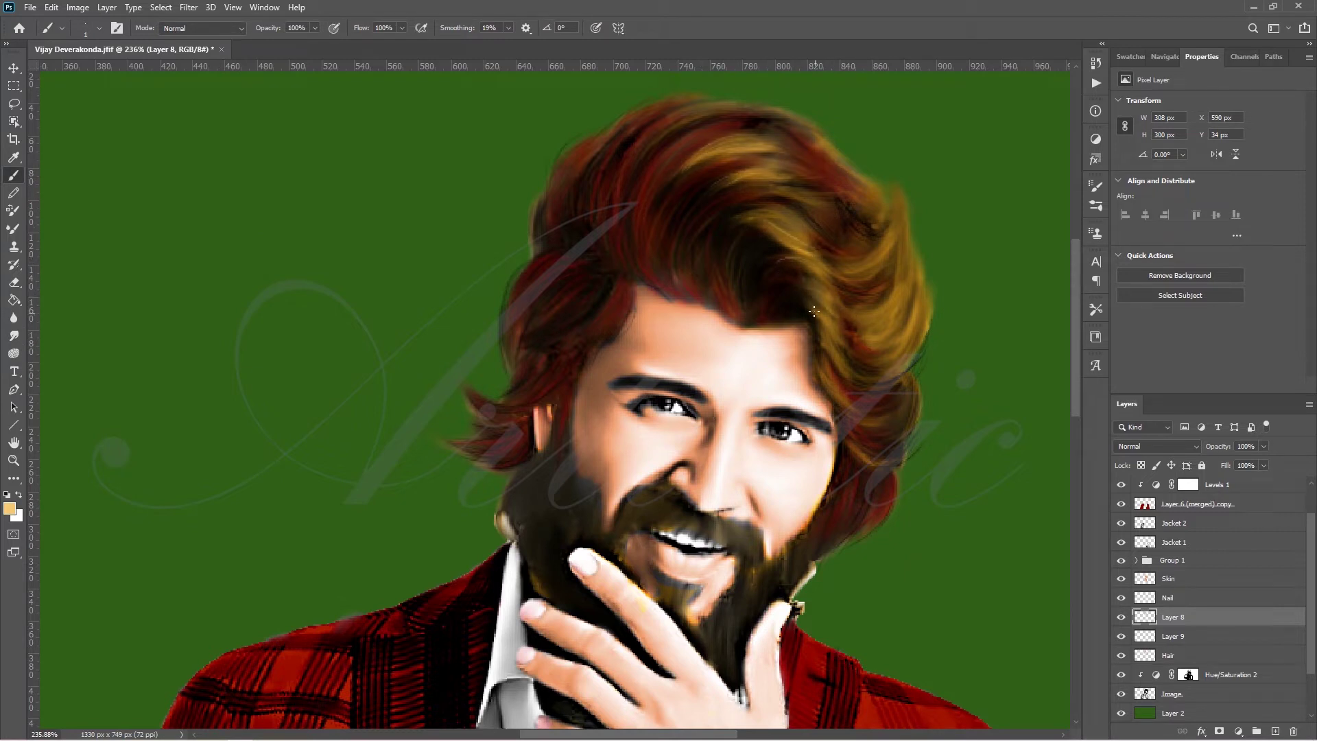
{"action": "left_click_drag", "start_coordinate": [820, 330], "coordinate": [844, 405]}
{"action": "mouse_move", "coordinate": [899, 304]}
{"action": "left_mouse_down"}
{"action": "mouse_move", "coordinate": [862, 320]}
{"action": "mouse_move", "coordinate": [898, 282]}
{"action": "left_mouse_up"}
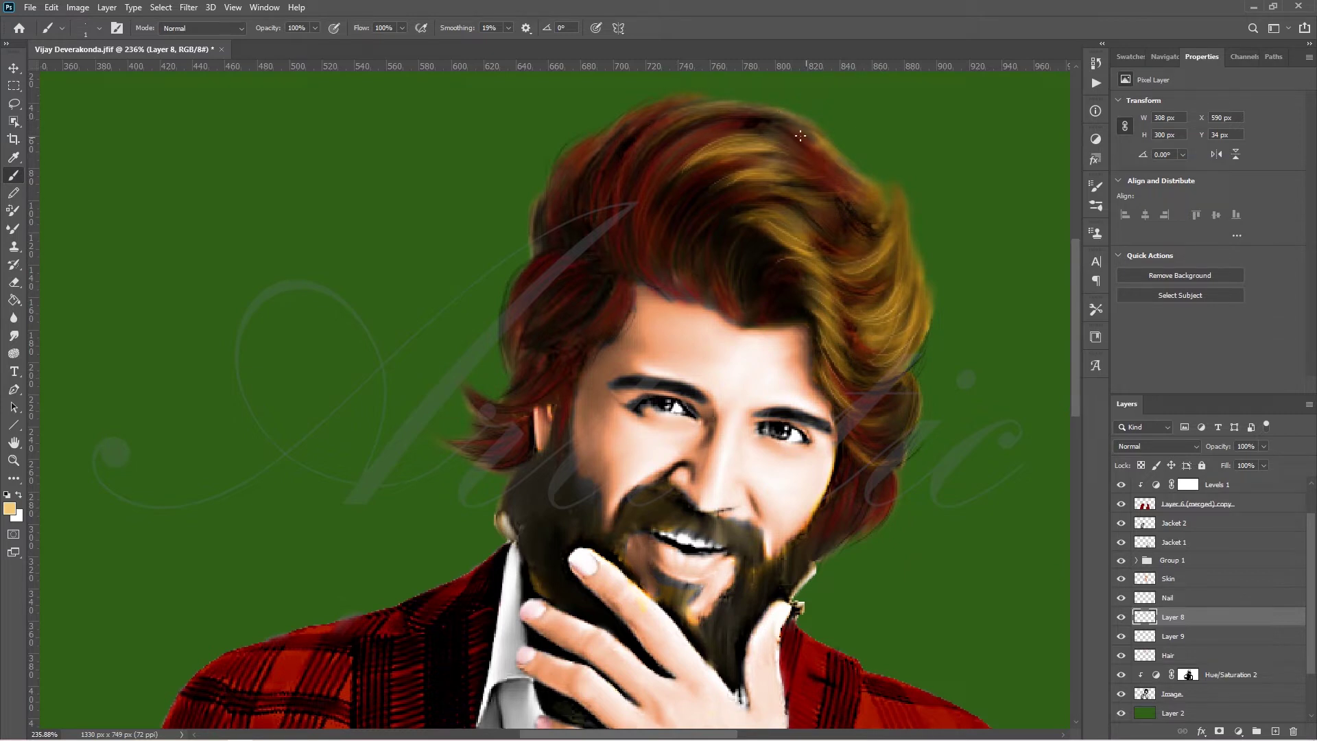
- Add more light peach strands along the upper-right, right and upper-left hair edges
{"action": "left_click_drag", "start_coordinate": [800, 135], "coordinate": [863, 213]}
{"action": "mouse_move", "coordinate": [911, 329]}
{"action": "left_mouse_down"}
{"action": "mouse_move", "coordinate": [919, 281]}
{"action": "mouse_move", "coordinate": [896, 179]}
{"action": "left_mouse_up"}
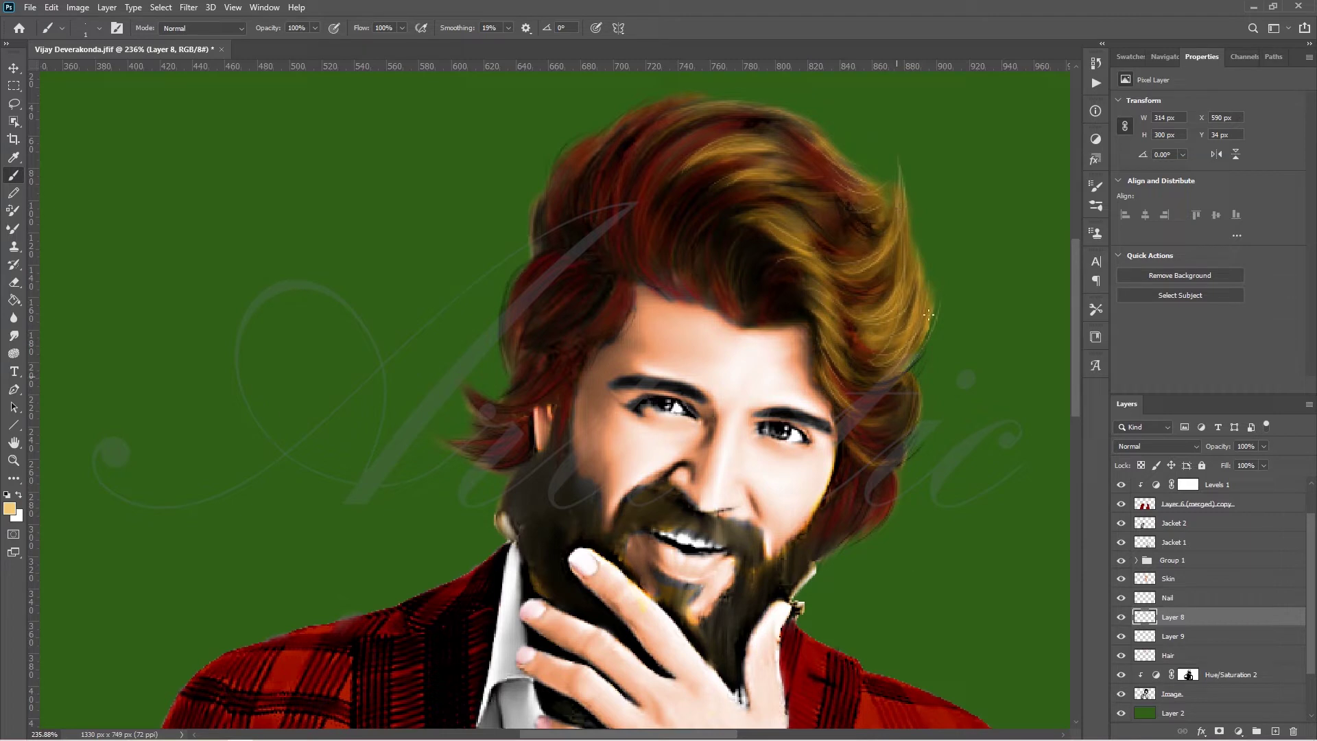
{"action": "left_click_drag", "start_coordinate": [917, 376], "coordinate": [904, 430]}
{"action": "left_click_drag", "start_coordinate": [535, 245], "coordinate": [536, 210]}
{"action": "mouse_move", "coordinate": [685, 271]}
{"action": "left_mouse_down"}
{"action": "mouse_move", "coordinate": [647, 180]}
{"action": "mouse_move", "coordinate": [616, 155]}
{"action": "left_mouse_up"}
{"action": "mouse_move", "coordinate": [762, 312]}
{"action": "left_mouse_down"}
{"action": "mouse_move", "coordinate": [769, 274]}
{"action": "mouse_move", "coordinate": [751, 271]}
{"action": "left_mouse_up"}
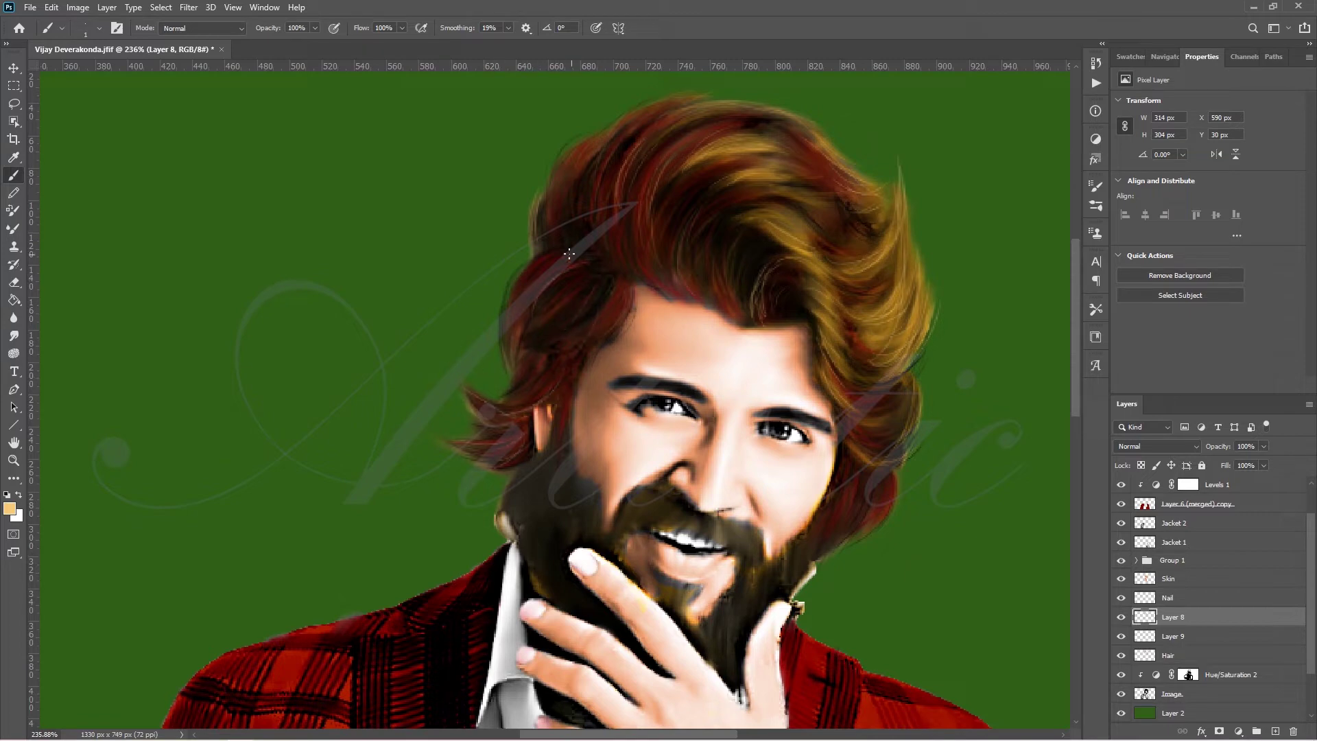
{"action": "left_click_drag", "start_coordinate": [1078, 387], "coordinate": [1078, 415]}
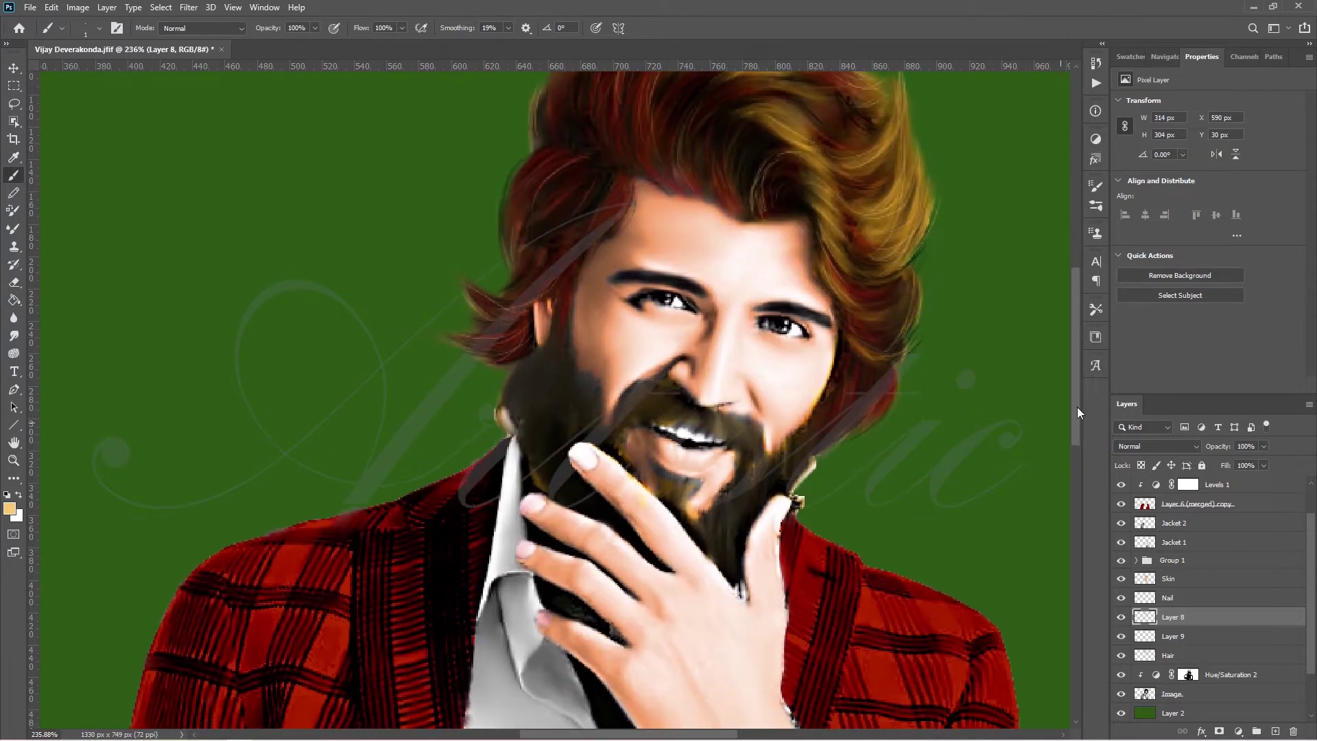
- Set black as the paint colour and rename the hair layer to 'Hair Layer 2'
{"action": "left_click", "coordinate": [9, 509]}
{"action": "left_click", "coordinate": [1172, 635]}
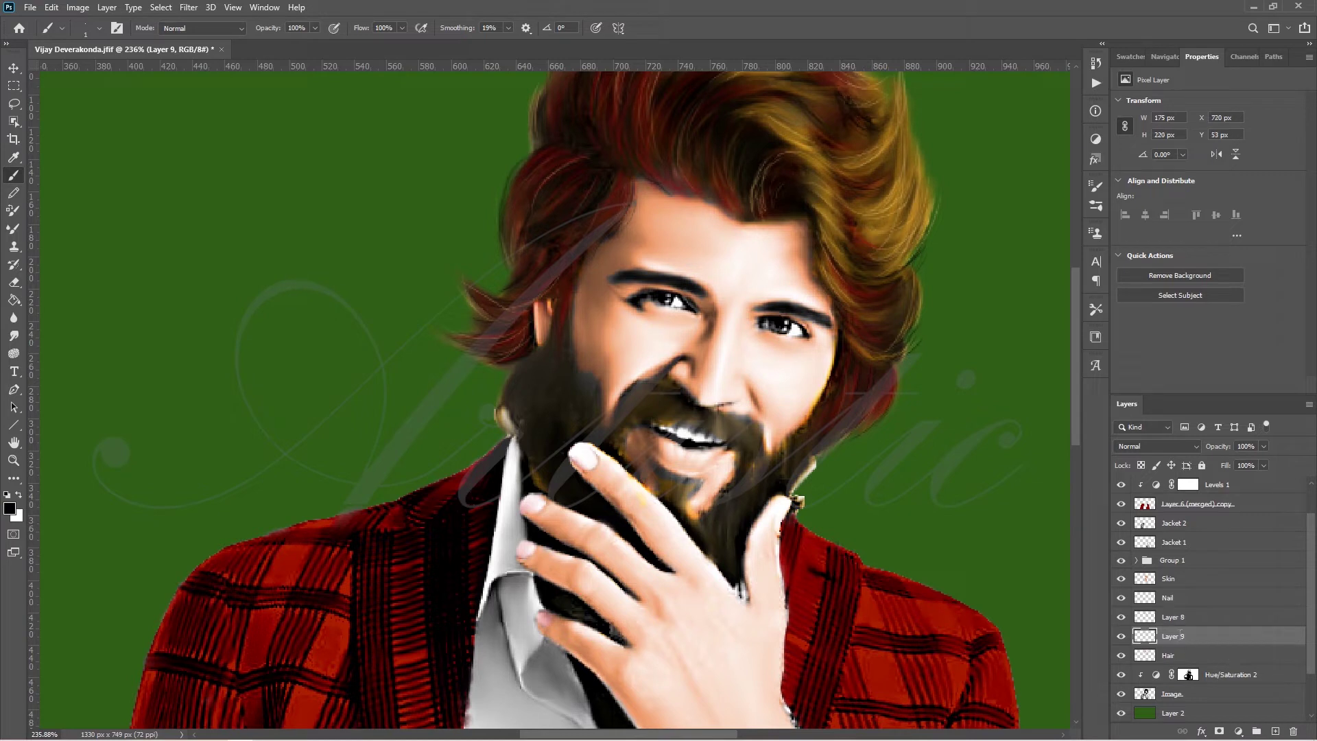
{"action": "double_click", "coordinate": [1173, 636]}
{"action": "type", "text": "Hair Layer 2"}
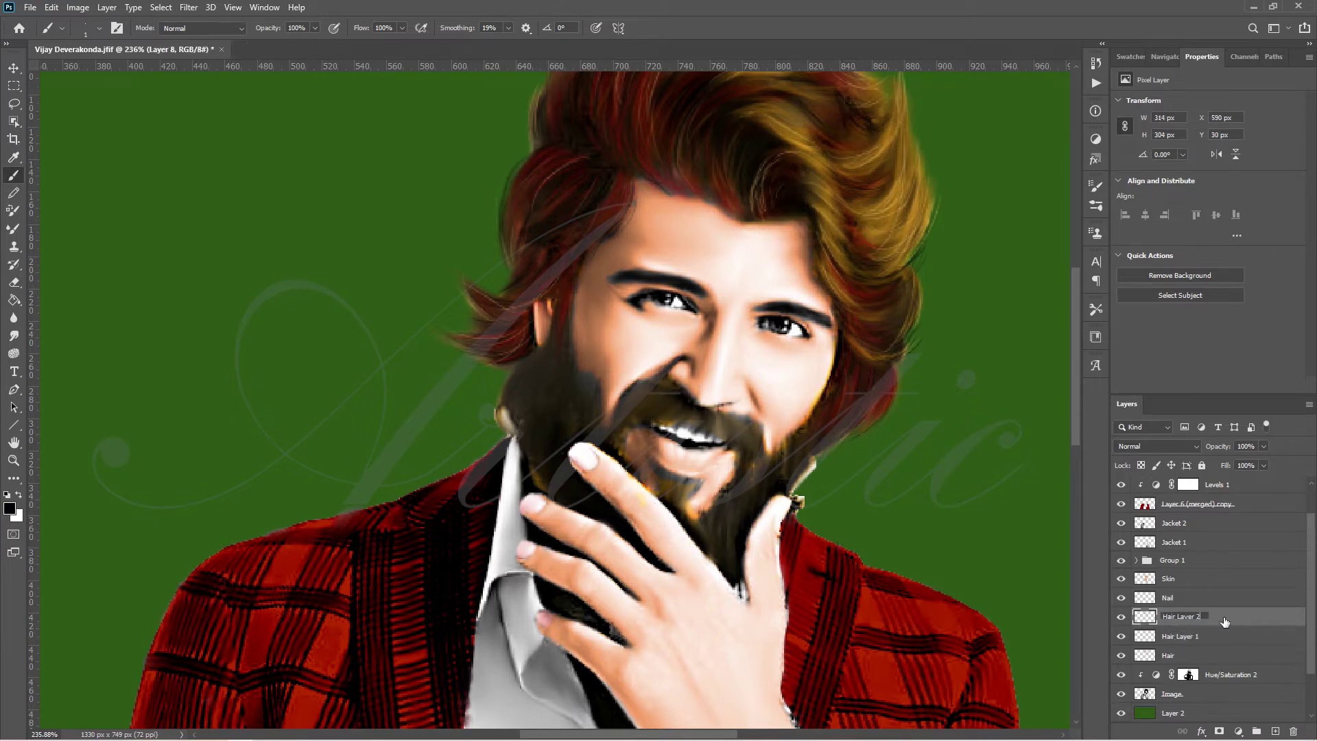
{"action": "key", "text": "Return"}
- On a new layer, paint dark strands into the beard and over the moustache
{"action": "left_click", "coordinate": [1273, 731]}
{"action": "left_click_drag", "start_coordinate": [575, 329], "coordinate": [565, 357]}
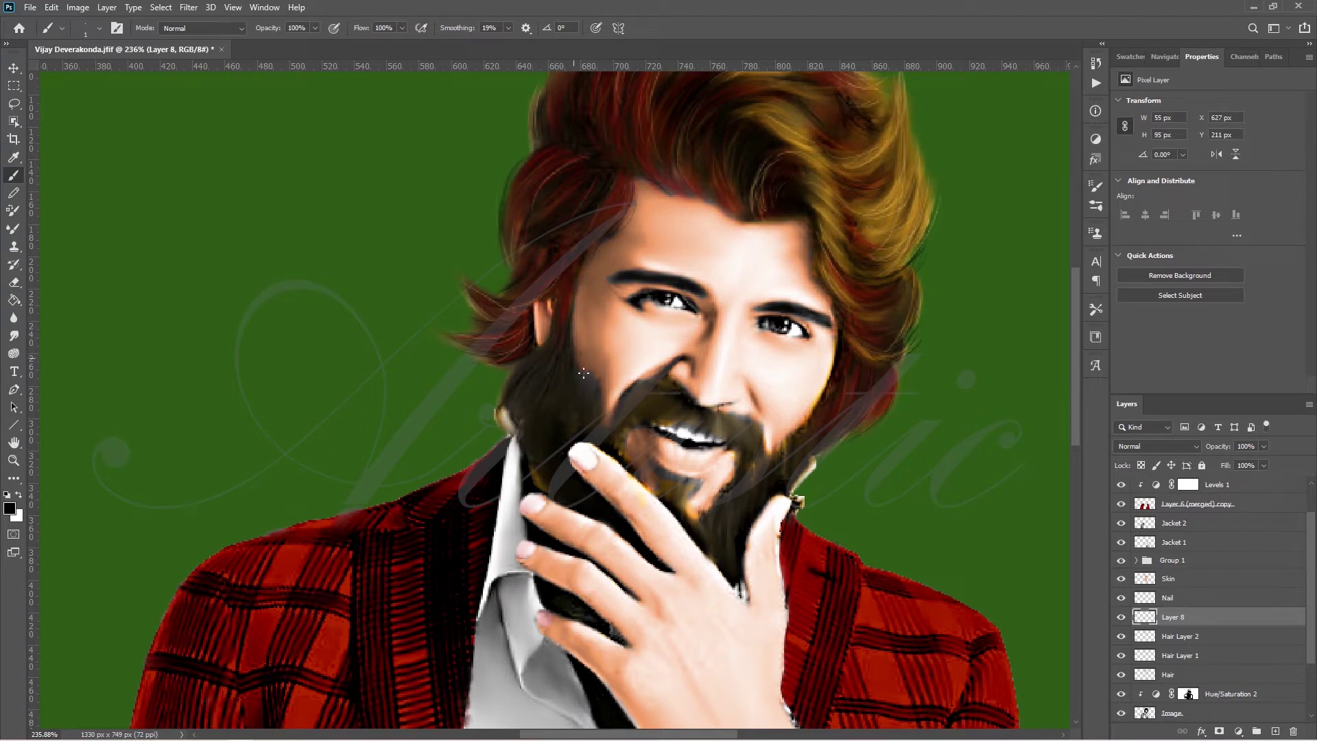
{"action": "left_click_drag", "start_coordinate": [583, 373], "coordinate": [603, 419]}
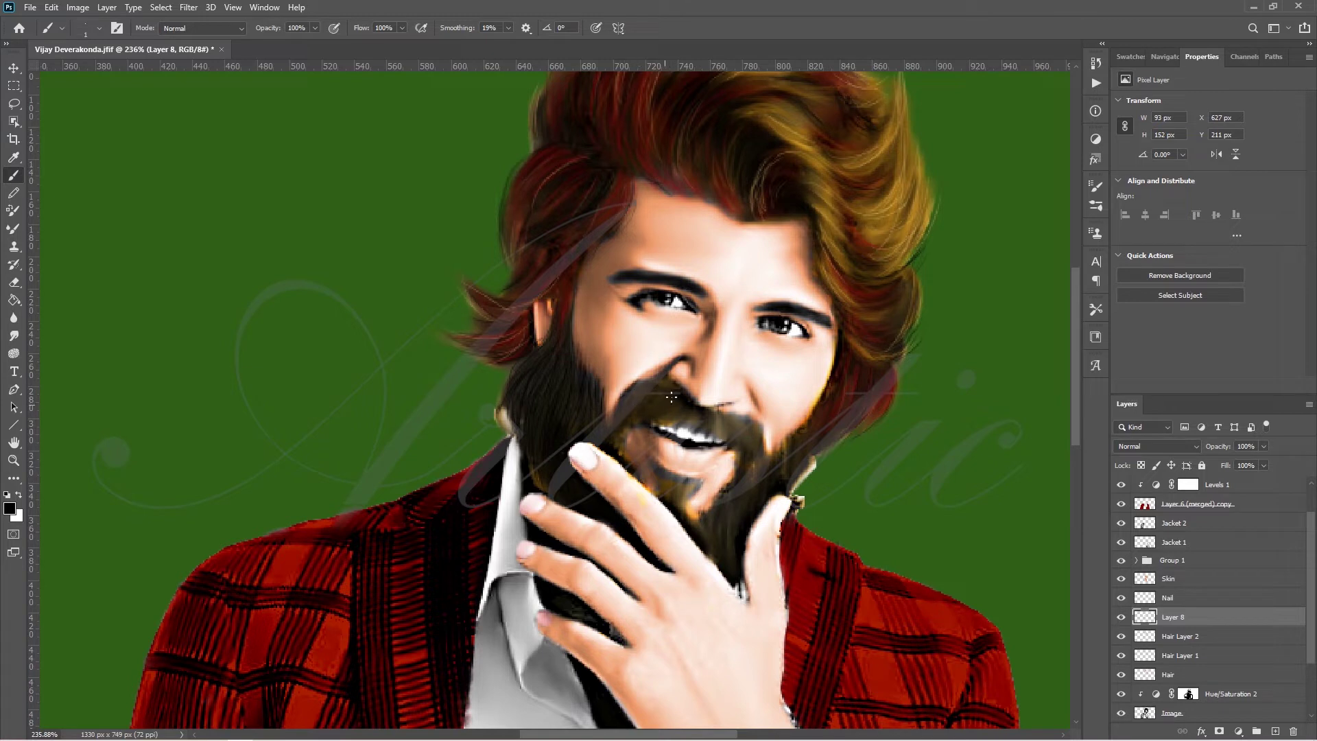
{"action": "mouse_move", "coordinate": [671, 396]}
{"action": "left_mouse_down"}
{"action": "mouse_move", "coordinate": [684, 426]}
{"action": "mouse_move", "coordinate": [718, 420]}
{"action": "left_mouse_up"}
- Undo the last stroke and repaint dark strokes along the moustache's top and right edge
{"action": "left_click", "coordinate": [1095, 62]}
{"action": "left_click", "coordinate": [994, 162]}
{"action": "left_click", "coordinate": [1095, 62]}
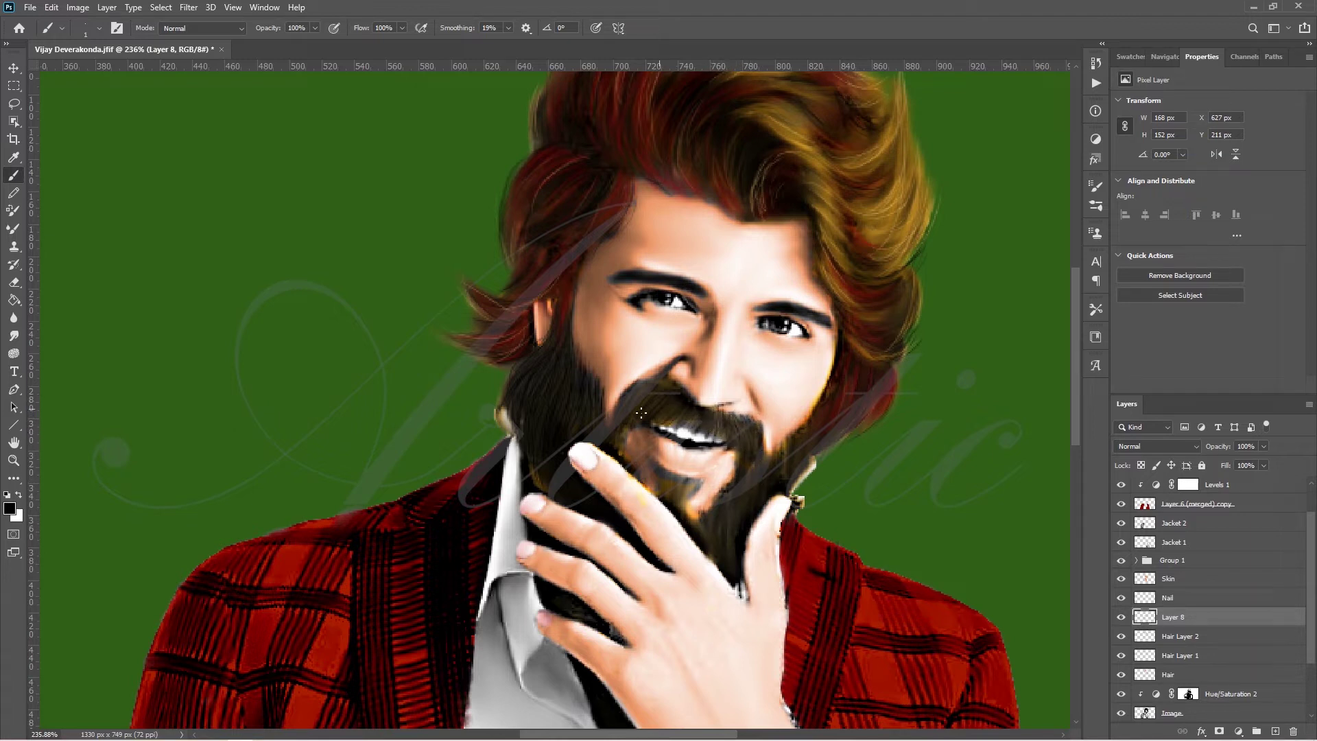
{"action": "left_click_drag", "start_coordinate": [630, 386], "coordinate": [645, 384]}
{"action": "left_click_drag", "start_coordinate": [746, 432], "coordinate": [767, 447]}
{"action": "scroll", "coordinate": [1293, 545], "scroll_direction": "up", "scroll_amount": 2}
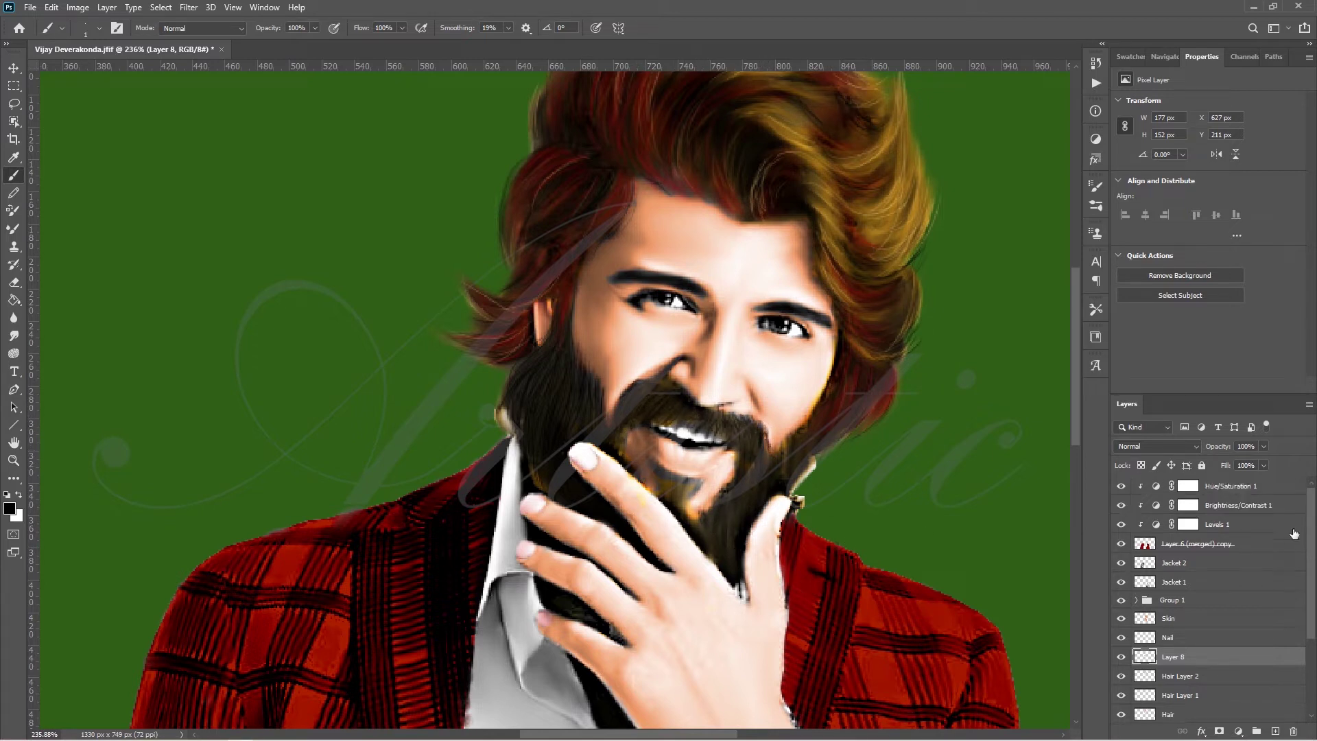
{"action": "left_click", "coordinate": [1262, 525]}
{"action": "left_click", "coordinate": [1268, 491]}
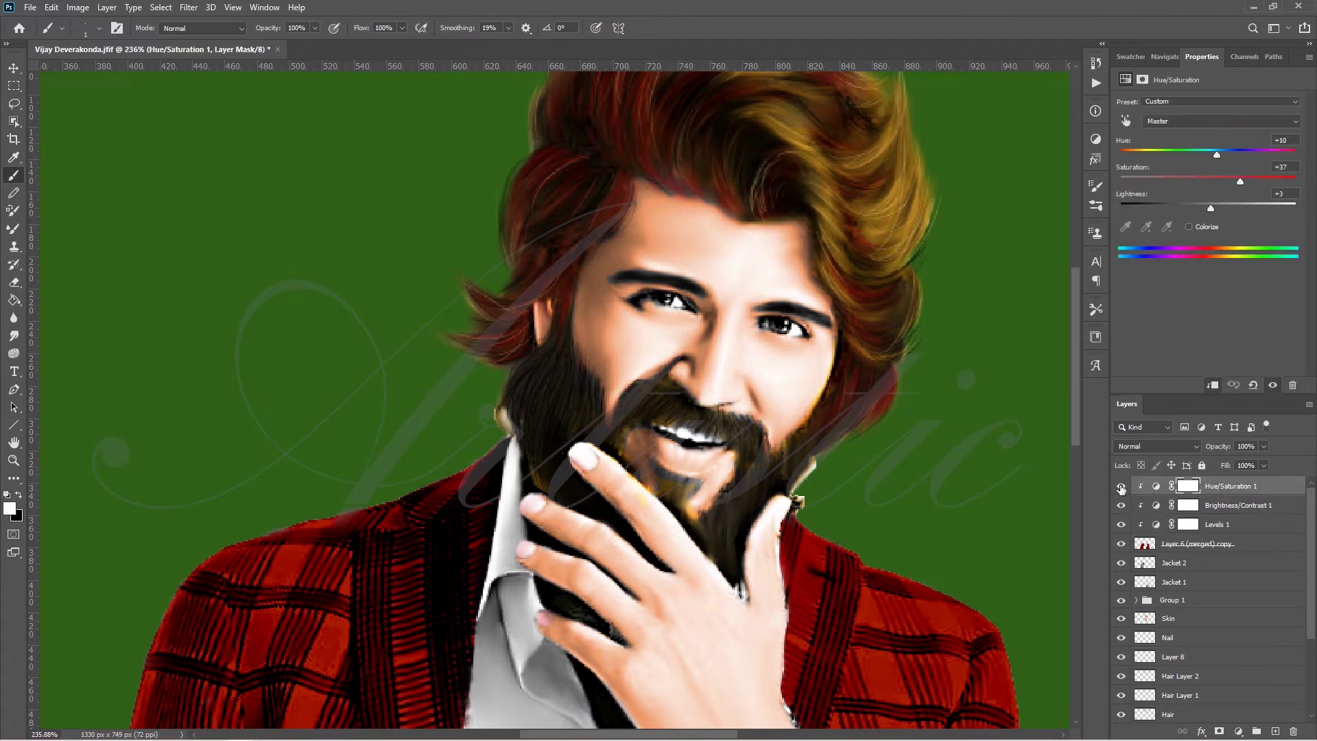
{"action": "scroll", "coordinate": [1125, 643], "scroll_direction": "down", "scroll_amount": 3}
{"action": "left_click", "coordinate": [1132, 637]}
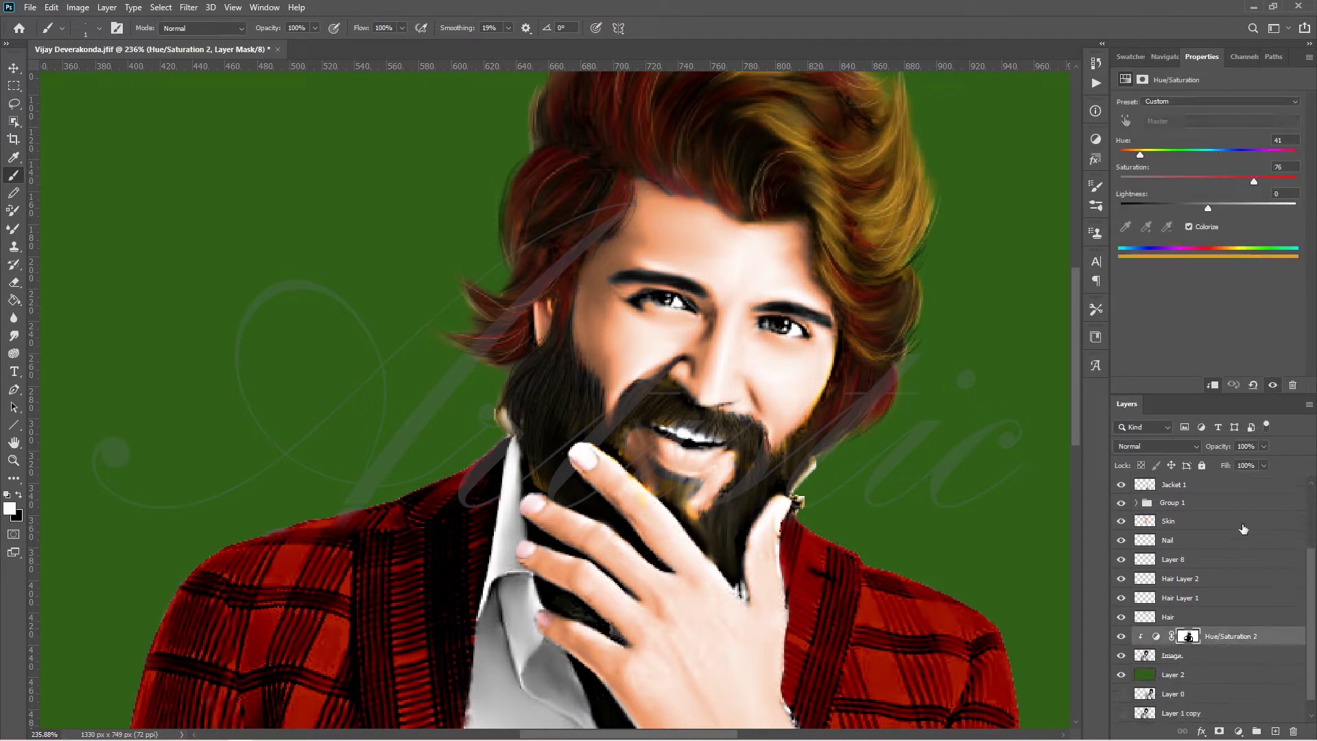
{"action": "key", "text": "e"}
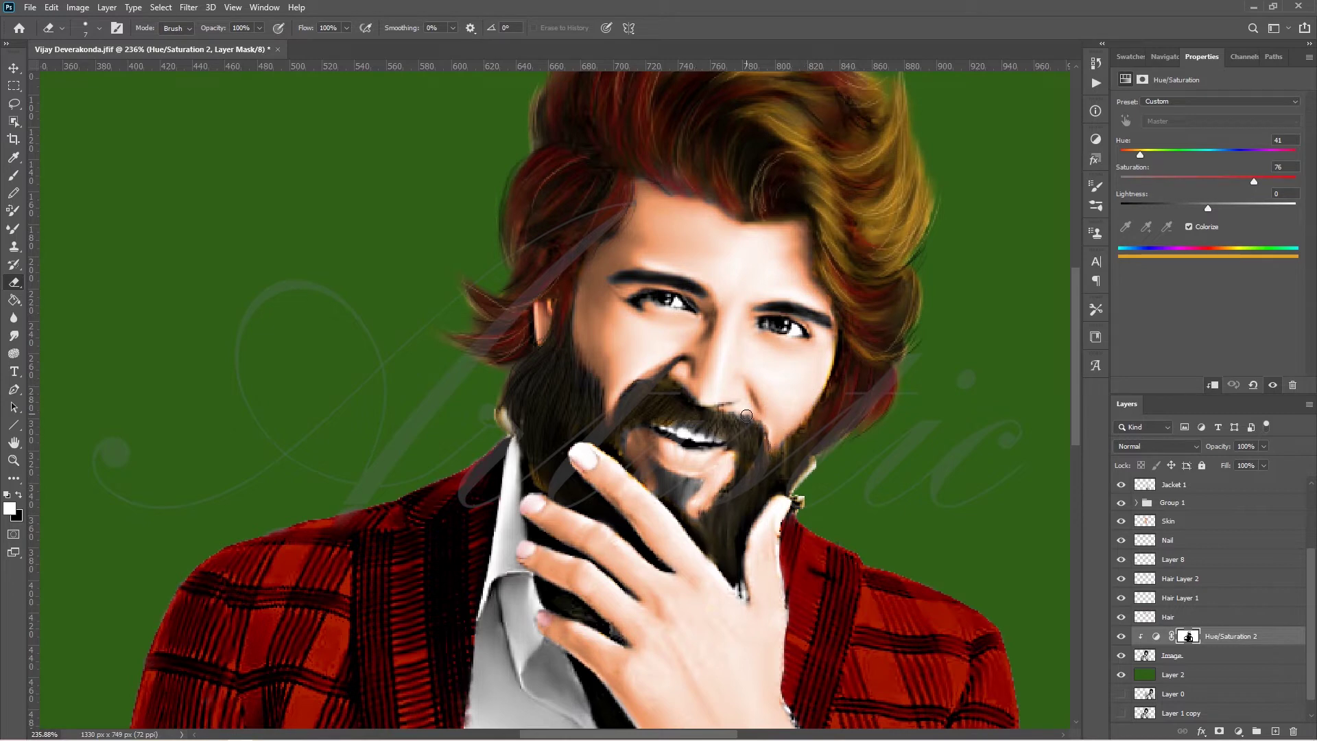
{"action": "left_click", "coordinate": [1180, 522]}
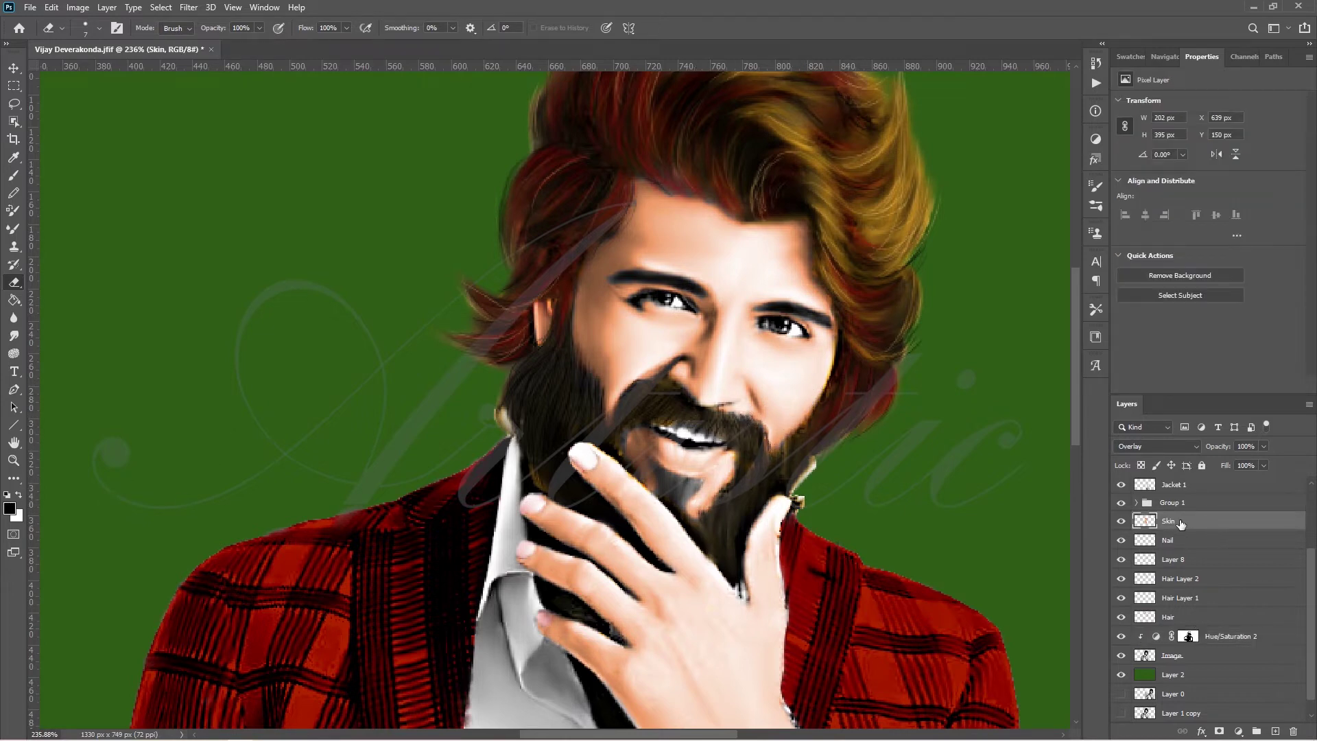
{"action": "left_click", "coordinate": [10, 508]}
{"action": "left_click", "coordinate": [295, 513]}
{"action": "key", "text": "Return"}
{"action": "key", "text": "b"}
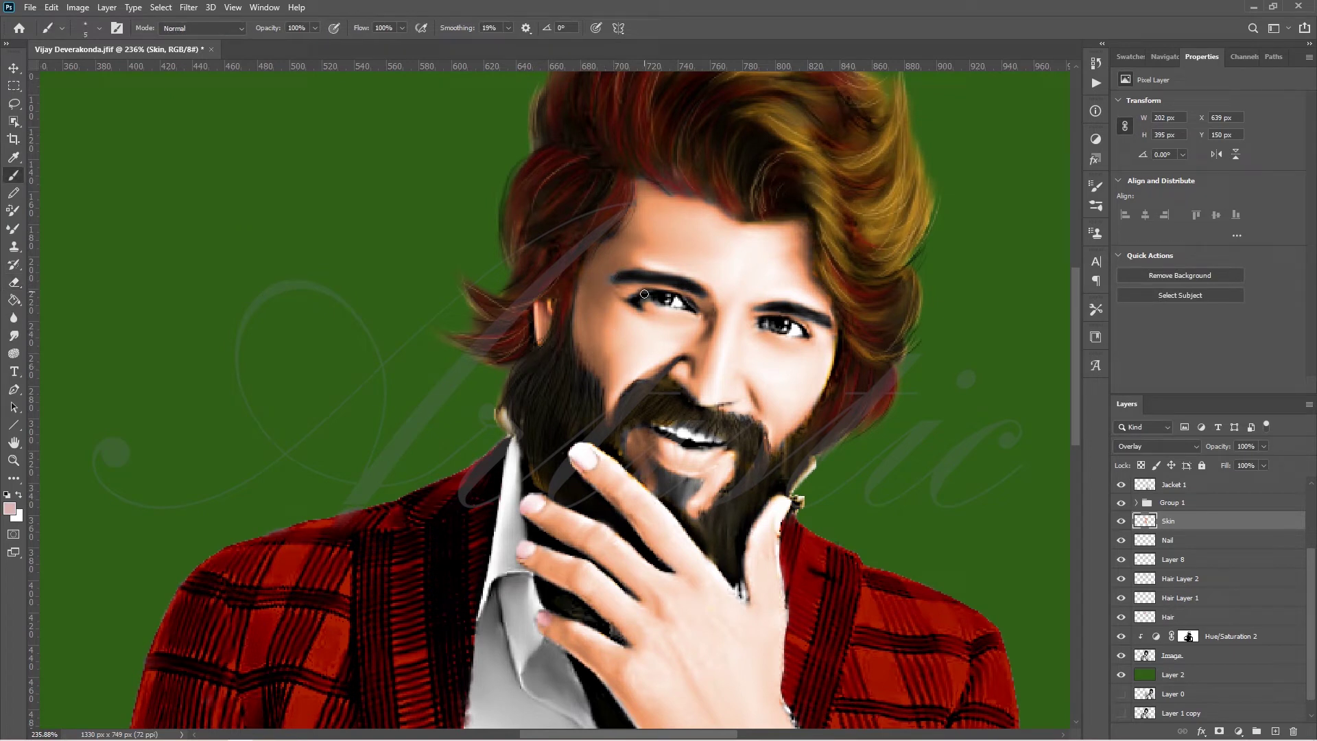
{"action": "left_click", "coordinate": [603, 283], "text": "alt"}
{"action": "left_click", "coordinate": [650, 310], "text": "alt"}
{"action": "left_click", "coordinate": [1275, 731]}
{"action": "key", "text": "b"}
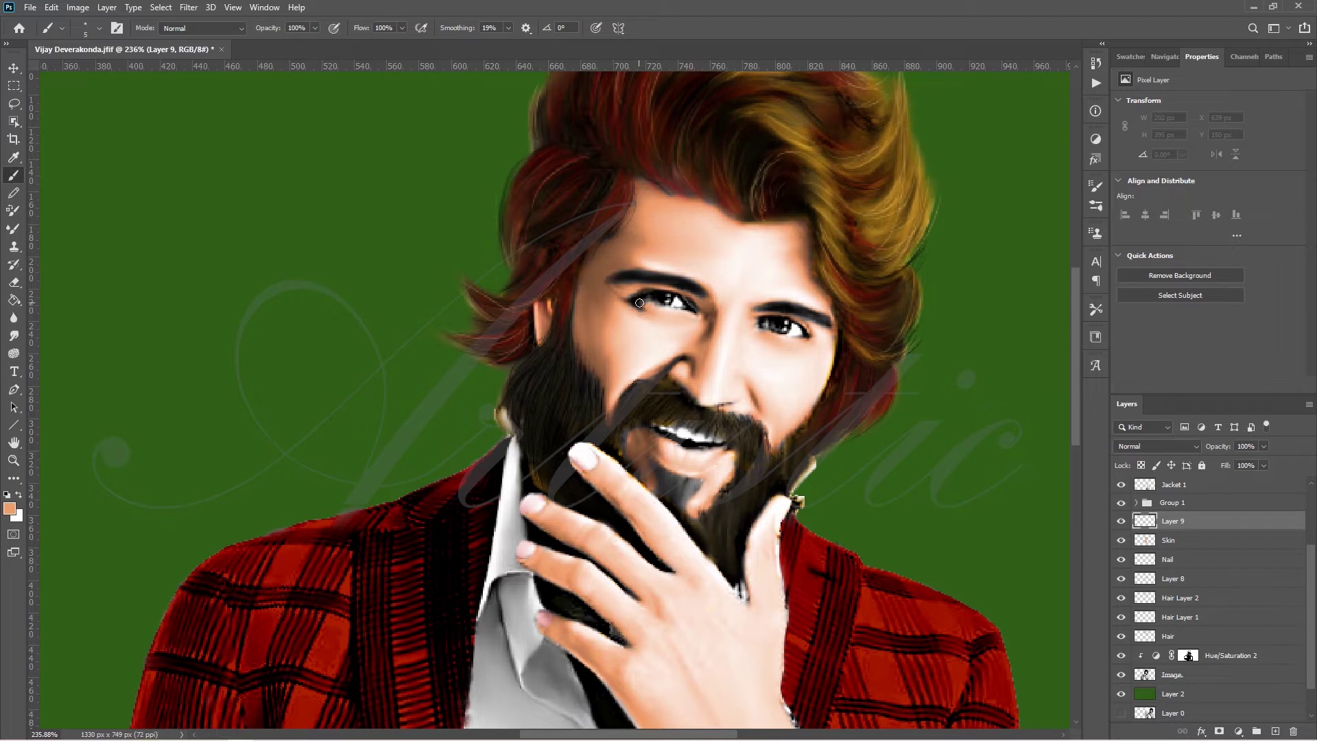
{"action": "left_click", "coordinate": [641, 303]}
{"action": "left_click_drag", "start_coordinate": [626, 299], "coordinate": [640, 313]}
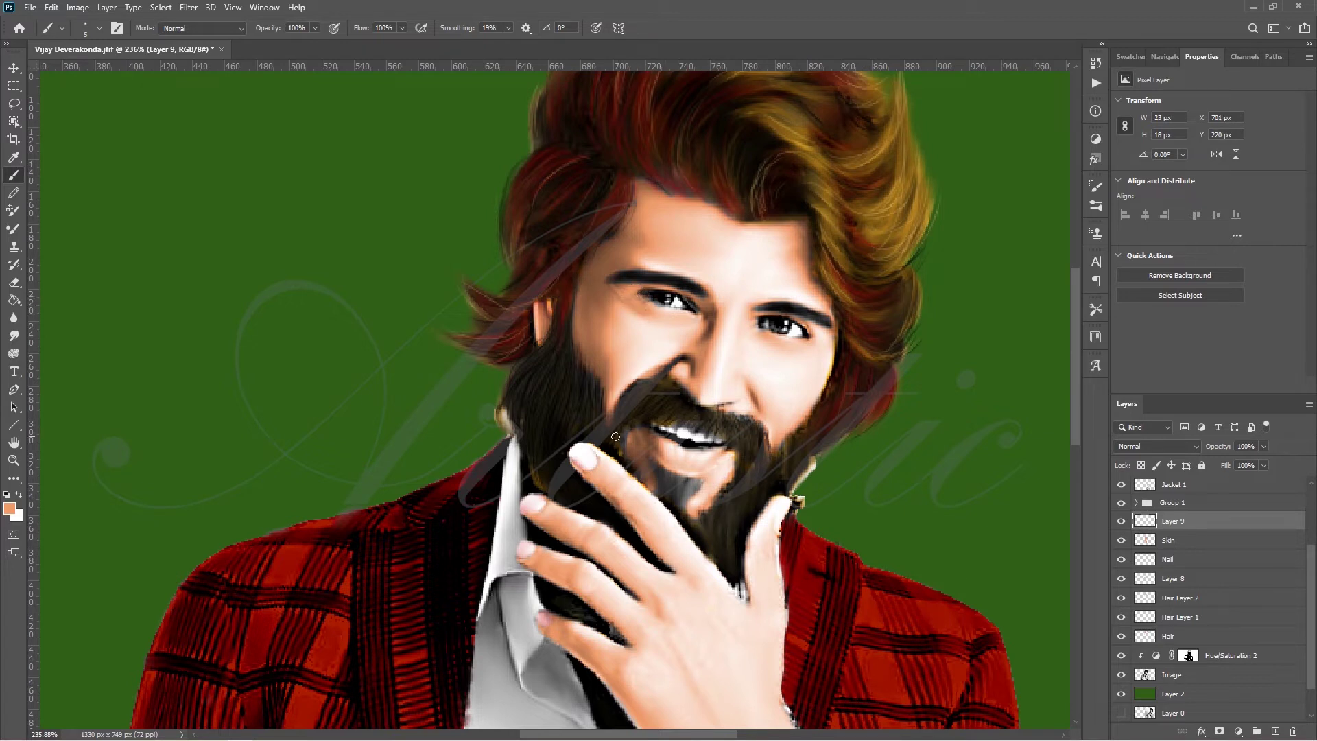
{"action": "key", "text": "ctrl+z"}
{"action": "key", "text": "ctrl+z"}
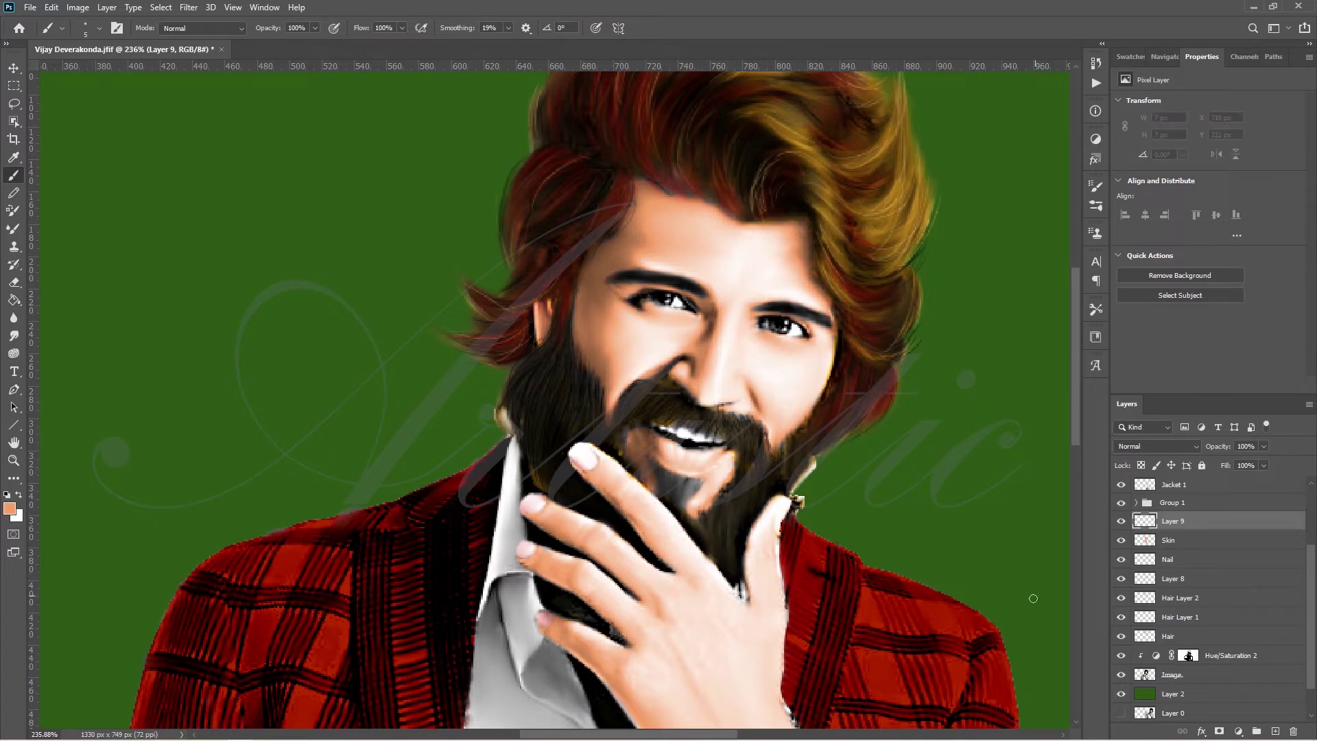
{"action": "key", "text": "ctrl+z"}
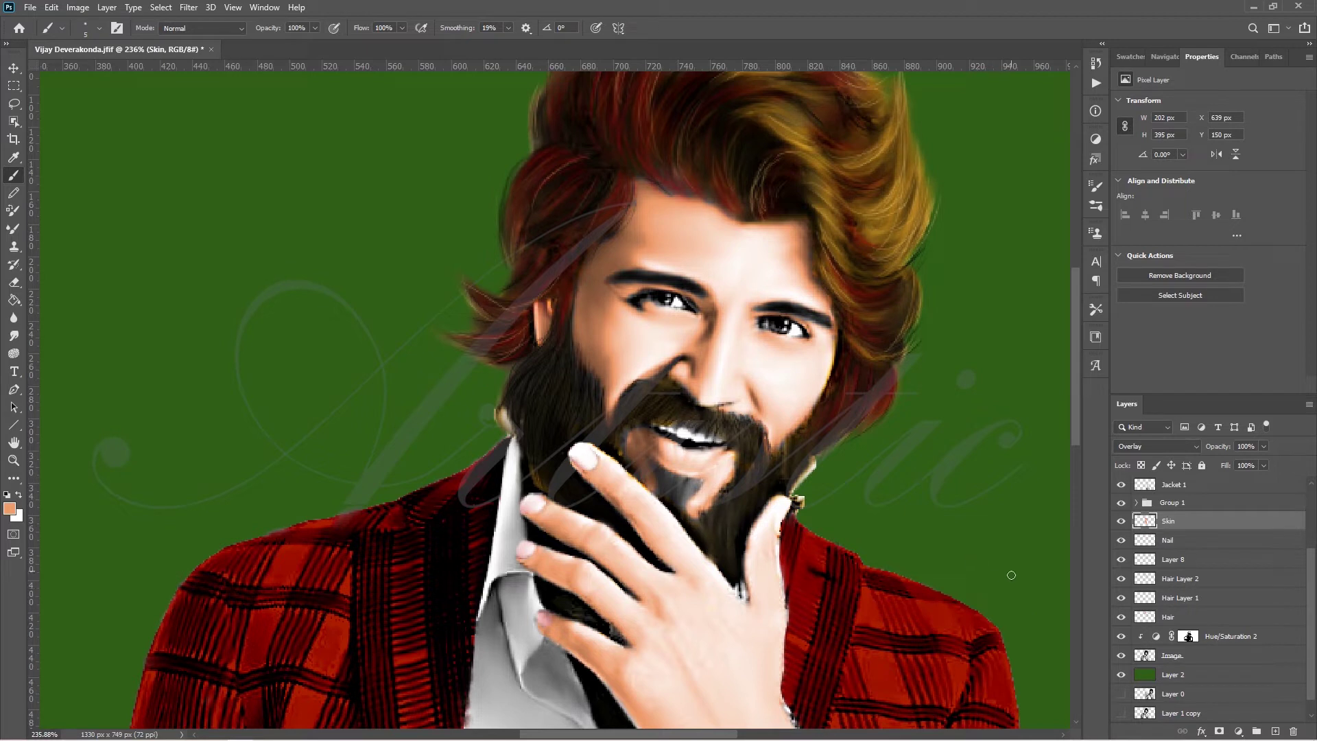
{"action": "scroll", "coordinate": [1311, 576], "scroll_direction": "down", "scroll_amount": 1}
{"action": "left_click", "coordinate": [1193, 541]}
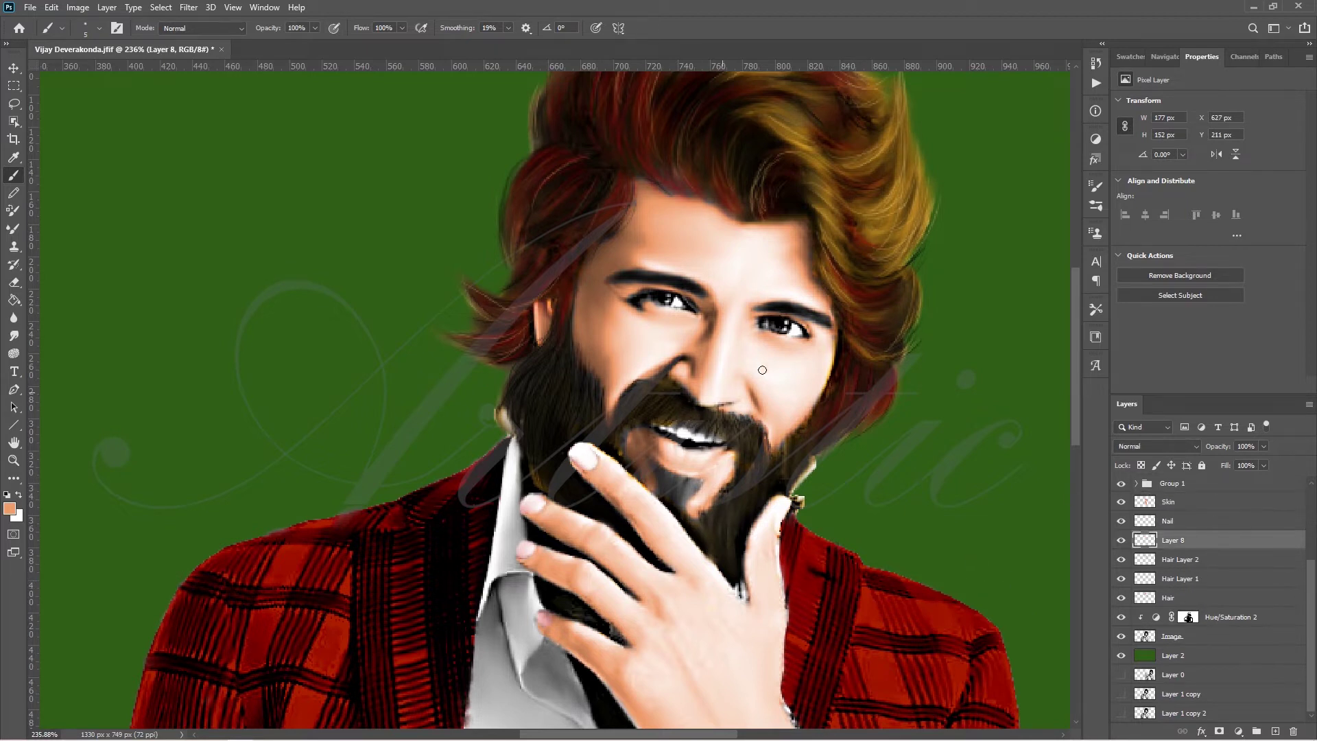
- Paint black strands into the beard and across the moustache
{"action": "left_click", "coordinate": [9, 508]}
{"action": "left_click", "coordinate": [305, 129]}
{"action": "key", "text": "d"}
{"action": "left_click_drag", "start_coordinate": [694, 483], "coordinate": [691, 496]}
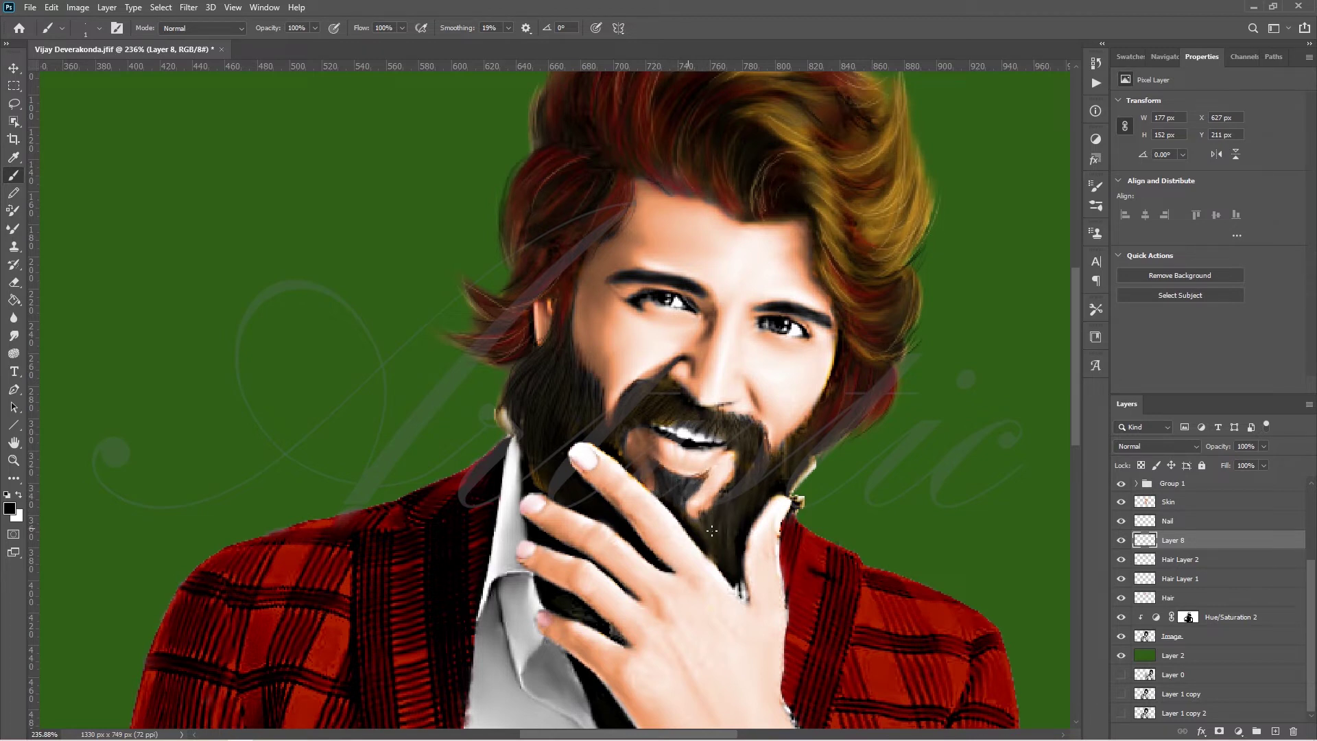
{"action": "left_click", "coordinate": [692, 516]}
{"action": "mouse_move", "coordinate": [717, 419]}
{"action": "left_mouse_down"}
{"action": "mouse_move", "coordinate": [727, 443]}
{"action": "mouse_move", "coordinate": [810, 412]}
{"action": "left_mouse_up"}
{"action": "left_click_drag", "start_coordinate": [730, 544], "coordinate": [737, 521]}
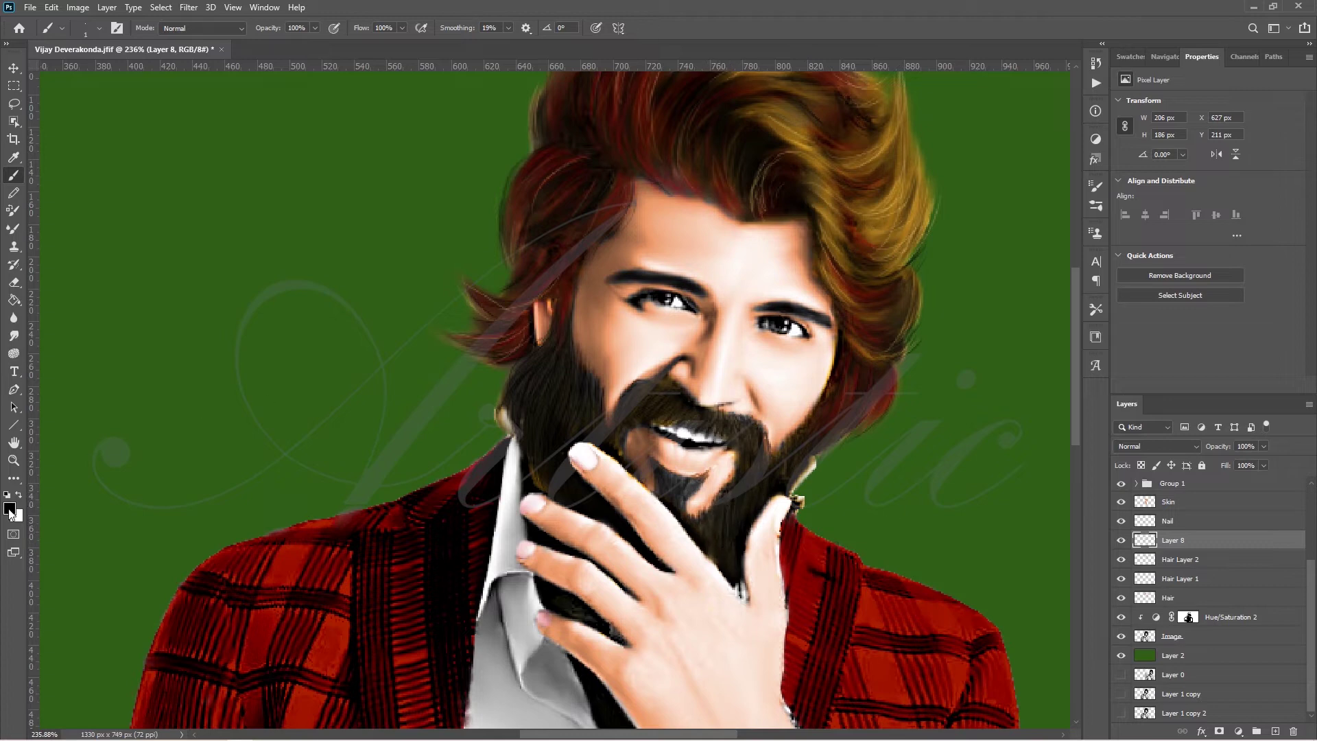
- Paint a dark brown #43350f strand on the beard
{"action": "left_click", "coordinate": [9, 509]}
{"action": "left_click_drag", "start_coordinate": [109, 272], "coordinate": [144, 253]}
{"action": "left_click_drag", "start_coordinate": [203, 295], "coordinate": [203, 286]}
{"action": "left_click", "coordinate": [149, 261]}
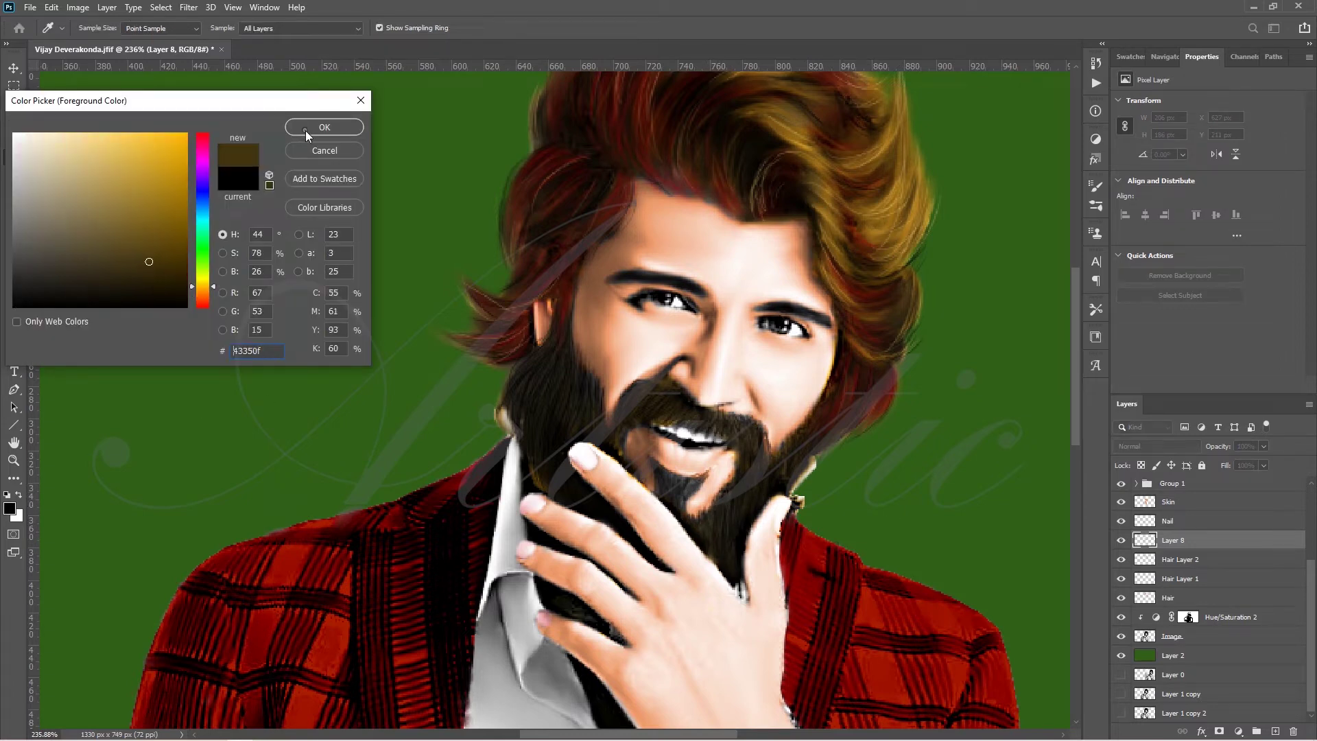
{"action": "left_click", "coordinate": [306, 128]}
{"action": "left_click_drag", "start_coordinate": [743, 530], "coordinate": [755, 503]}
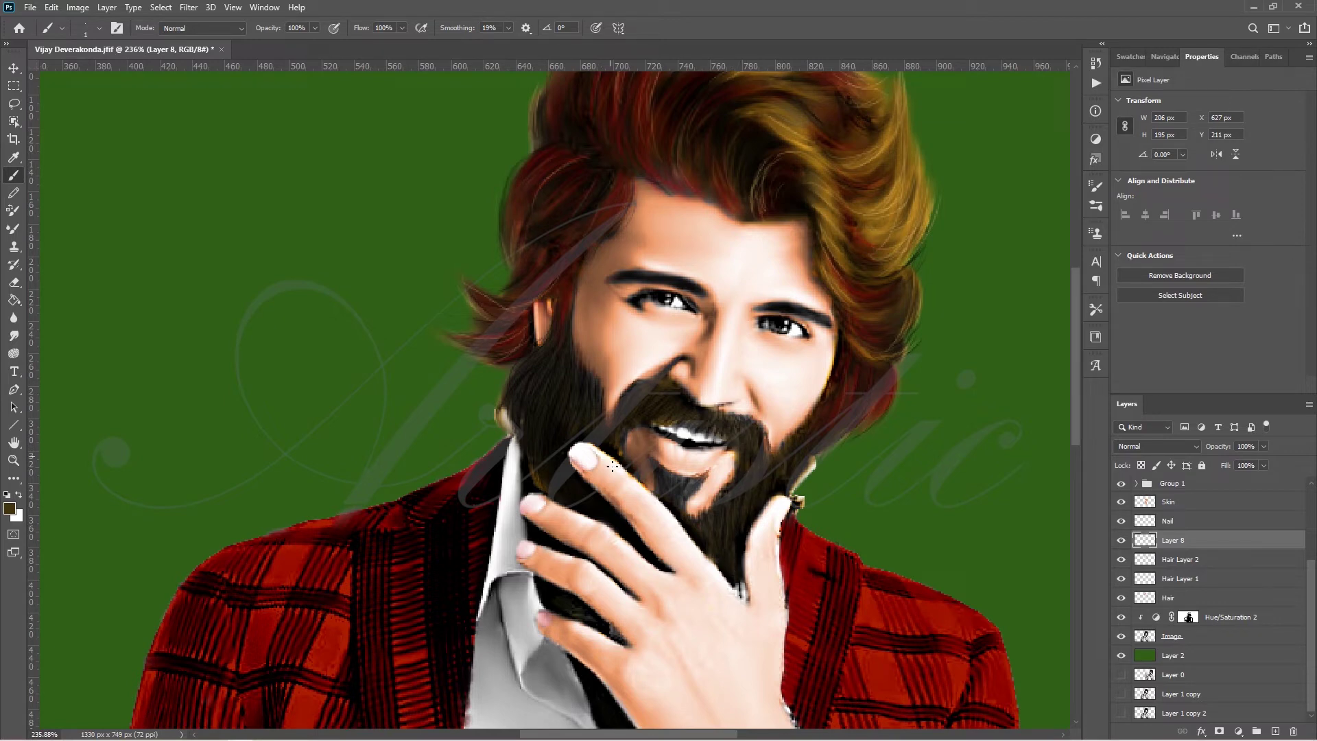
- Switch back to black and paint dark strands along the moustache edge
{"action": "left_click", "coordinate": [17, 516]}
{"action": "left_click", "coordinate": [20, 302]}
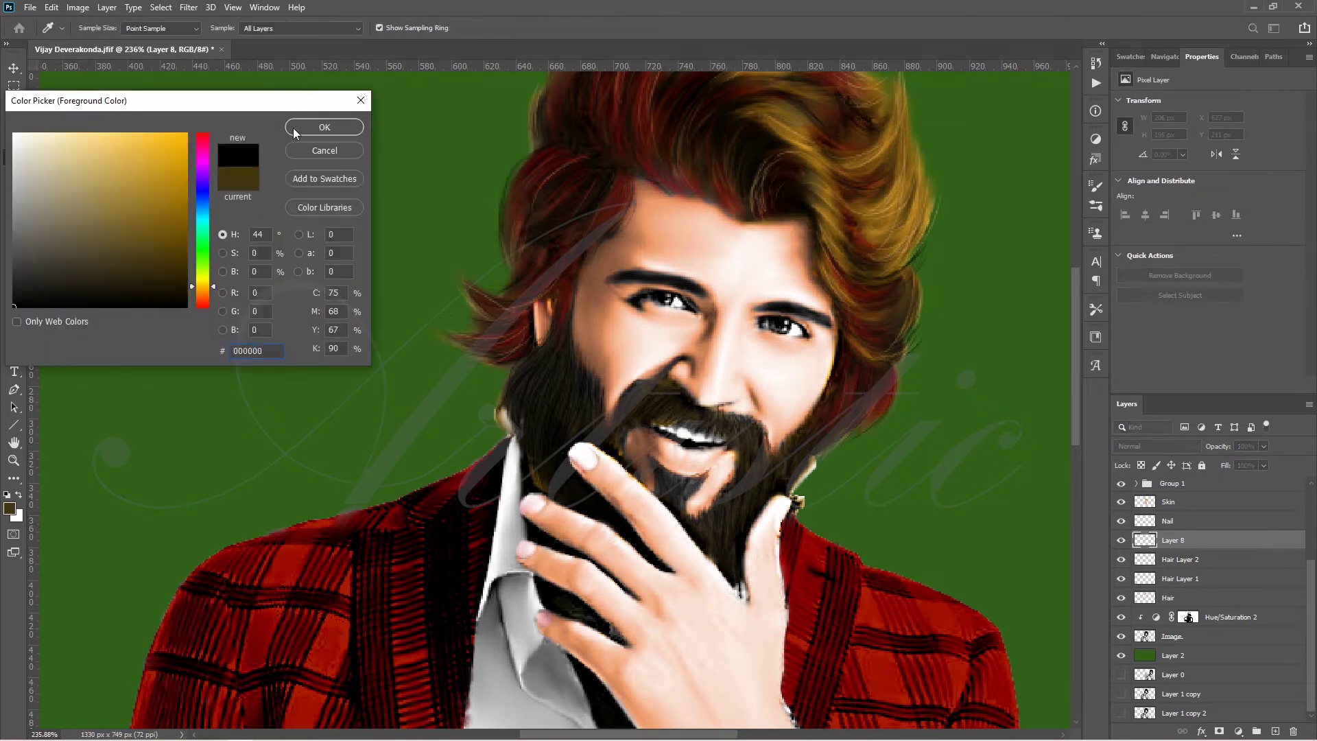
{"action": "left_click", "coordinate": [306, 128]}
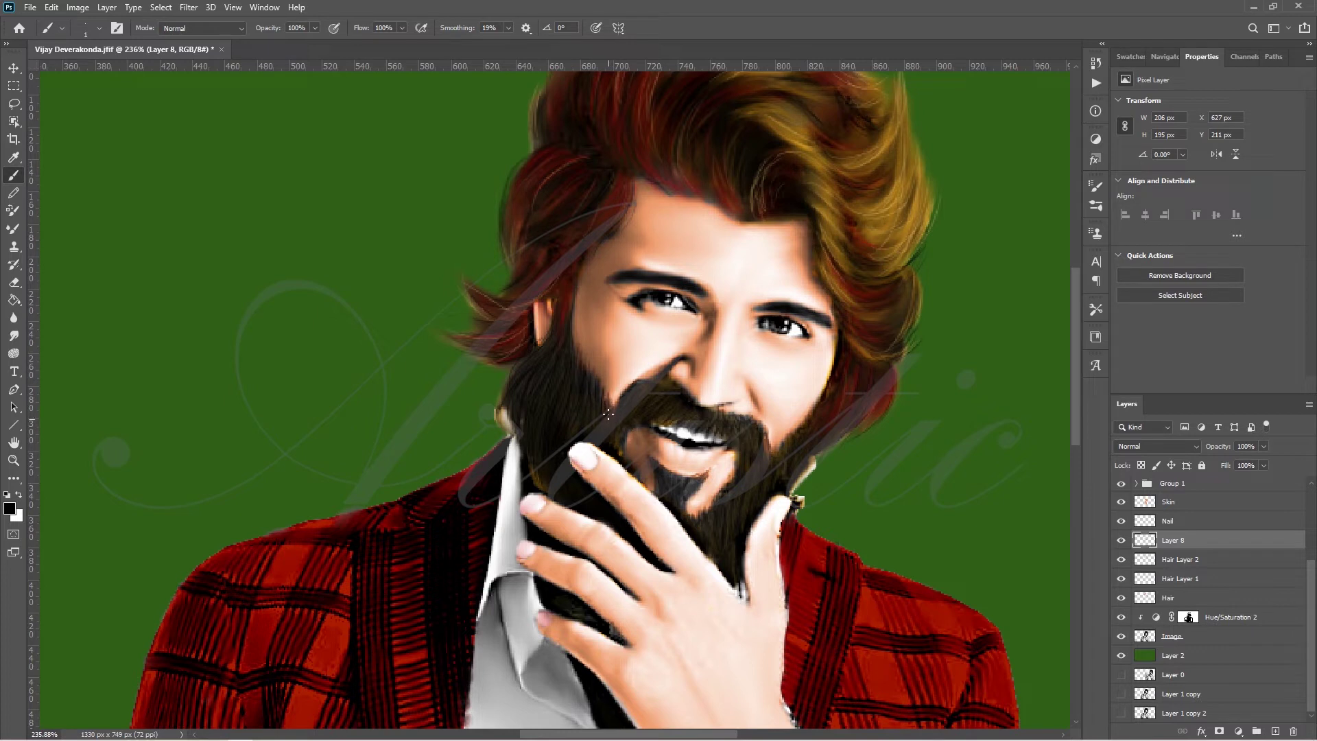
{"action": "left_click_drag", "start_coordinate": [626, 392], "coordinate": [611, 400]}
- On a new layer beneath Layer 8, paint brown strands along the beard edge
{"action": "key", "text": "ctrl+j"}
{"action": "left_click_drag", "start_coordinate": [809, 447], "coordinate": [666, 478]}
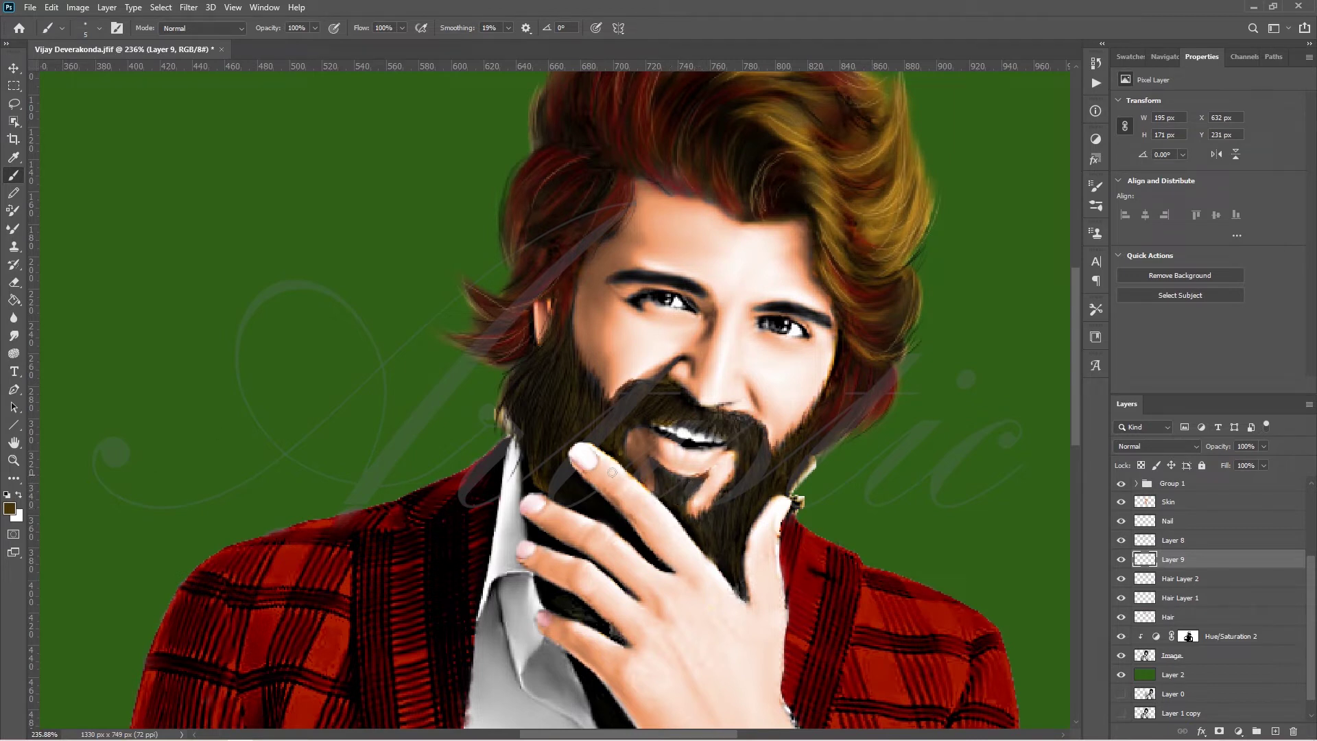
{"action": "key", "text": "alt+bracketright"}
{"action": "left_click", "coordinate": [18, 511]}
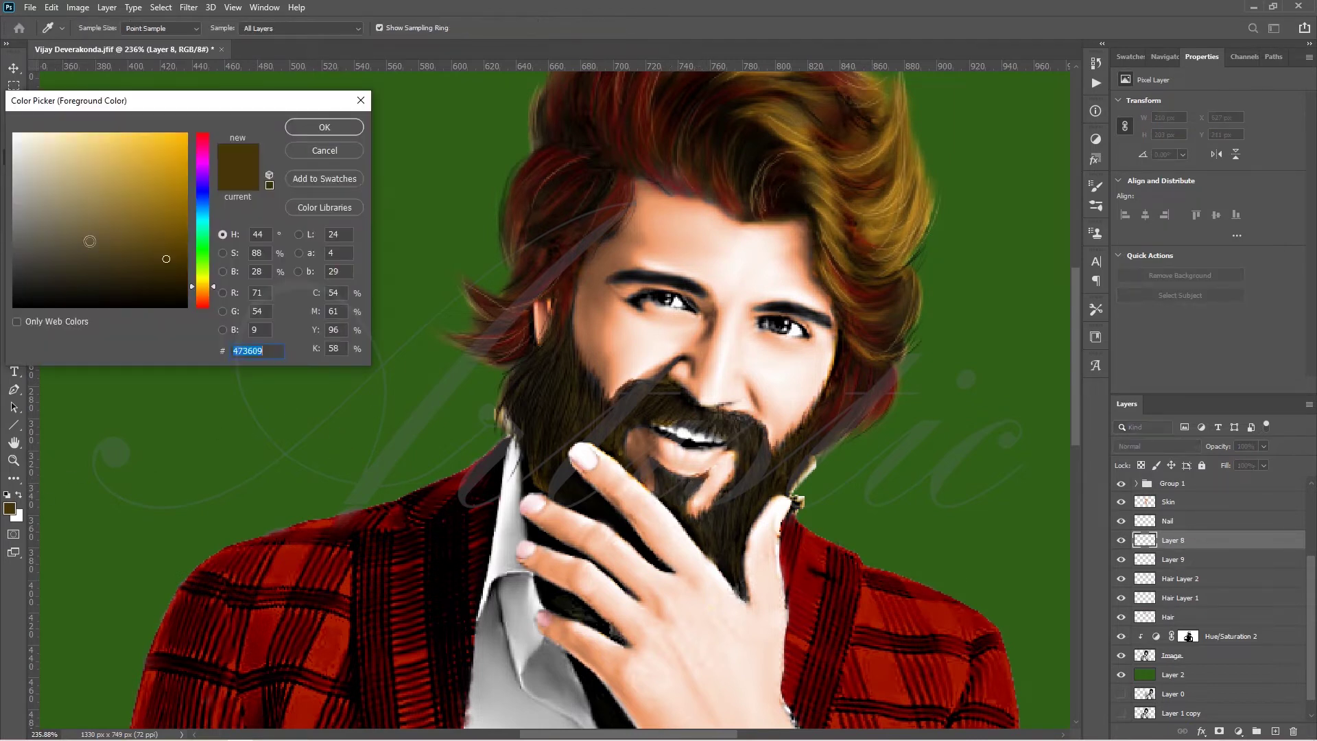
{"action": "left_click", "coordinate": [318, 128]}
{"action": "key", "text": "alt+bracketleft"}
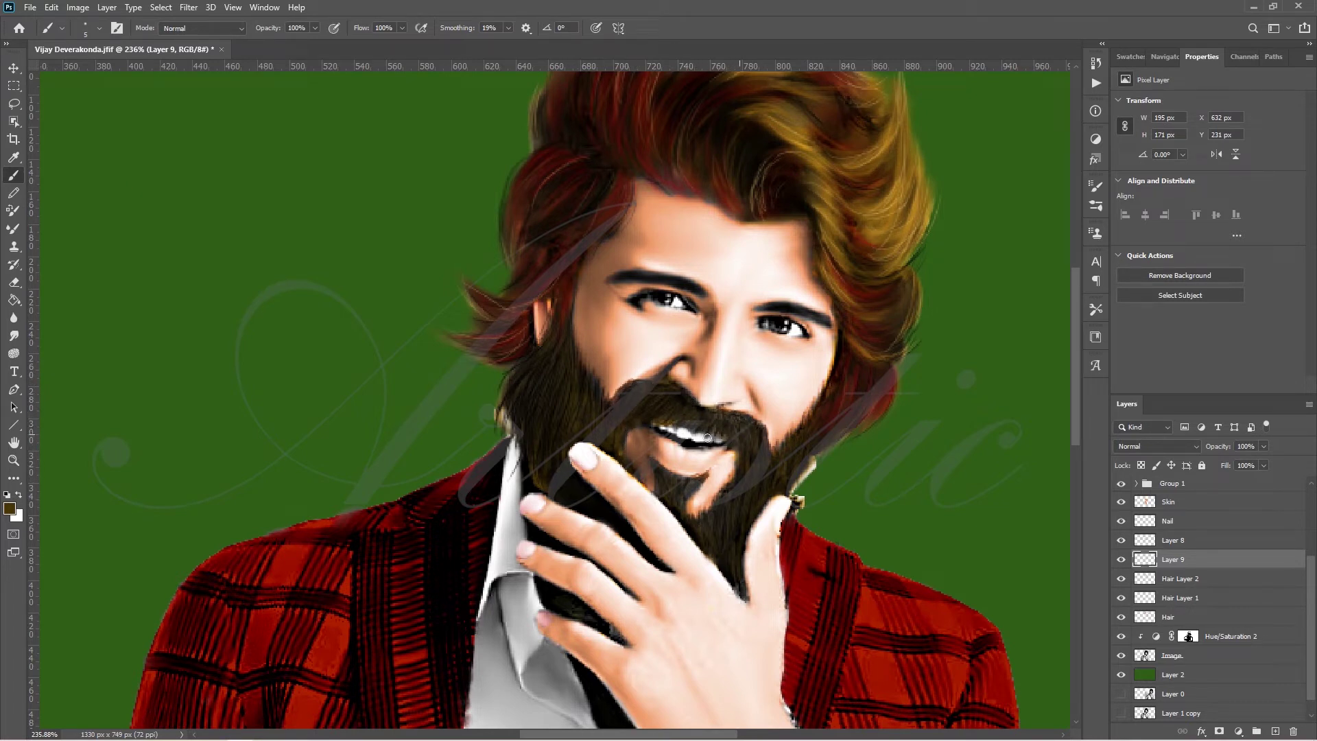
- On Layer 8, paint black strands into the beard below the lip
{"action": "left_click", "coordinate": [9, 508]}
{"action": "key", "text": "alt+]"}
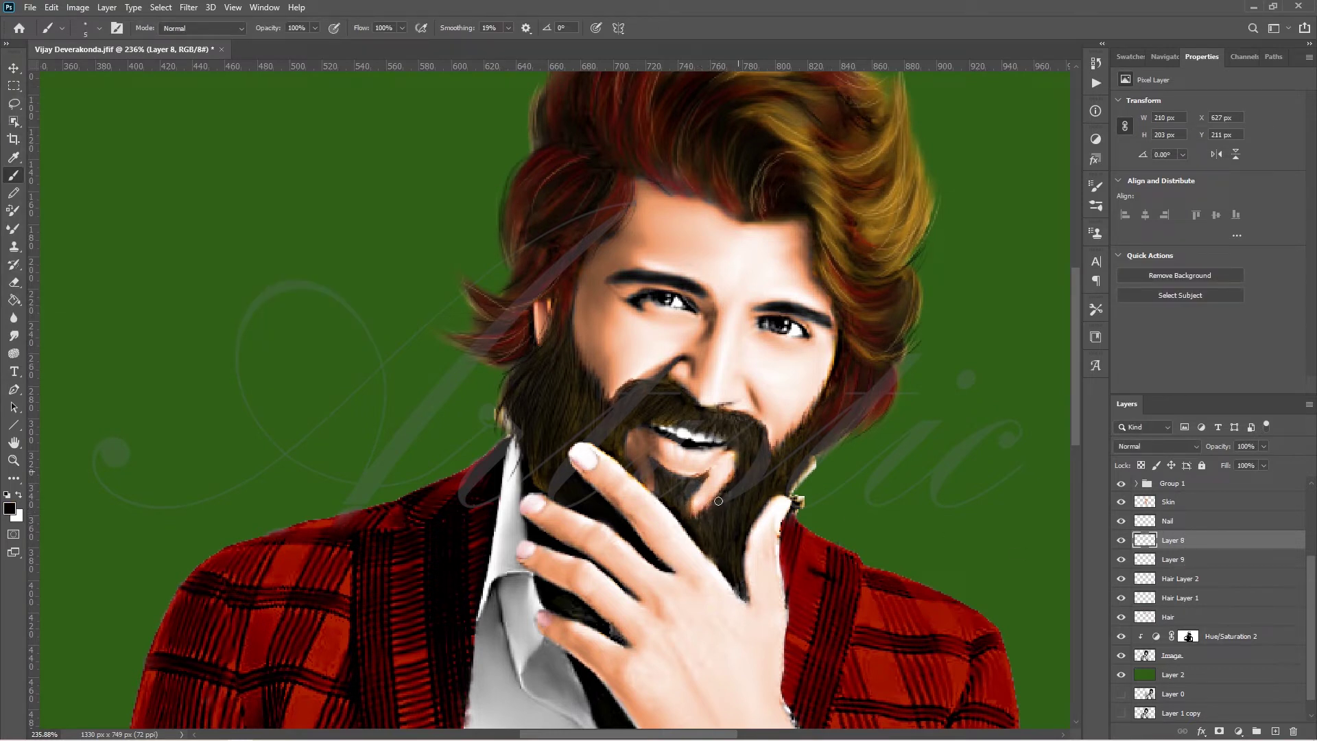
{"action": "mouse_move", "coordinate": [683, 505]}
{"action": "left_mouse_down"}
{"action": "mouse_move", "coordinate": [697, 488]}
{"action": "mouse_move", "coordinate": [706, 508]}
{"action": "left_mouse_up"}
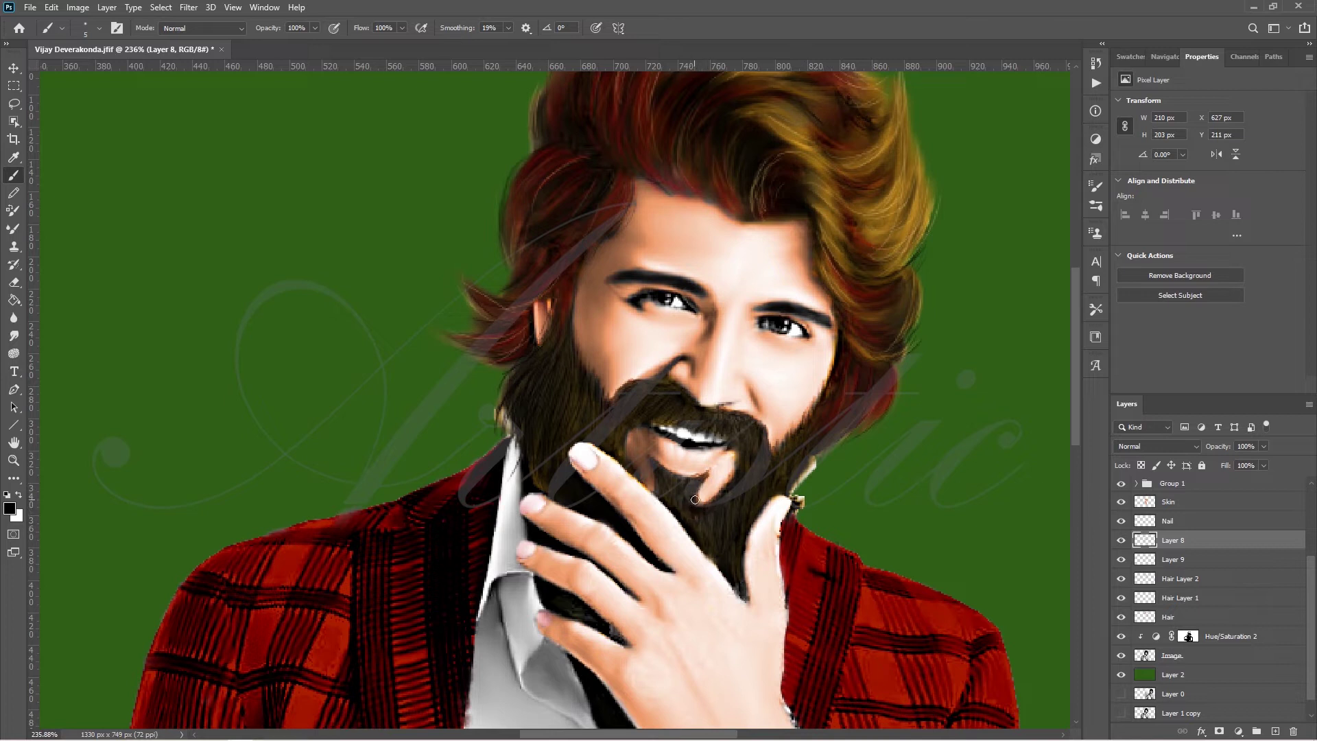
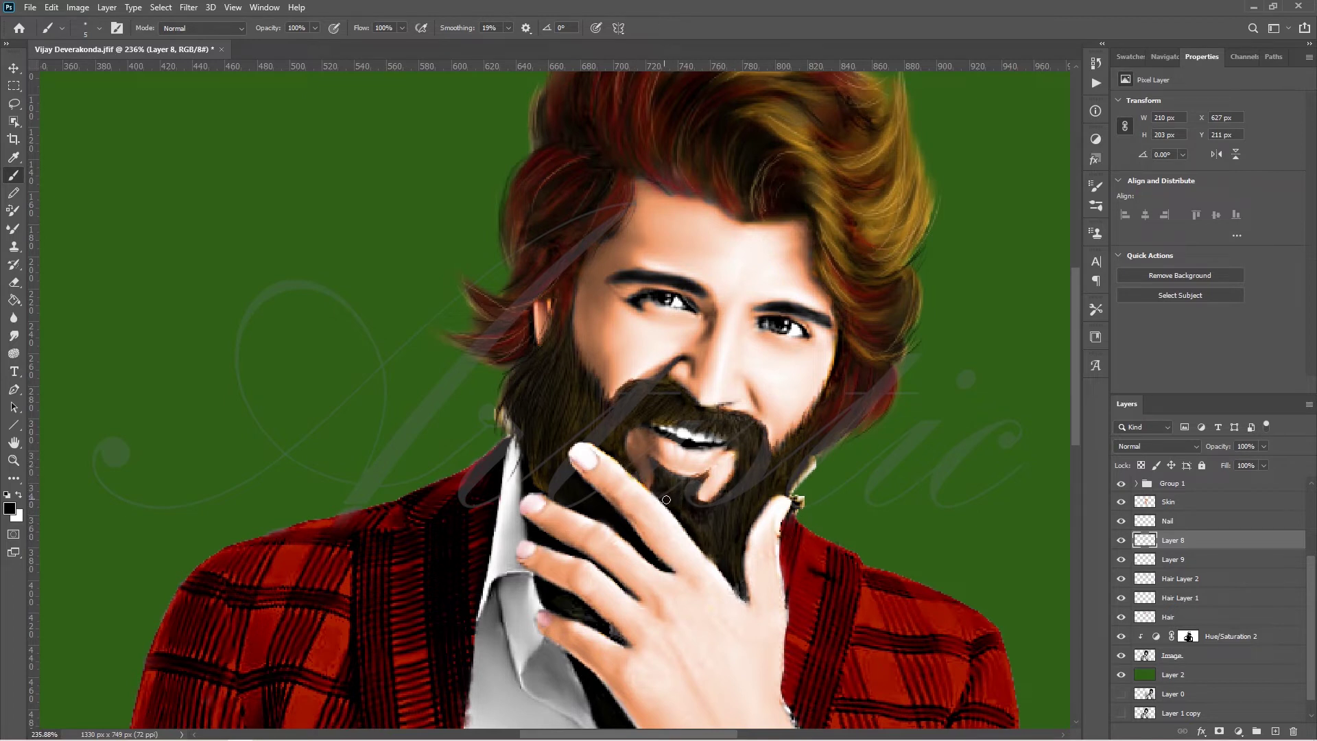
- Sample the skin tone and paint a small peach touch below the lip on a new Overlay layer
{"action": "left_click", "coordinate": [714, 490], "text": "alt"}
{"action": "key", "text": "ctrl+shift+alt+n"}
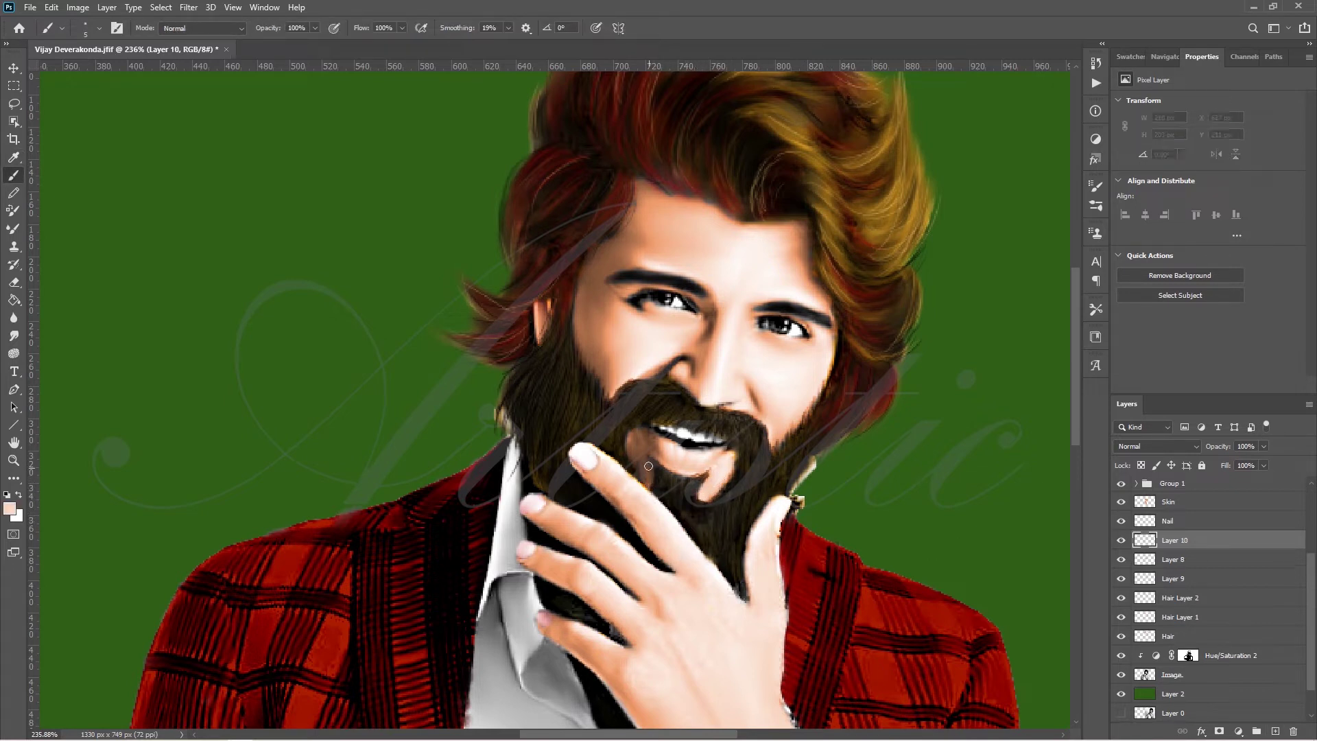
{"action": "mouse_move", "coordinate": [647, 467]}
{"action": "left_mouse_down"}
{"action": "mouse_move", "coordinate": [652, 489]}
{"action": "mouse_move", "coordinate": [650, 458]}
{"action": "left_mouse_up"}
{"action": "left_click", "coordinate": [1157, 446]}
{"action": "left_click", "coordinate": [1152, 566]}
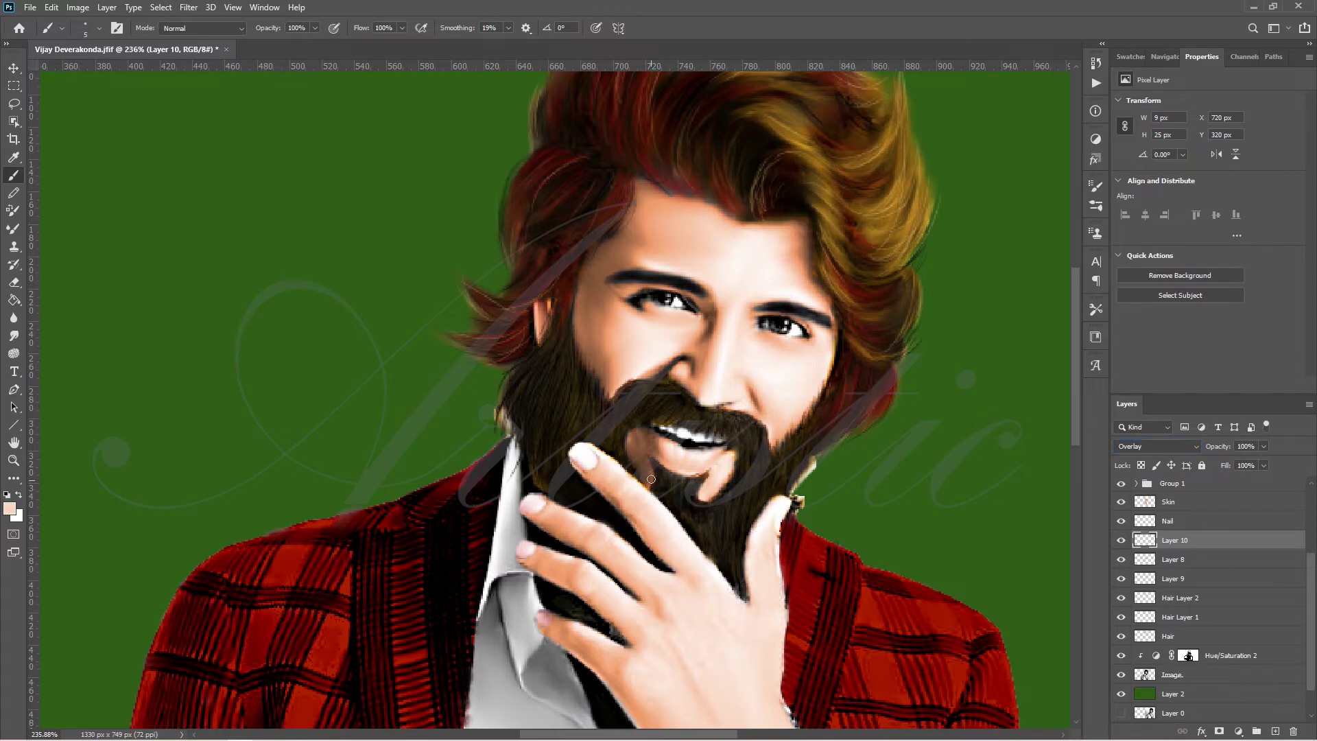
{"action": "left_click_drag", "start_coordinate": [648, 479], "coordinate": [640, 471]}
{"action": "key", "text": "ctrl+z"}
{"action": "key", "text": "ctrl+plus"}
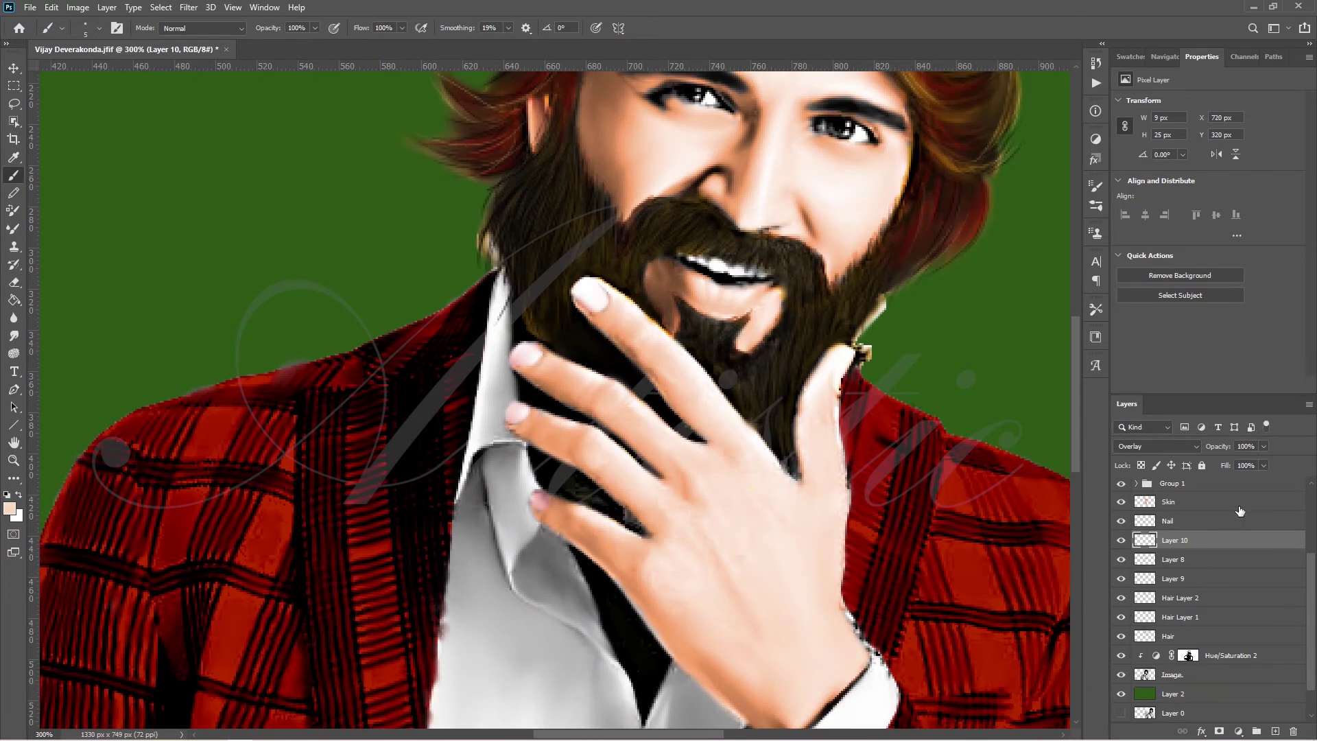
- Paint black hair strands into the beard below the lip on Layer 8
{"action": "left_click", "coordinate": [1210, 566]}
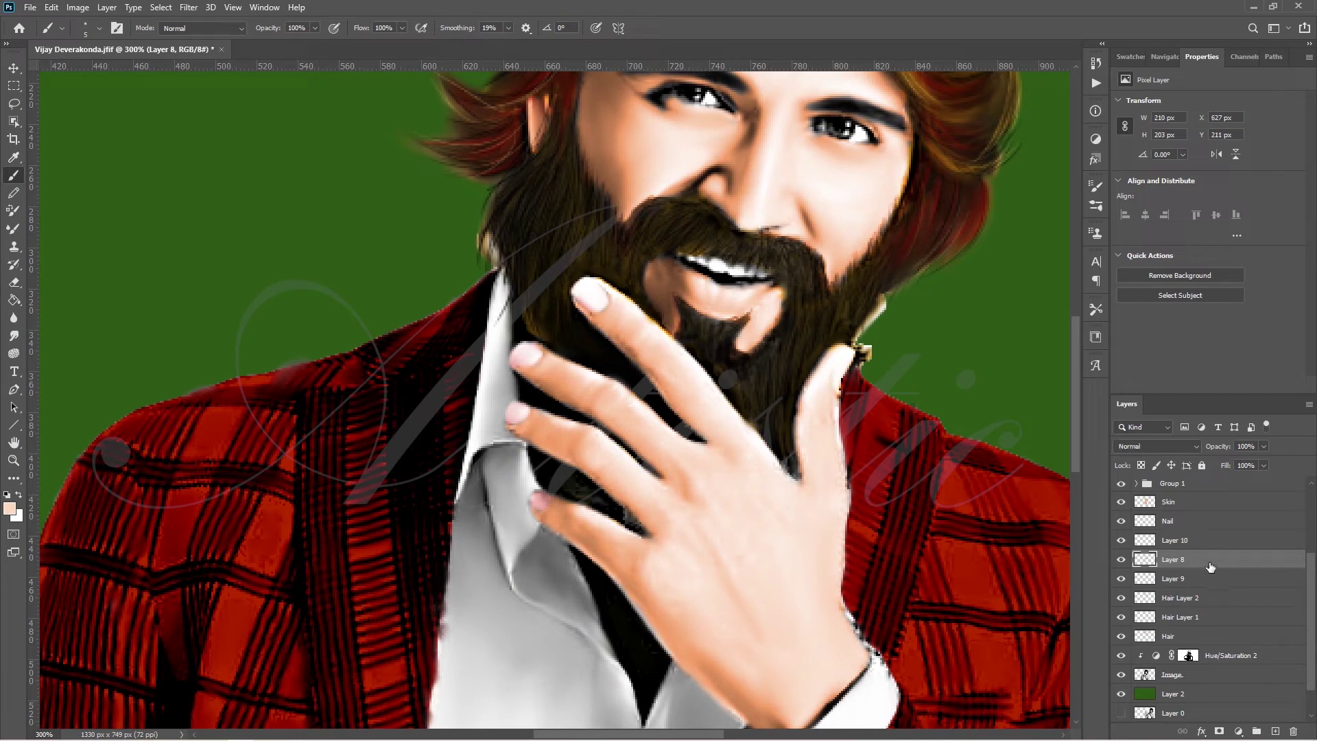
{"action": "left_click", "coordinate": [1120, 559]}
{"action": "left_click", "coordinate": [9, 508]}
{"action": "left_click", "coordinate": [41, 342]}
{"action": "left_click", "coordinate": [329, 124]}
{"action": "mouse_move", "coordinate": [773, 337]}
{"action": "left_mouse_down"}
{"action": "mouse_move", "coordinate": [768, 306]}
{"action": "mouse_move", "coordinate": [747, 353]}
{"action": "mouse_move", "coordinate": [738, 321]}
{"action": "mouse_move", "coordinate": [745, 355]}
{"action": "mouse_move", "coordinate": [741, 322]}
{"action": "mouse_move", "coordinate": [780, 295]}
{"action": "mouse_move", "coordinate": [771, 328]}
{"action": "left_mouse_up"}
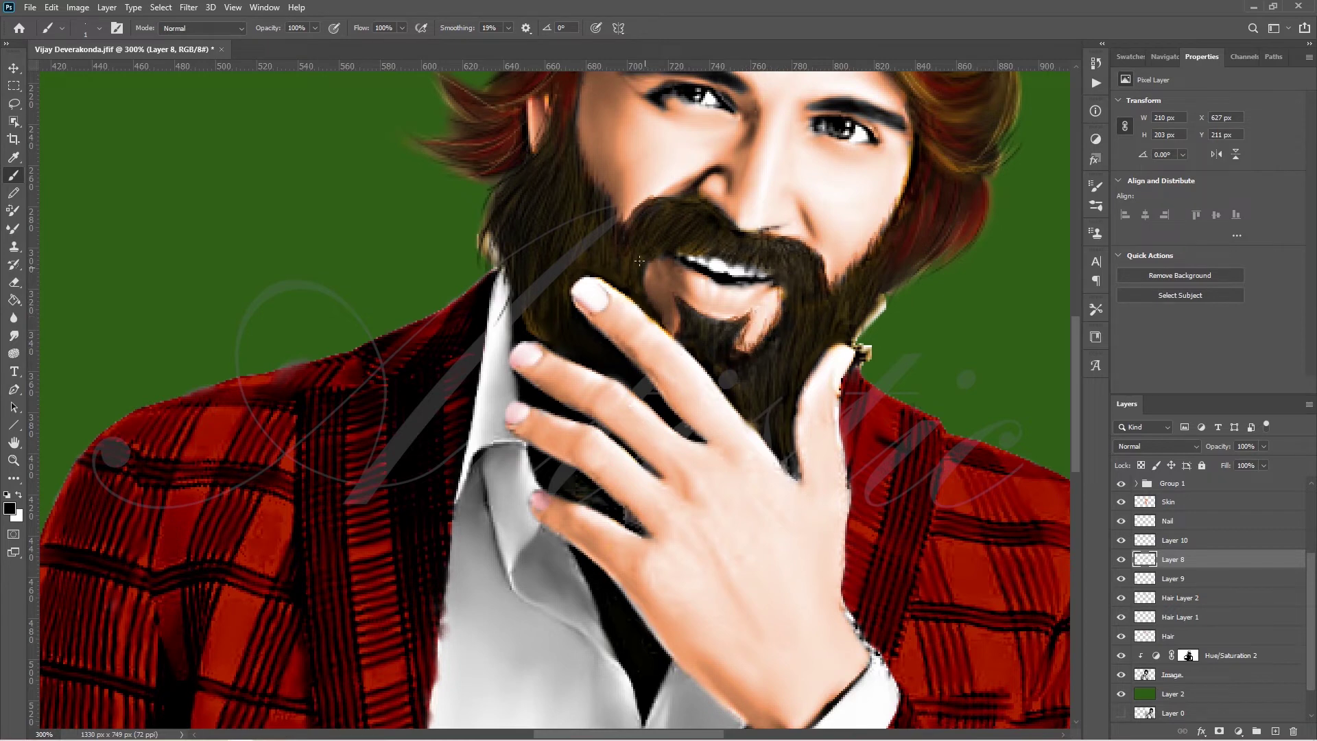
{"action": "mouse_move", "coordinate": [651, 292]}
{"action": "left_mouse_down"}
{"action": "mouse_move", "coordinate": [649, 272]}
{"action": "mouse_move", "coordinate": [678, 332]}
{"action": "mouse_move", "coordinate": [657, 305]}
{"action": "mouse_move", "coordinate": [678, 316]}
{"action": "left_mouse_up"}
{"action": "key", "text": "ctrl+z"}
{"action": "key", "text": "ctrl+z"}
{"action": "key", "text": "ctrl+z"}
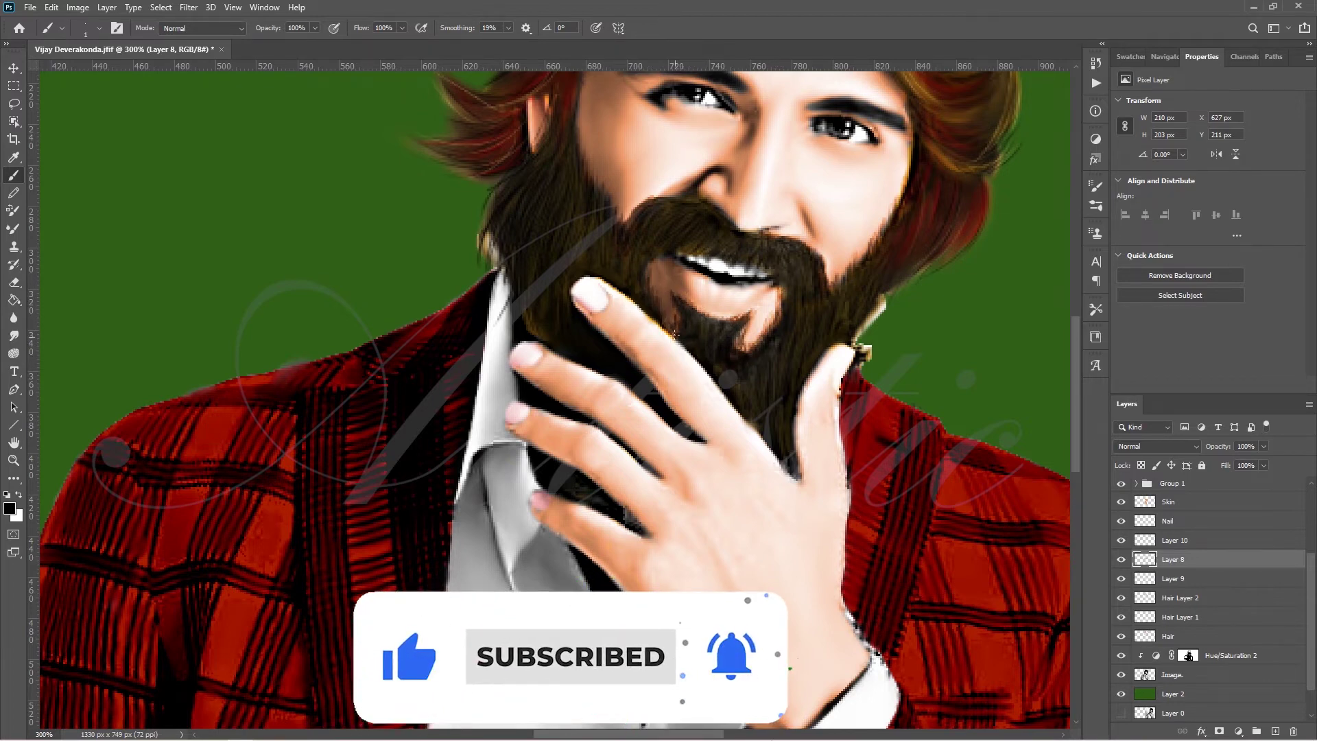
- Darken the beard's left edge with short dark strands on Layer 8
{"action": "scroll", "coordinate": [490, 336], "scroll_direction": "up", "scroll_amount": 3}
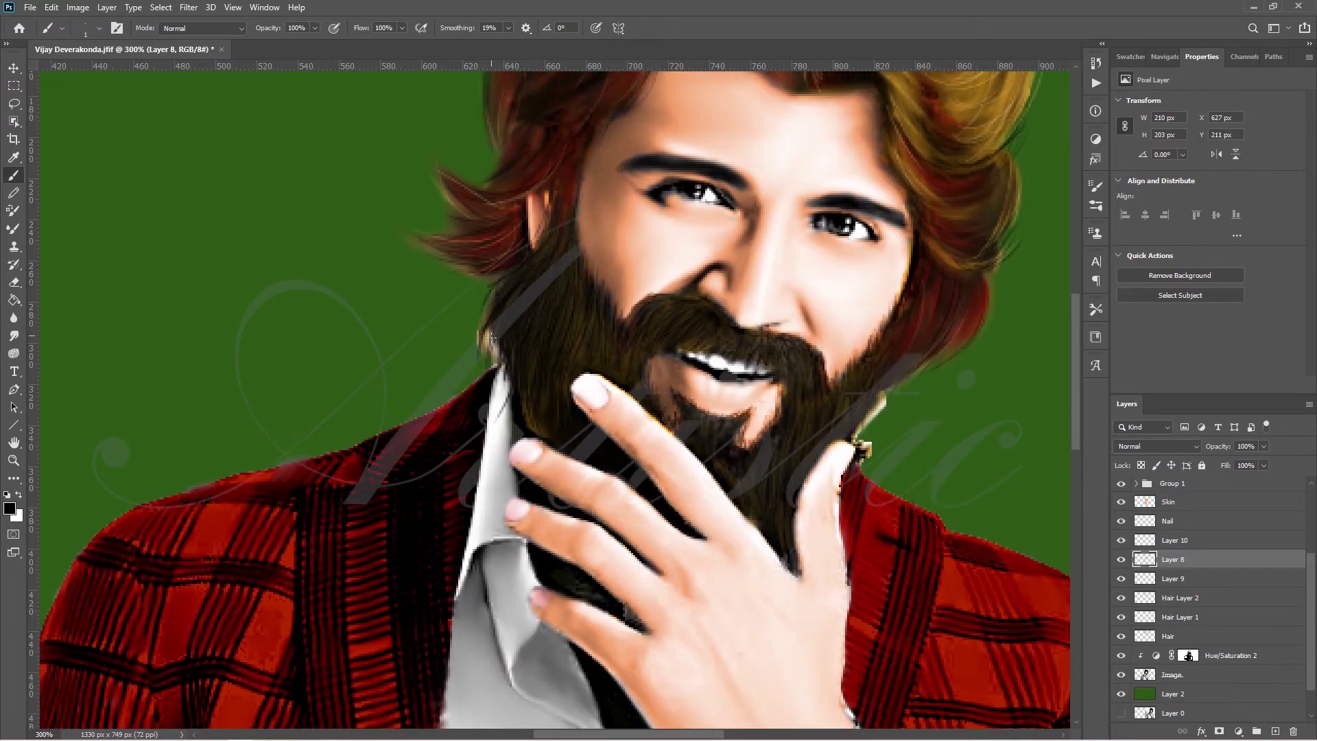
{"action": "left_click_drag", "start_coordinate": [490, 331], "coordinate": [499, 369]}
{"action": "left_click_drag", "start_coordinate": [487, 292], "coordinate": [490, 326]}
{"action": "left_click", "coordinate": [11, 509]}
{"action": "left_click", "coordinate": [314, 132]}
{"action": "left_click_drag", "start_coordinate": [736, 460], "coordinate": [734, 436]}
{"action": "key", "text": "ctrl+z"}
- Paint orange-yellow highlight strands across the moustache, below the lip and along the beard's right side
{"action": "left_click", "coordinate": [5, 511]}
{"action": "left_click", "coordinate": [329, 131]}
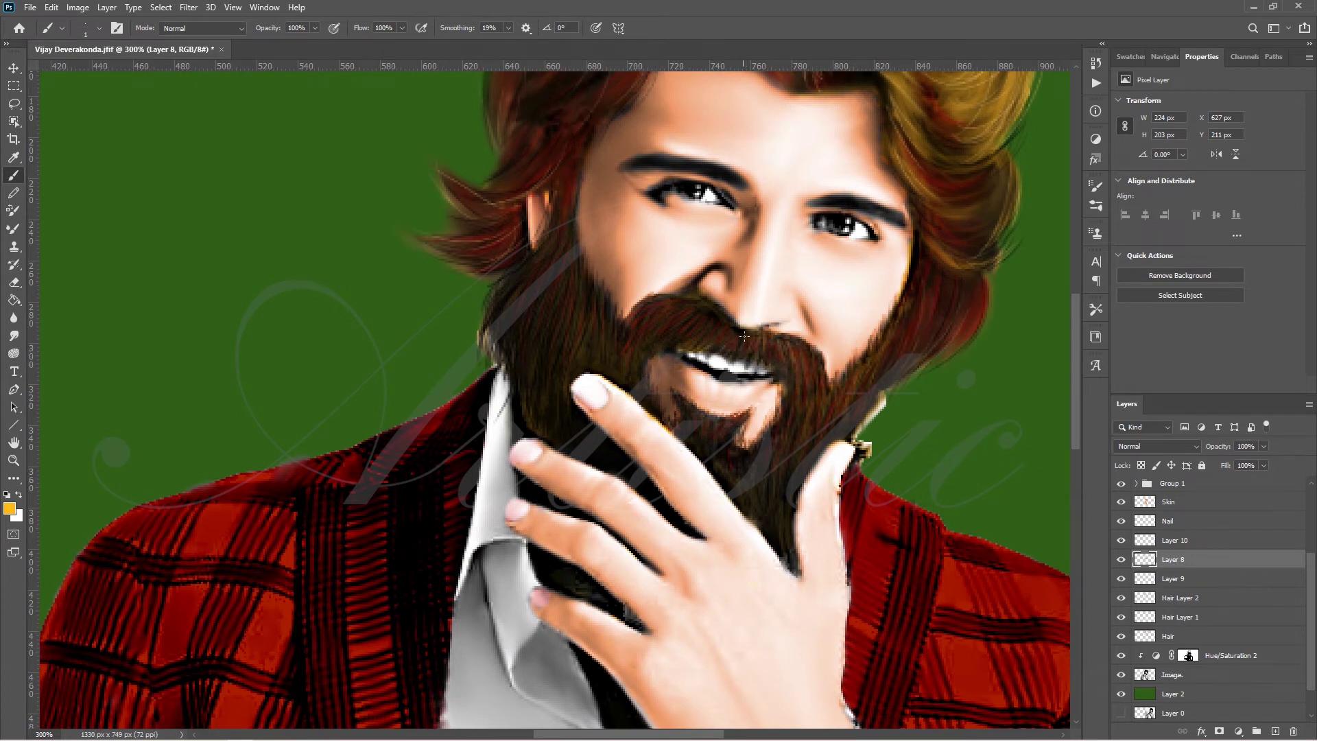
{"action": "mouse_move", "coordinate": [751, 347]}
{"action": "left_mouse_down"}
{"action": "mouse_move", "coordinate": [809, 390]}
{"action": "mouse_move", "coordinate": [974, 286]}
{"action": "mouse_move", "coordinate": [988, 295]}
{"action": "mouse_move", "coordinate": [933, 370]}
{"action": "mouse_move", "coordinate": [864, 395]}
{"action": "left_mouse_up"}
{"action": "mouse_move", "coordinate": [747, 415]}
{"action": "left_mouse_down"}
{"action": "mouse_move", "coordinate": [727, 438]}
{"action": "mouse_move", "coordinate": [695, 435]}
{"action": "mouse_move", "coordinate": [726, 440]}
{"action": "left_mouse_up"}
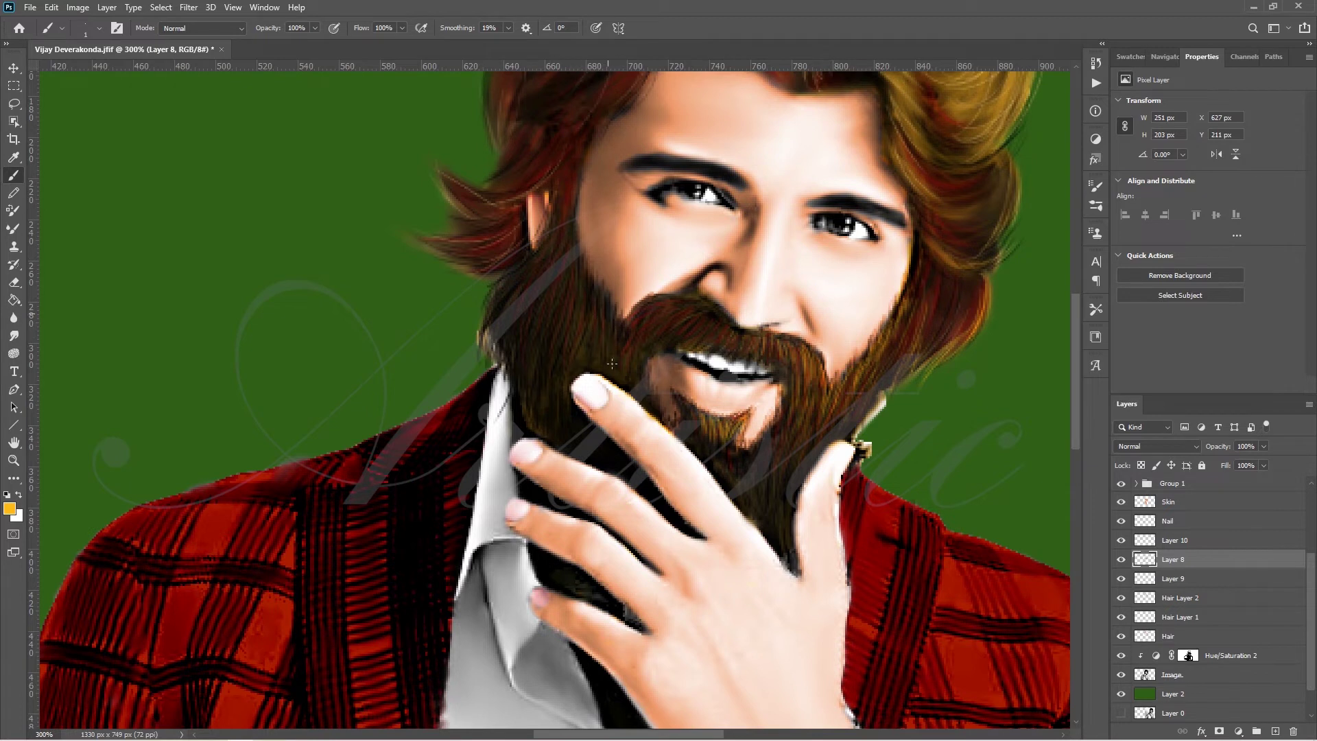
{"action": "left_click_drag", "start_coordinate": [823, 374], "coordinate": [799, 432]}
{"action": "mouse_move", "coordinate": [800, 340]}
{"action": "left_mouse_down"}
{"action": "mouse_move", "coordinate": [782, 371]}
{"action": "mouse_move", "coordinate": [789, 451]}
{"action": "left_mouse_up"}
{"action": "left_click_drag", "start_coordinate": [869, 376], "coordinate": [828, 425]}
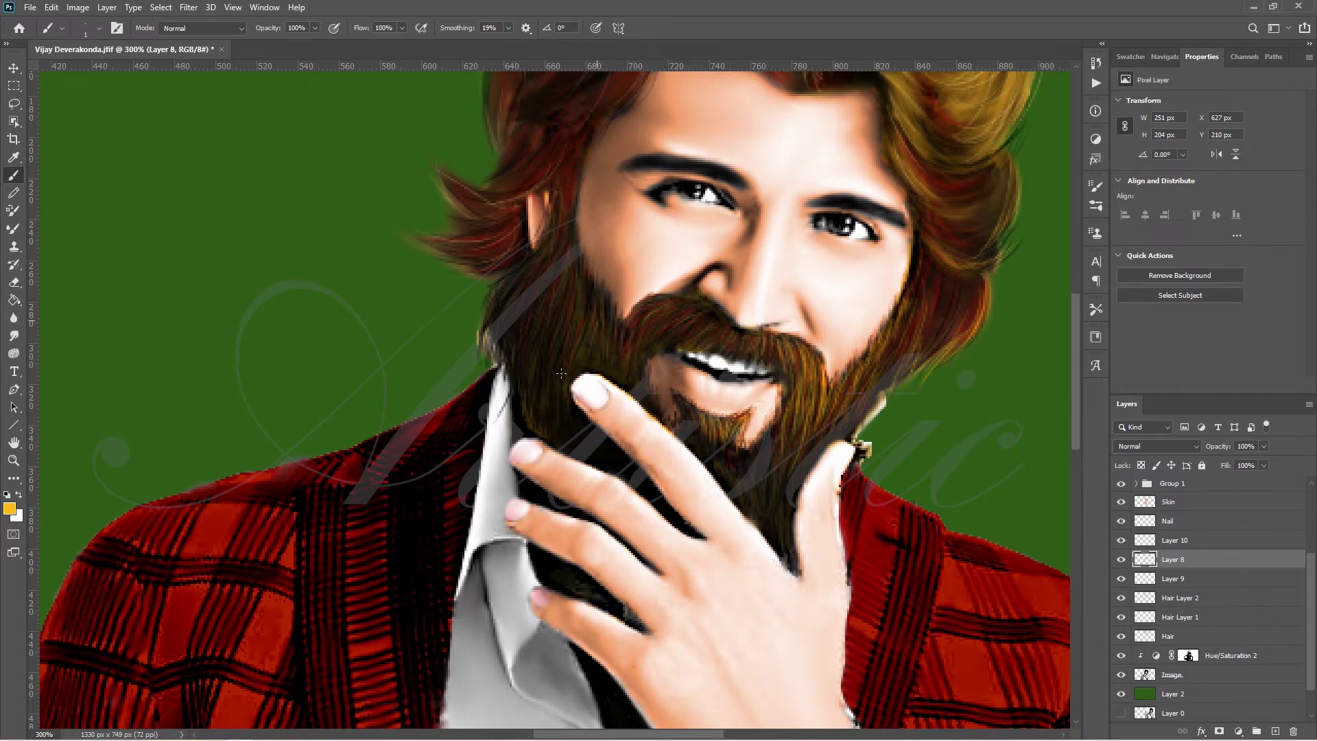
{"action": "left_click_drag", "start_coordinate": [646, 345], "coordinate": [637, 379]}
{"action": "key", "text": "ctrl+0"}
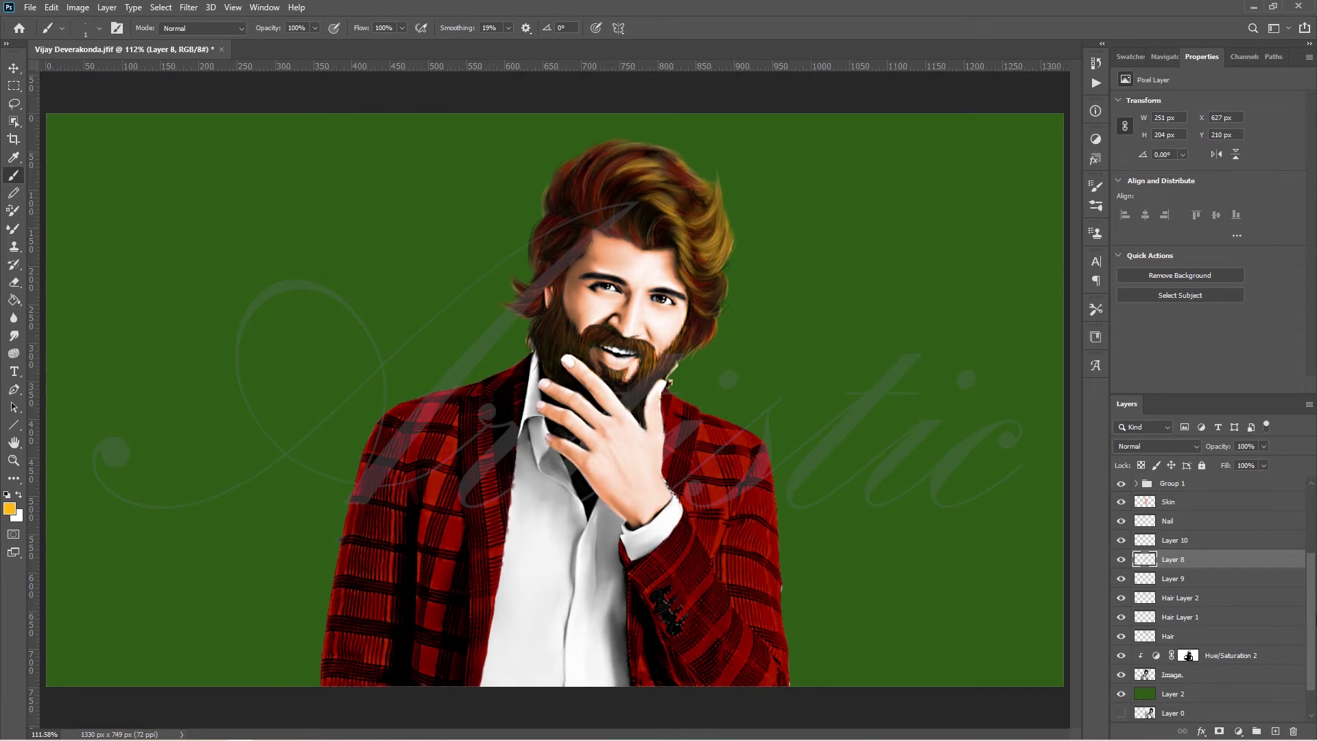
- Rename the three beard layers Bread Layer 1, Bread Layer 2 and Bread Layer 3
{"action": "scroll", "coordinate": [1295, 597], "scroll_direction": "up", "scroll_amount": 3}
{"action": "scroll", "coordinate": [1295, 596], "scroll_direction": "down", "scroll_amount": 3}
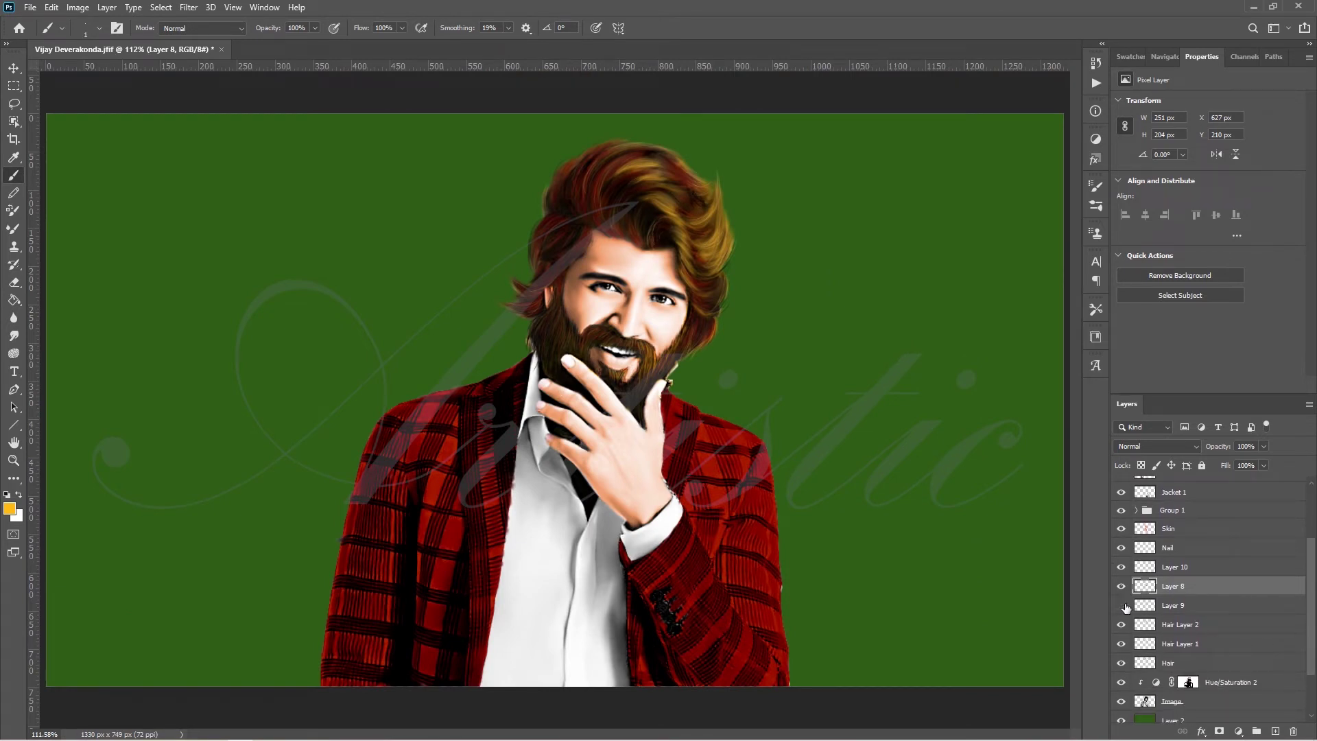
{"action": "double_click", "coordinate": [1174, 605]}
{"action": "type", "text": "Bread Layer 1Bread Layer 2"}
{"action": "double_click", "coordinate": [1179, 567]}
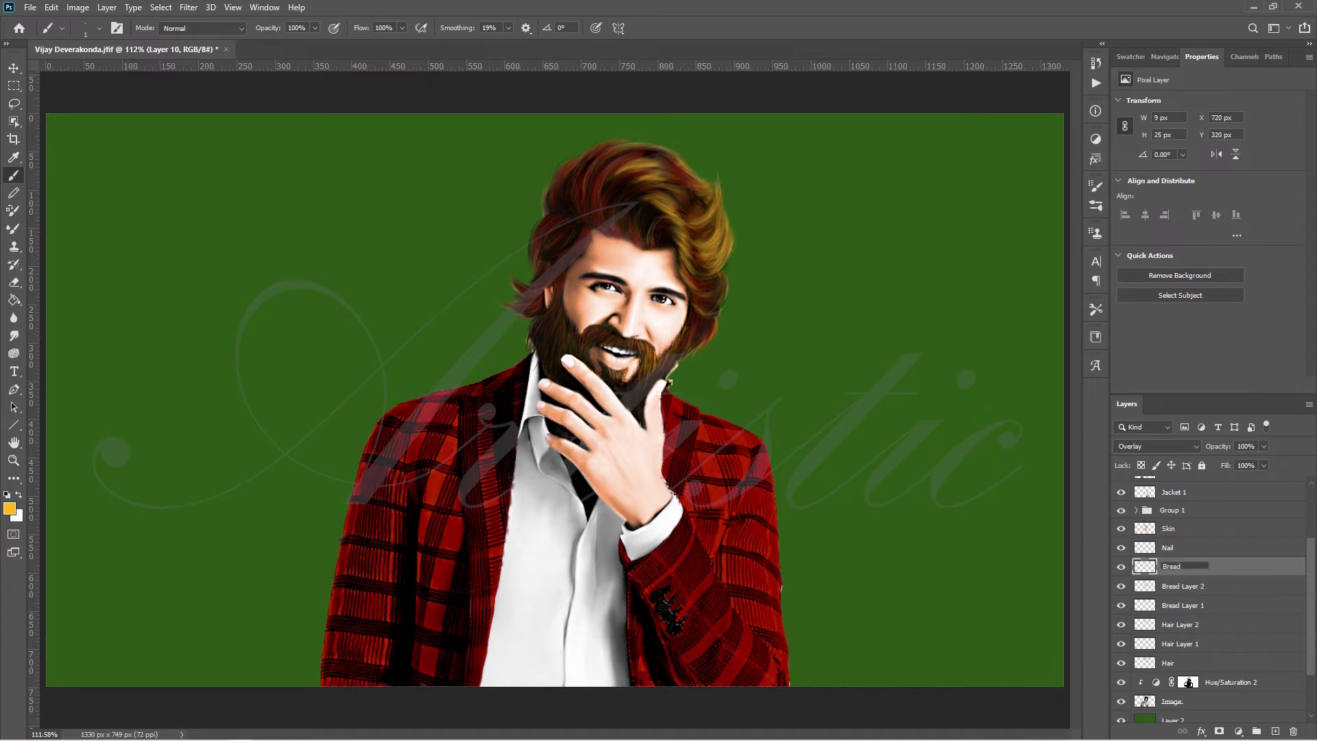
{"action": "type", "text": "Bread Layer 3"}
{"action": "key", "text": "Return"}
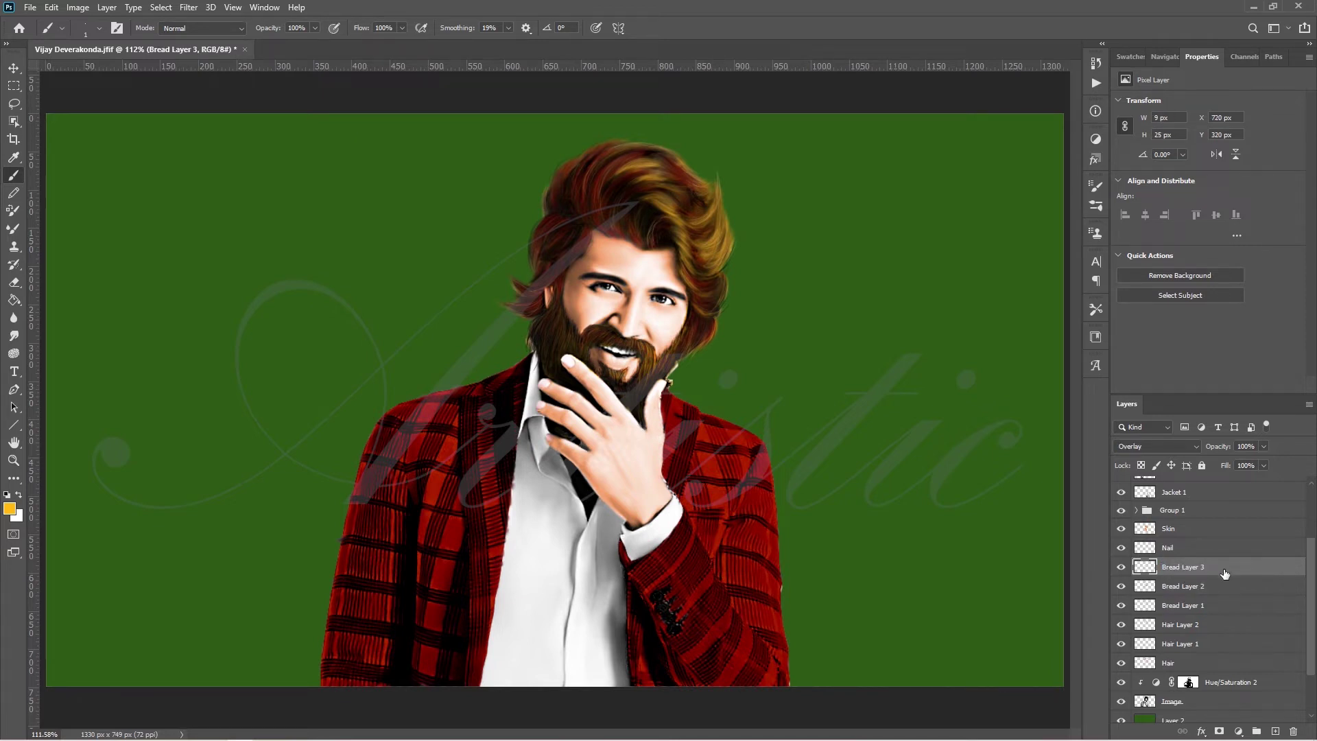
- Add a new empty layer above the beard layers and set the foreground colour to dark red
{"action": "left_click", "coordinate": [1275, 732]}
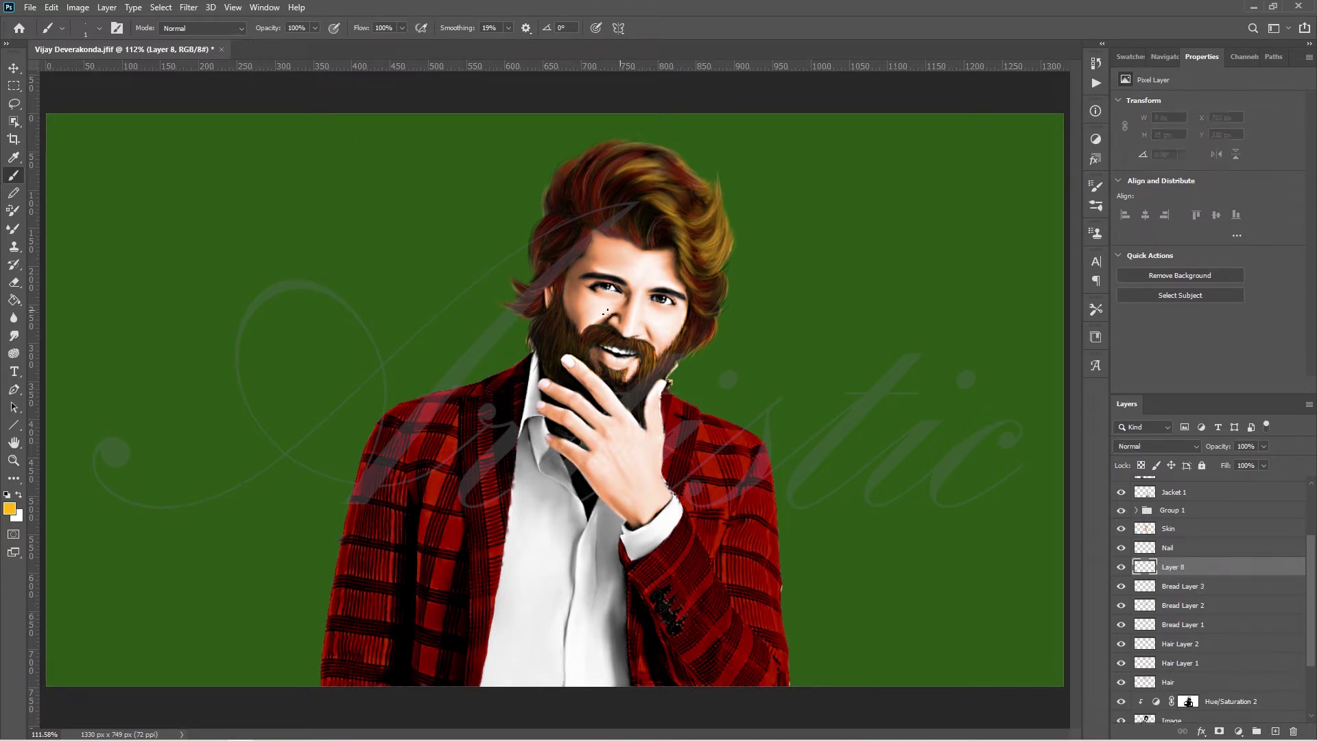
{"action": "key", "text": "z"}
{"action": "left_click_drag", "start_coordinate": [644, 298], "coordinate": [943, 365]}
{"action": "left_click", "coordinate": [9, 509]}
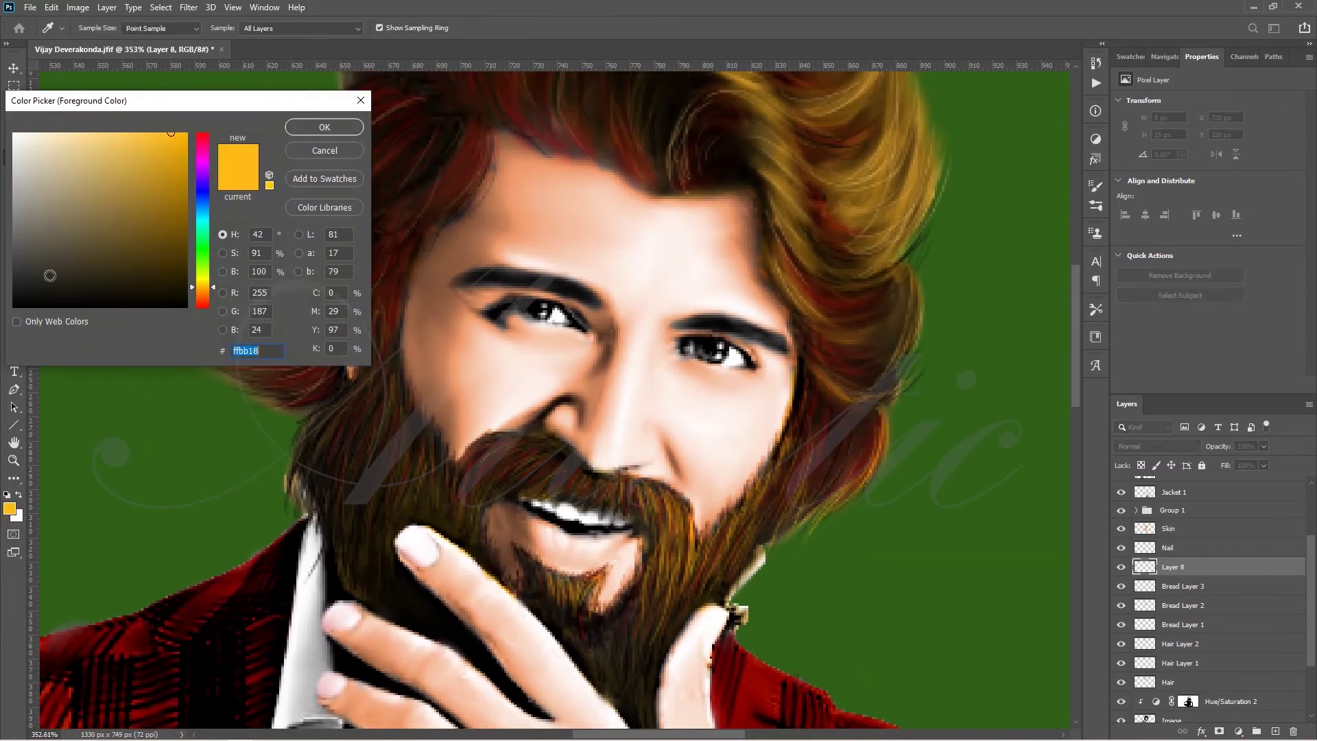
{"action": "left_click", "coordinate": [205, 303]}
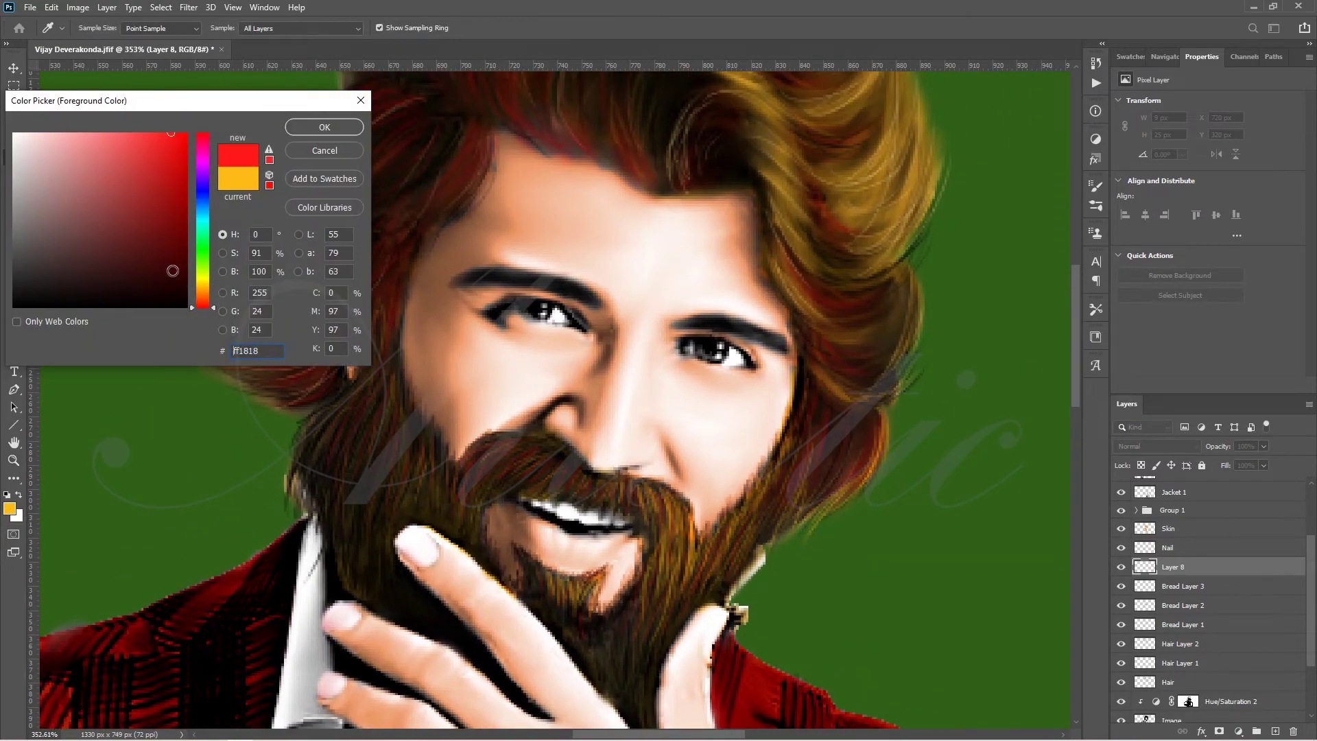
{"action": "left_click", "coordinate": [175, 267]}
{"action": "left_click", "coordinate": [325, 127]}
- Paint both eyebrows in dark red on the new layer, then deepen and extend them with black strokes
{"action": "key", "text": "b"}
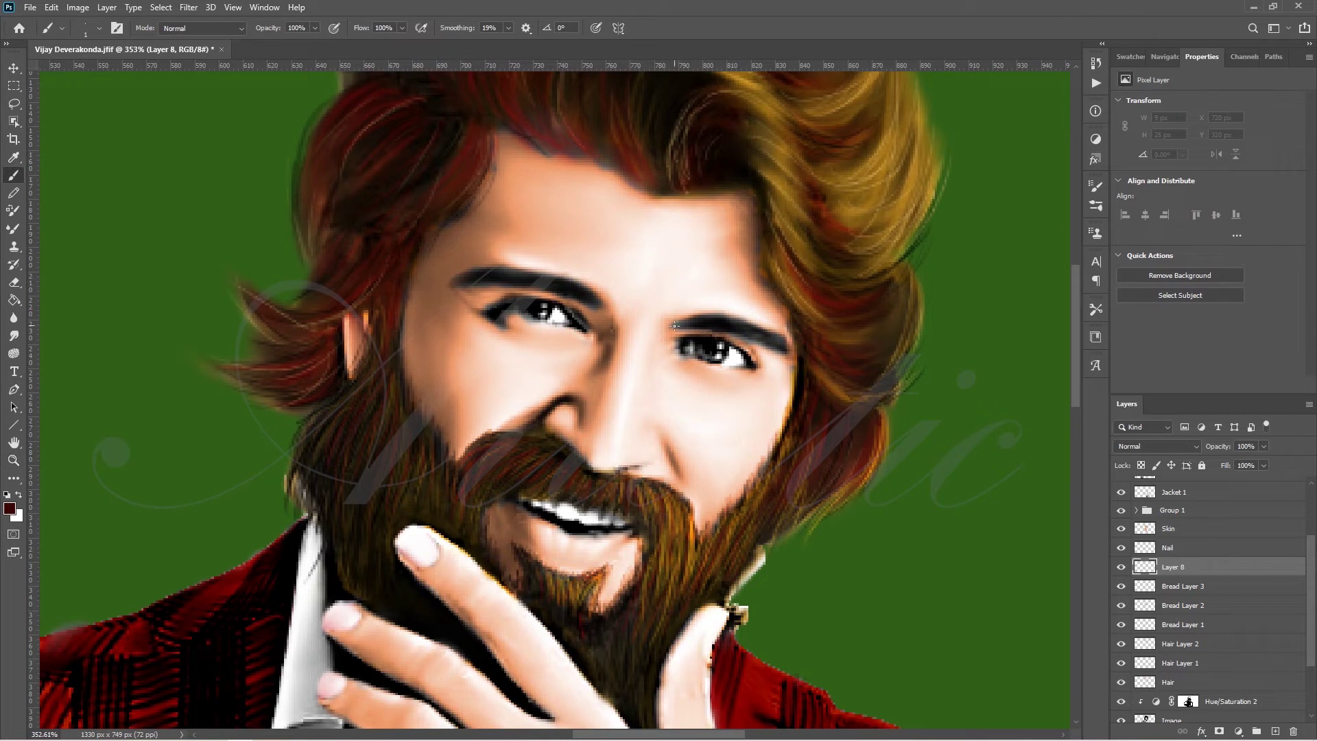
{"action": "mouse_move", "coordinate": [675, 326]}
{"action": "left_mouse_down"}
{"action": "mouse_move", "coordinate": [690, 316]}
{"action": "mouse_move", "coordinate": [729, 327]}
{"action": "left_mouse_up"}
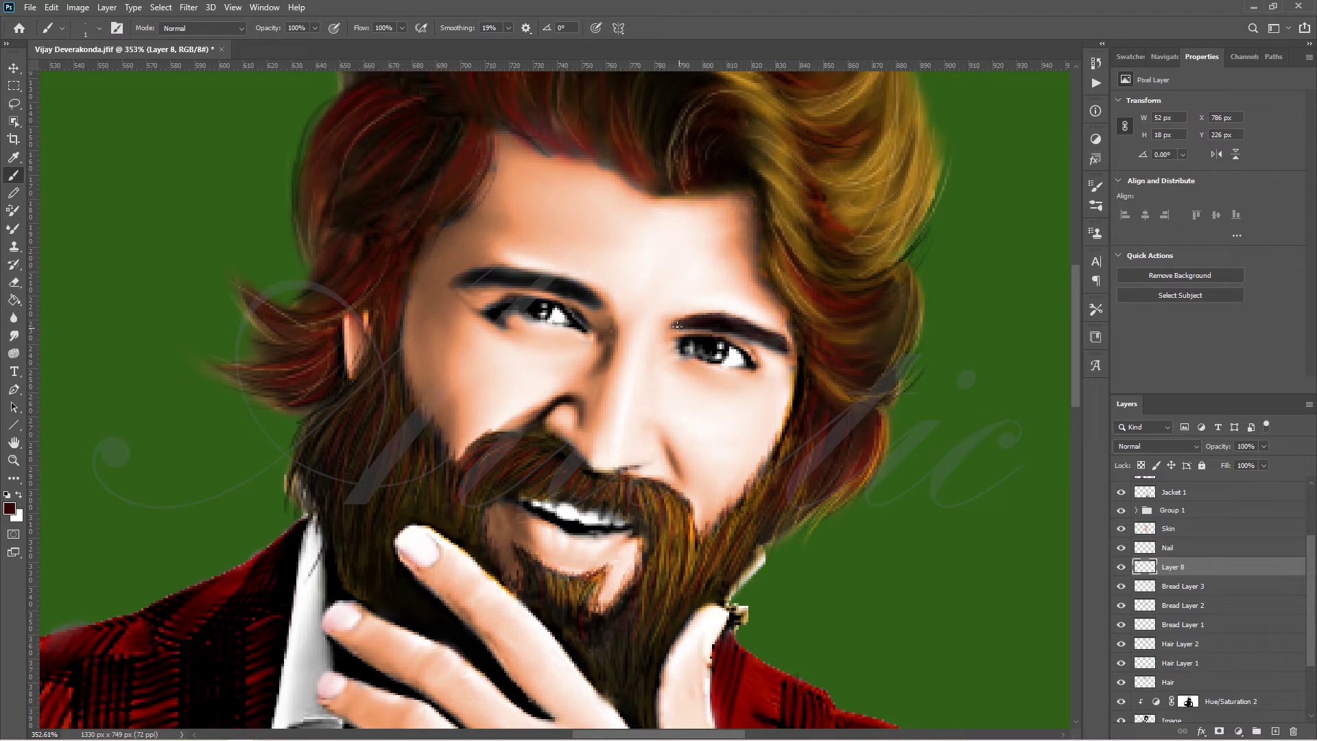
{"action": "left_click_drag", "start_coordinate": [567, 278], "coordinate": [558, 280]}
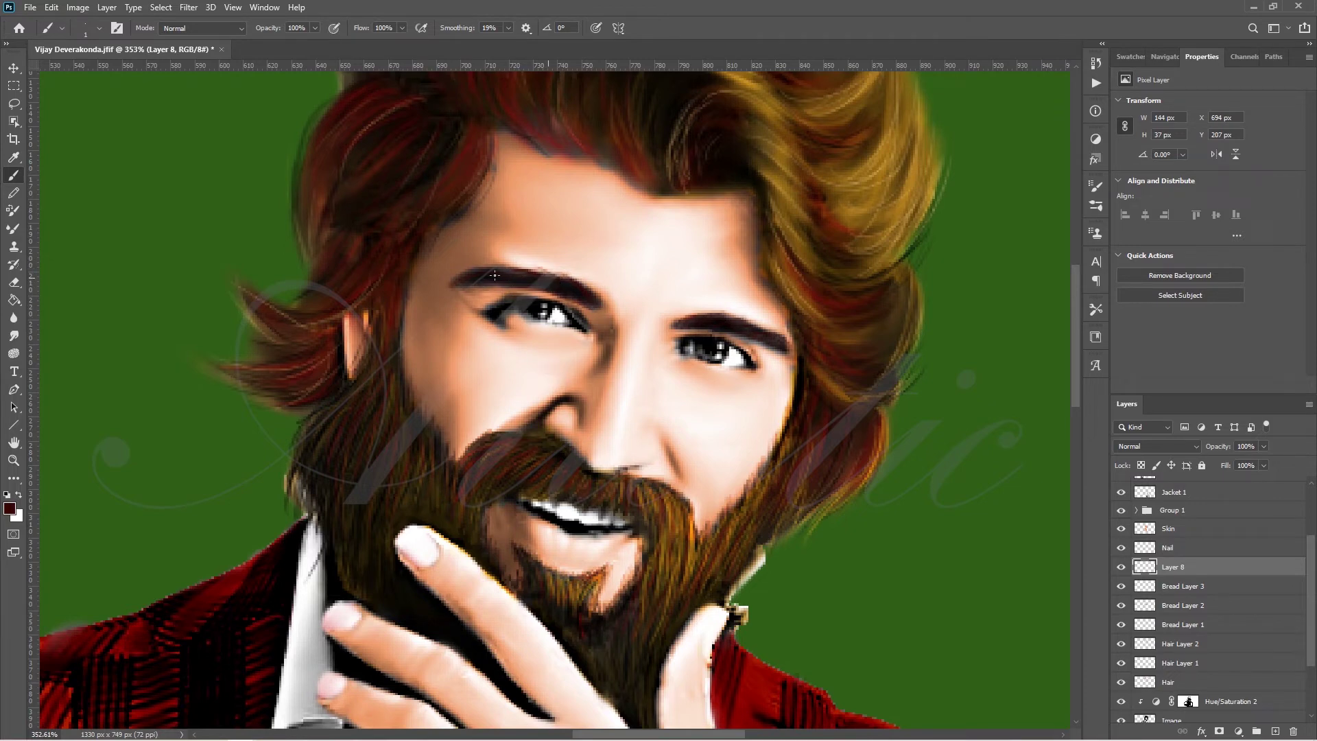
{"action": "left_click", "coordinate": [10, 508]}
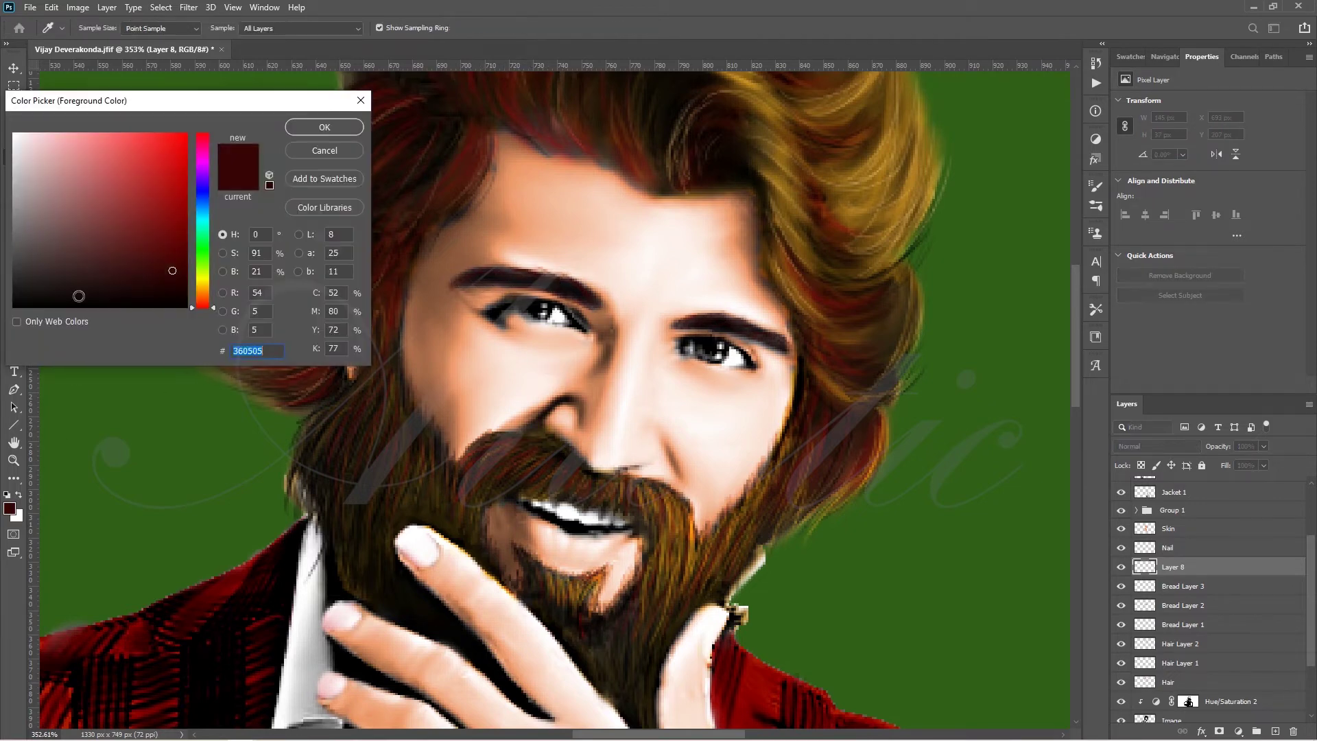
{"action": "left_click", "coordinate": [336, 122]}
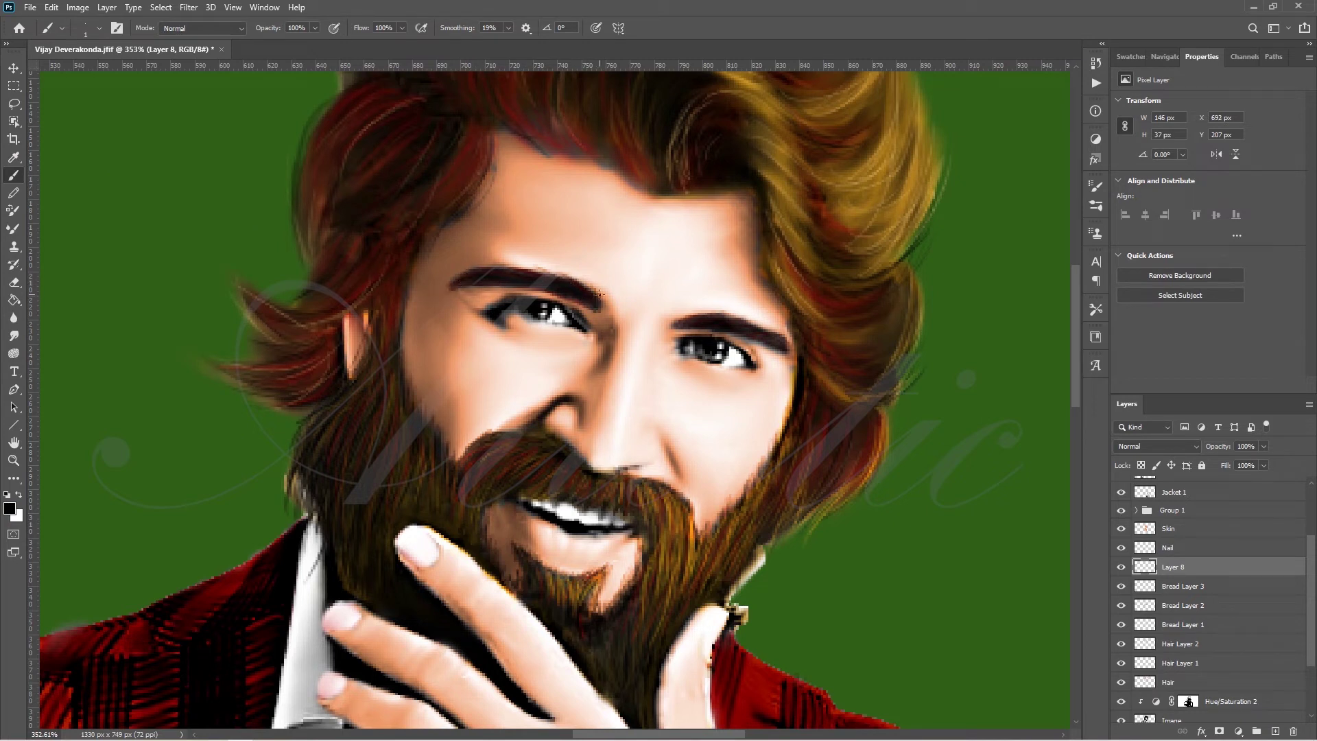
{"action": "left_click_drag", "start_coordinate": [553, 277], "coordinate": [492, 265]}
{"action": "mouse_move", "coordinate": [683, 320]}
{"action": "left_mouse_down"}
{"action": "mouse_move", "coordinate": [733, 310]}
{"action": "mouse_move", "coordinate": [789, 347]}
{"action": "left_mouse_up"}
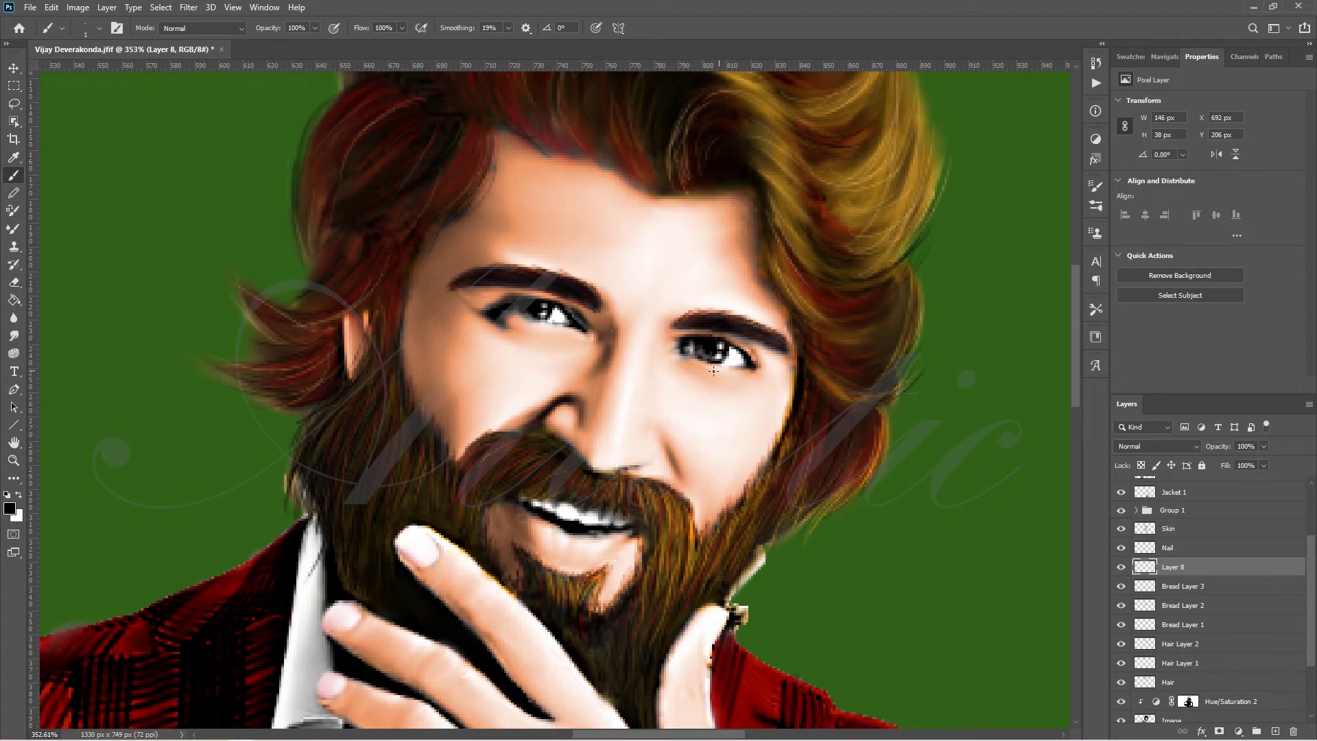
{"action": "left_click", "coordinate": [14, 281]}
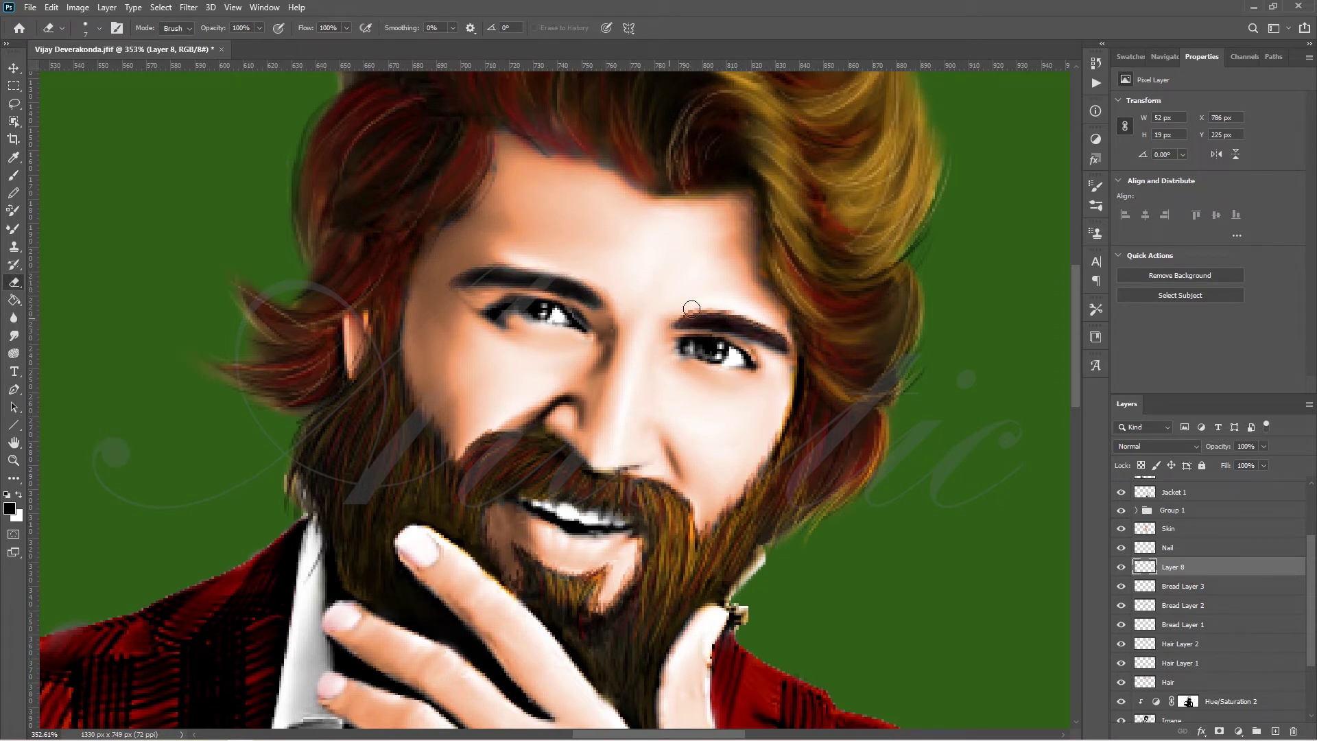
{"action": "key", "text": "b"}
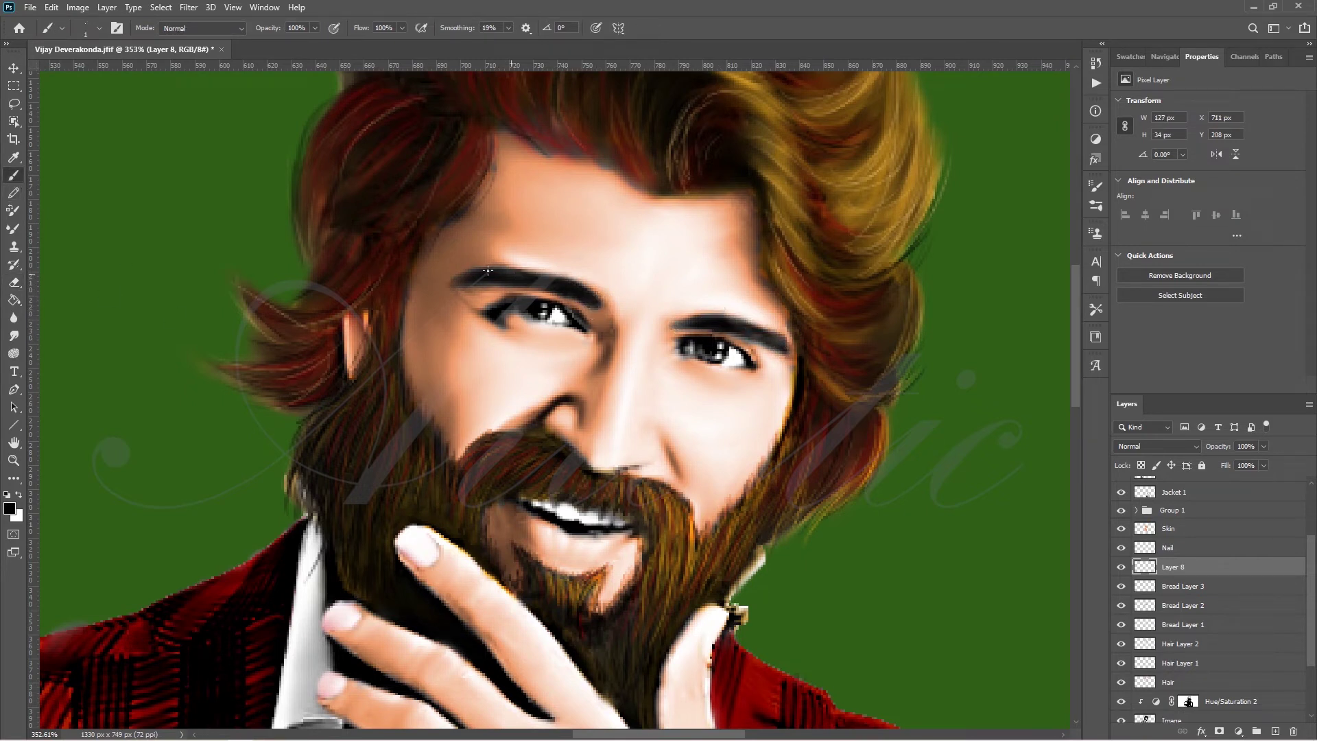
{"action": "left_click_drag", "start_coordinate": [488, 270], "coordinate": [465, 283]}
- Set the Skin layer to Normal and paint sampled skin colour over gaps by the face, beard and finger
{"action": "left_click", "coordinate": [1168, 529]}
{"action": "left_click", "coordinate": [1157, 445]}
{"action": "left_click", "coordinate": [1152, 412]}
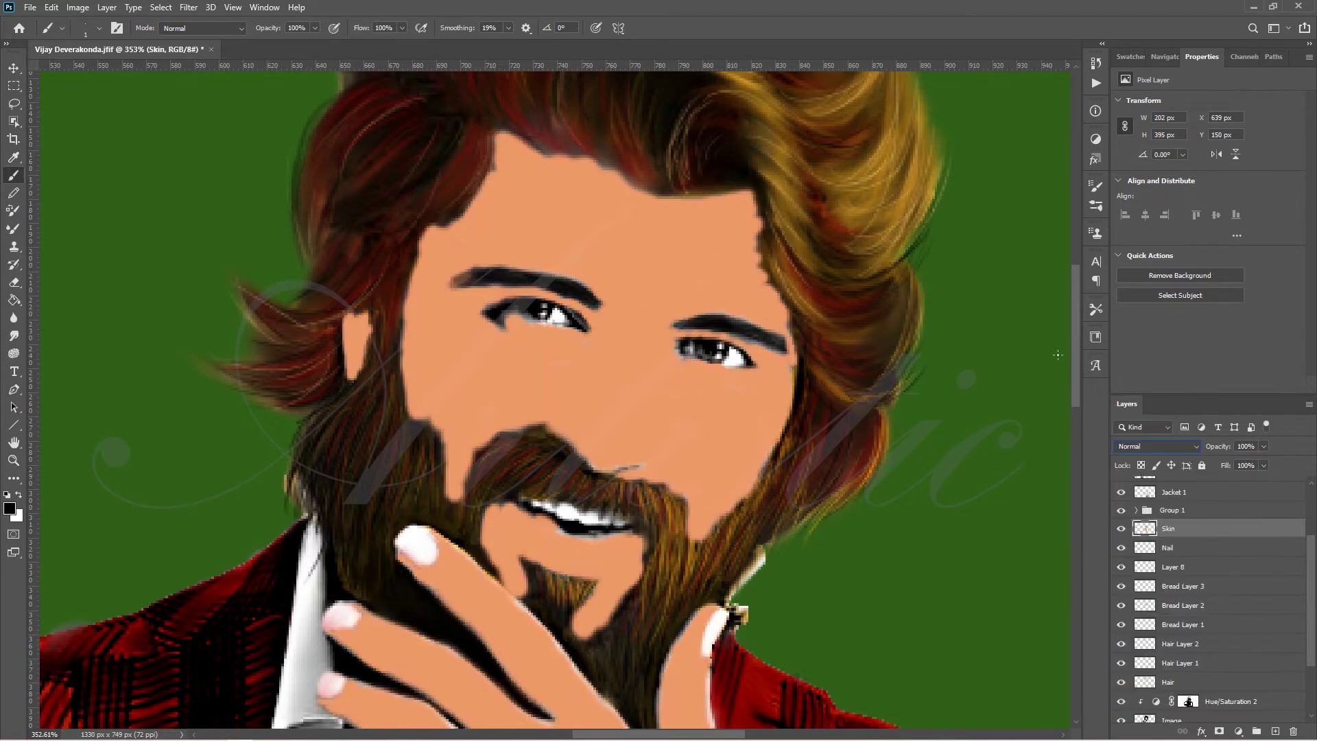
{"action": "left_click", "coordinate": [499, 361], "text": "alt"}
{"action": "mouse_move", "coordinate": [494, 288]}
{"action": "left_mouse_down"}
{"action": "mouse_move", "coordinate": [607, 519]}
{"action": "mouse_move", "coordinate": [583, 516]}
{"action": "left_mouse_up"}
{"action": "scroll", "coordinate": [531, 486], "scroll_direction": "down", "scroll_amount": 3}
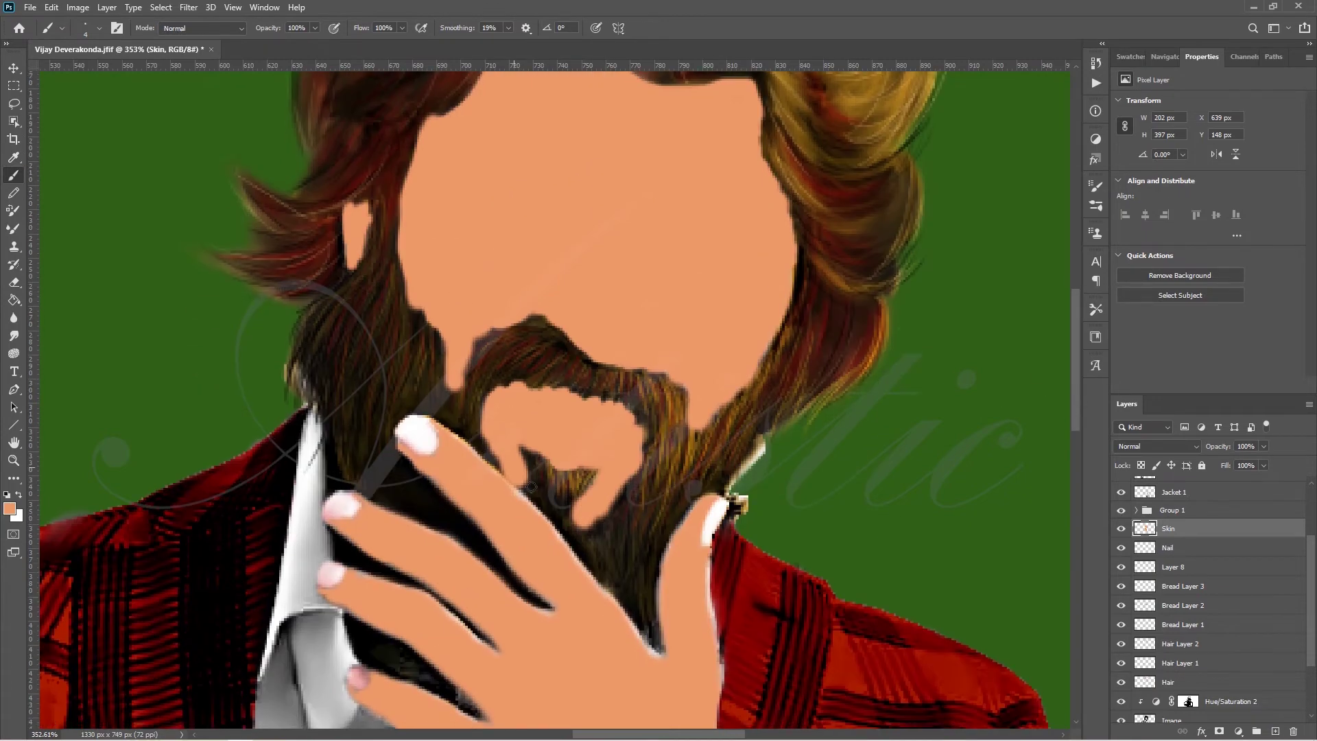
{"action": "left_click_drag", "start_coordinate": [561, 537], "coordinate": [539, 518]}
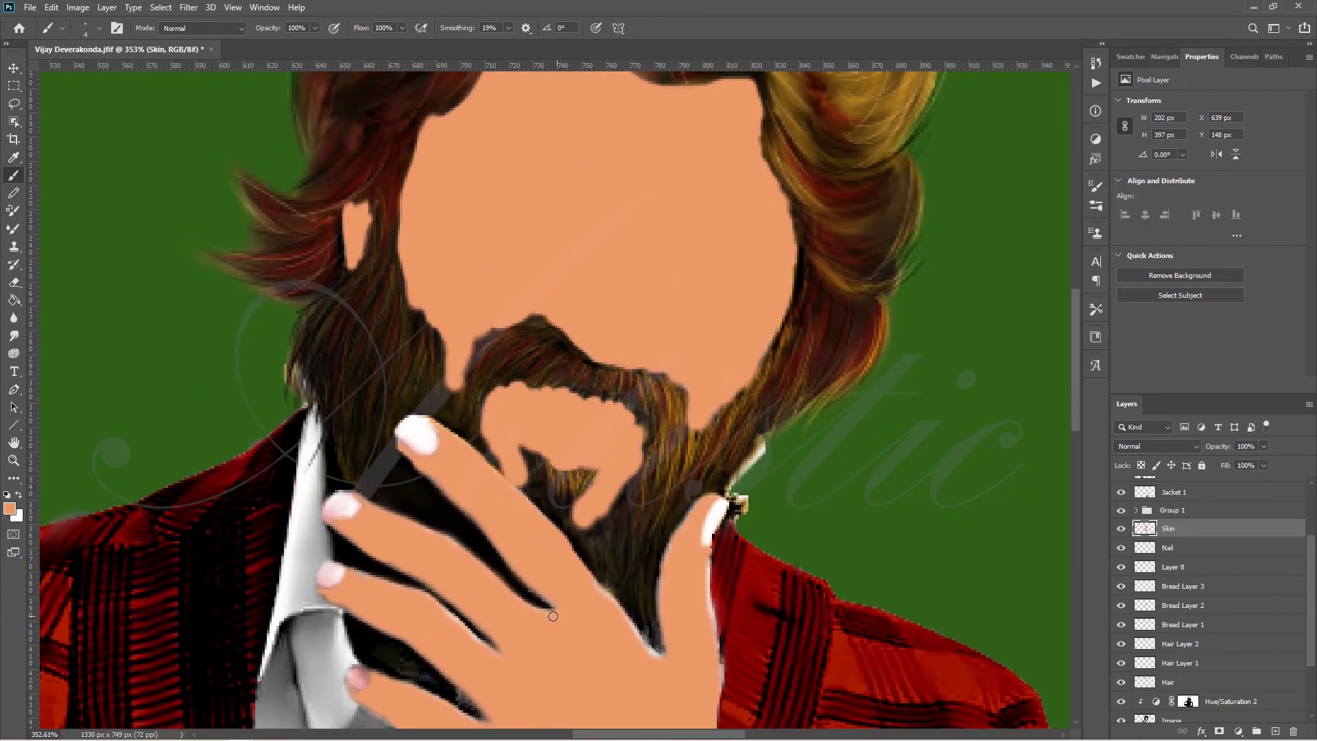
{"action": "left_click_drag", "start_coordinate": [650, 656], "coordinate": [601, 594]}
{"action": "left_click_drag", "start_coordinate": [703, 573], "coordinate": [710, 622]}
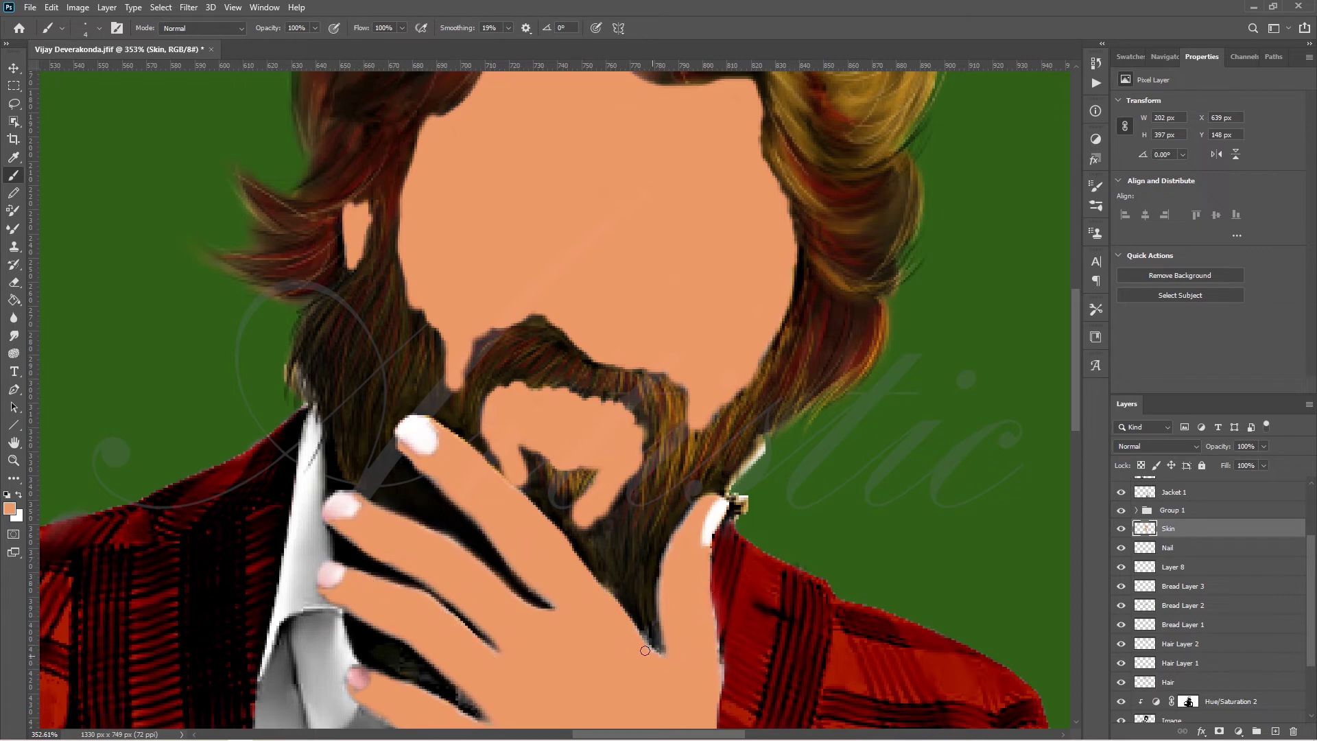
- Return the Skin layer to Overlay blending and move Layer 8 directly above it
{"action": "left_click", "coordinate": [1192, 447]}
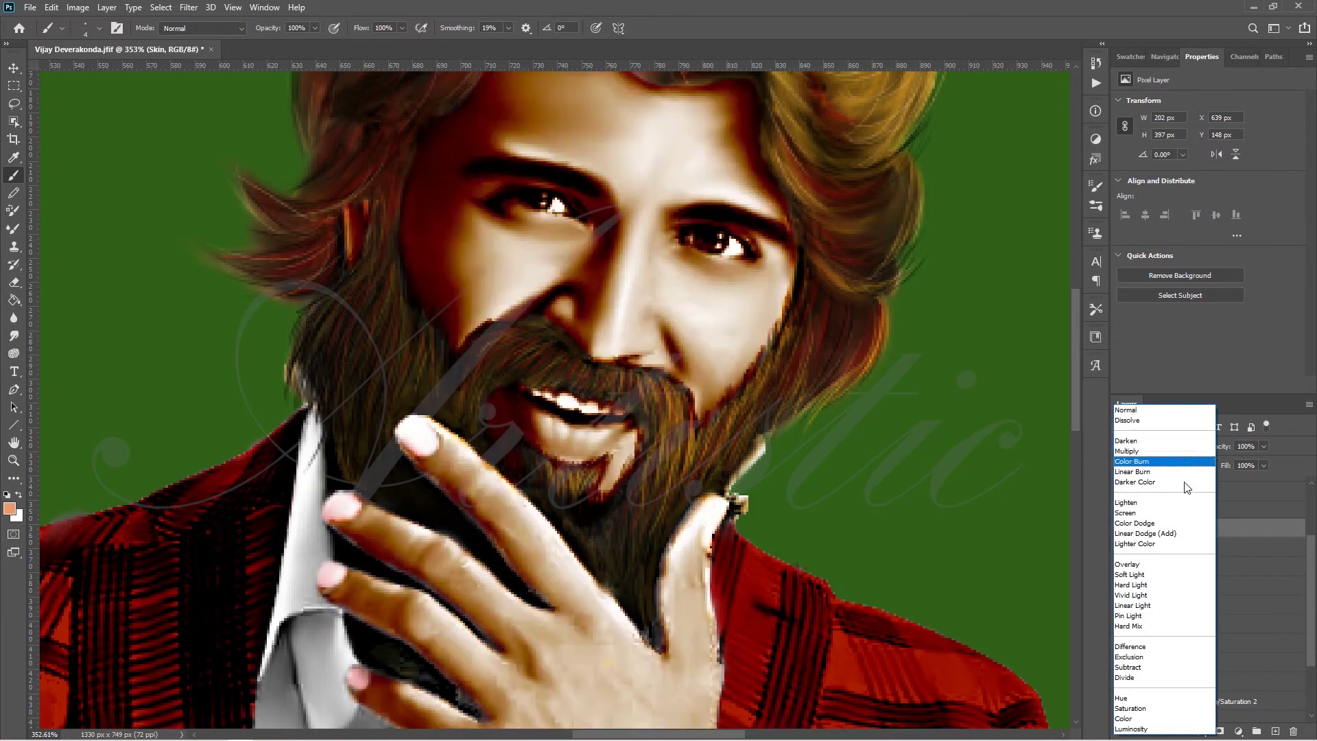
{"action": "left_click", "coordinate": [1165, 563]}
{"action": "scroll", "coordinate": [1069, 397], "scroll_direction": "up", "scroll_amount": 4}
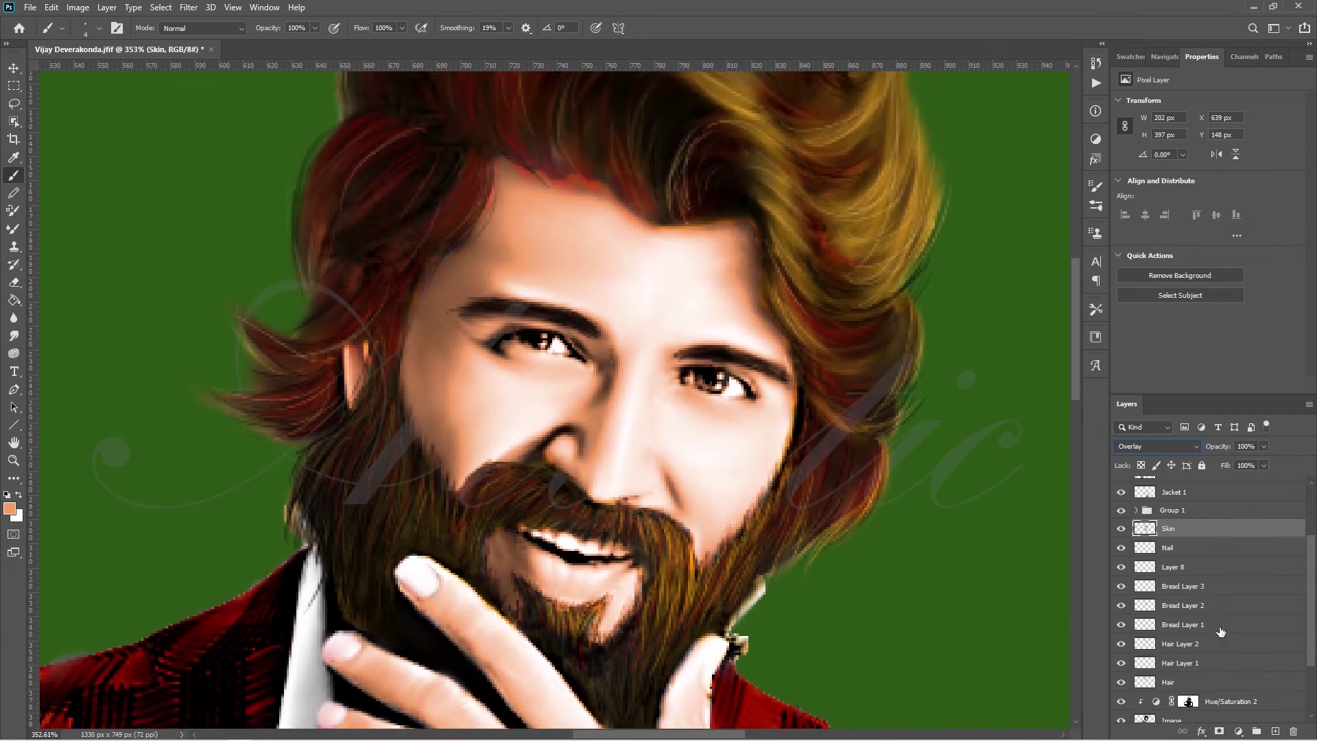
{"action": "left_click_drag", "start_coordinate": [1220, 566], "coordinate": [1211, 528]}
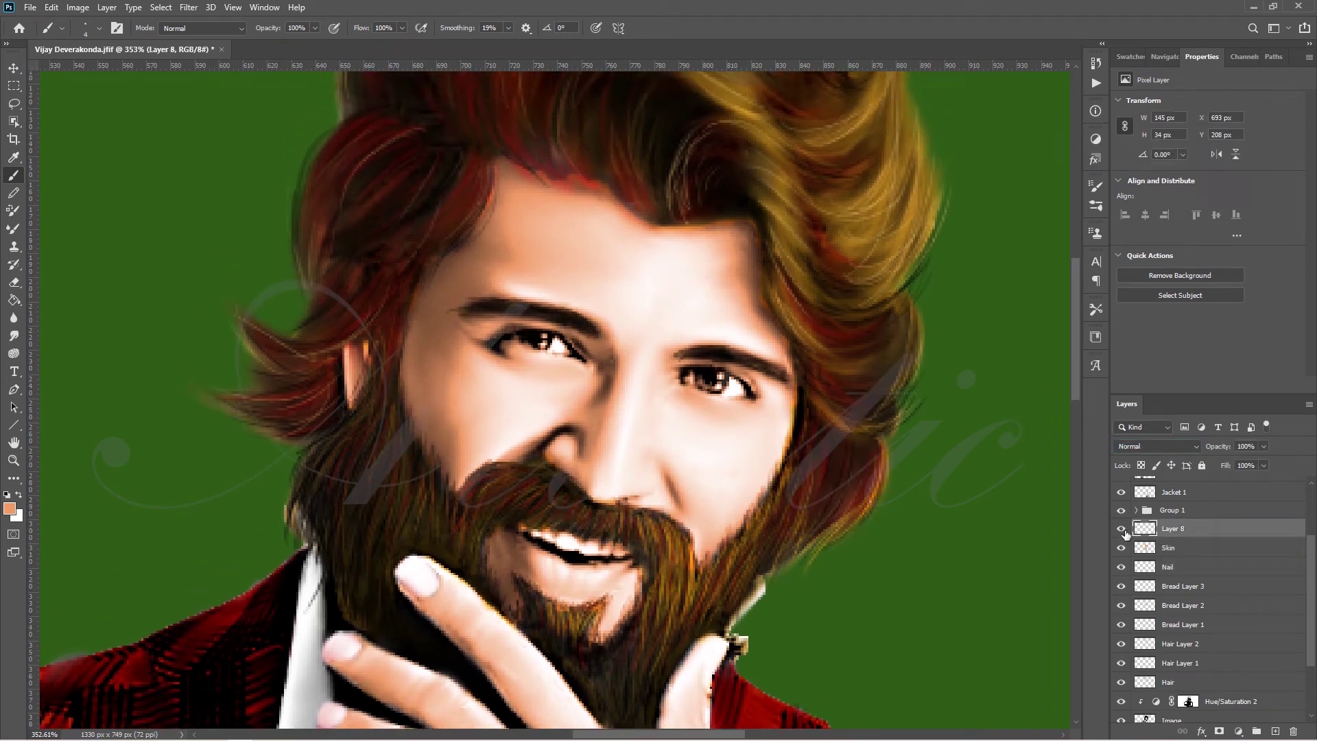
- On the Skin layer, erase the speck above the left eye at 49% and the right iris at 100%
{"action": "left_click", "coordinate": [14, 281]}
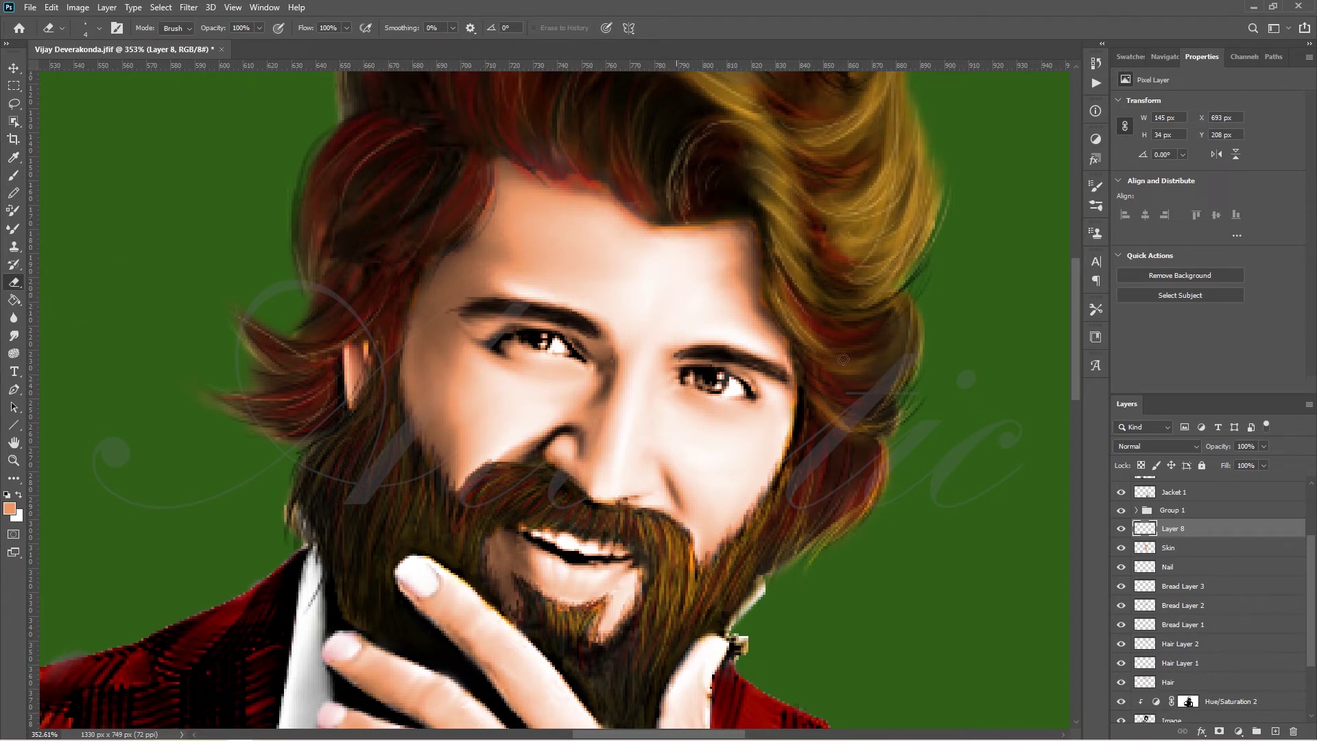
{"action": "key", "text": "alt+bracketleft"}
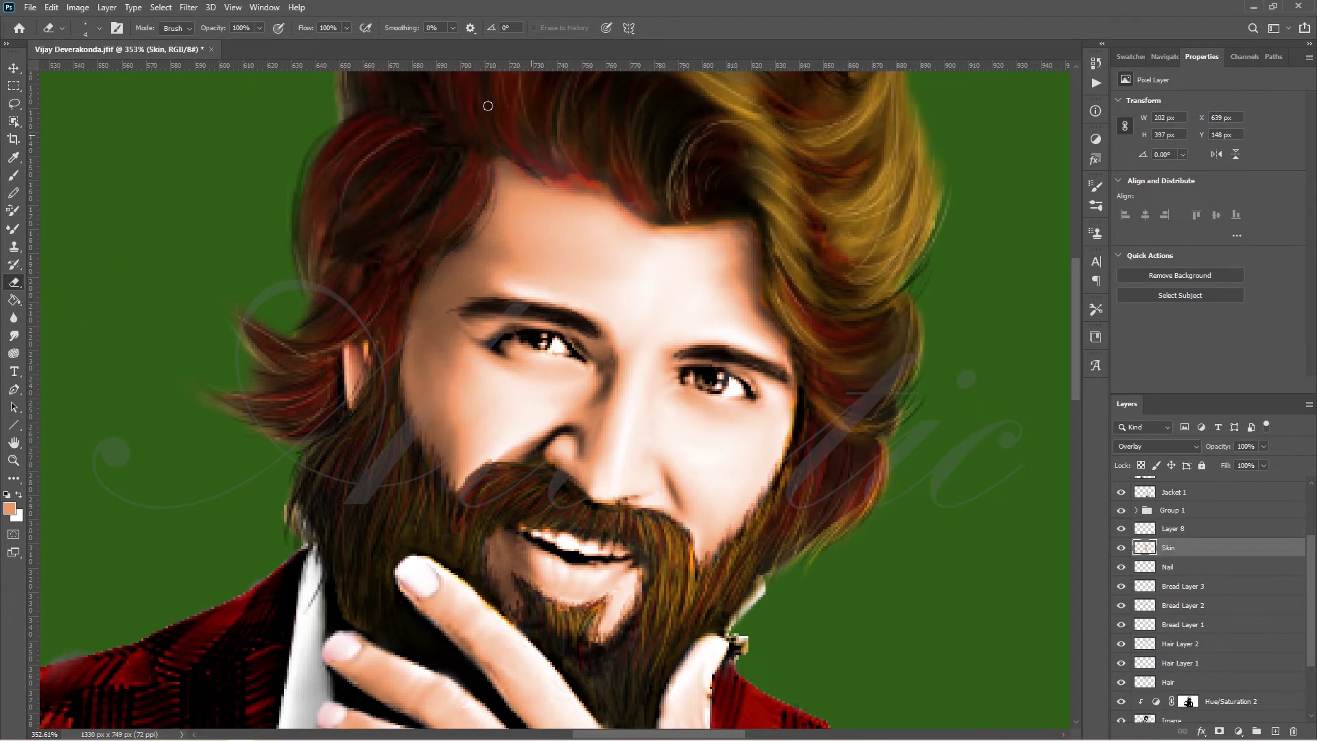
{"action": "type", "text": "100"}
{"action": "left_click", "coordinate": [99, 28]}
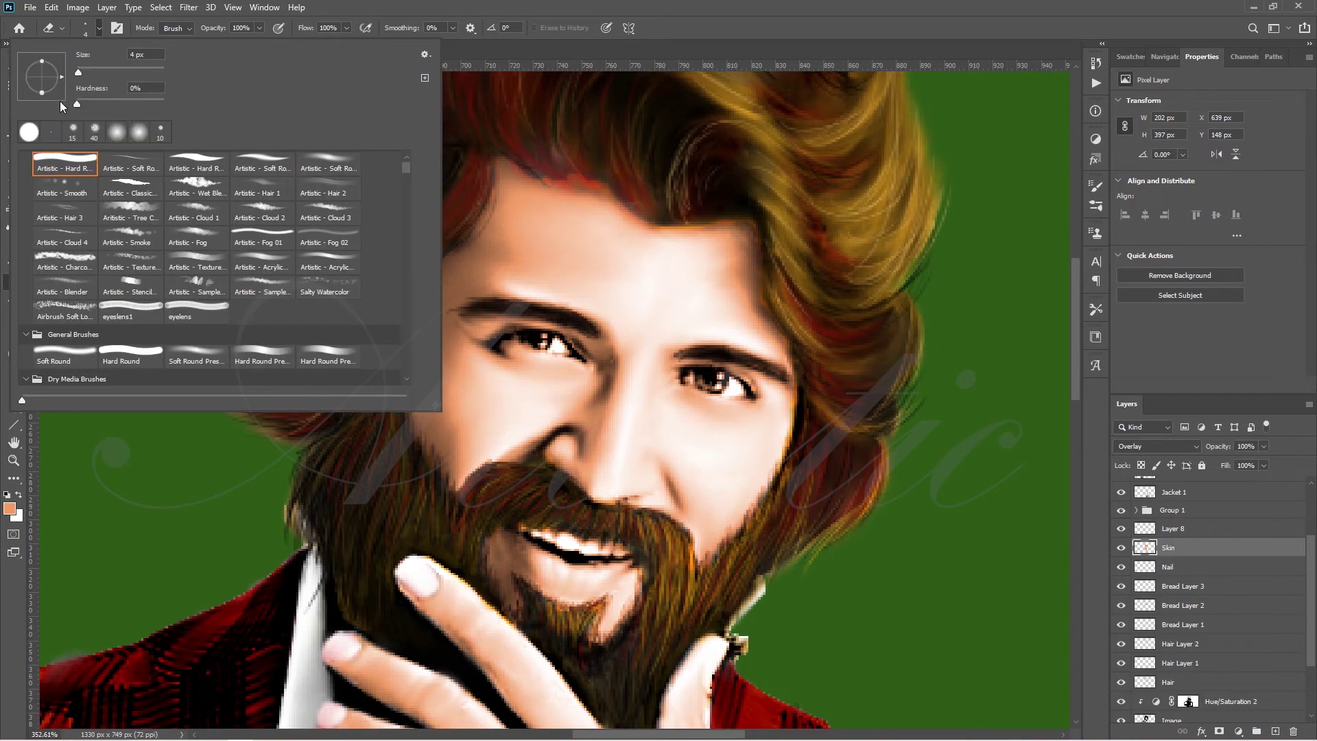
{"action": "left_click", "coordinate": [539, 169]}
{"action": "key", "text": "4"}
{"action": "key", "text": "9"}
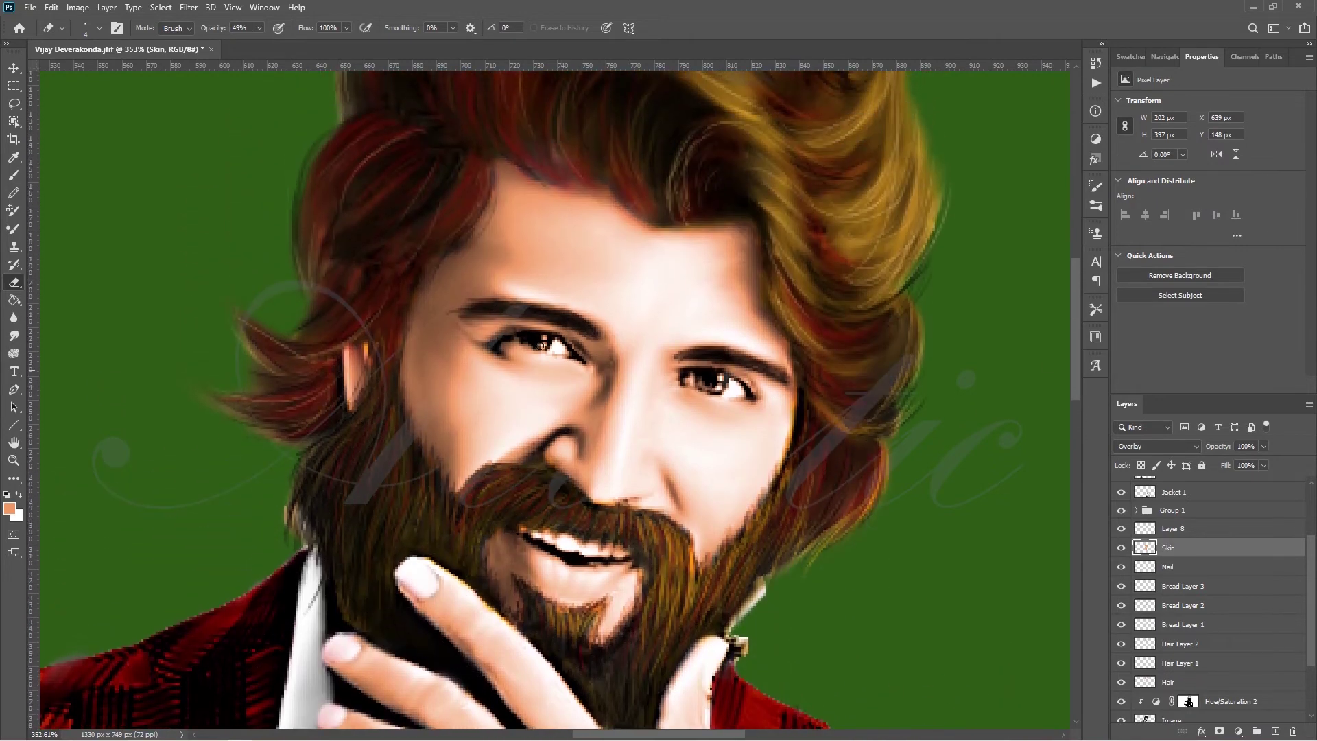
{"action": "left_click_drag", "start_coordinate": [544, 340], "coordinate": [535, 341]}
{"action": "key", "text": "0"}
{"action": "left_click_drag", "start_coordinate": [706, 386], "coordinate": [727, 383]}
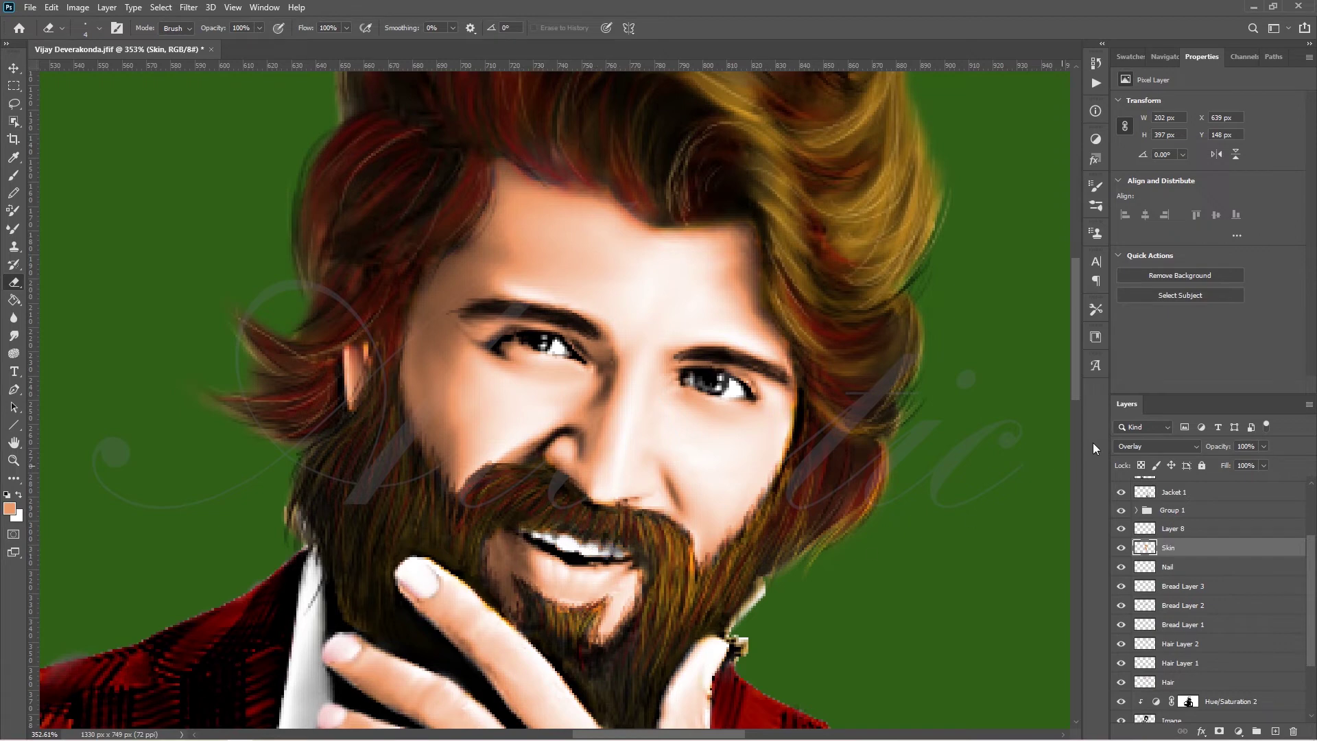
{"action": "left_click", "coordinate": [1173, 529]}
- Reset colours to black and darken both eyebrows on Layer 8 with 33% brush opacity
{"action": "left_click", "coordinate": [10, 509]}
{"action": "type", "text": "000000"}
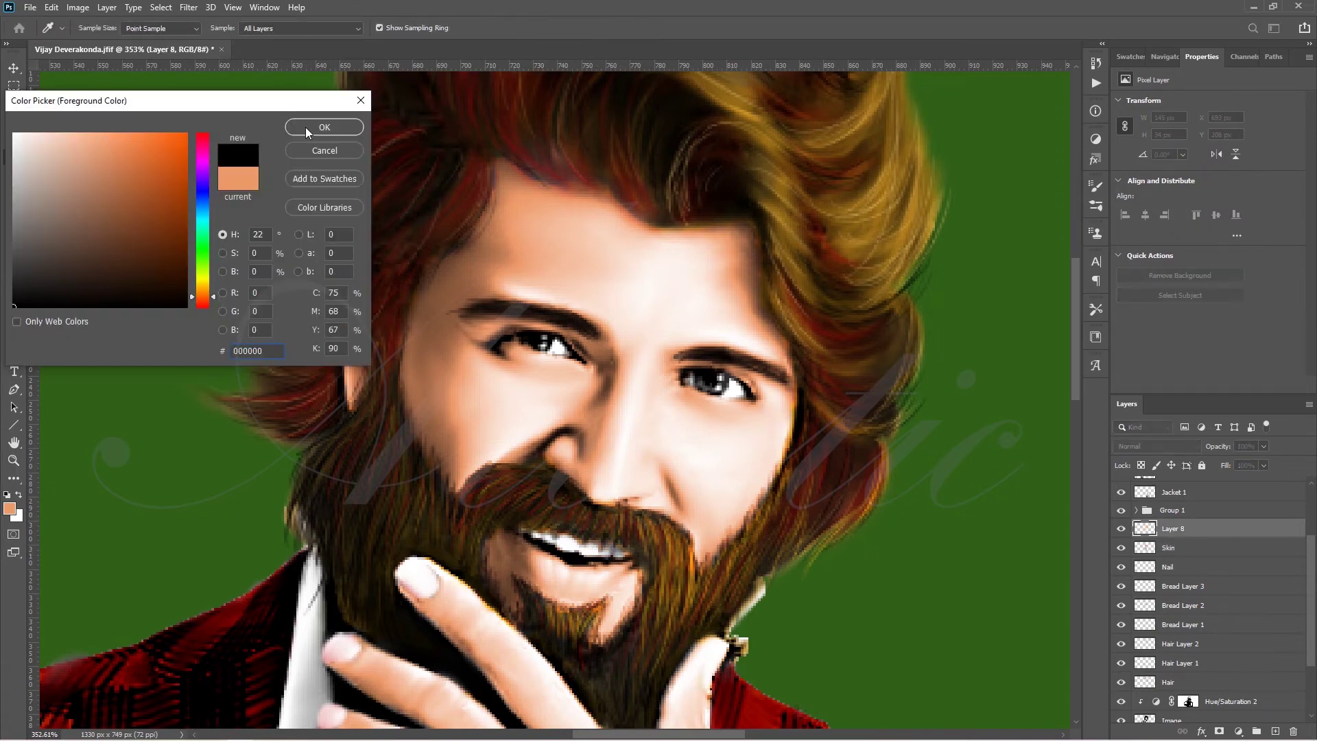
{"action": "key", "text": "Escape"}
{"action": "key", "text": "d"}
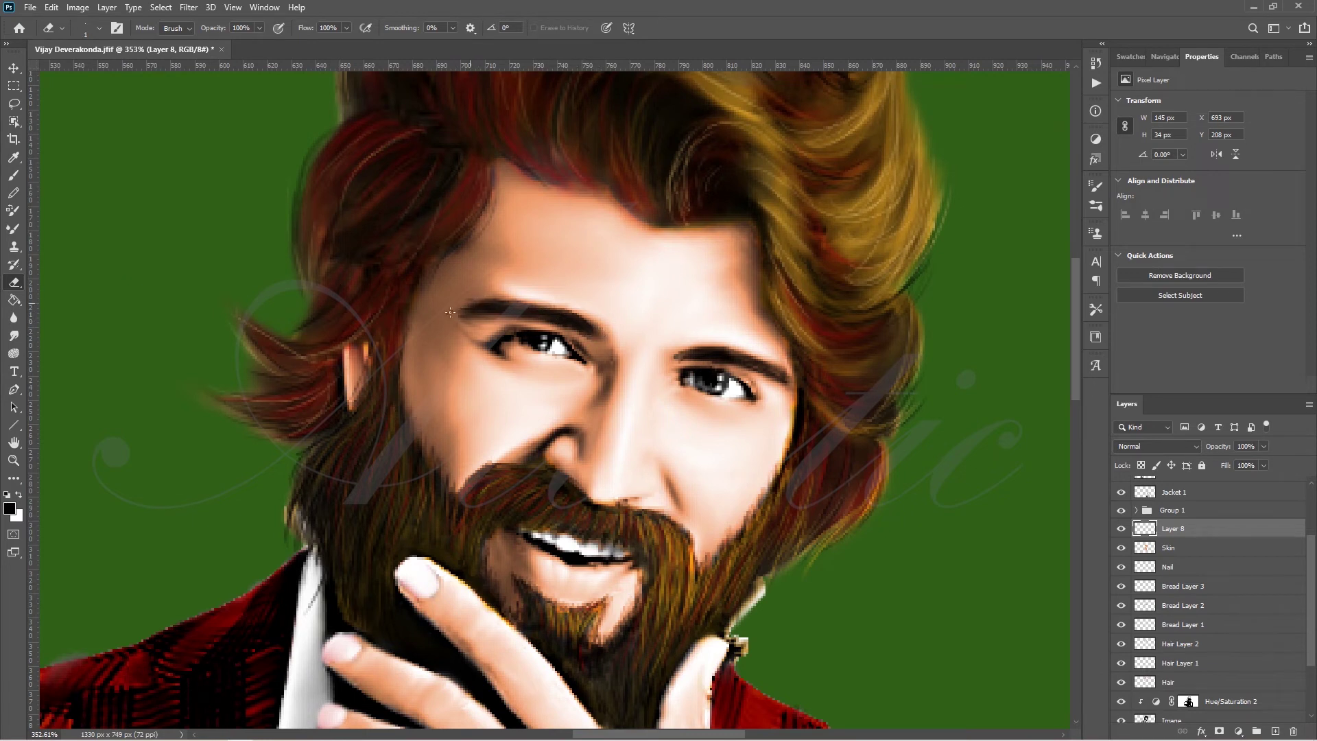
{"action": "key", "text": "b"}
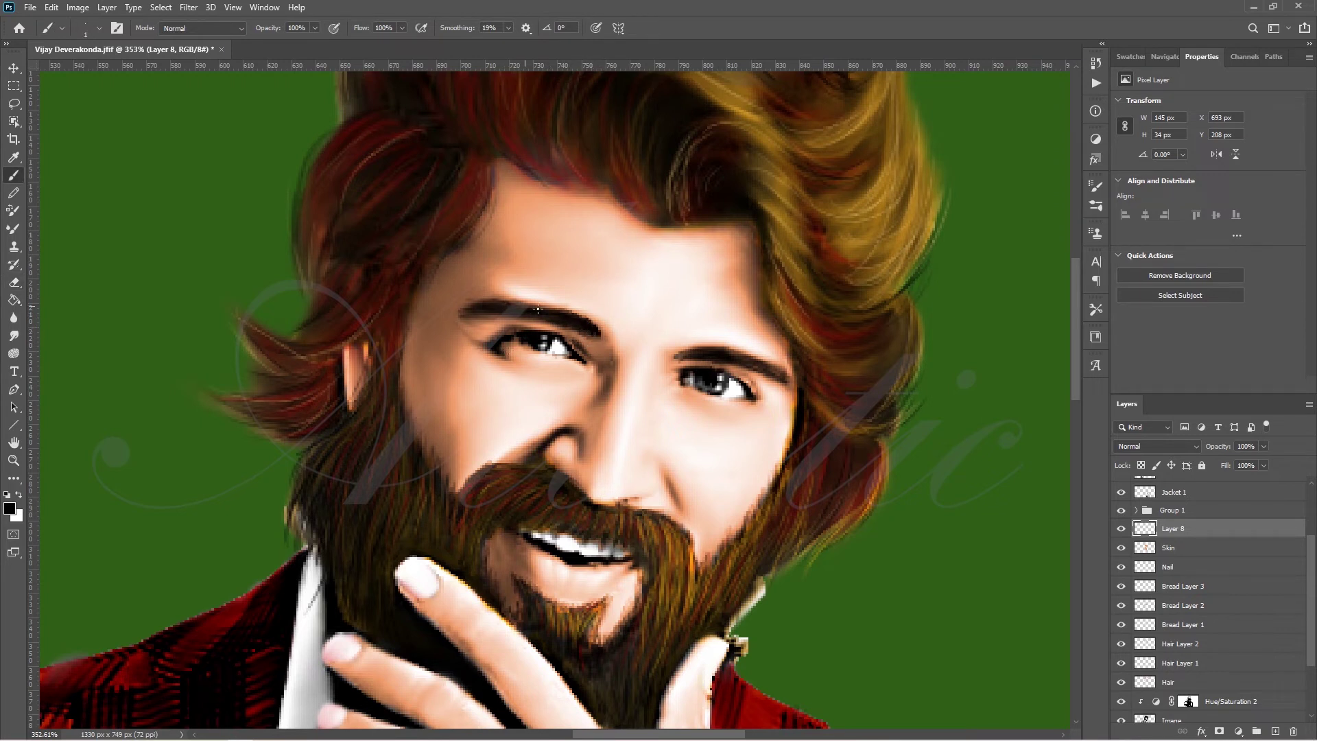
{"action": "left_click_drag", "start_coordinate": [493, 309], "coordinate": [511, 314]}
{"action": "key", "text": "ctrl+z"}
{"action": "key", "text": "ctrl+z"}
{"action": "key", "text": "3"}
{"action": "key", "text": "3"}
{"action": "left_click_drag", "start_coordinate": [705, 349], "coordinate": [741, 361]}
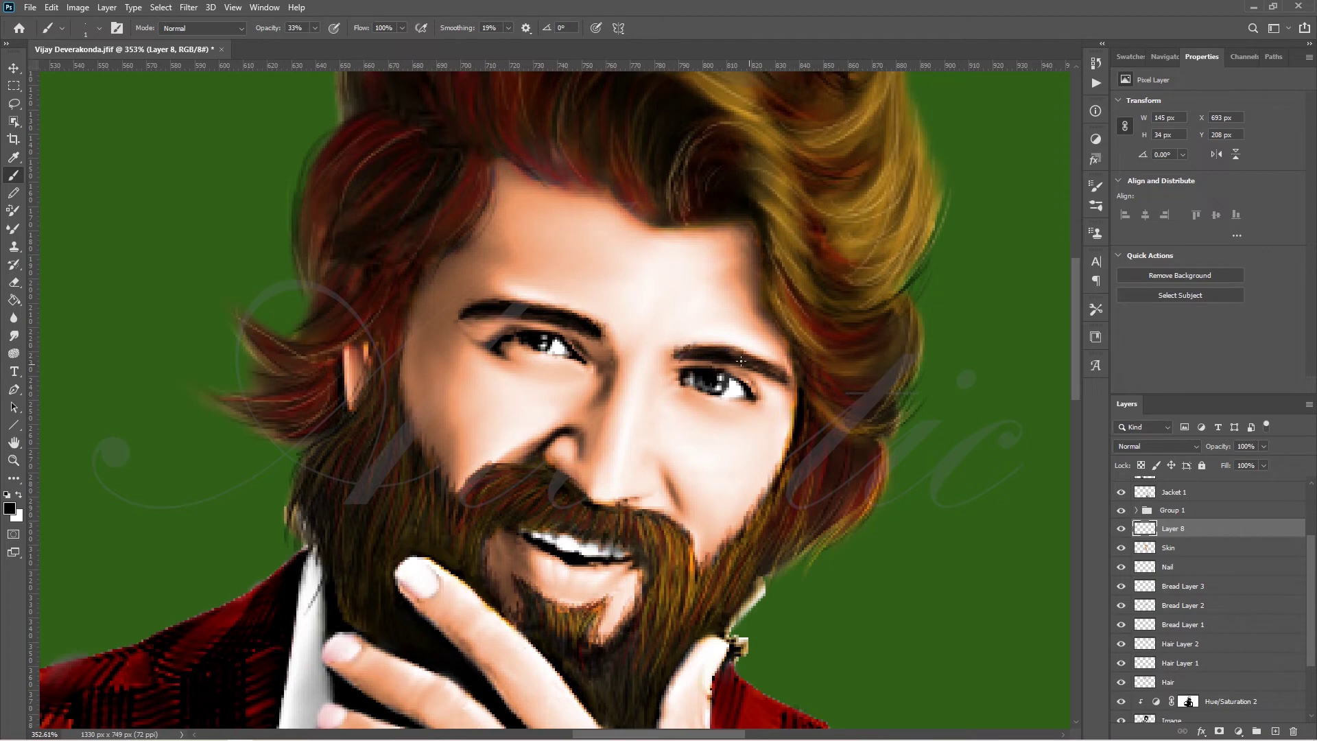
- Pick a dark red, add a new empty layer, and dab red onto the right eye
{"action": "left_click", "coordinate": [9, 508]}
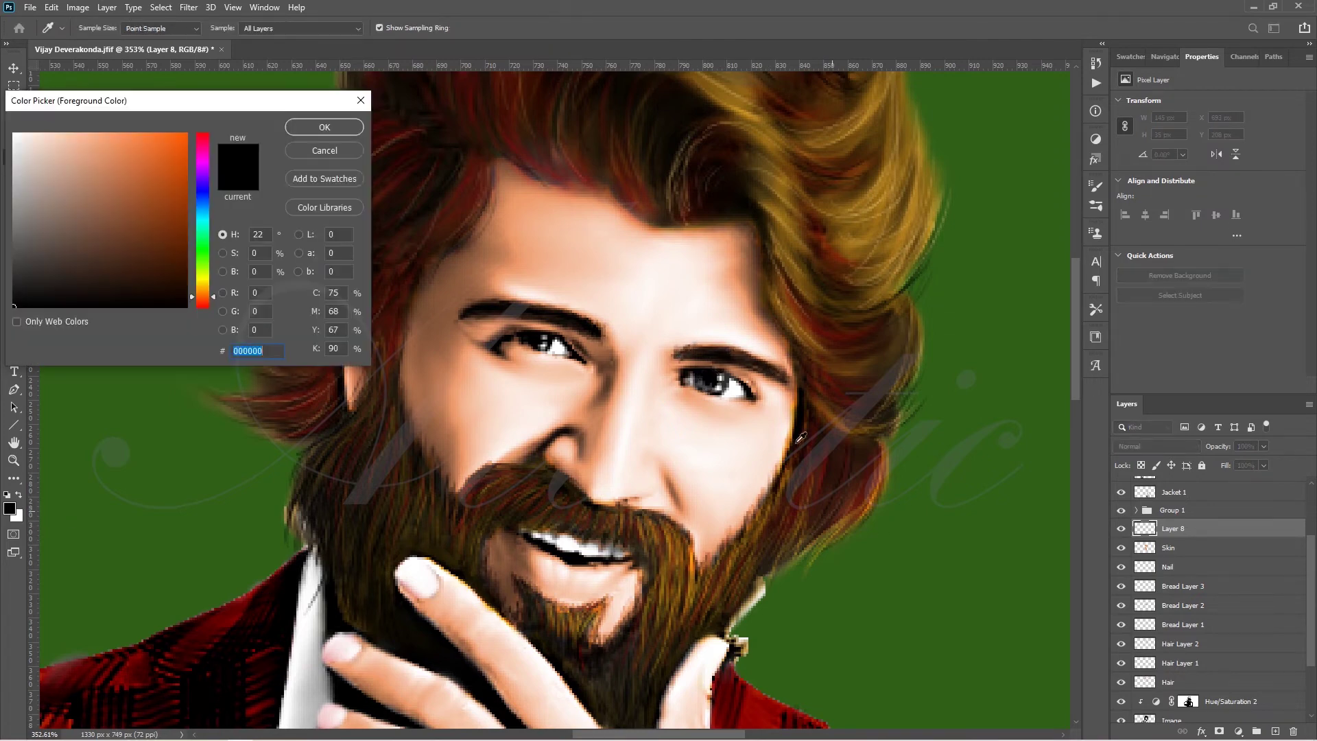
{"action": "left_click", "coordinate": [205, 321]}
{"action": "left_click", "coordinate": [171, 234]}
{"action": "left_click", "coordinate": [318, 123]}
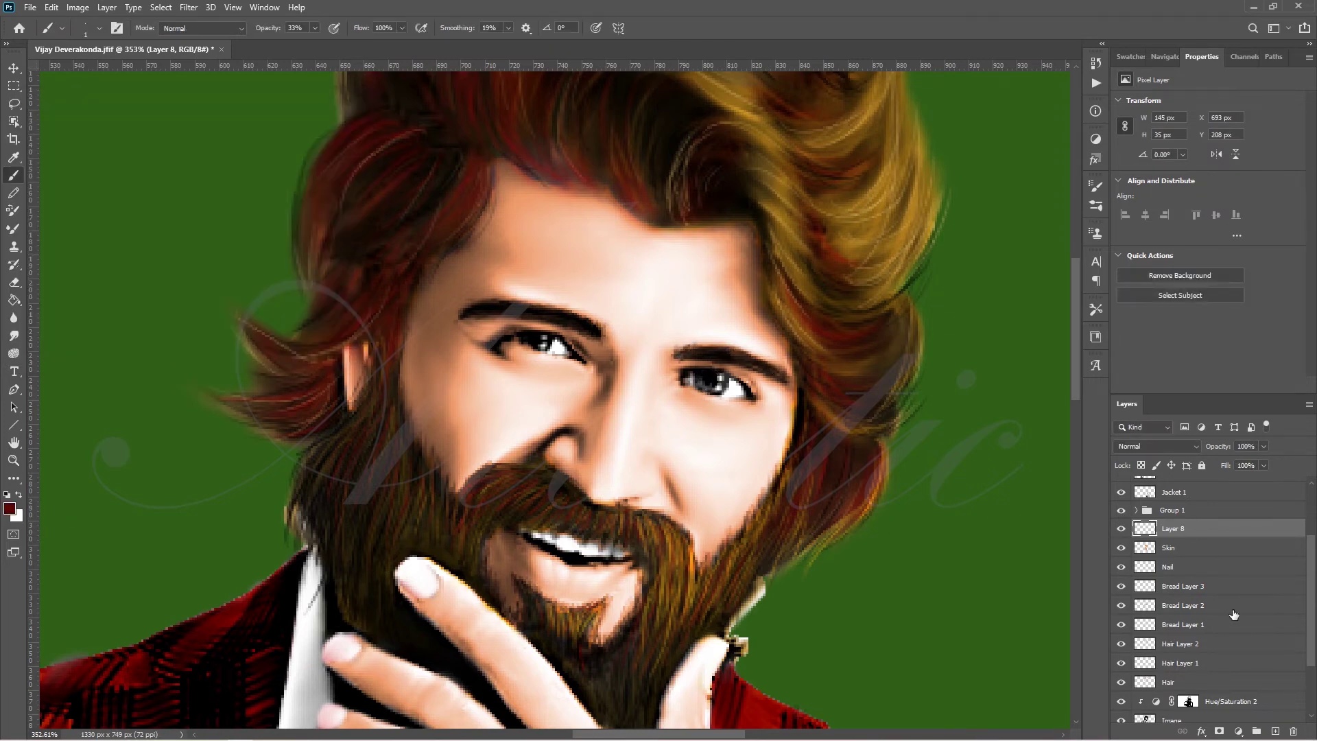
{"action": "left_click", "coordinate": [1275, 731]}
{"action": "left_click", "coordinate": [708, 381]}
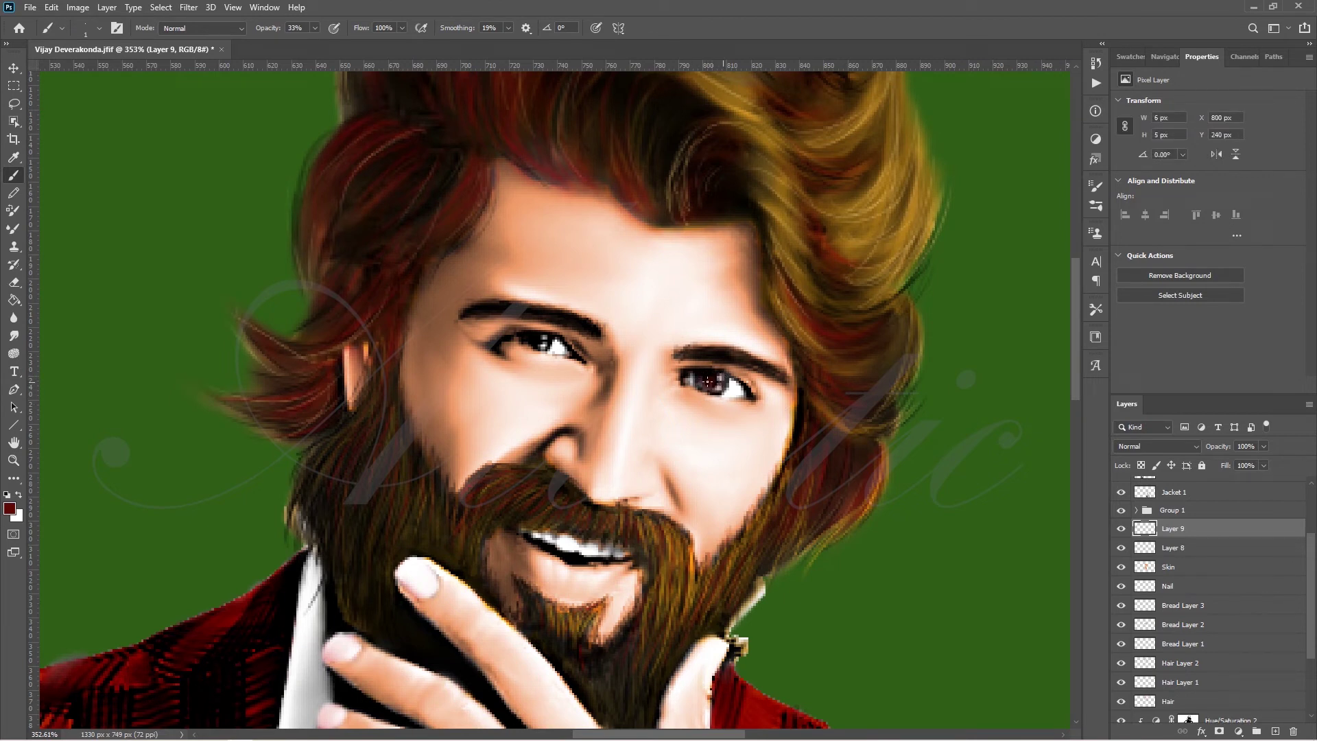
- Paint both pupils red at full opacity on Layer 9 and set that layer to Overlay
{"action": "left_click", "coordinate": [709, 382]}
{"action": "key", "text": "0"}
{"action": "key", "text": "bracketright"}
{"action": "key", "text": "bracketright"}
{"action": "left_click_drag", "start_coordinate": [699, 374], "coordinate": [701, 385]}
{"action": "mouse_move", "coordinate": [542, 340]}
{"action": "left_mouse_down"}
{"action": "mouse_move", "coordinate": [526, 335]}
{"action": "mouse_move", "coordinate": [549, 341]}
{"action": "left_mouse_up"}
{"action": "left_click", "coordinate": [1159, 446]}
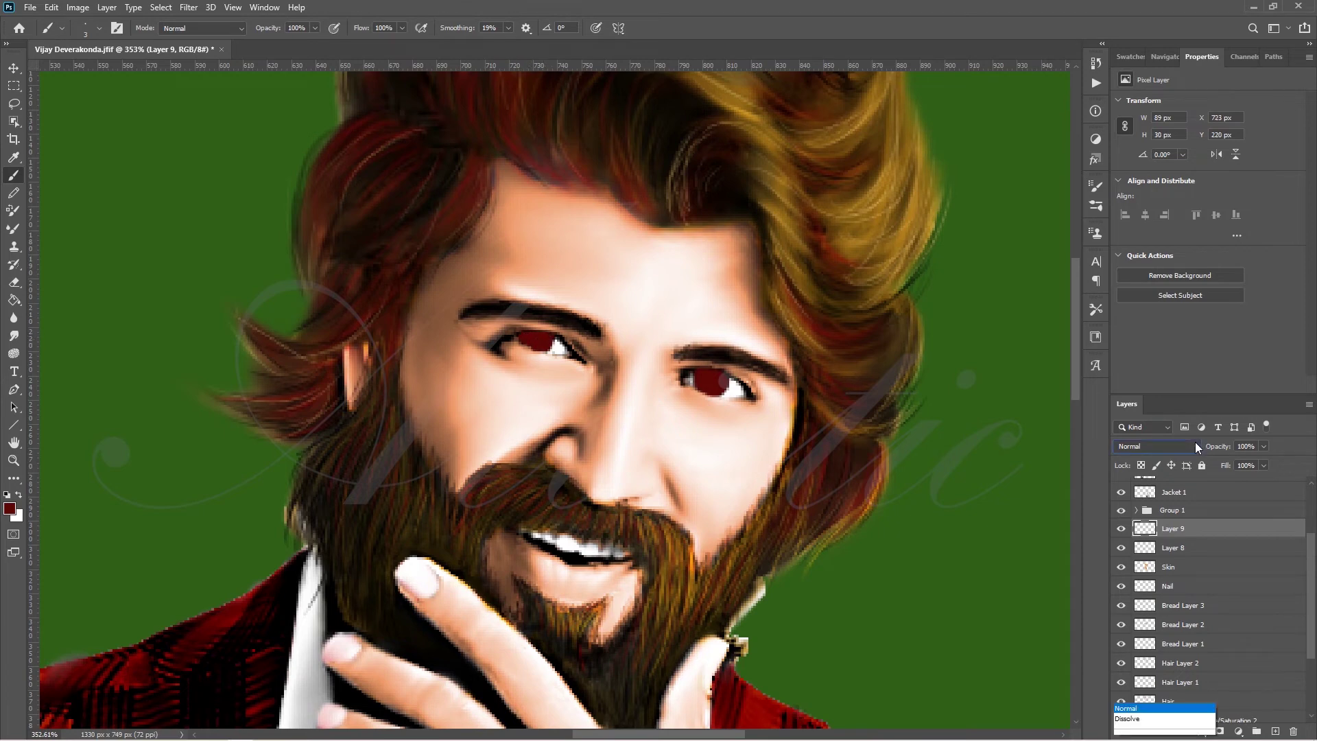
{"action": "left_click", "coordinate": [1164, 566]}
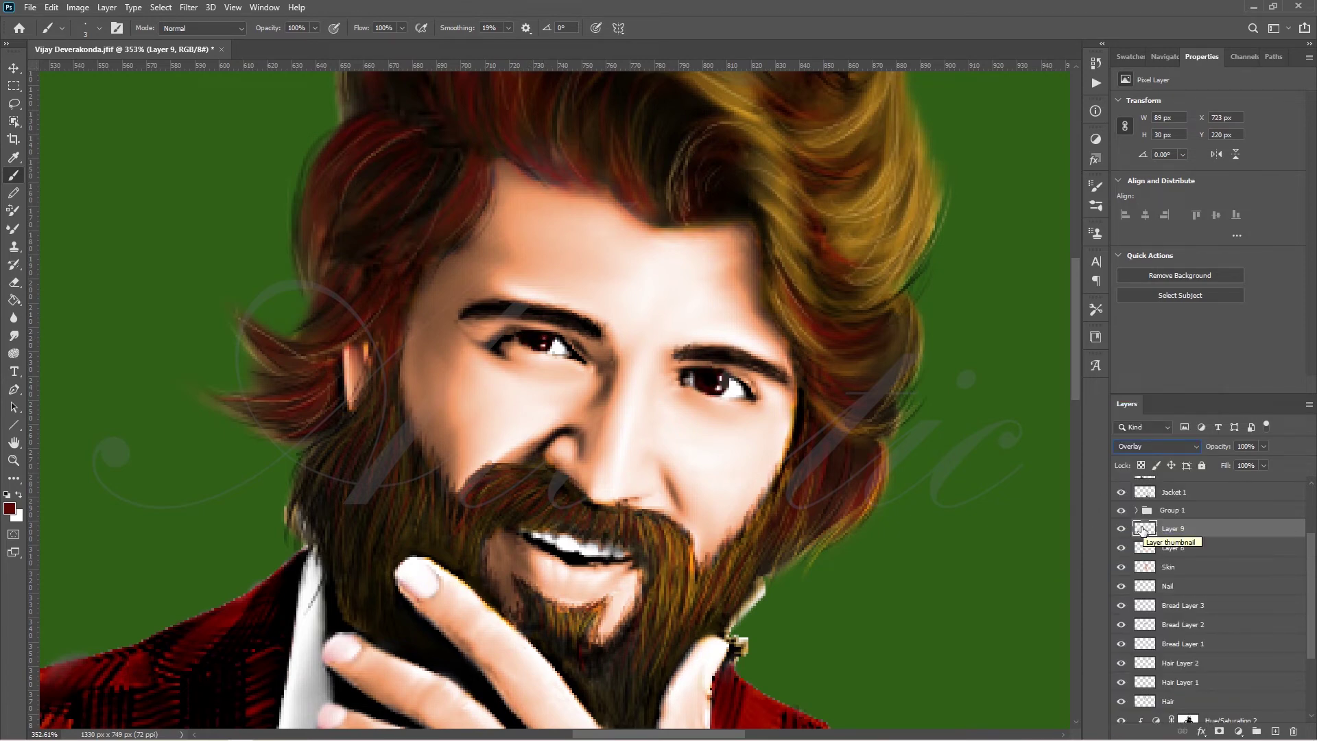
- Rename the eye layer Eye and the eyebrow layer Eyebrow
{"action": "key", "text": "ctrl+0"}
{"action": "key", "text": "z"}
{"action": "left_click_drag", "start_coordinate": [621, 268], "coordinate": [956, 550]}
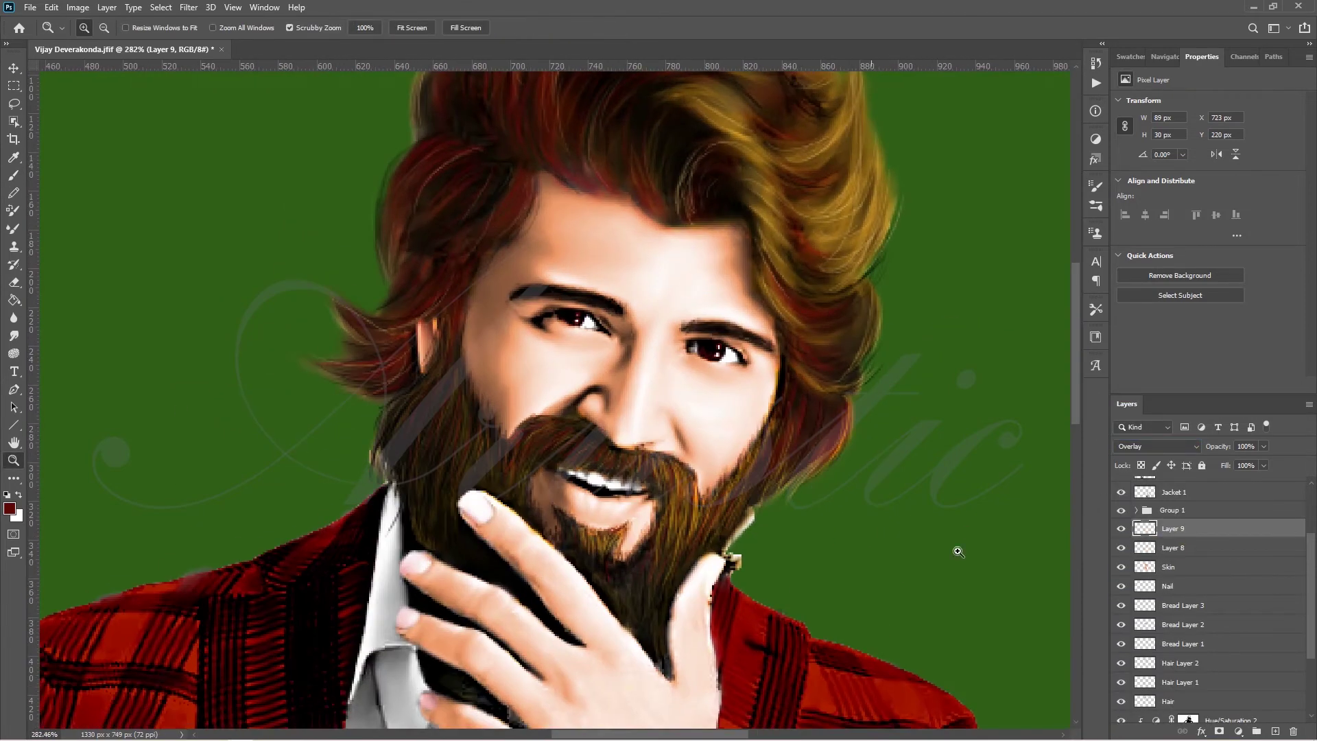
{"action": "double_click", "coordinate": [1172, 529]}
{"action": "type", "text": "Eye"}
{"action": "type", "text": "Eyebrow"}
{"action": "key", "text": "Return"}
- Paint gold over the teeth on a new layer set to Overlay at 51% opacity
{"action": "left_click", "coordinate": [1275, 731]}
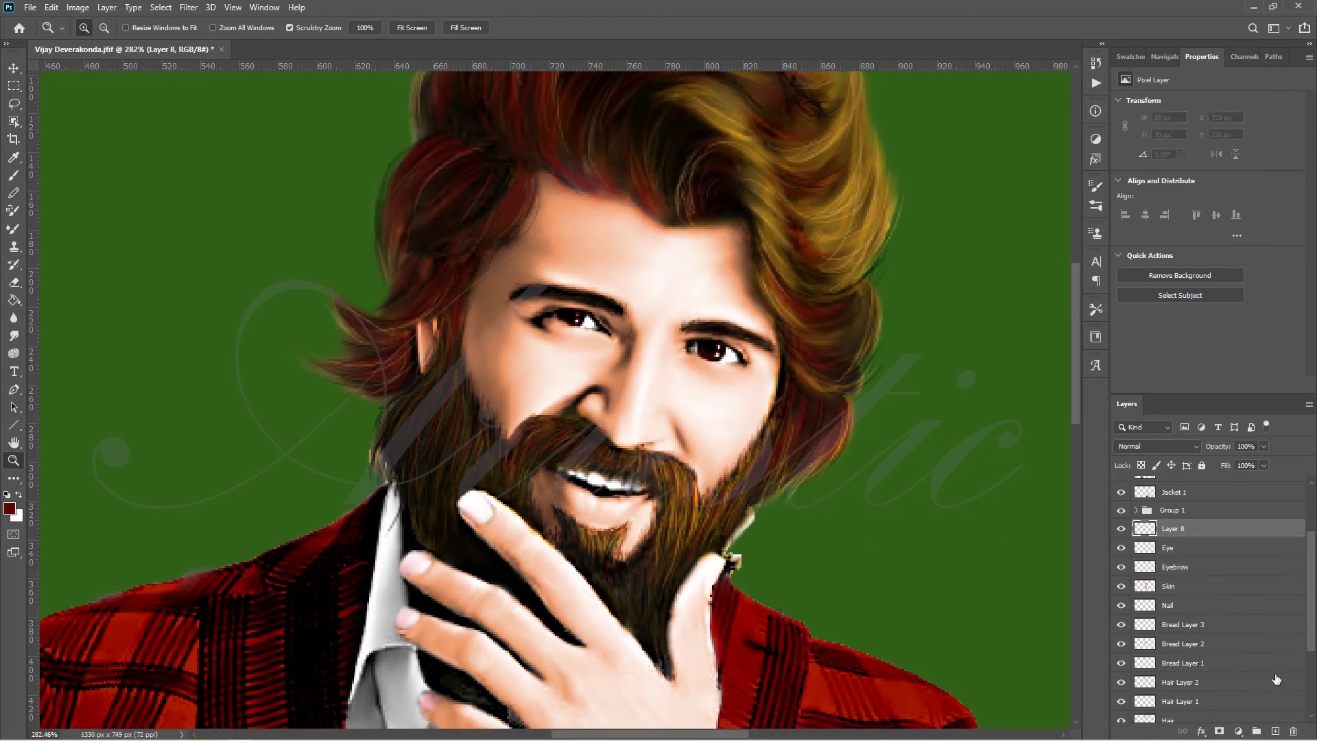
{"action": "key", "text": "i"}
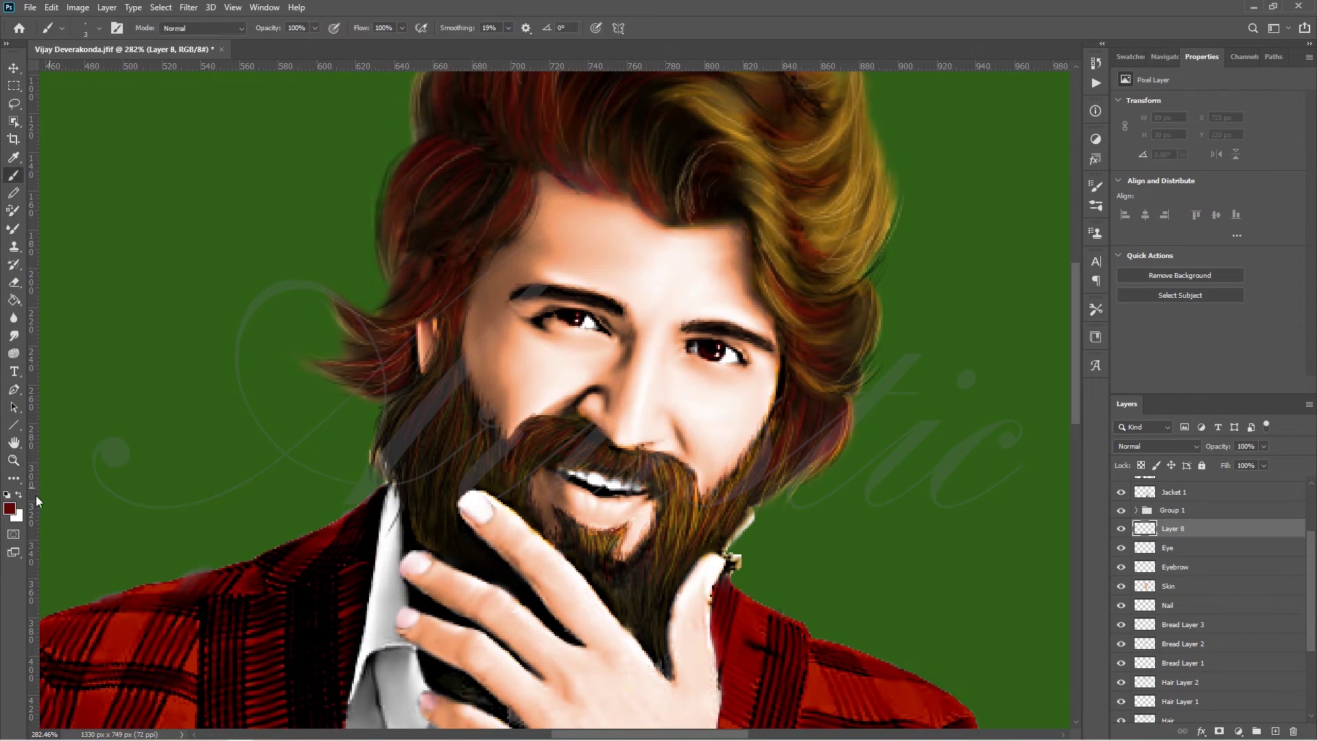
{"action": "left_click", "coordinate": [9, 508]}
{"action": "left_click", "coordinate": [203, 288]}
{"action": "left_click", "coordinate": [170, 209]}
{"action": "left_click", "coordinate": [325, 126]}
{"action": "key", "text": "b"}
{"action": "left_click_drag", "start_coordinate": [601, 484], "coordinate": [619, 487]}
{"action": "left_click", "coordinate": [1158, 445]}
{"action": "left_click", "coordinate": [1196, 568]}
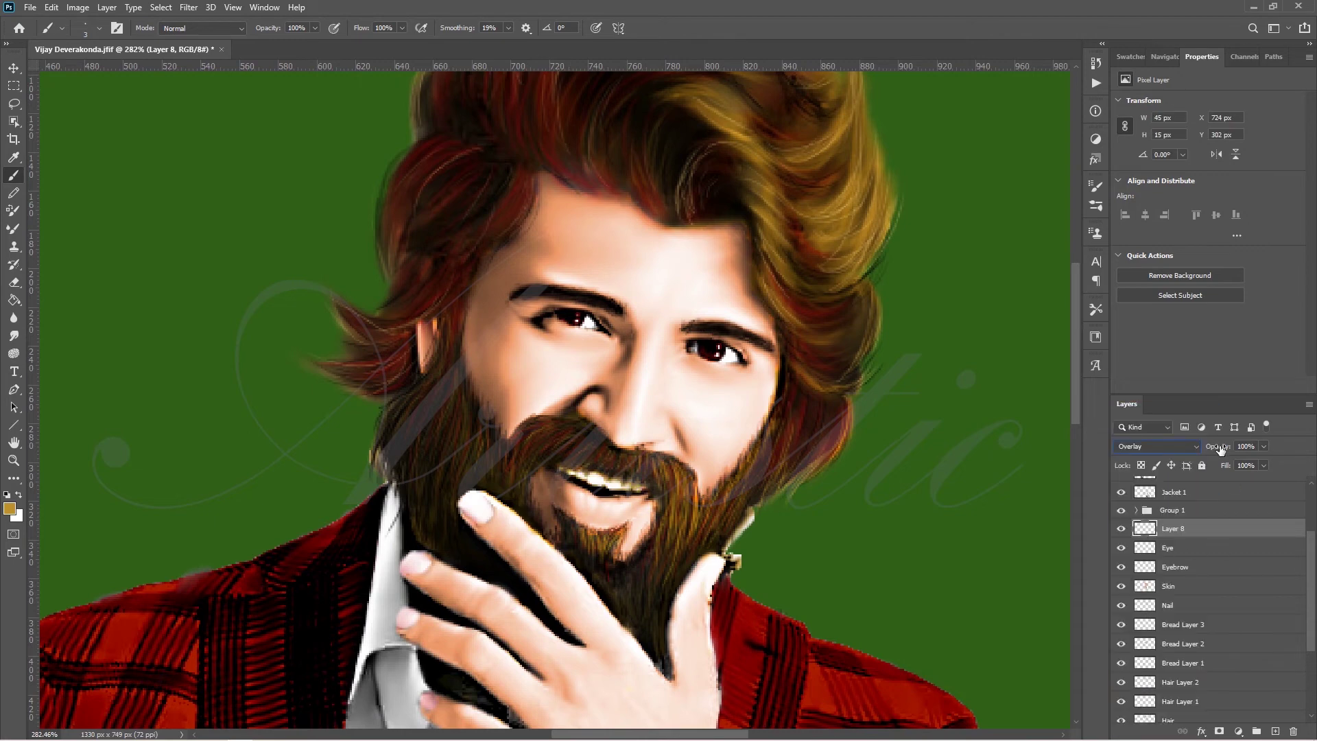
{"action": "left_click_drag", "start_coordinate": [1220, 446], "coordinate": [1187, 450]}
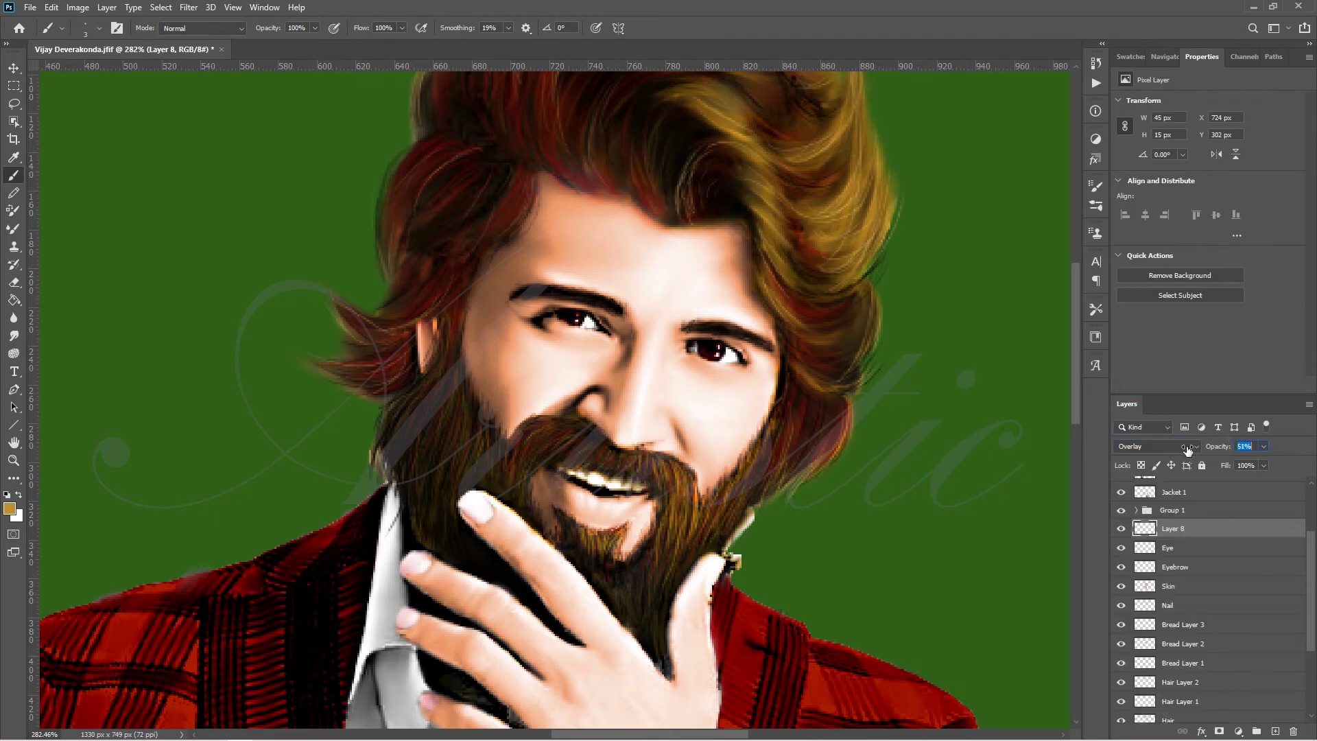
{"action": "scroll", "coordinate": [1306, 533], "scroll_direction": "up", "scroll_amount": 4}
{"action": "left_click", "coordinate": [1300, 543]}
- Slightly adjust the merged jacket layer's midtone Color Balance on the magenta and yellow sliders
{"action": "key", "text": "ctrl+0"}
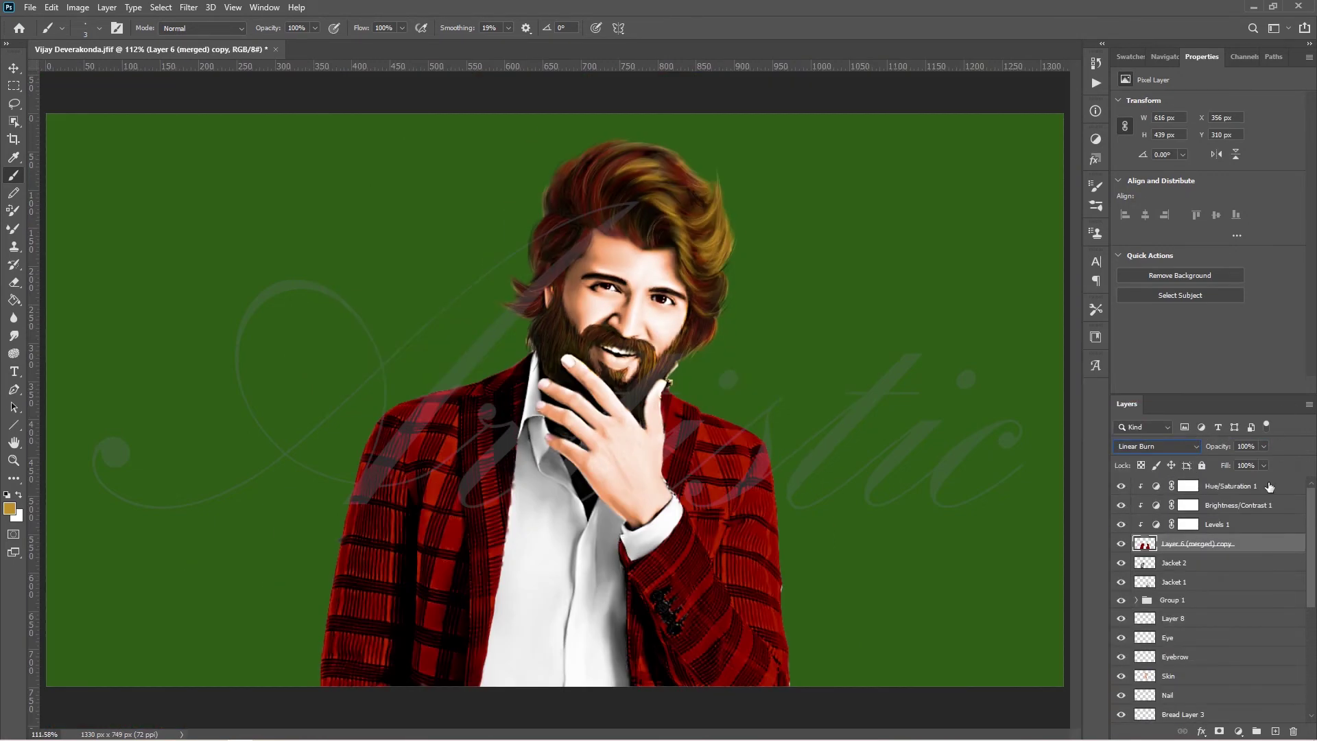
{"action": "left_click", "coordinate": [78, 7]}
{"action": "left_click", "coordinate": [274, 131]}
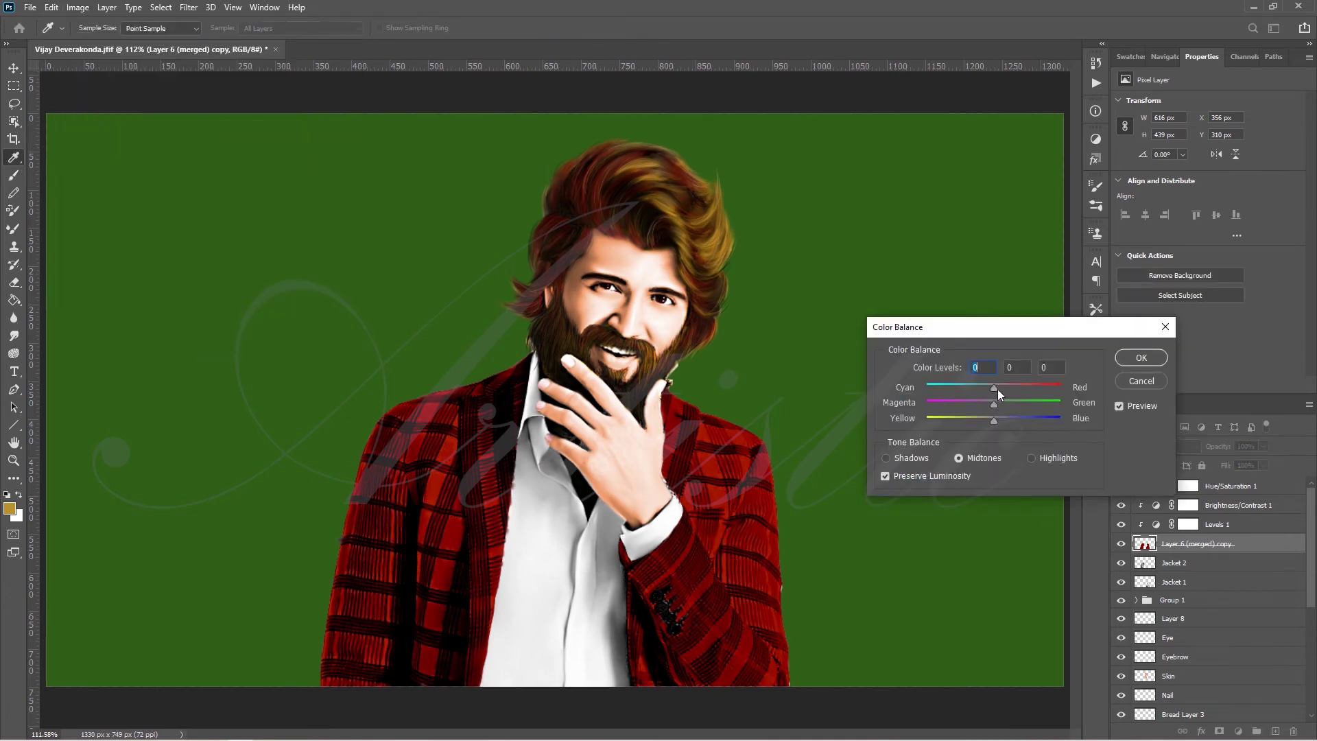
{"action": "left_click", "coordinate": [970, 405]}
{"action": "left_click_drag", "start_coordinate": [993, 422], "coordinate": [995, 425]}
{"action": "left_click", "coordinate": [1135, 358]}
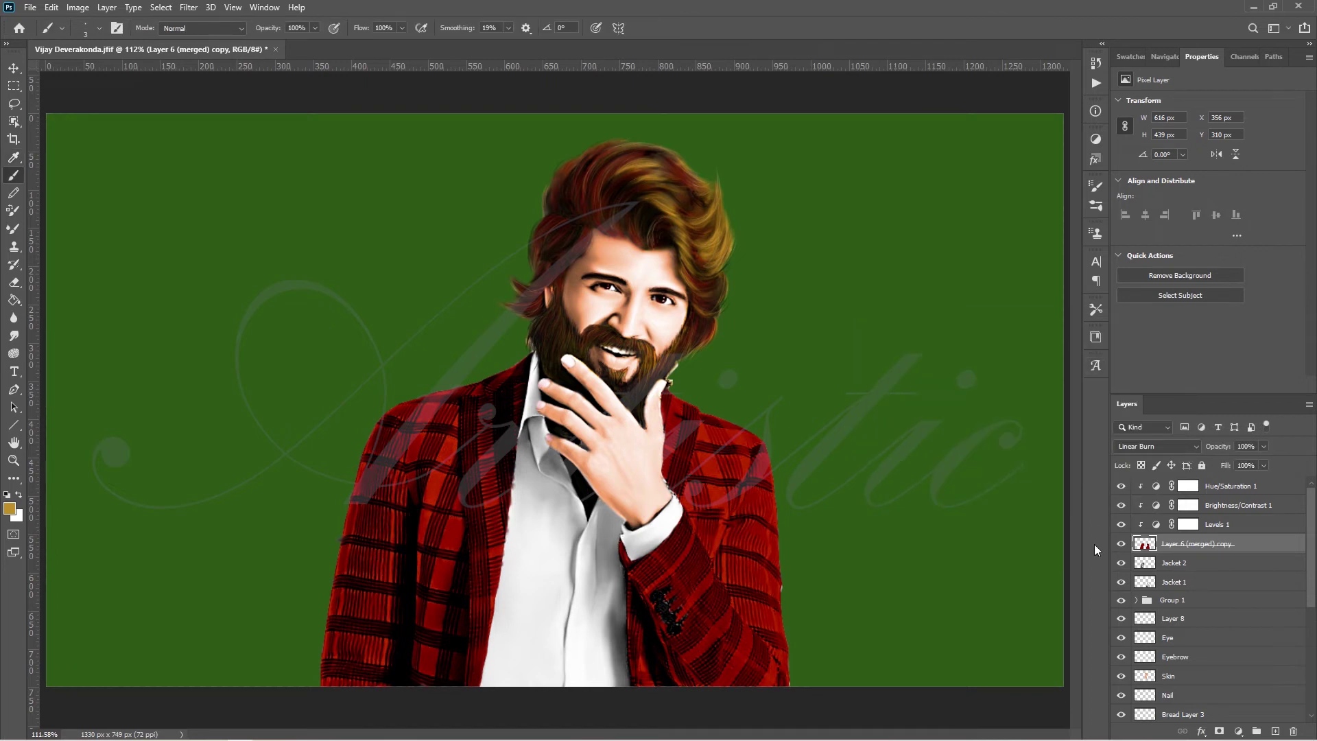
- Add a new empty layer at the top and set the foreground colour to white
{"action": "scroll", "coordinate": [1238, 607], "scroll_direction": "down", "scroll_amount": 5}
{"action": "key", "text": "ctrl+shift+alt+n"}
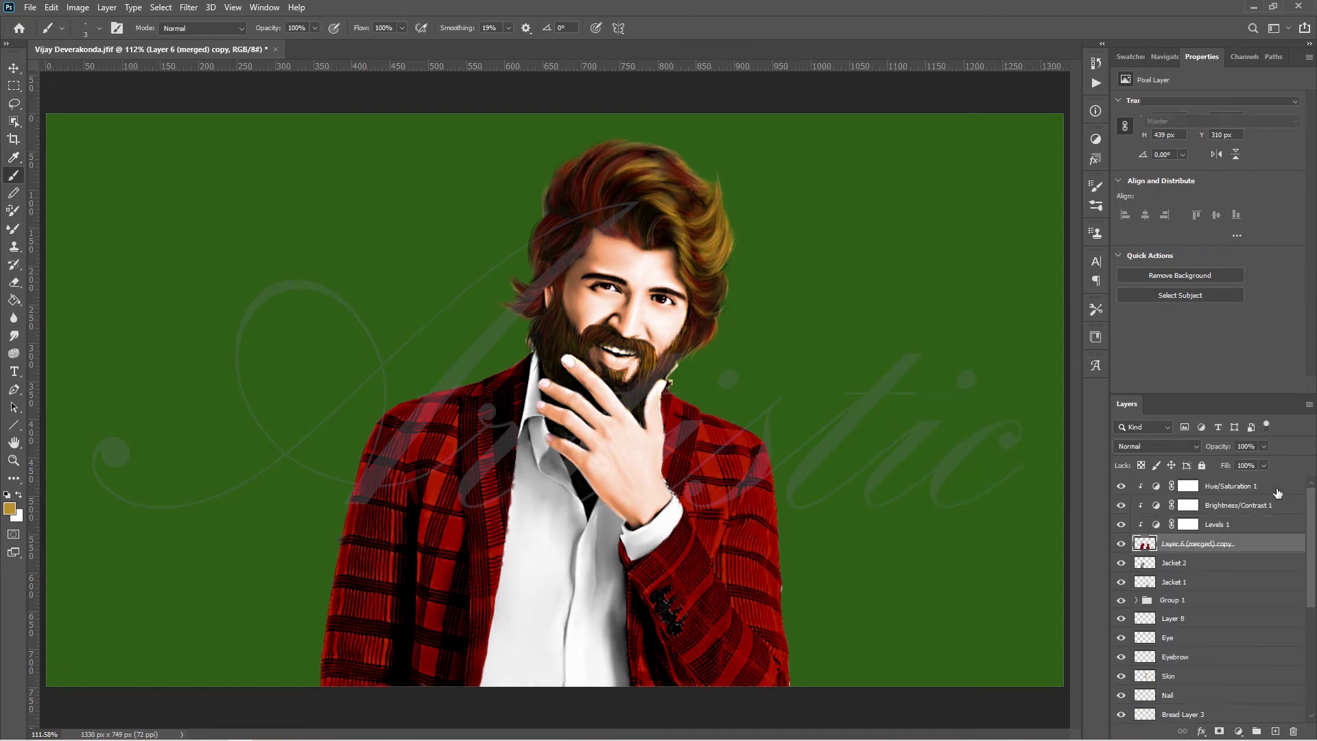
{"action": "left_click", "coordinate": [9, 508]}
{"action": "left_click", "coordinate": [19, 128]}
- Try white strokes along the collar's left edge, then delete that trial layer
{"action": "key", "text": "Return"}
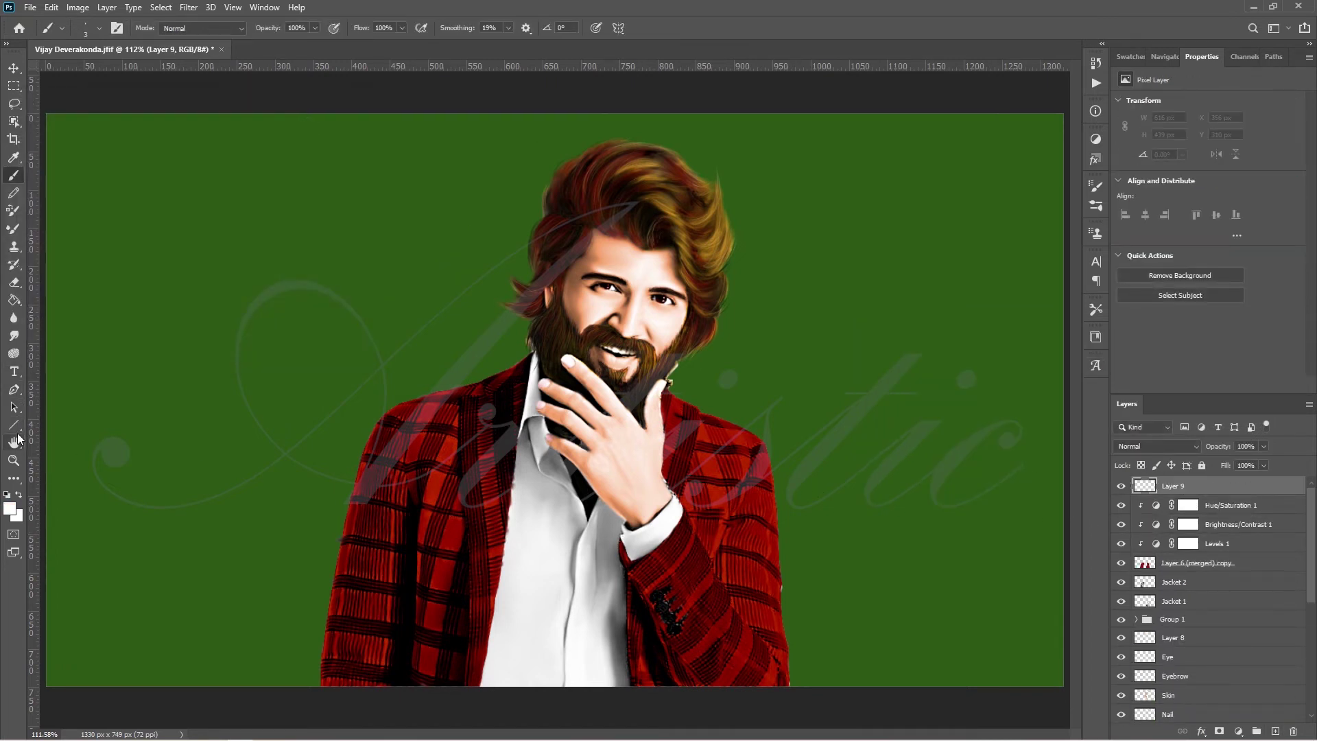
{"action": "scroll", "coordinate": [249, 583], "scroll_direction": "up", "scroll_amount": 5}
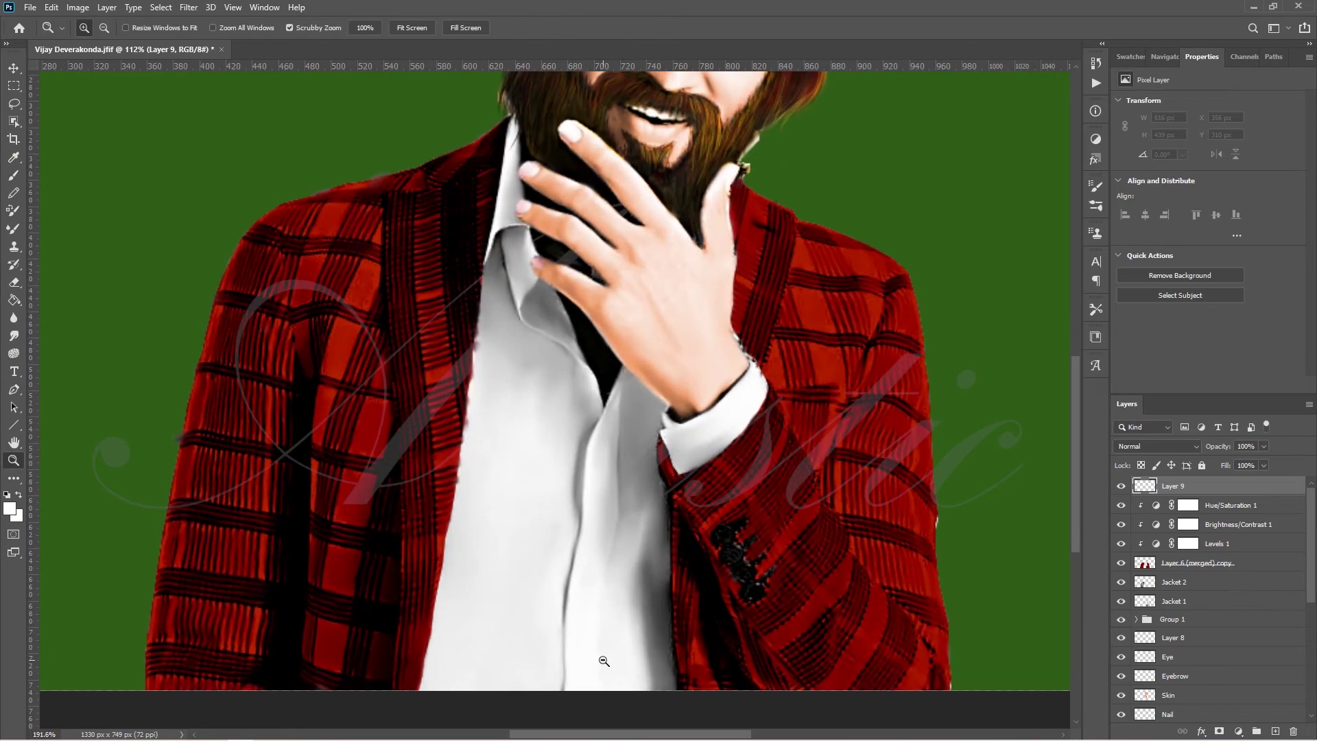
{"action": "key", "text": "bracketright"}
{"action": "key", "text": "bracketright"}
{"action": "key", "text": "bracketright"}
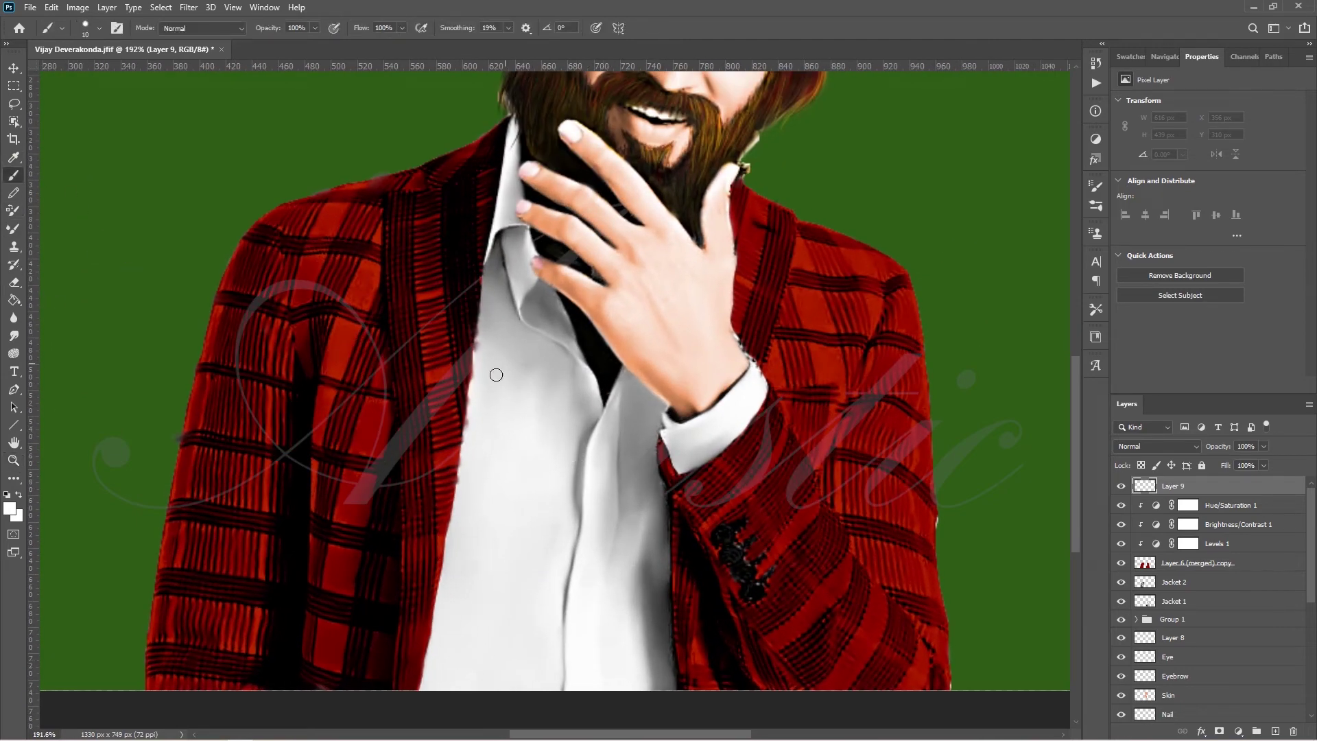
{"action": "left_click_drag", "start_coordinate": [488, 388], "coordinate": [480, 319]}
{"action": "key", "text": "ctrl+z"}
{"action": "left_click_drag", "start_coordinate": [490, 374], "coordinate": [491, 336]}
{"action": "mouse_move", "coordinate": [493, 306]}
{"action": "left_mouse_down"}
{"action": "mouse_move", "coordinate": [511, 164]}
{"action": "mouse_move", "coordinate": [510, 248]}
{"action": "left_mouse_up"}
{"action": "key", "text": "Delete"}
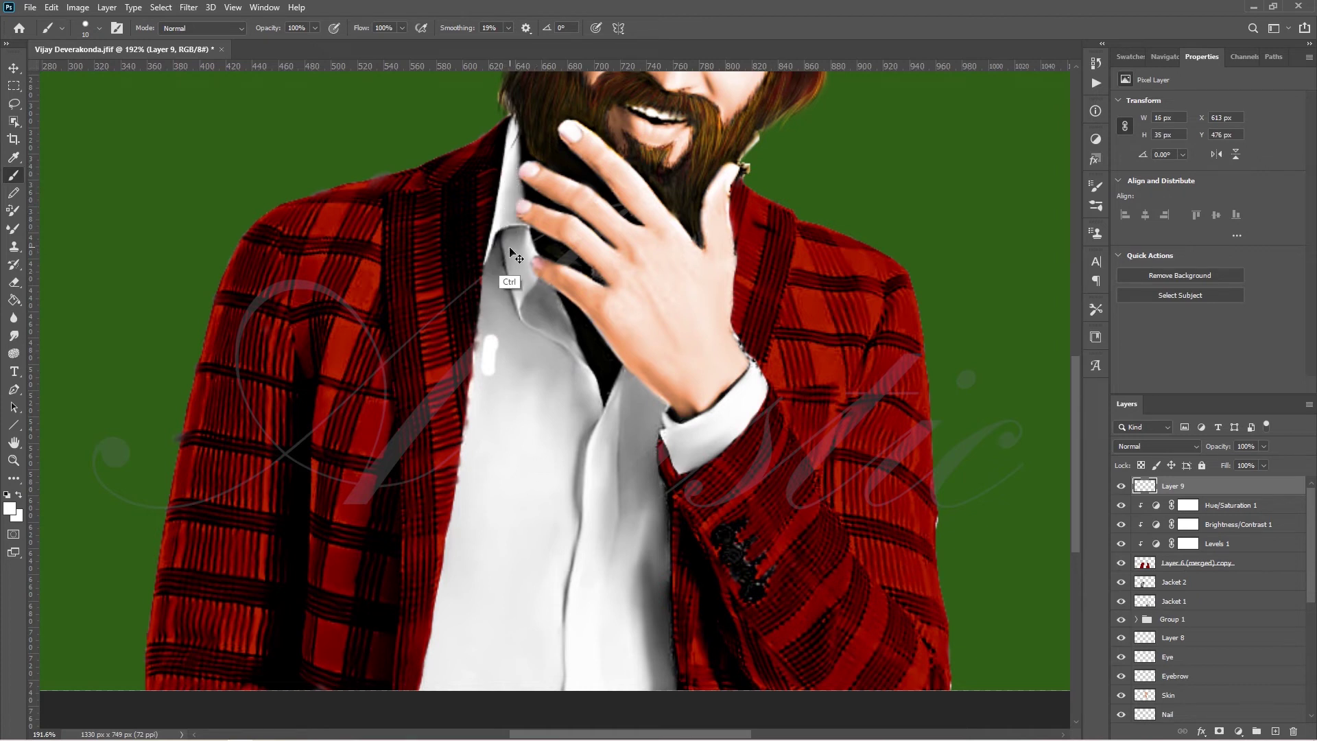
- Add a new layer above Hue/Saturation 2 and paint white along the shirt and collar edge
{"action": "scroll", "coordinate": [1315, 695], "scroll_direction": "down", "scroll_amount": 3}
{"action": "scroll", "coordinate": [1314, 695], "scroll_direction": "down", "scroll_amount": 3}
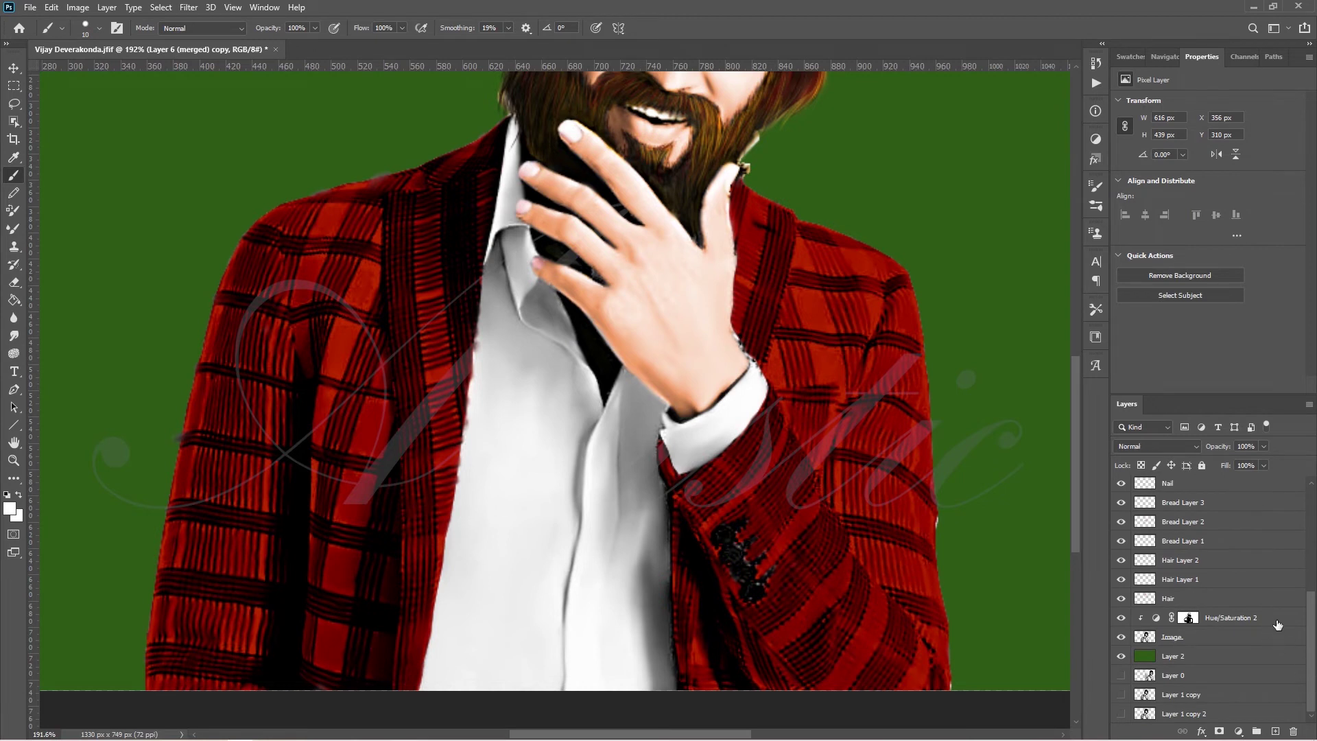
{"action": "left_click", "coordinate": [1228, 617]}
{"action": "left_click", "coordinate": [1275, 731]}
{"action": "left_click_drag", "start_coordinate": [487, 398], "coordinate": [479, 298]}
{"action": "left_click_drag", "start_coordinate": [477, 356], "coordinate": [515, 182]}
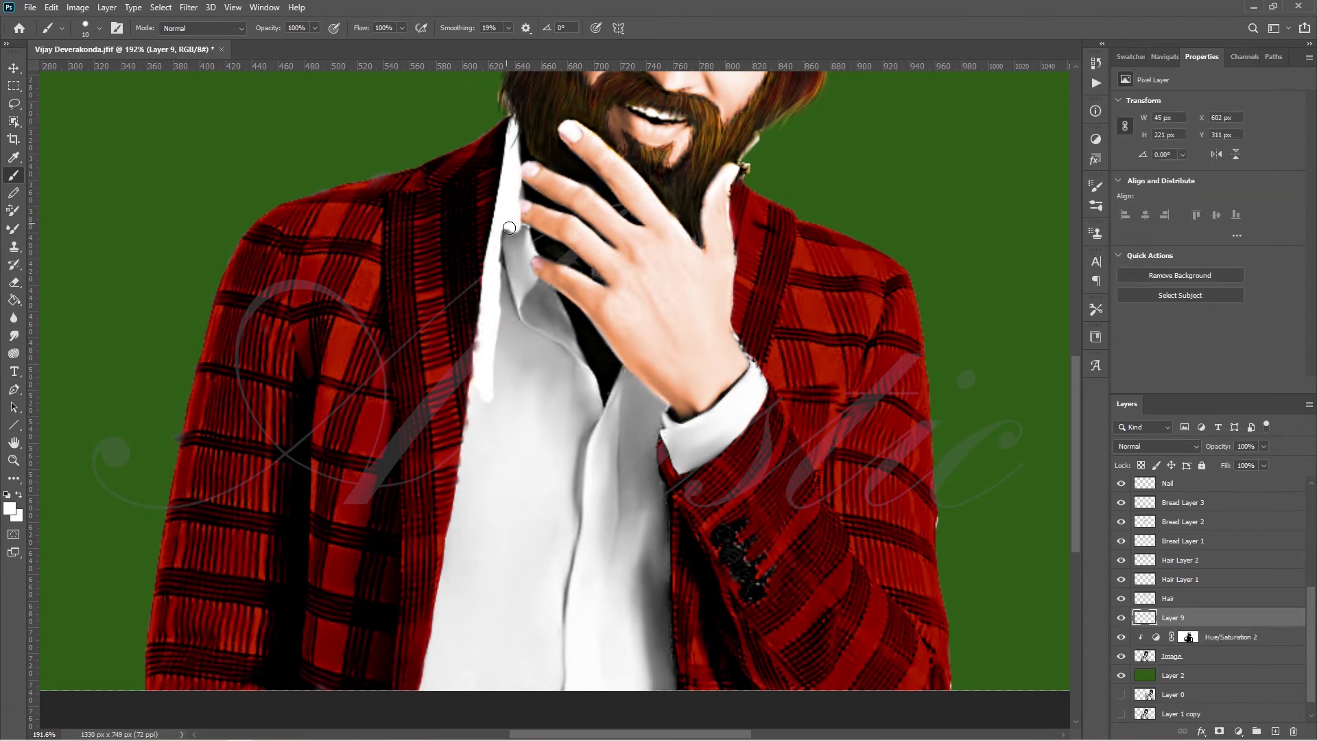
{"action": "key", "text": "ctrl+z"}
{"action": "mouse_move", "coordinate": [490, 306]}
{"action": "left_mouse_down"}
{"action": "mouse_move", "coordinate": [513, 128]}
{"action": "mouse_move", "coordinate": [524, 242]}
{"action": "mouse_move", "coordinate": [471, 538]}
{"action": "left_mouse_up"}
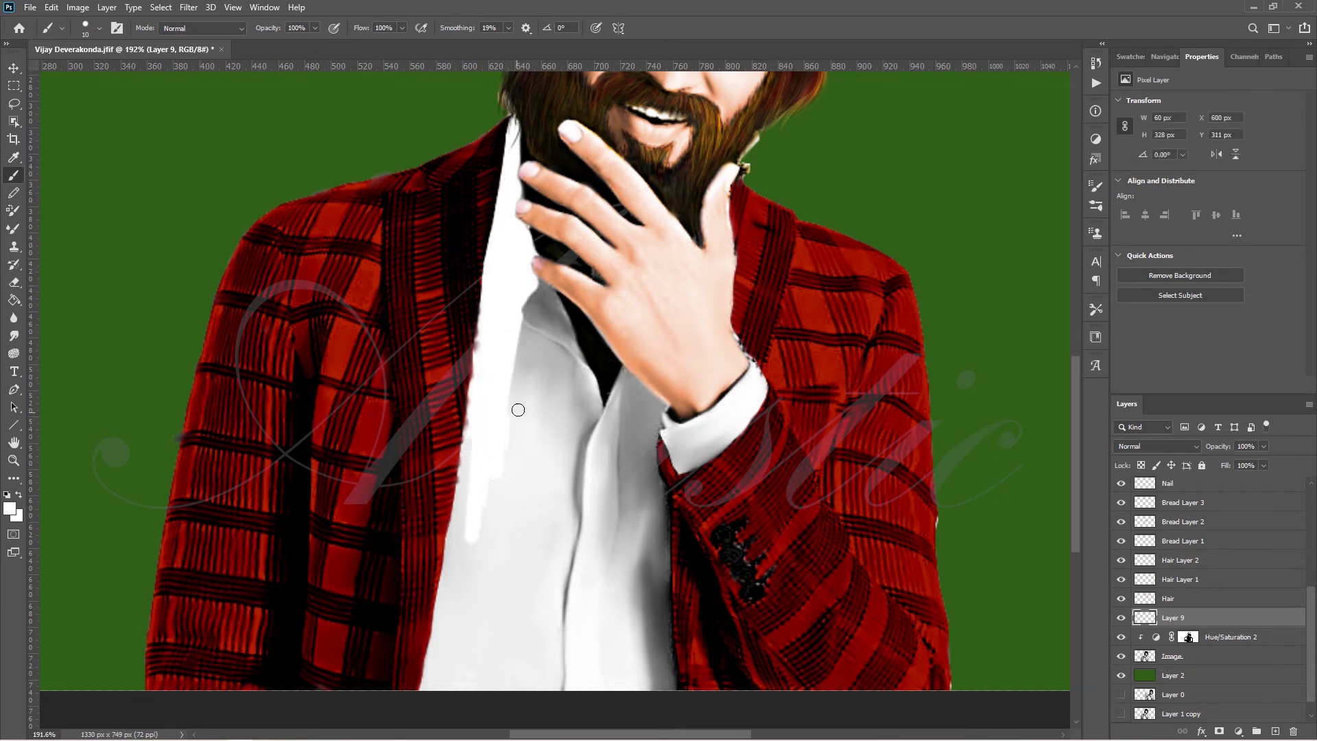
- Paint white over the shirt front and cuff, and blend the layer as Soft Light
{"action": "key", "text": "bracketright"}
{"action": "mouse_move", "coordinate": [528, 350]}
{"action": "left_mouse_down"}
{"action": "mouse_move", "coordinate": [577, 374]}
{"action": "mouse_move", "coordinate": [567, 403]}
{"action": "mouse_move", "coordinate": [488, 376]}
{"action": "mouse_move", "coordinate": [470, 582]}
{"action": "mouse_move", "coordinate": [579, 576]}
{"action": "mouse_move", "coordinate": [439, 707]}
{"action": "mouse_move", "coordinate": [594, 514]}
{"action": "mouse_move", "coordinate": [624, 397]}
{"action": "mouse_move", "coordinate": [646, 403]}
{"action": "mouse_move", "coordinate": [662, 686]}
{"action": "mouse_move", "coordinate": [631, 560]}
{"action": "mouse_move", "coordinate": [625, 456]}
{"action": "left_mouse_up"}
{"action": "key", "text": "bracketleft"}
{"action": "key", "text": "bracketleft"}
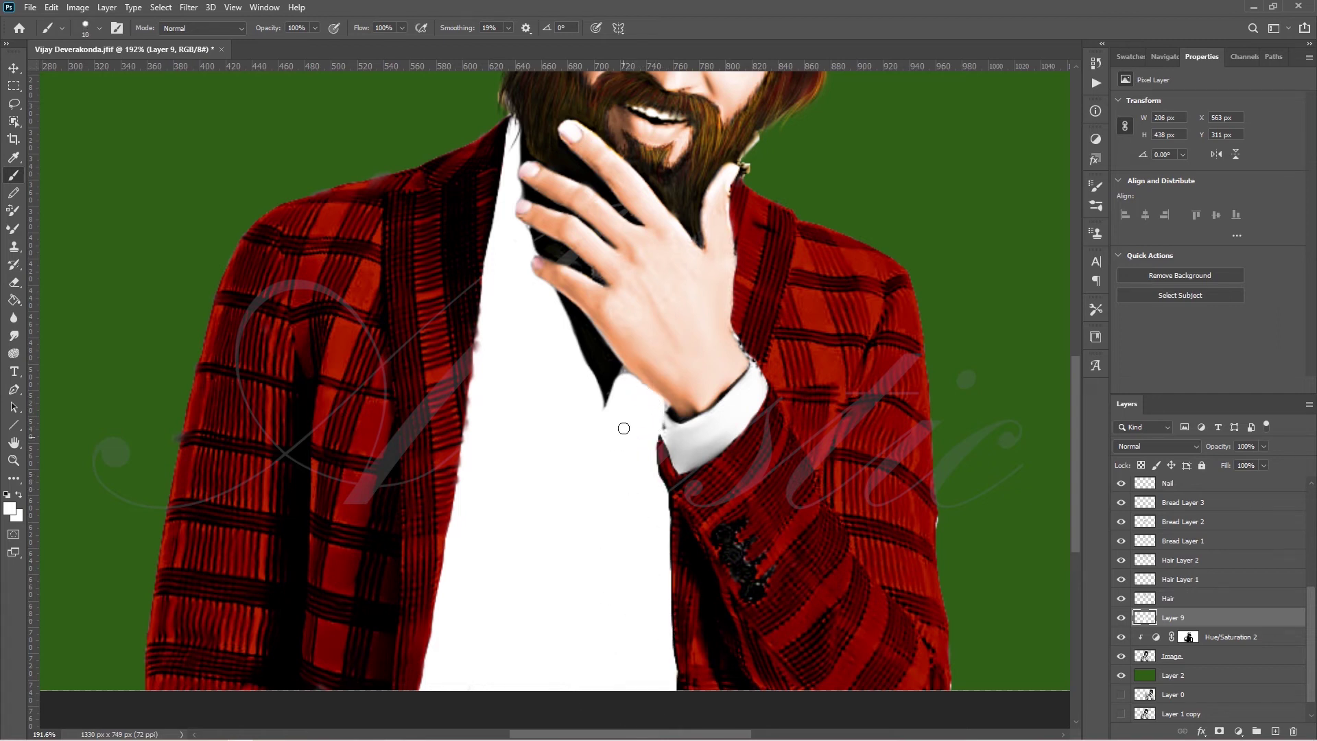
{"action": "mouse_move", "coordinate": [761, 364]}
{"action": "left_mouse_down"}
{"action": "mouse_move", "coordinate": [669, 443]}
{"action": "mouse_move", "coordinate": [720, 442]}
{"action": "mouse_move", "coordinate": [666, 419]}
{"action": "left_mouse_up"}
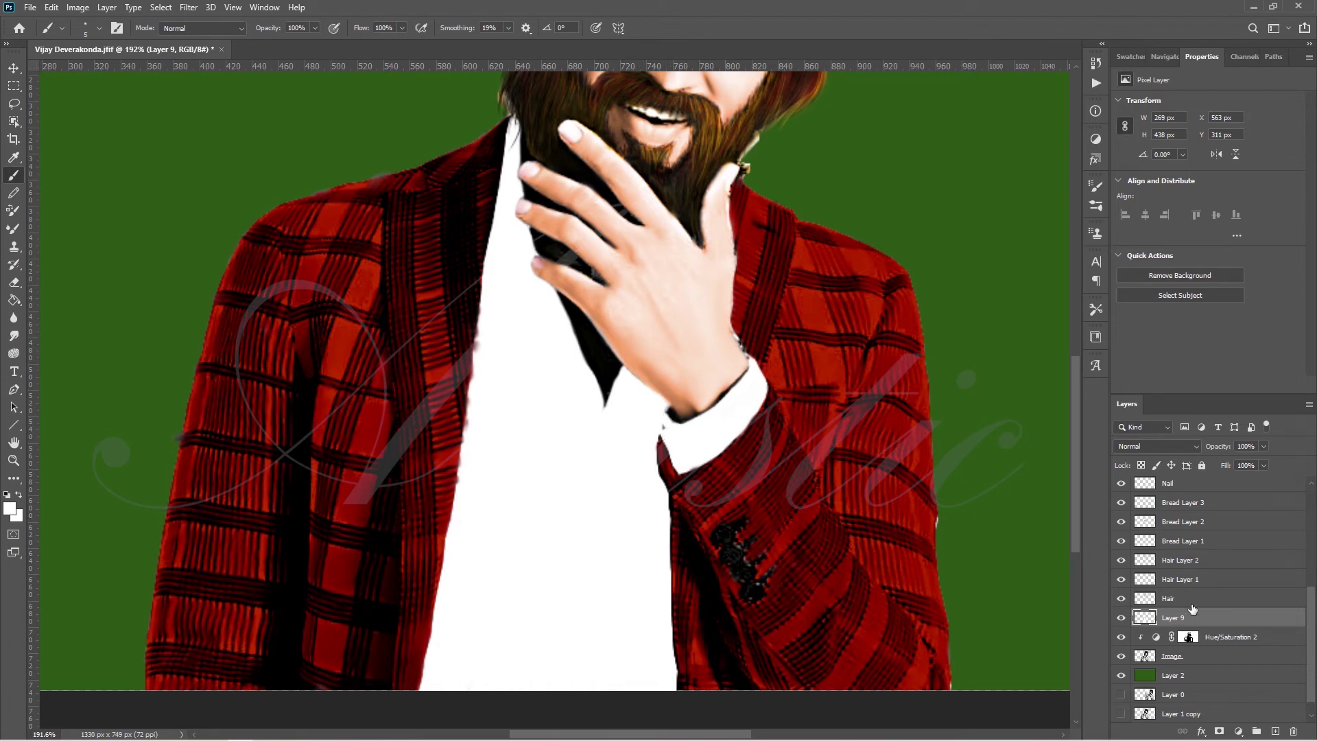
{"action": "left_click", "coordinate": [1193, 447]}
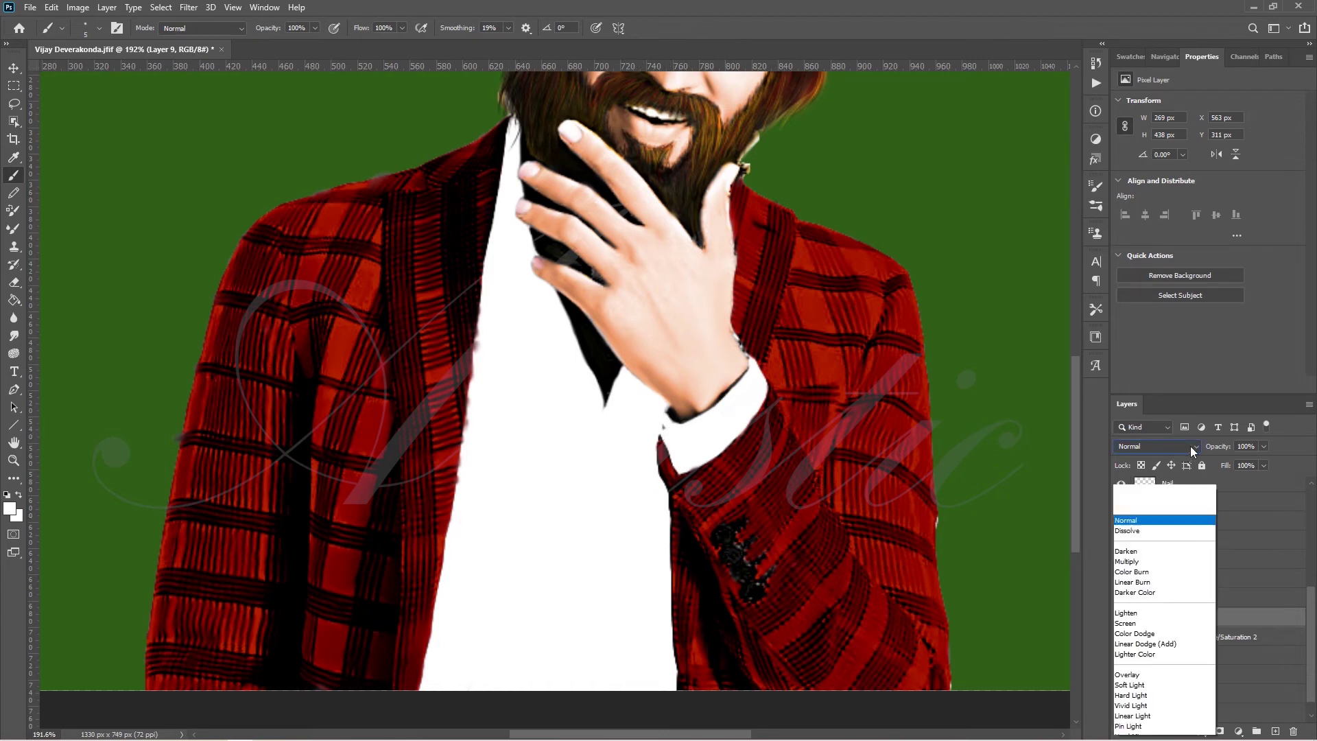
{"action": "left_click", "coordinate": [1129, 684]}
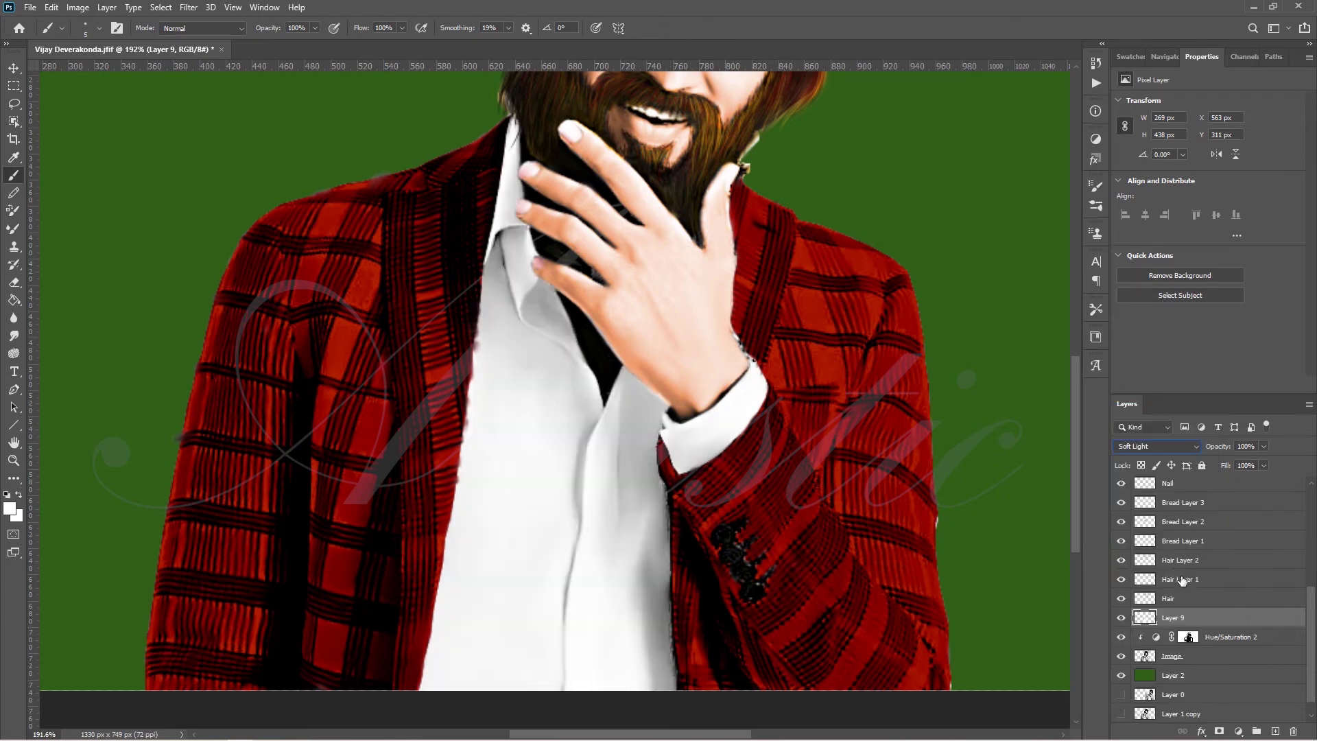
{"action": "key", "text": "ctrl+0"}
- Zoom in on the hand and beard and set the Layer 6 (merged) copy to Normal
{"action": "key", "text": "z"}
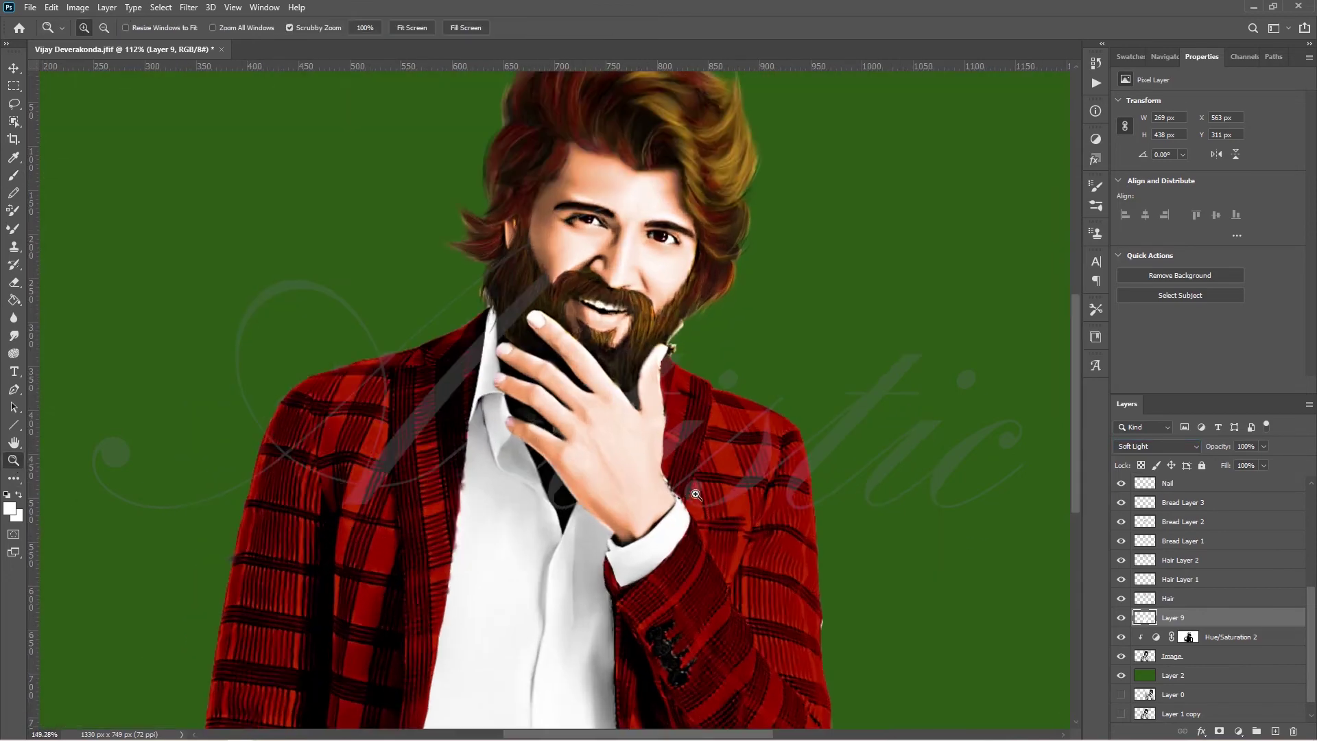
{"action": "left_click_drag", "start_coordinate": [993, 514], "coordinate": [1075, 606]}
{"action": "key", "text": "b"}
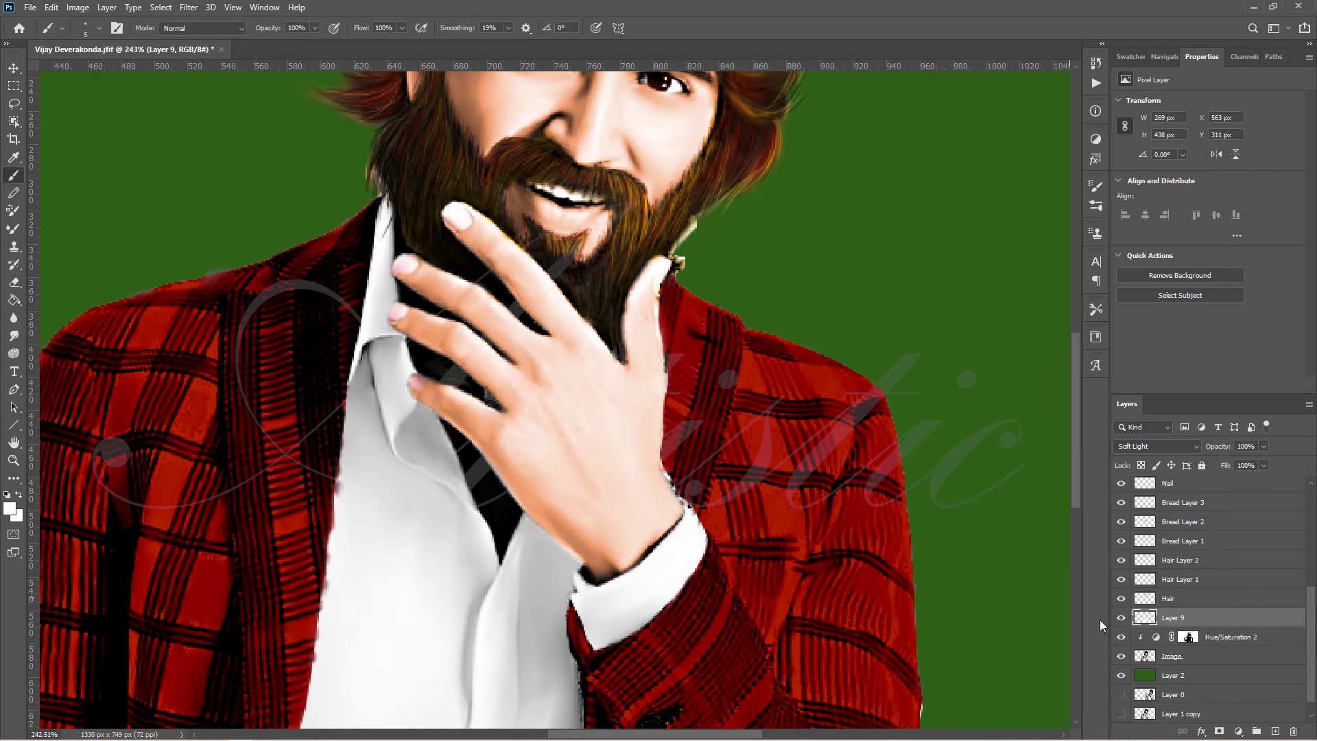
{"action": "scroll", "coordinate": [1220, 583], "scroll_direction": "up", "scroll_amount": 5}
{"action": "left_click", "coordinate": [1251, 550]}
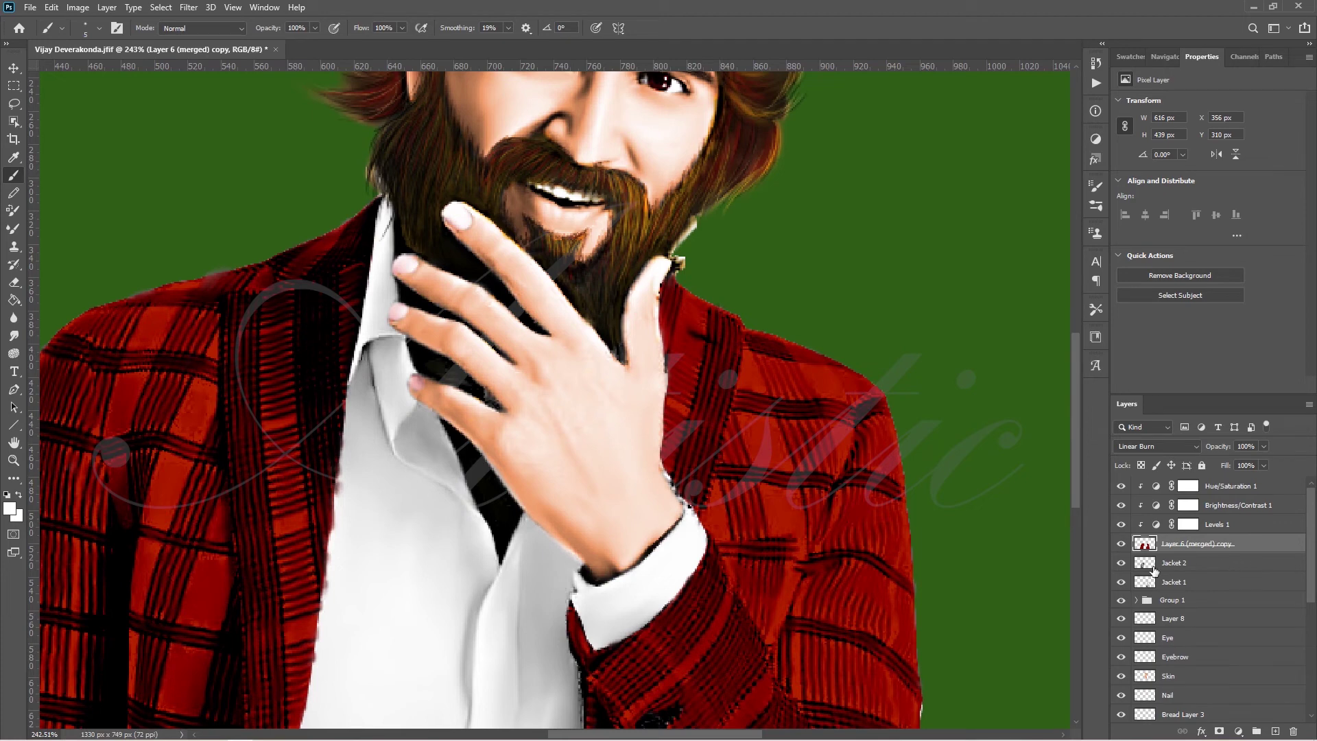
{"action": "left_click", "coordinate": [1184, 447]}
{"action": "left_click", "coordinate": [1162, 414]}
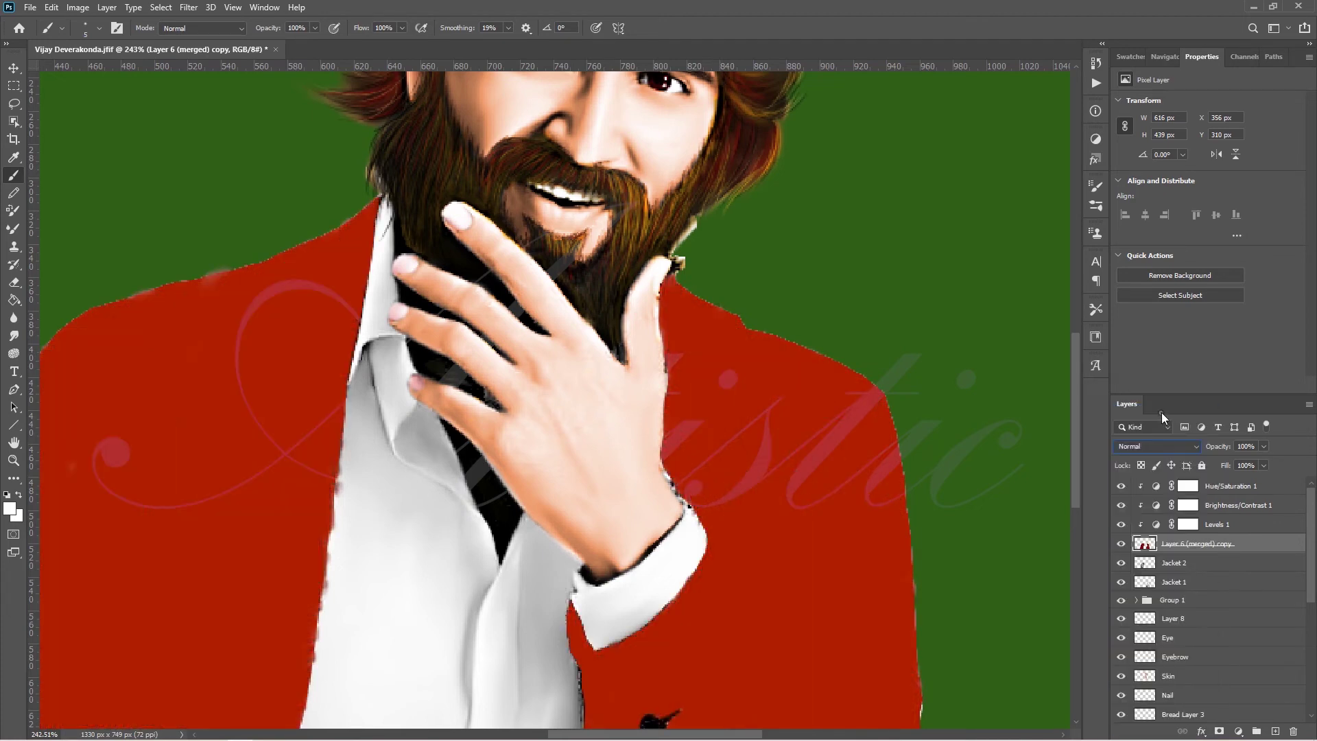
- Check the foreground colour, toggle the jacket copy between Linear Burn and Normal, and add a red touch
{"action": "key", "text": "i"}
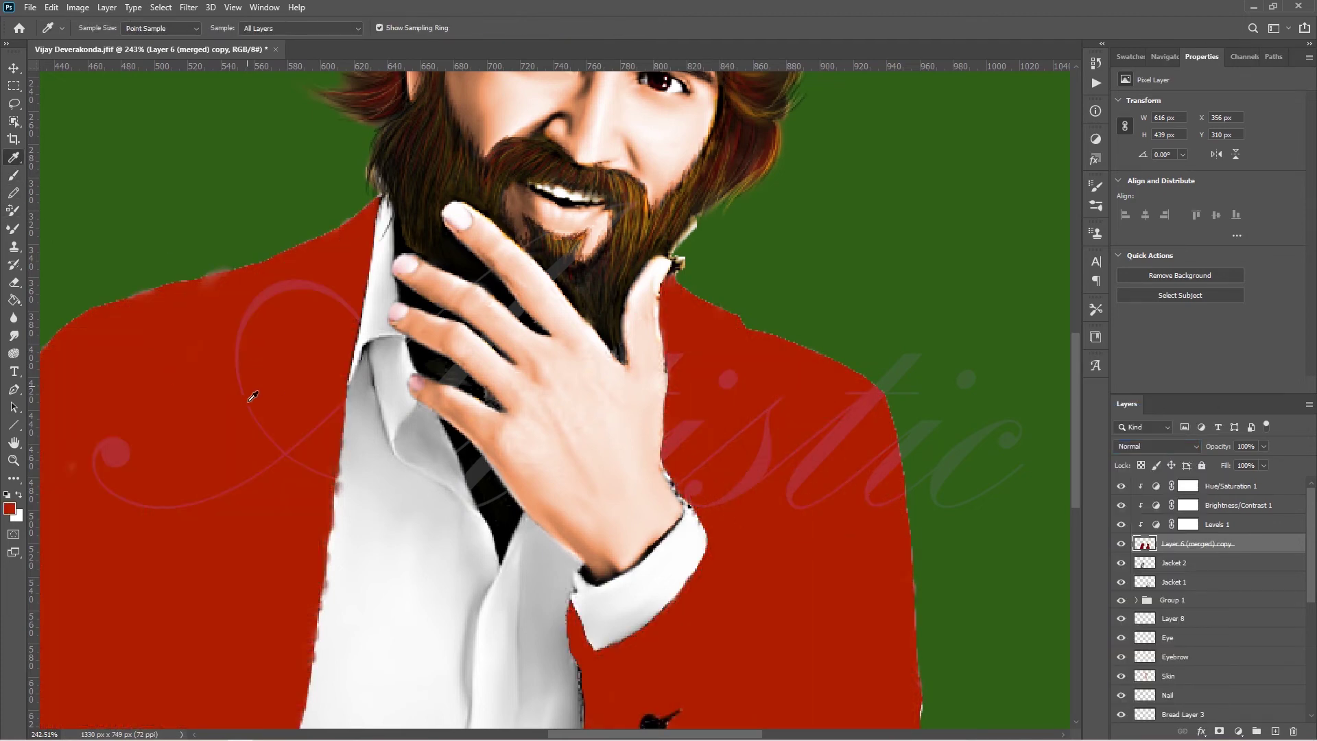
{"action": "left_click", "coordinate": [11, 509]}
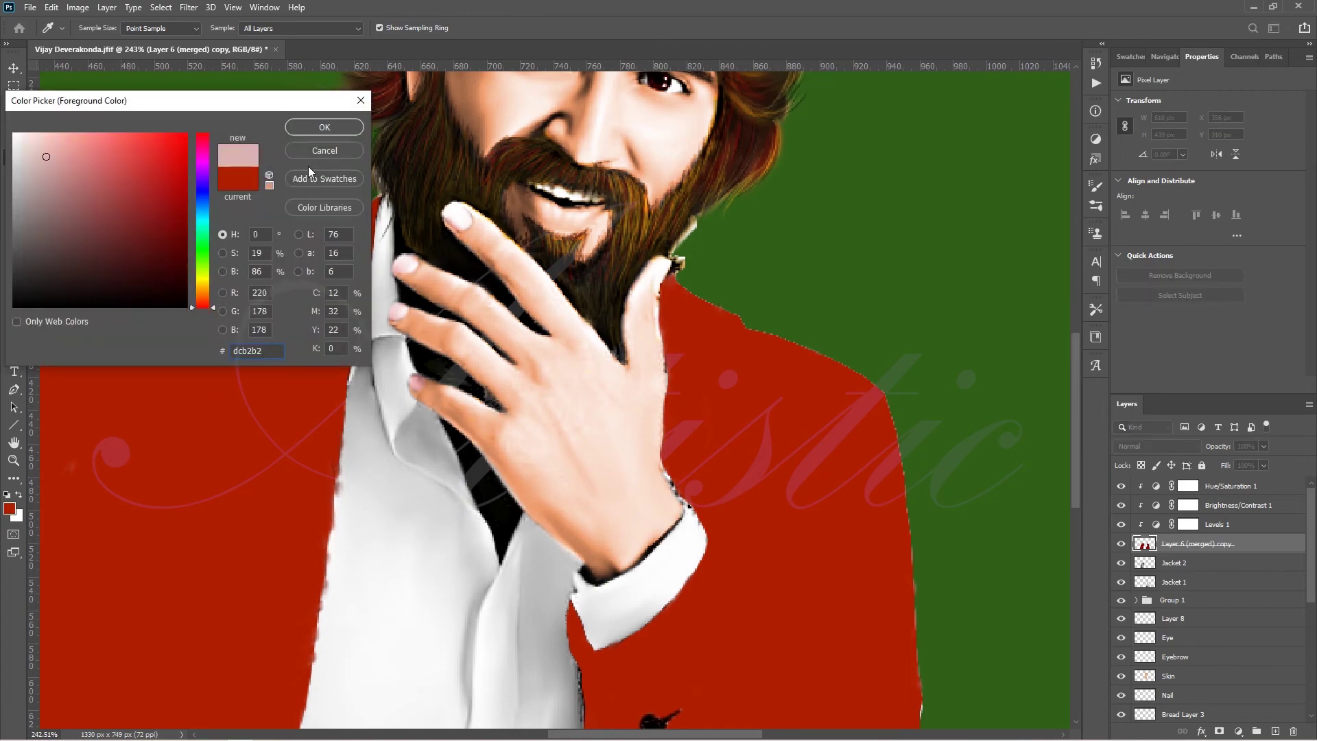
{"action": "key", "text": "Return"}
{"action": "key", "text": "b"}
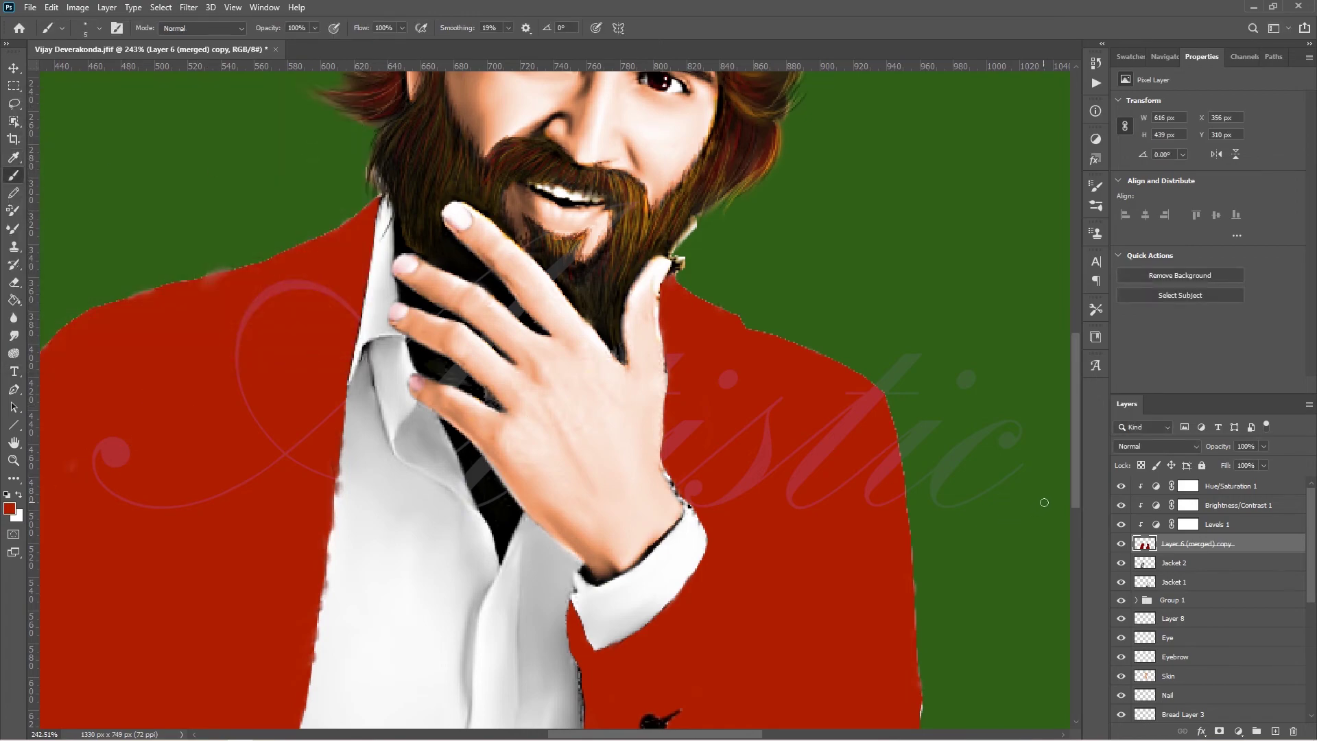
{"action": "left_click", "coordinate": [1158, 446]}
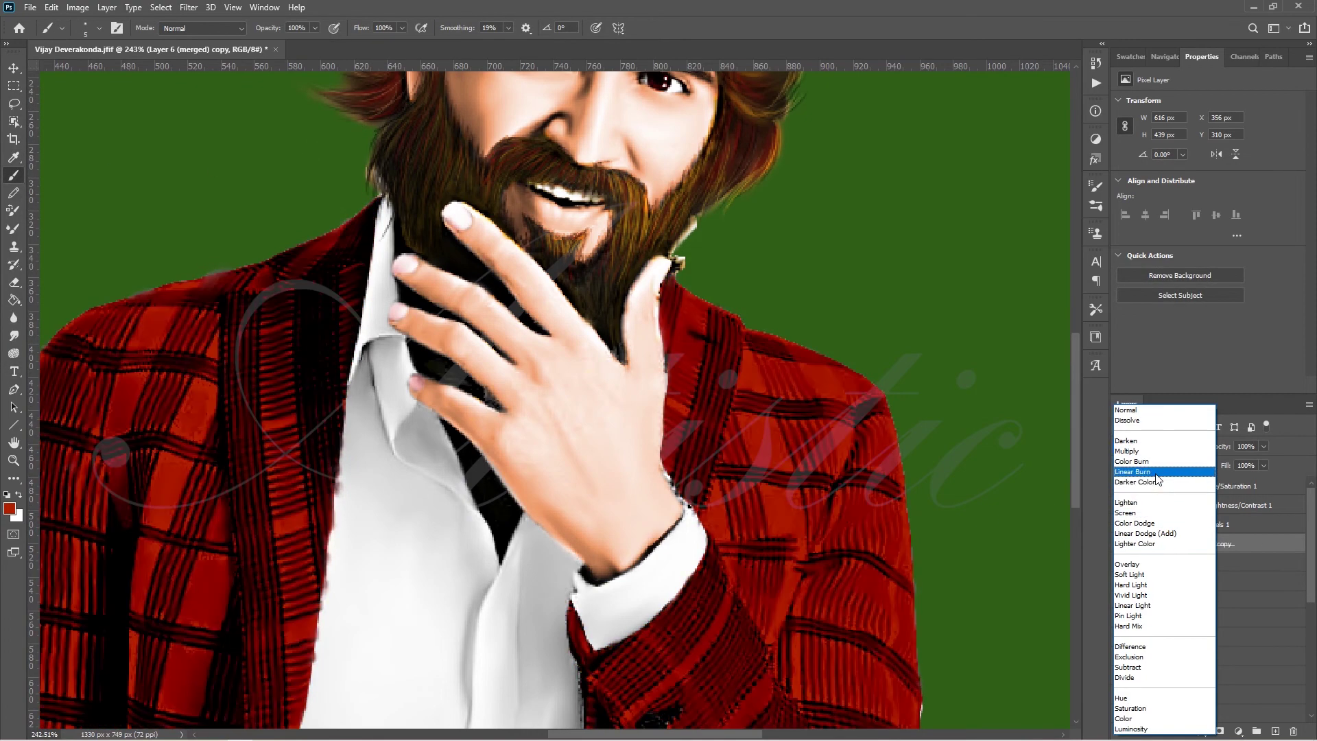
{"action": "left_click", "coordinate": [1159, 464]}
{"action": "left_click", "coordinate": [10, 509]}
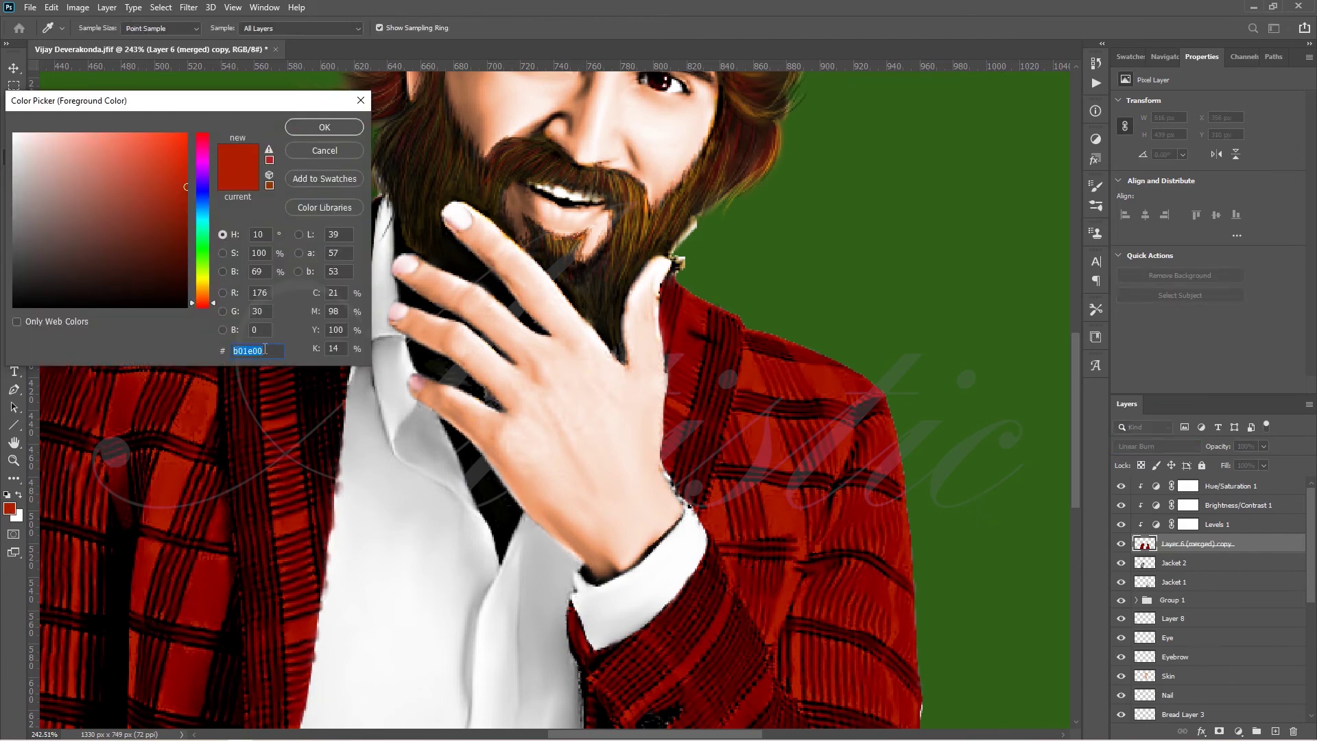
{"action": "key", "text": "Return"}
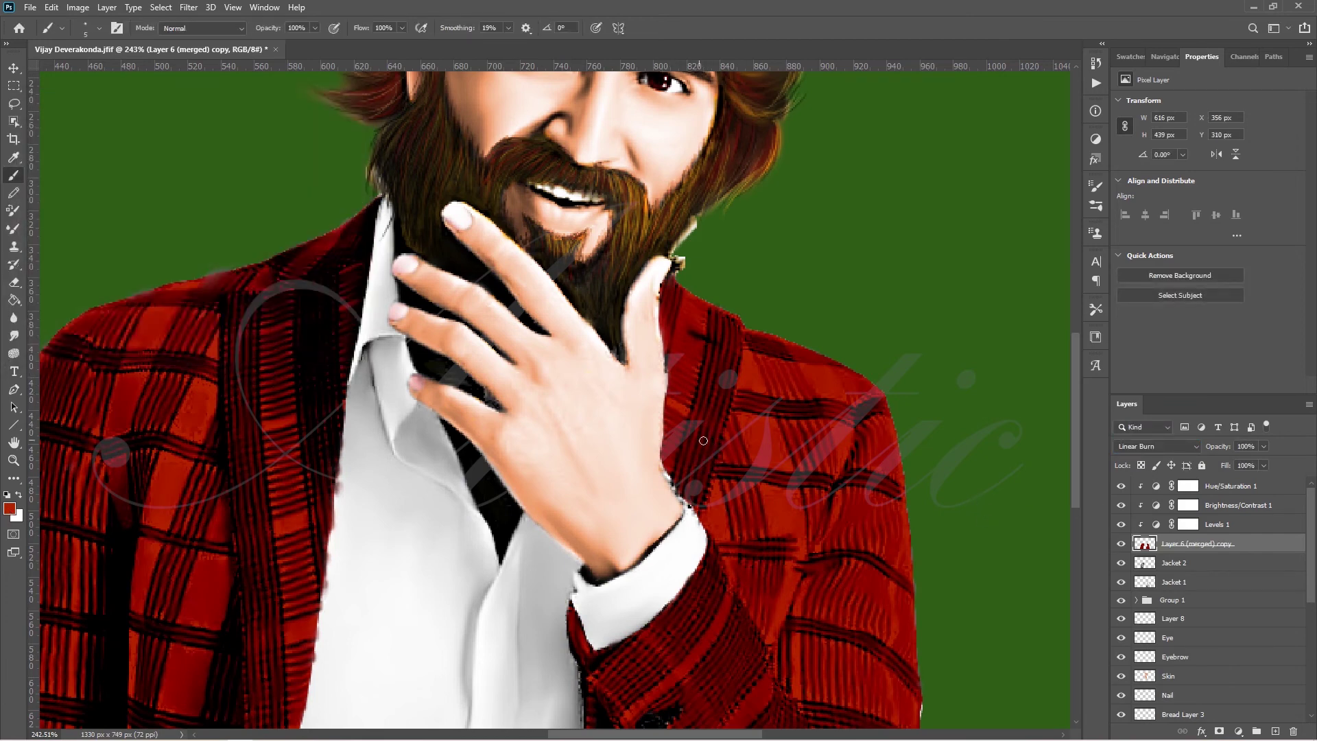
{"action": "left_click", "coordinate": [1158, 446]}
{"action": "left_click", "coordinate": [1145, 420]}
{"action": "left_click_drag", "start_coordinate": [666, 401], "coordinate": [666, 381]}
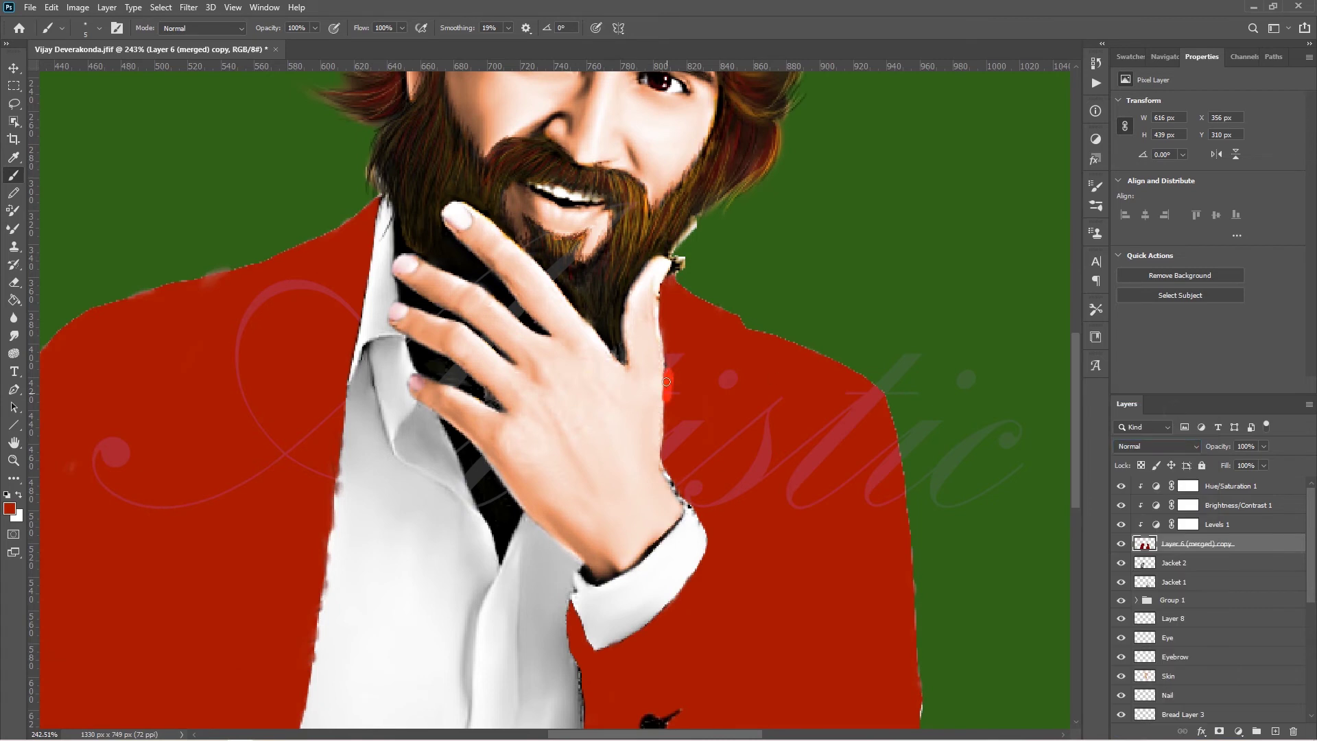
- Hide the three adjustment layers and paint red over the ragged shirt edge
{"action": "left_click_drag", "start_coordinate": [1121, 524], "coordinate": [1121, 485]}
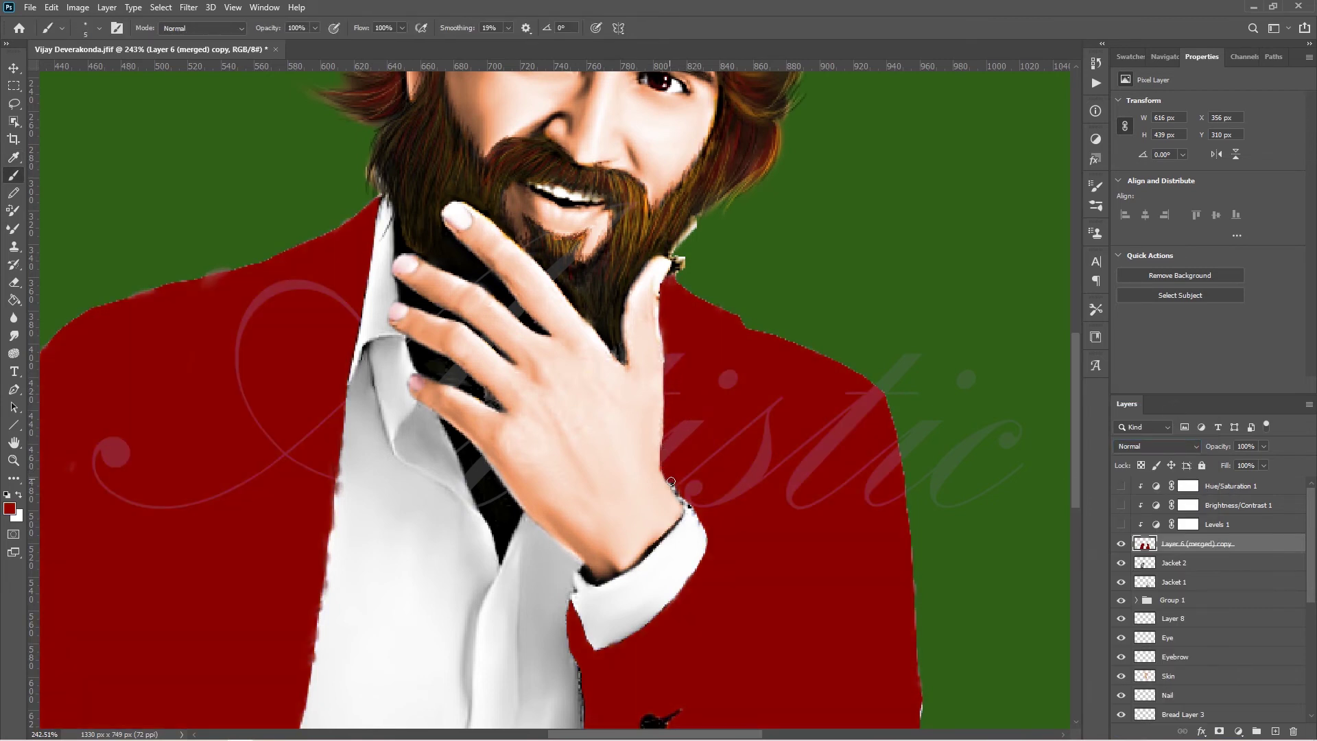
{"action": "scroll", "coordinate": [1078, 478], "scroll_direction": "down", "scroll_amount": 5}
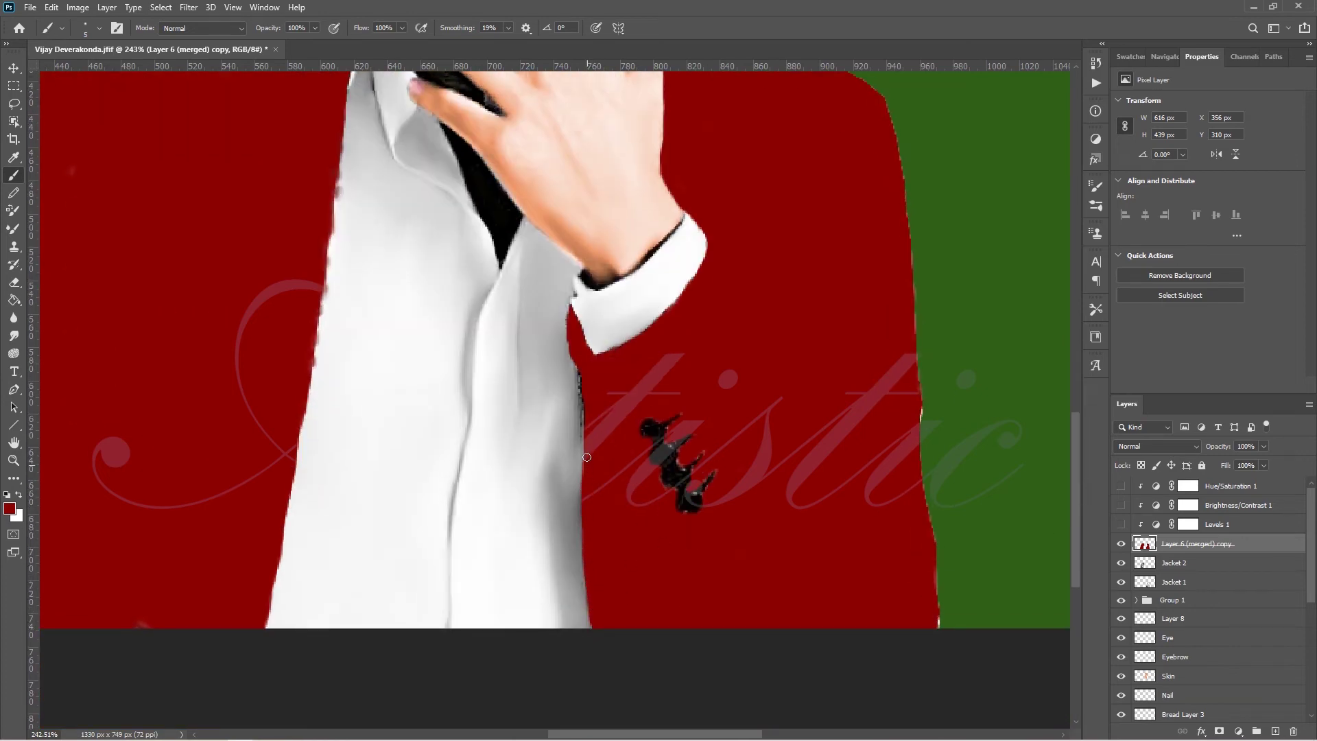
{"action": "scroll", "coordinate": [1076, 465], "scroll_direction": "up", "scroll_amount": 2}
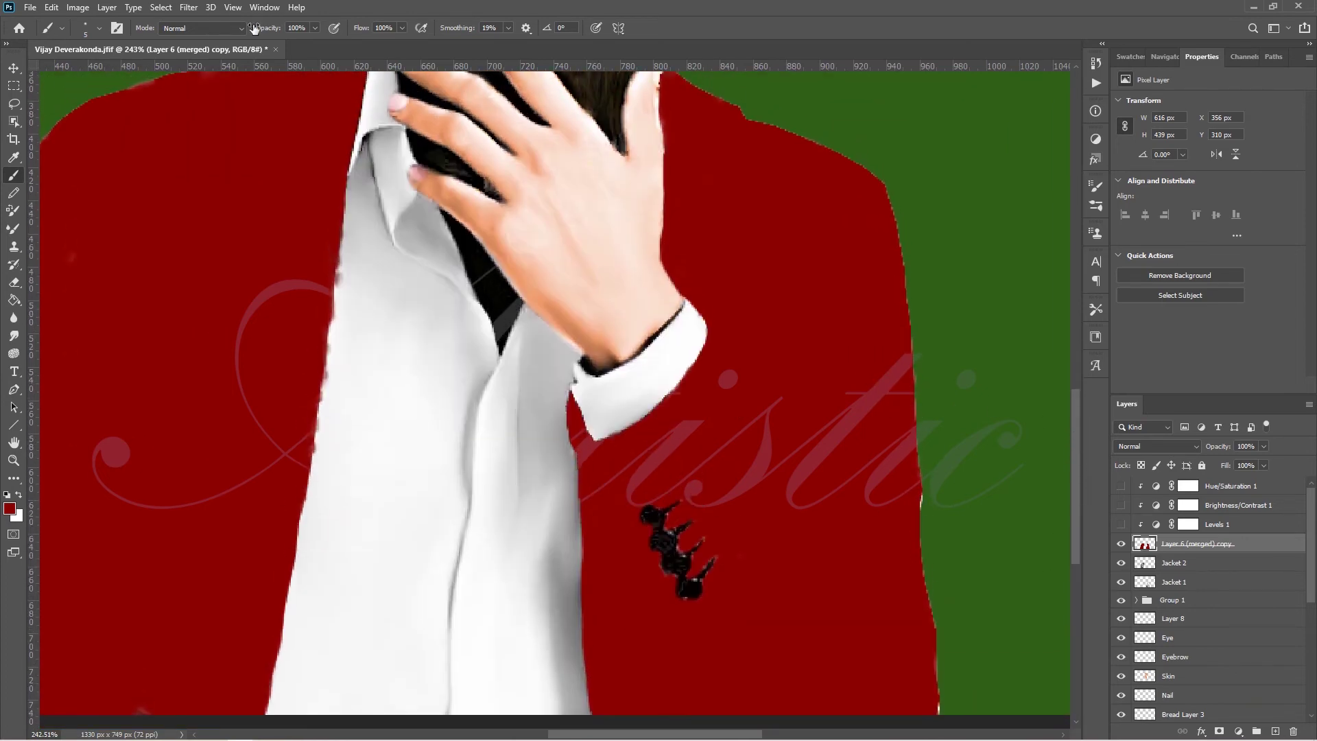
{"action": "left_click", "coordinate": [99, 28]}
{"action": "left_click", "coordinate": [336, 11]}
{"action": "right_click", "coordinate": [860, 171]}
{"action": "key", "text": "Escape"}
{"action": "left_click_drag", "start_coordinate": [320, 273], "coordinate": [262, 456]}
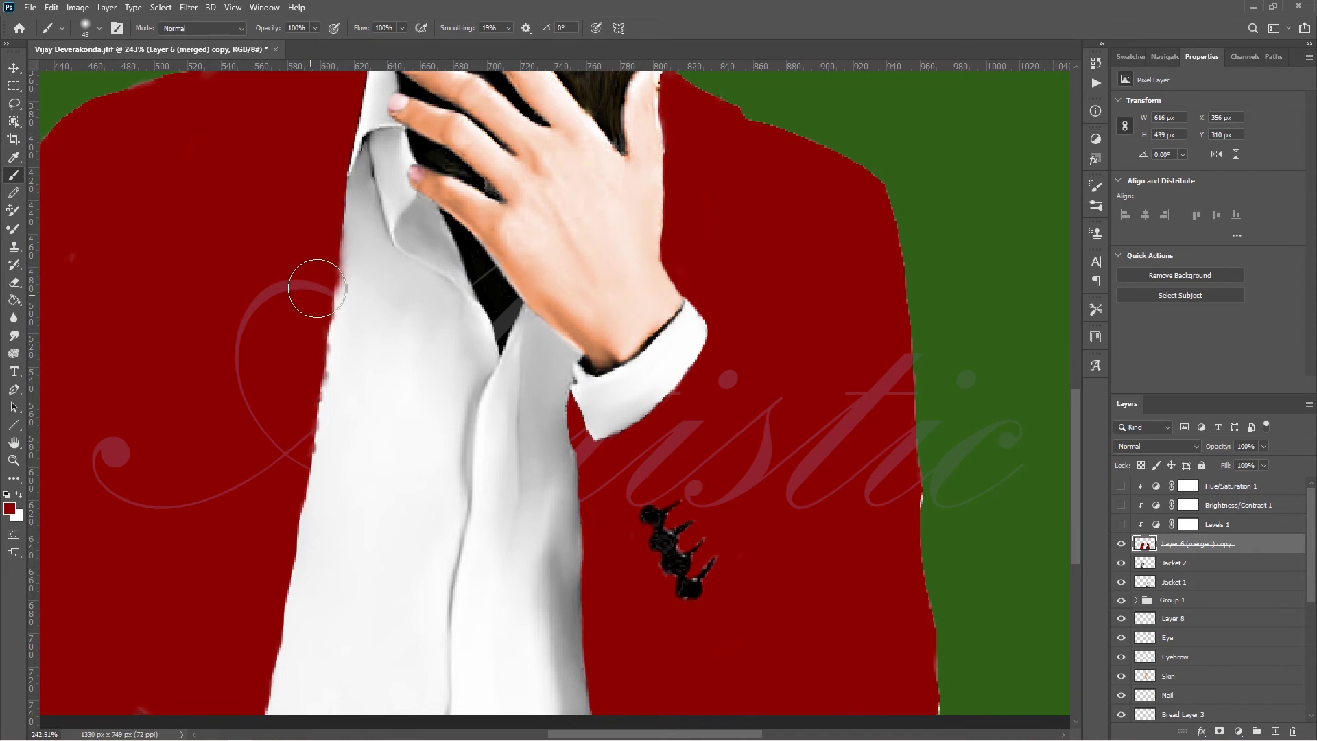
{"action": "left_click_drag", "start_coordinate": [303, 384], "coordinate": [250, 685]}
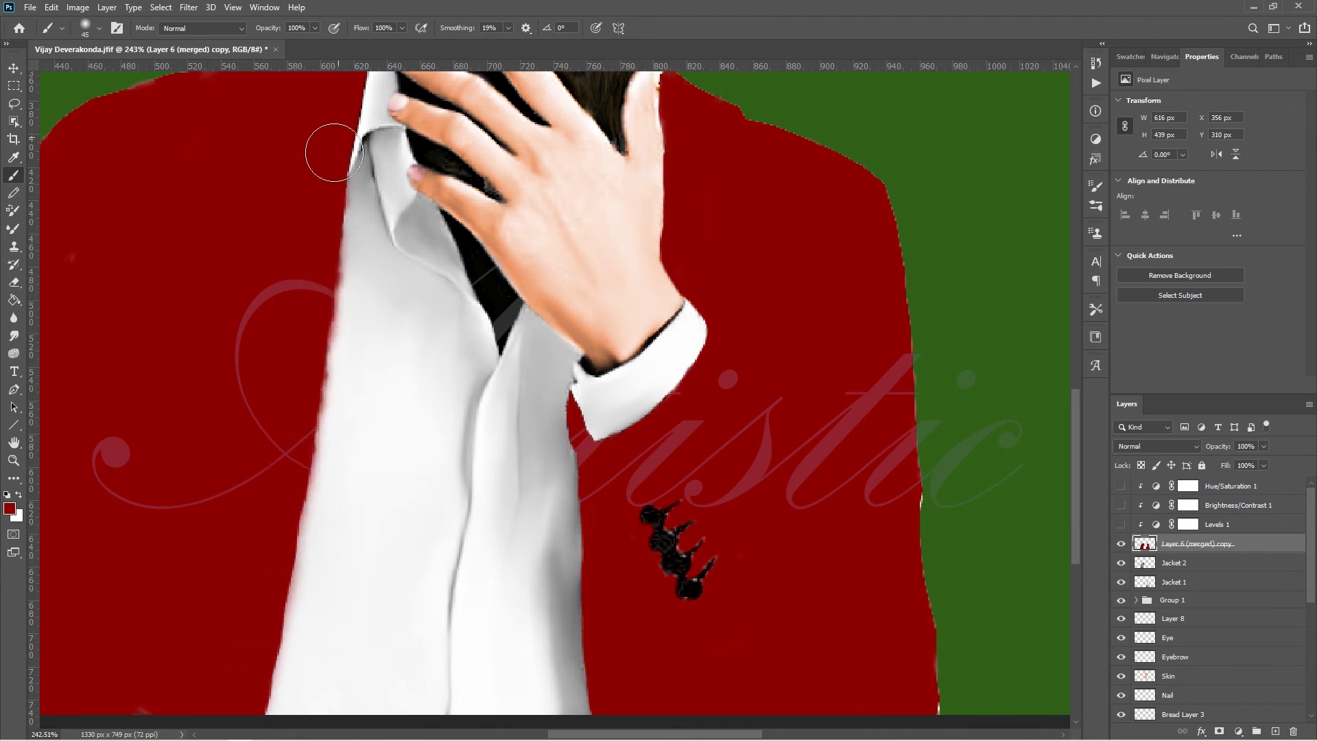
{"action": "left_click_drag", "start_coordinate": [316, 308], "coordinate": [305, 388]}
- Show the adjustment layers, blend the jacket as Linear Burn, and erase its edge with a 25 px eraser
{"action": "left_click_drag", "start_coordinate": [1121, 524], "coordinate": [1120, 485]}
{"action": "left_click", "coordinate": [1157, 446]}
{"action": "left_click", "coordinate": [1193, 480]}
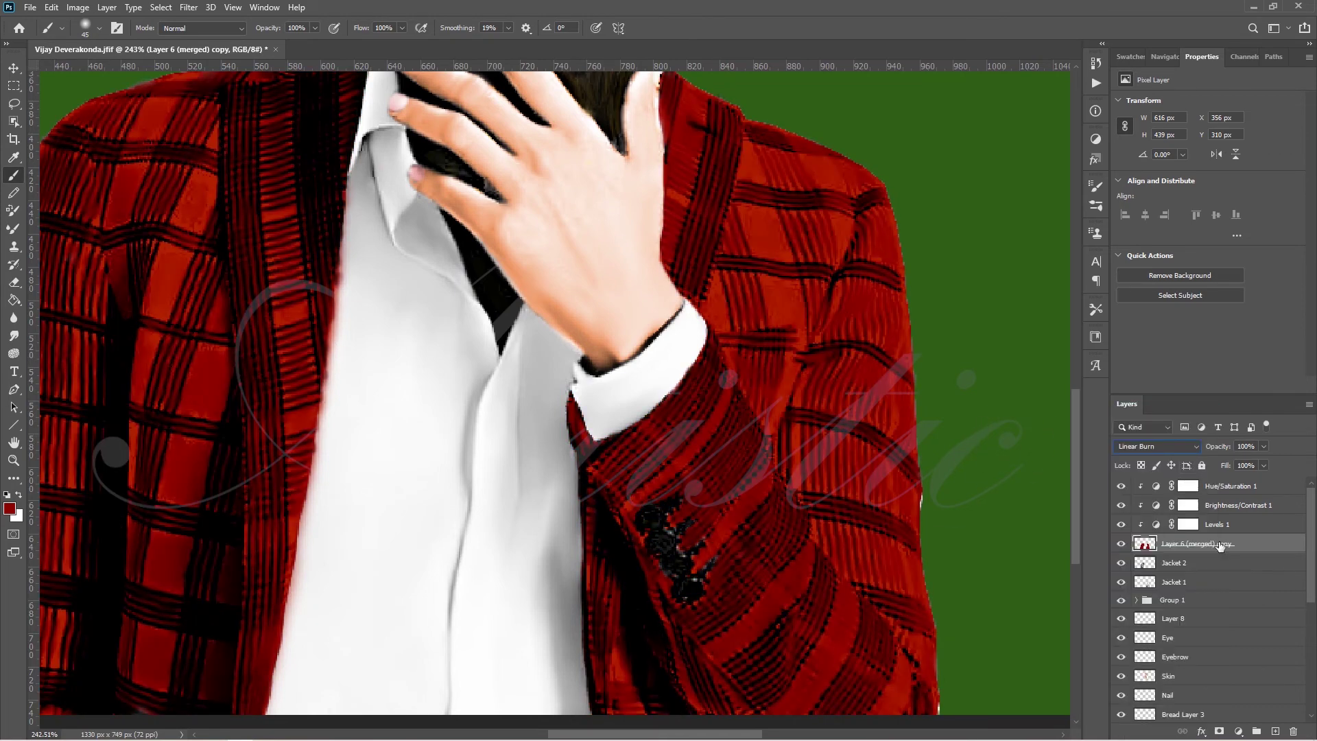
{"action": "left_click", "coordinate": [15, 283]}
{"action": "left_click", "coordinate": [100, 28]}
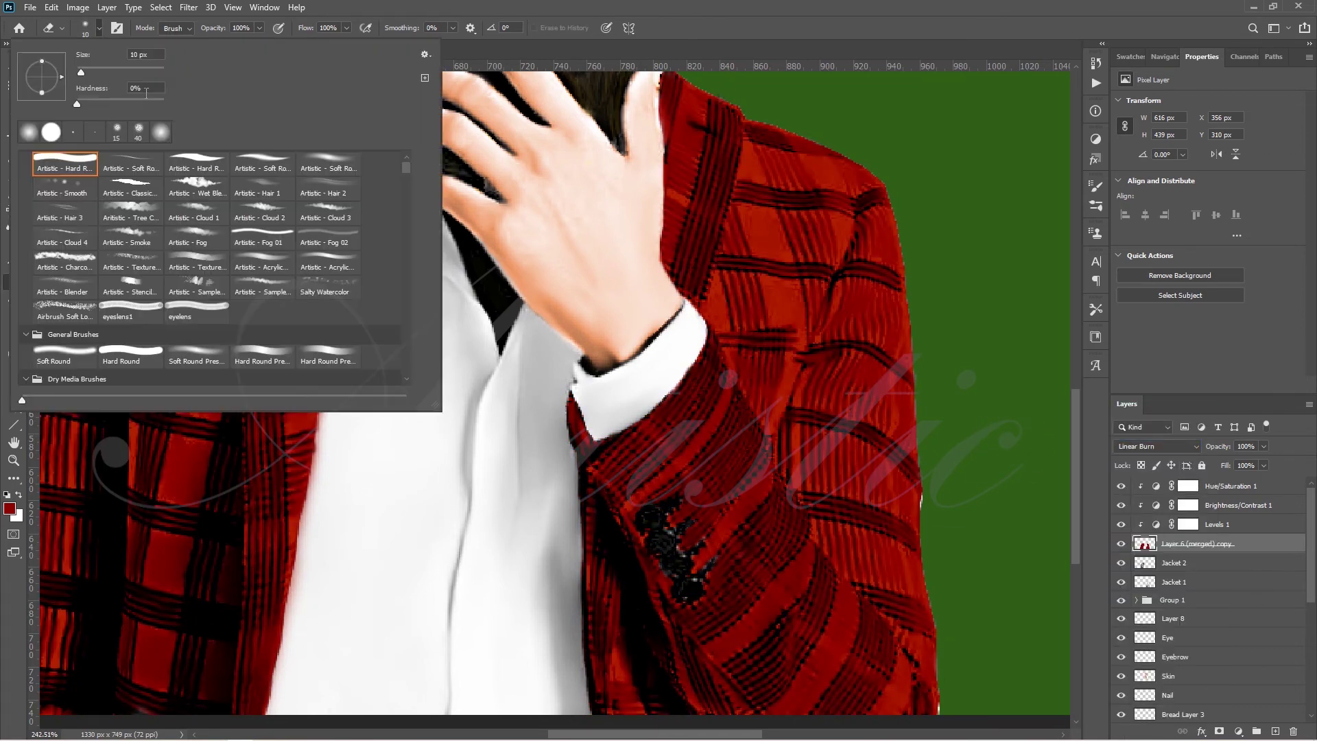
{"action": "key", "text": "Return"}
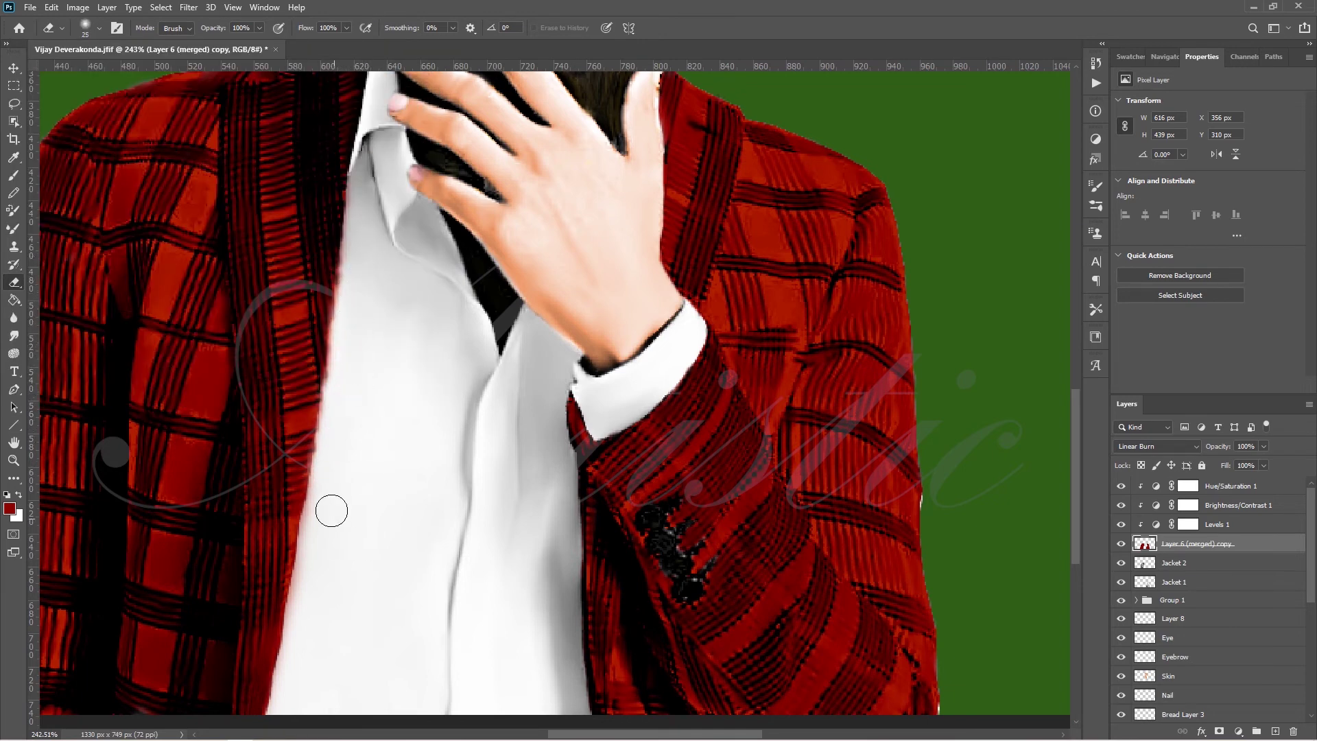
{"action": "left_click_drag", "start_coordinate": [331, 511], "coordinate": [314, 575]}
{"action": "key", "text": "ctrl+0"}
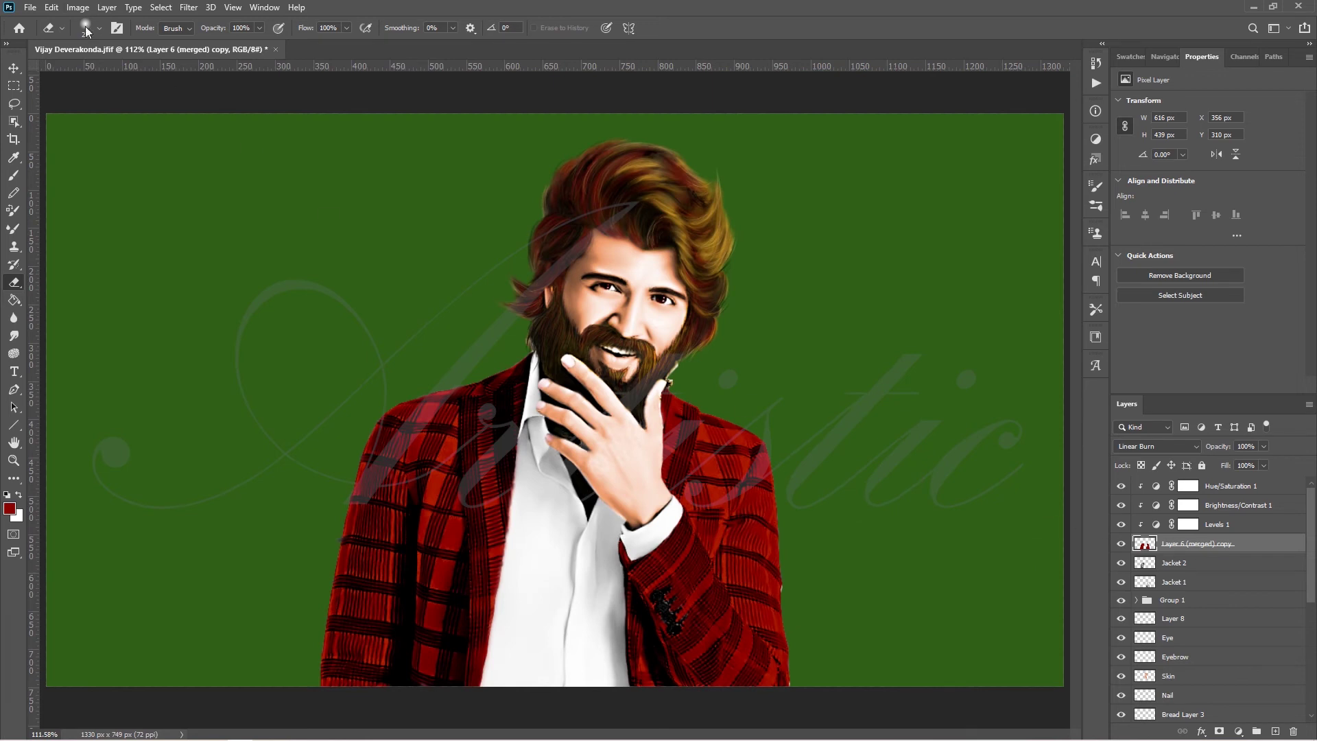
- Apply a Vibrance adjustment of -79 vibrance and -30 saturation to the jacket copy
{"action": "left_click", "coordinate": [77, 7]}
{"action": "left_click", "coordinate": [288, 107]}
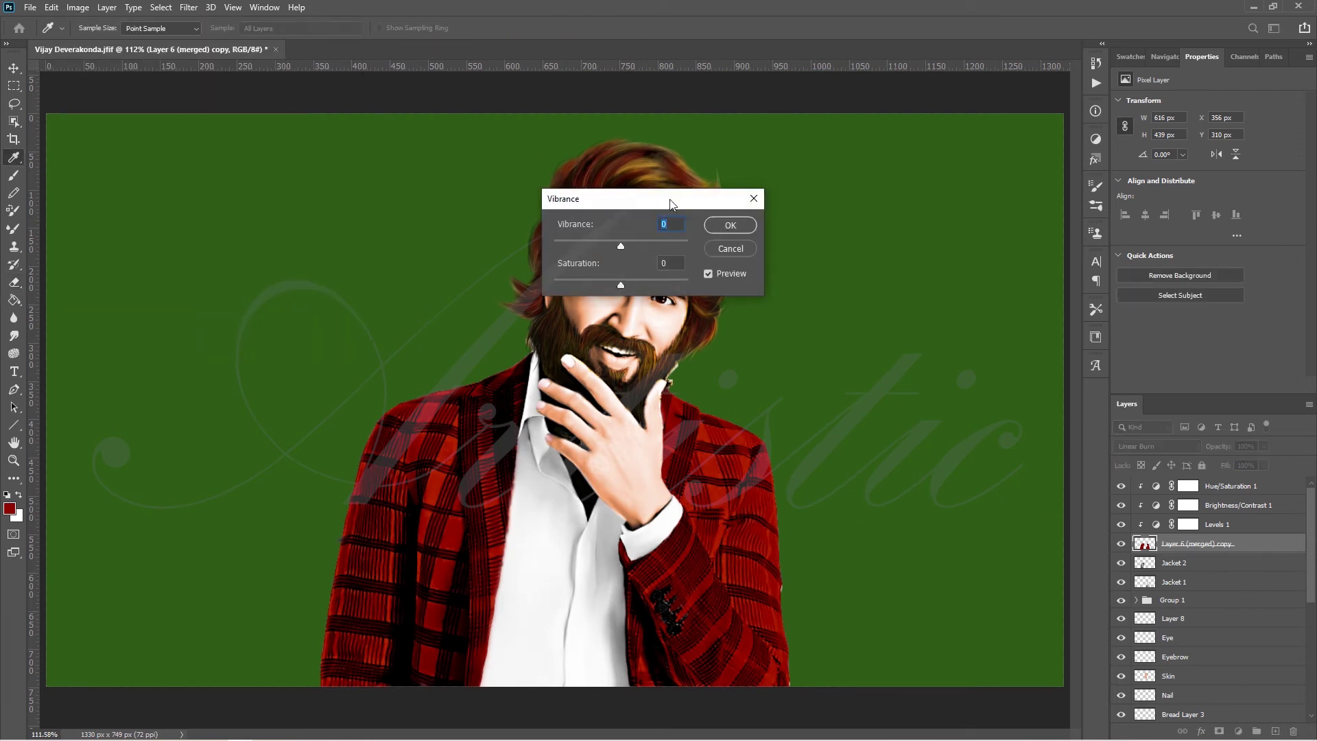
{"action": "left_click_drag", "start_coordinate": [670, 204], "coordinate": [865, 208]}
{"action": "left_click_drag", "start_coordinate": [815, 289], "coordinate": [792, 296]}
{"action": "left_click_drag", "start_coordinate": [842, 251], "coordinate": [748, 251]}
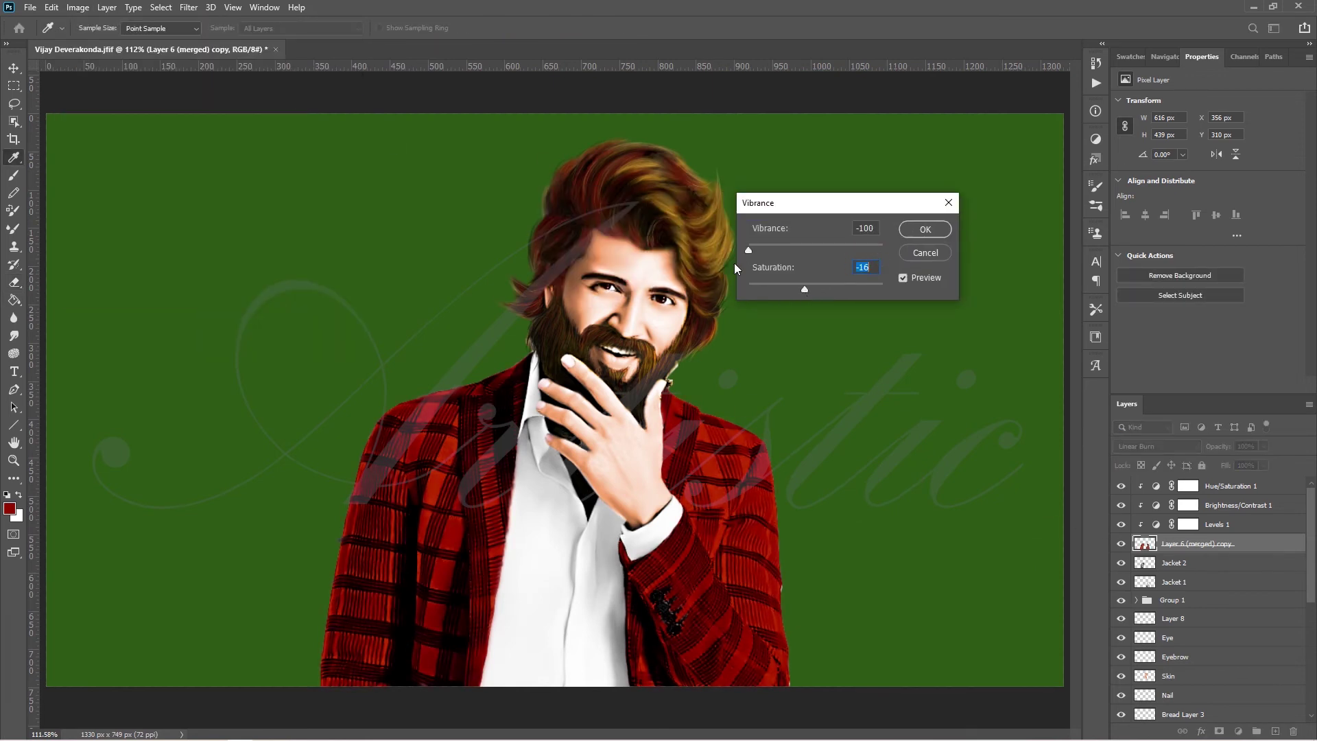
{"action": "left_click_drag", "start_coordinate": [805, 289], "coordinate": [787, 294]}
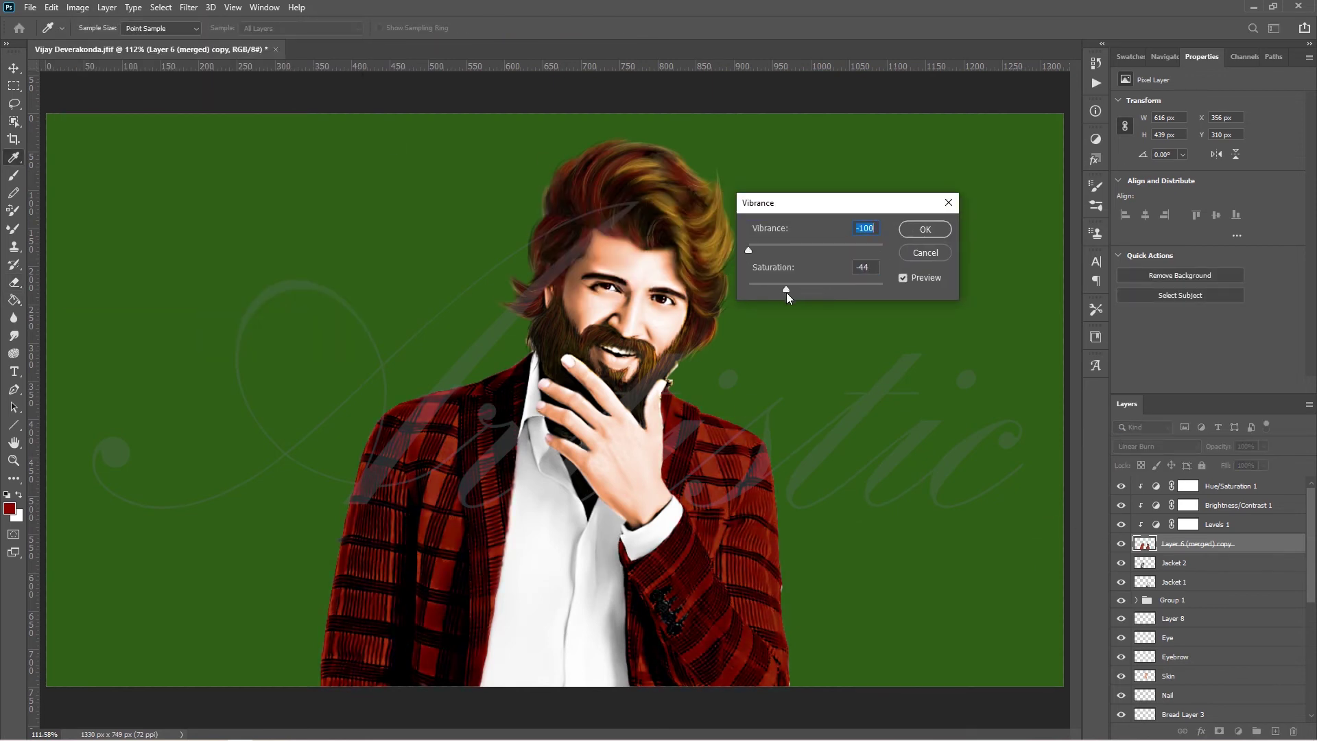
{"action": "left_click", "coordinate": [923, 233]}
- Switch to the Eraser and select the Hair layer
{"action": "key", "text": "e"}
{"action": "mouse_move", "coordinate": [1312, 566]}
{"action": "left_mouse_down"}
{"action": "mouse_move", "coordinate": [1312, 614]}
{"action": "mouse_move", "coordinate": [1283, 637]}
{"action": "left_mouse_up"}
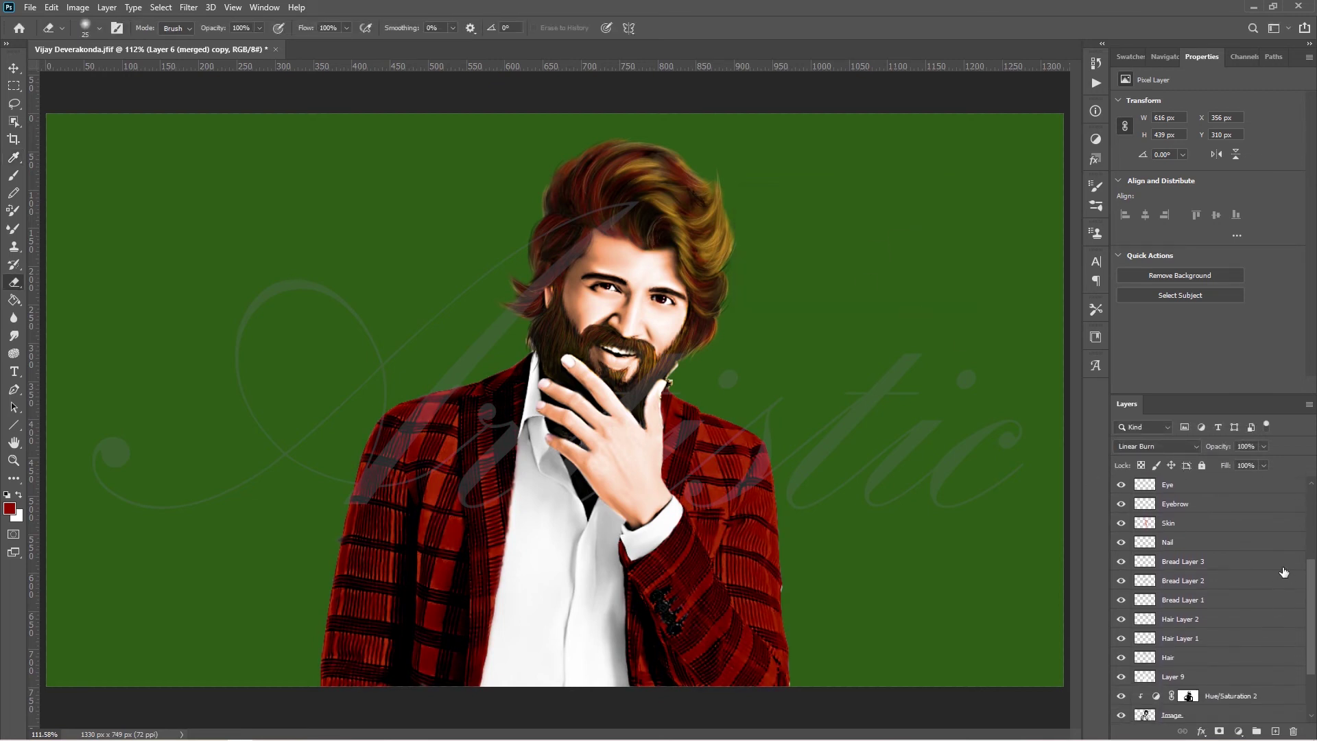
{"action": "left_click", "coordinate": [1221, 658]}
{"action": "scroll", "coordinate": [1311, 584], "scroll_direction": "up", "scroll_amount": 1}
{"action": "left_click", "coordinate": [1207, 569], "text": "shift"}
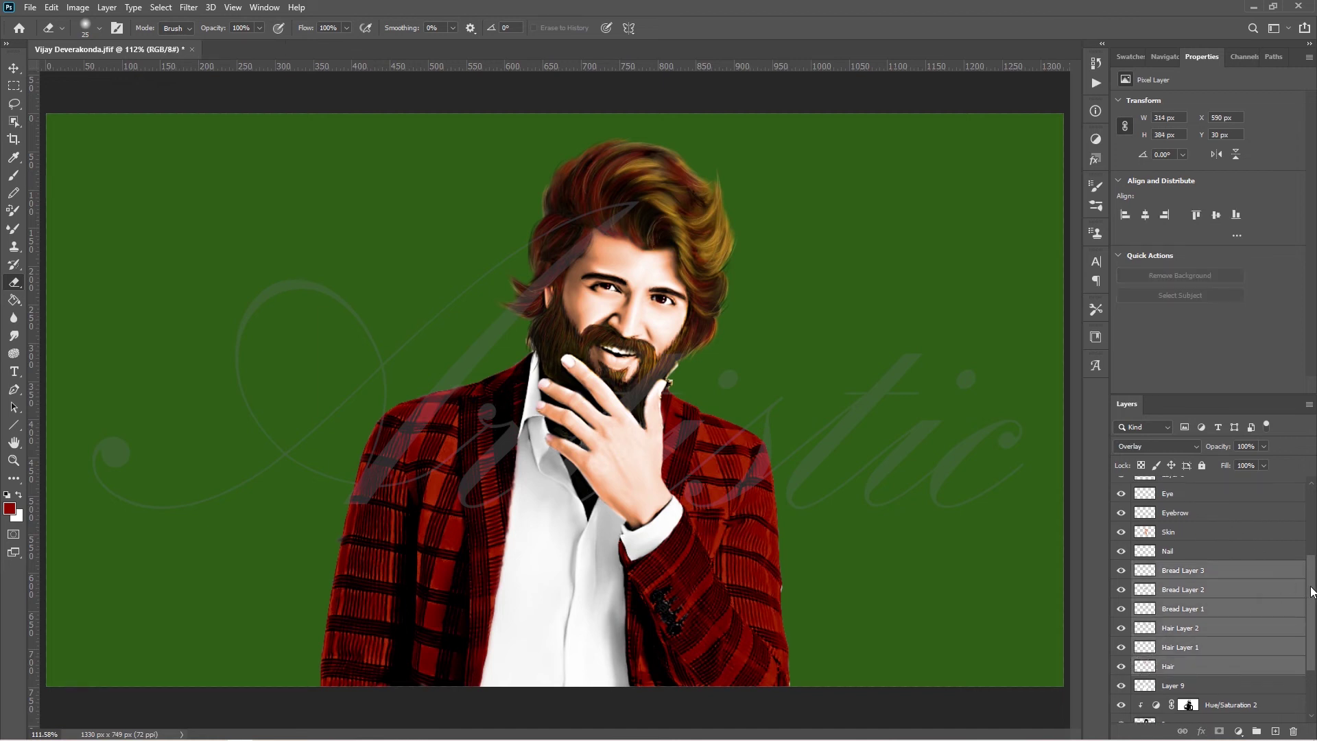
{"action": "key", "text": "ctrl+alt+e"}
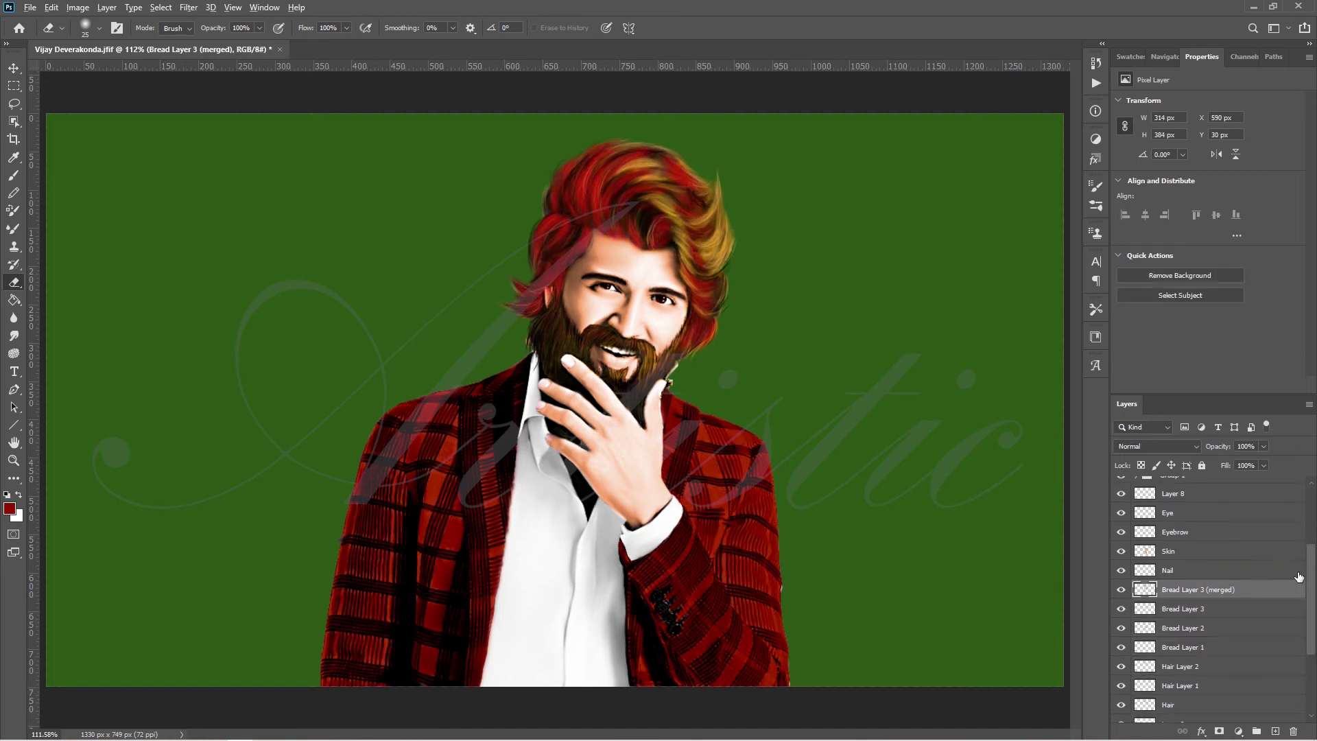
{"action": "scroll", "coordinate": [1144, 604], "scroll_direction": "down", "scroll_amount": 1}
{"action": "left_click_drag", "start_coordinate": [1121, 546], "coordinate": [1128, 645]}
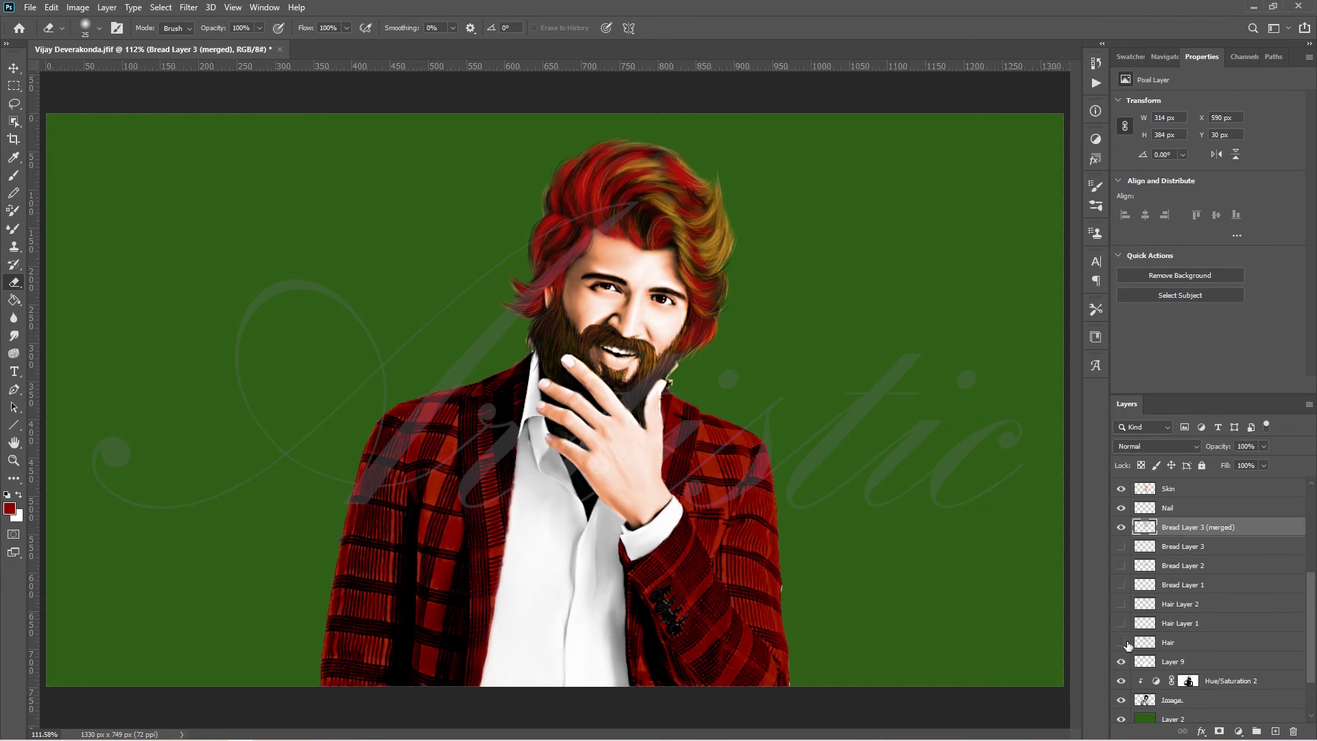
{"action": "left_click", "coordinate": [1219, 548]}
{"action": "left_click", "coordinate": [1217, 623]}
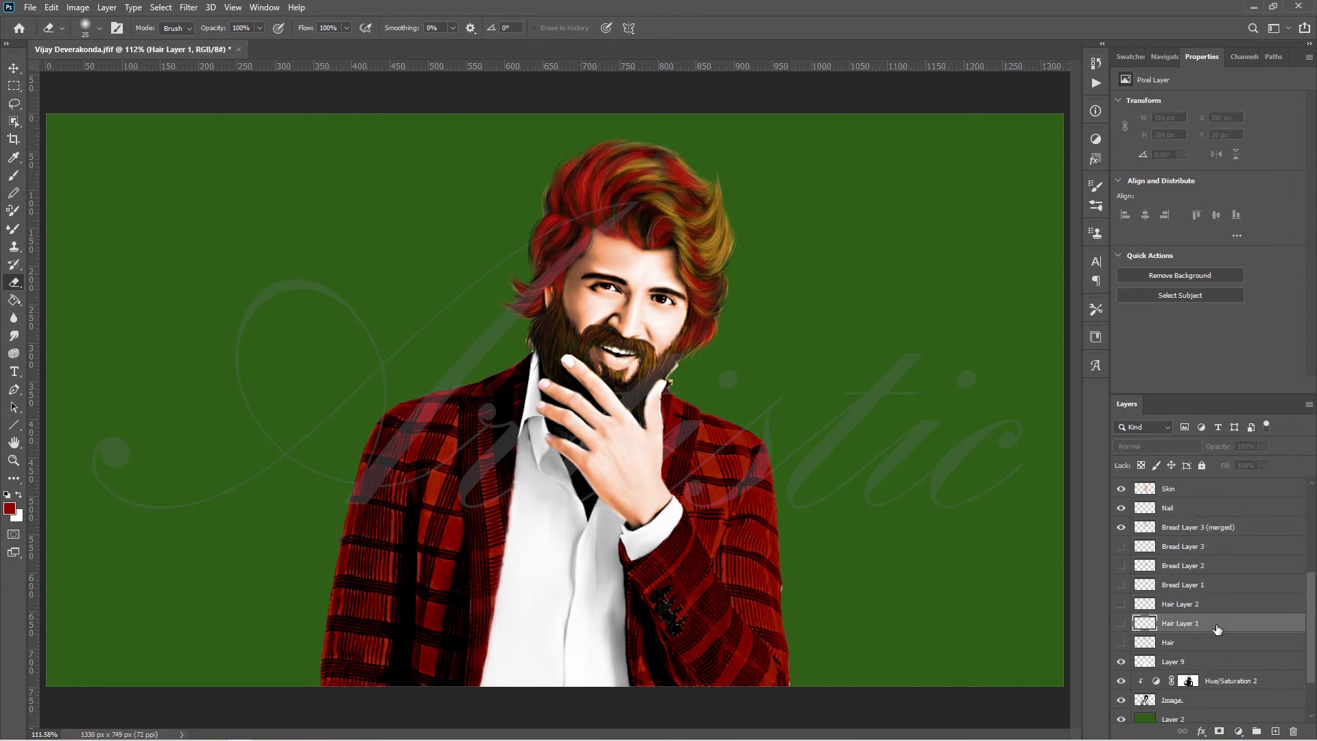
{"action": "left_click", "coordinate": [1218, 527]}
{"action": "left_click", "coordinate": [1158, 446]}
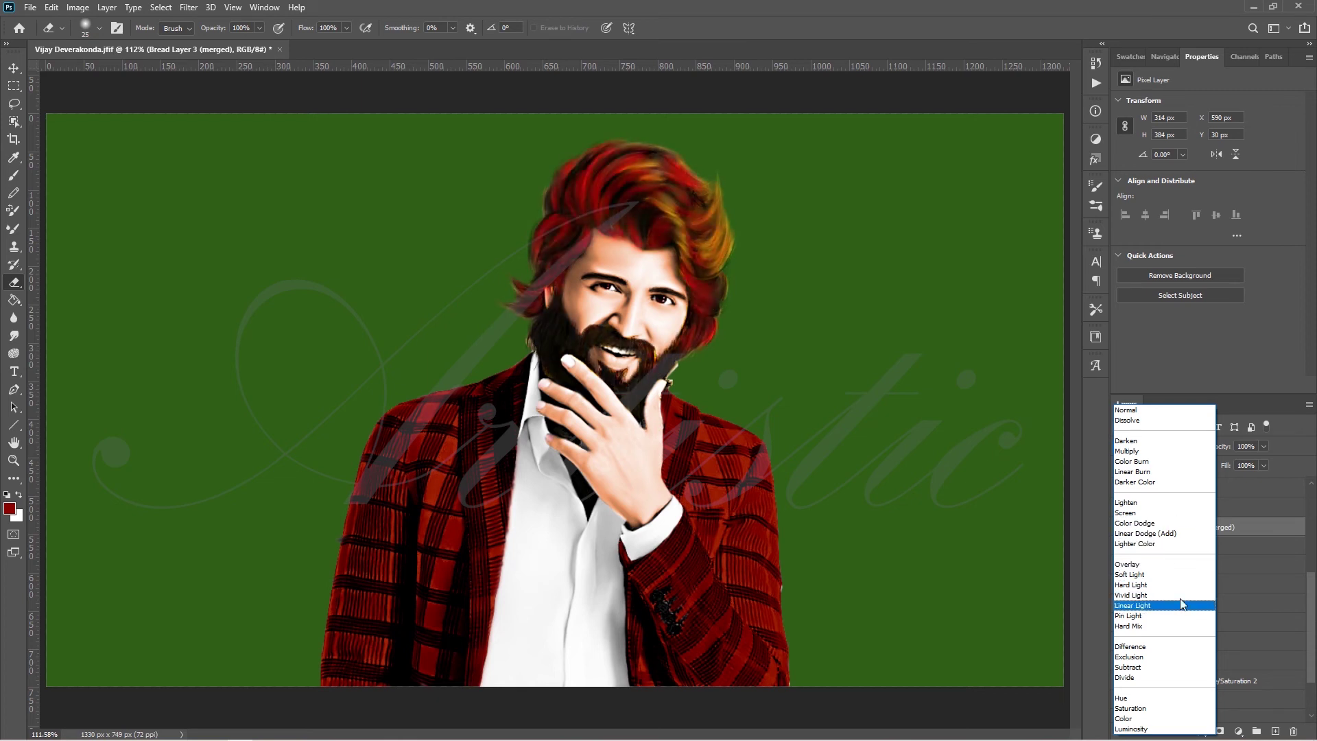
{"action": "left_click", "coordinate": [1281, 533]}
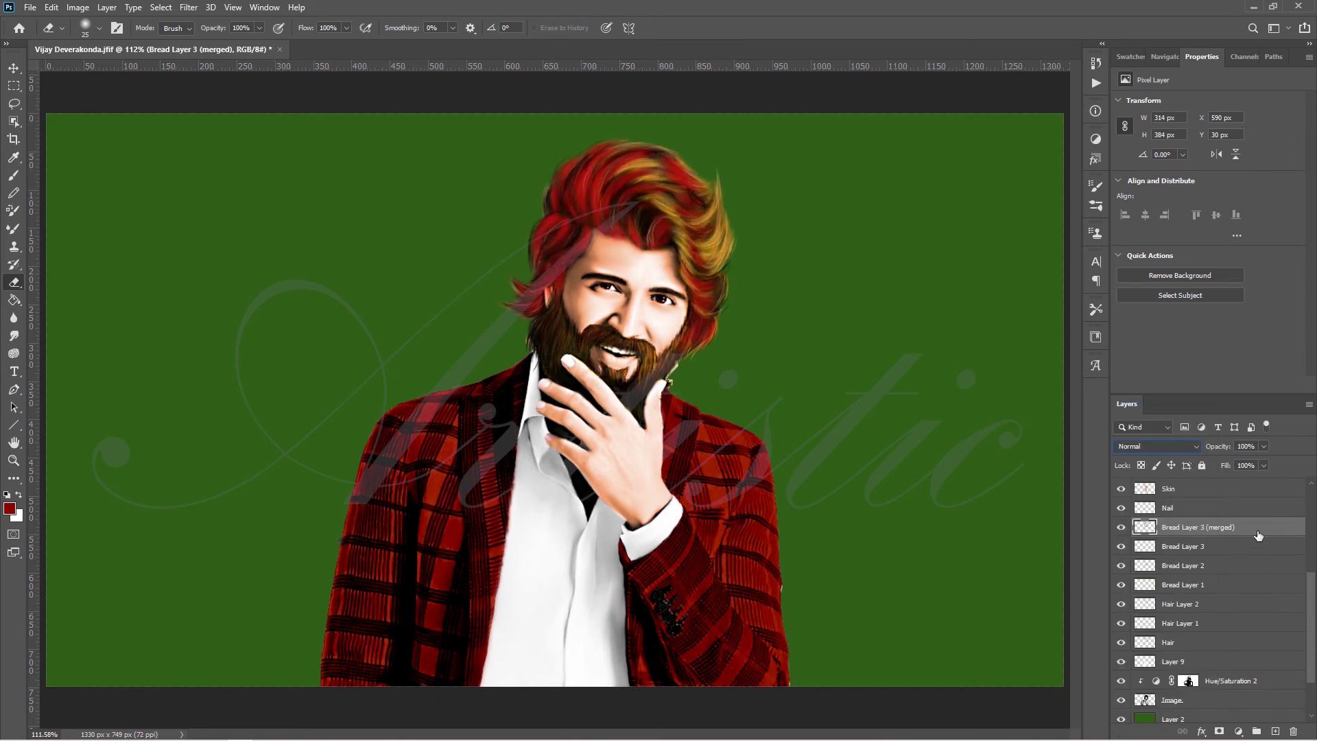
{"action": "key", "text": "Delete"}
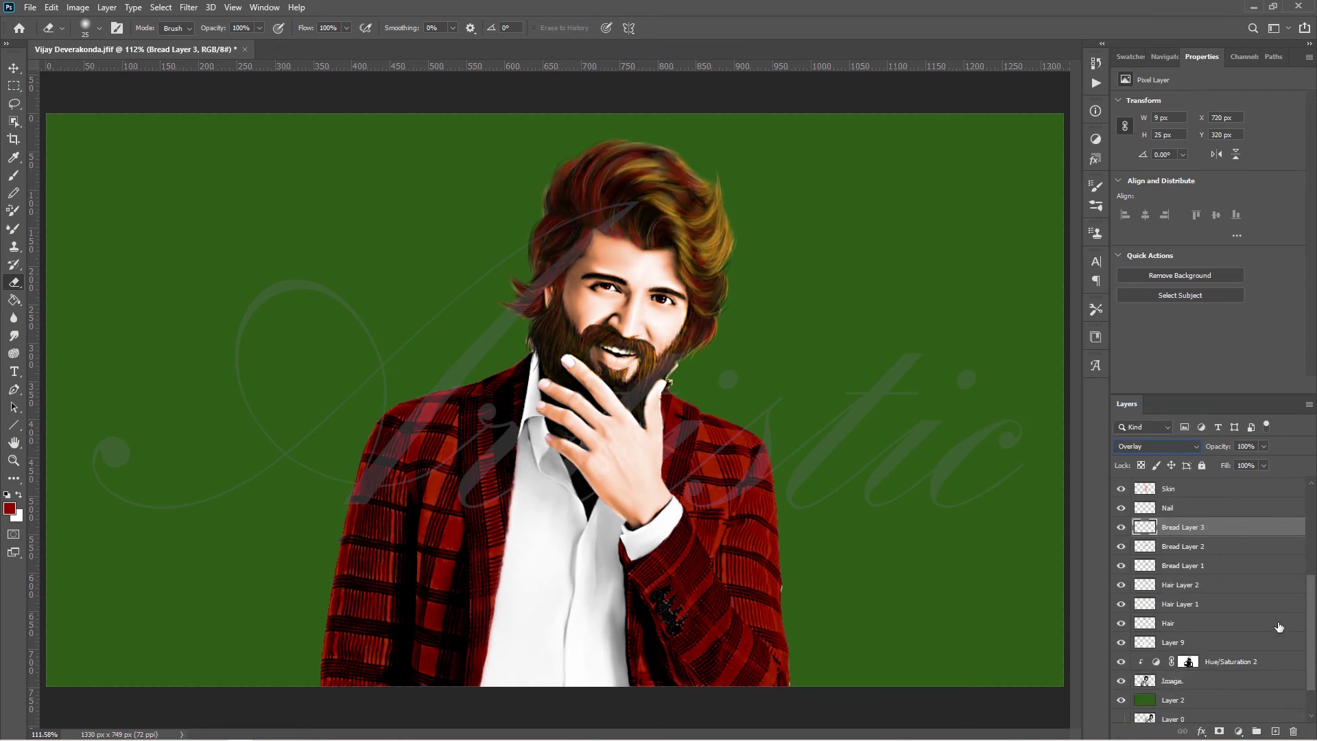
{"action": "left_click_drag", "start_coordinate": [1312, 606], "coordinate": [1312, 520]}
{"action": "left_click", "coordinate": [1300, 489]}
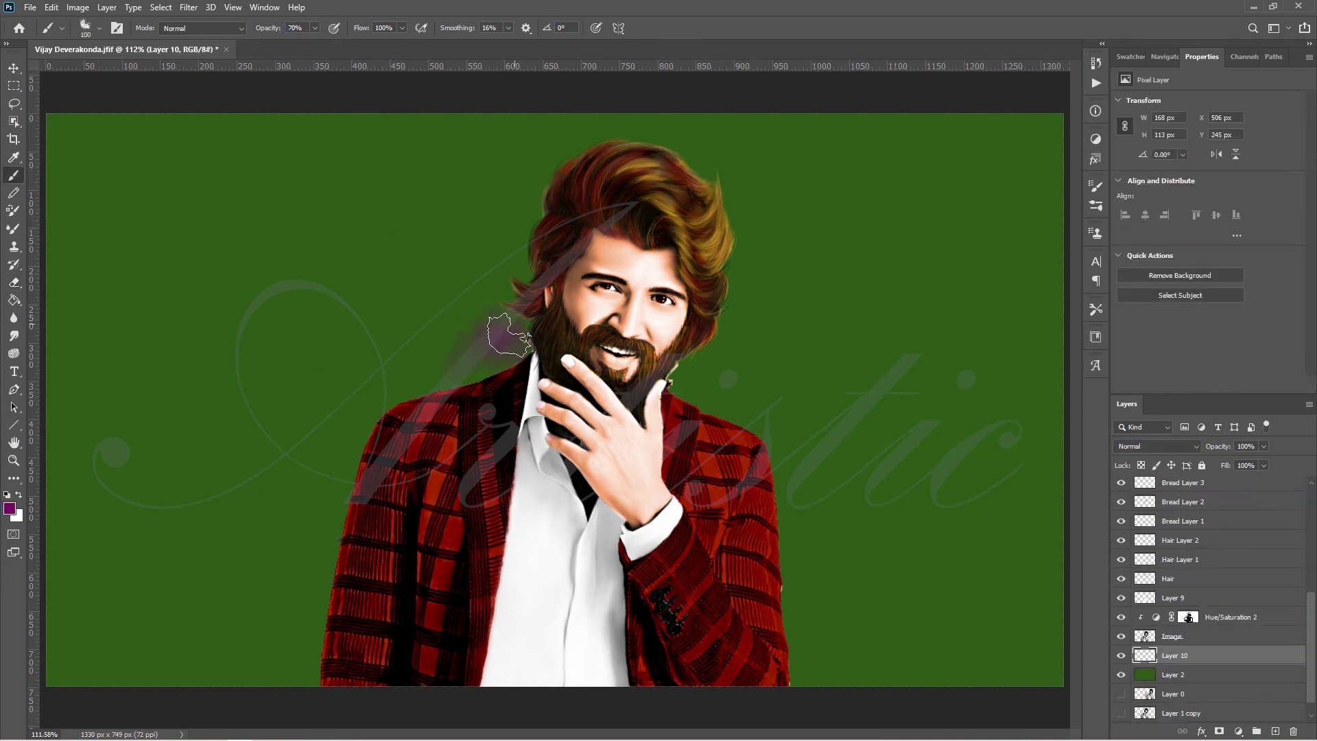
- Paint a purple glow around the hair, beard, head, left shoulder and lower right
{"action": "left_click_drag", "start_coordinate": [509, 336], "coordinate": [485, 340]}
{"action": "mouse_move", "coordinate": [539, 202]}
{"action": "left_mouse_down"}
{"action": "mouse_move", "coordinate": [322, 483]}
{"action": "mouse_move", "coordinate": [559, 132]}
{"action": "mouse_move", "coordinate": [706, 147]}
{"action": "mouse_move", "coordinate": [755, 423]}
{"action": "left_mouse_up"}
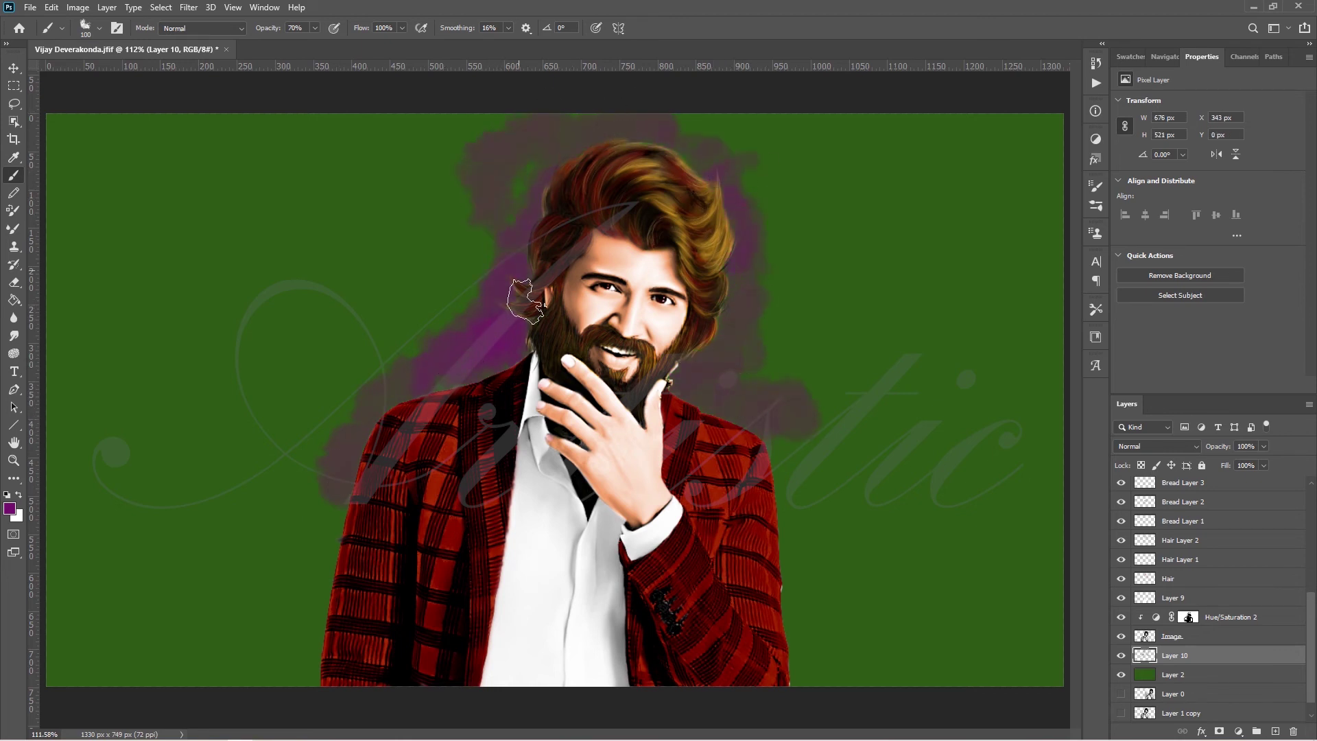
{"action": "mouse_move", "coordinate": [525, 301]}
{"action": "left_mouse_down"}
{"action": "mouse_move", "coordinate": [499, 190]}
{"action": "mouse_move", "coordinate": [588, 153]}
{"action": "mouse_move", "coordinate": [728, 258]}
{"action": "mouse_move", "coordinate": [689, 398]}
{"action": "mouse_move", "coordinate": [807, 455]}
{"action": "left_mouse_up"}
{"action": "mouse_move", "coordinate": [425, 382]}
{"action": "left_mouse_down"}
{"action": "mouse_move", "coordinate": [522, 353]}
{"action": "mouse_move", "coordinate": [508, 274]}
{"action": "left_mouse_up"}
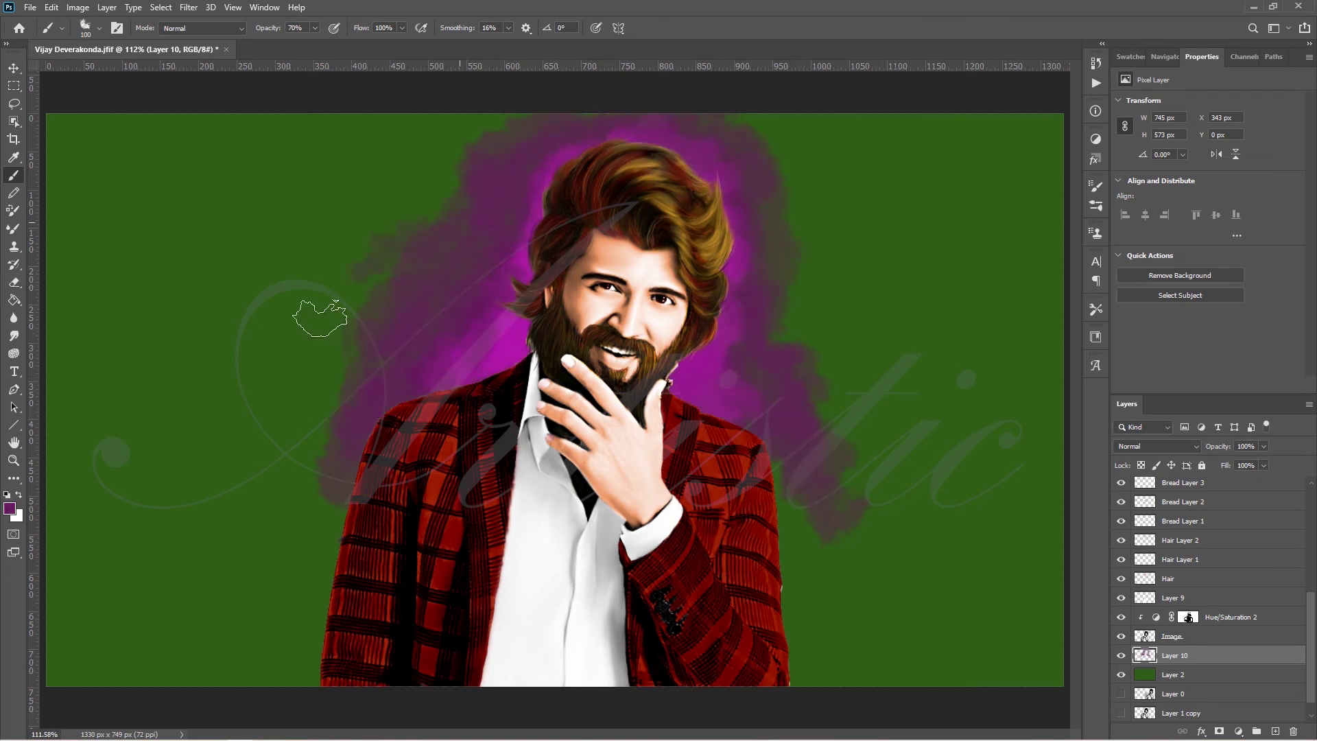
{"action": "left_click_drag", "start_coordinate": [319, 317], "coordinate": [288, 502]}
{"action": "left_click_drag", "start_coordinate": [848, 385], "coordinate": [708, 521]}
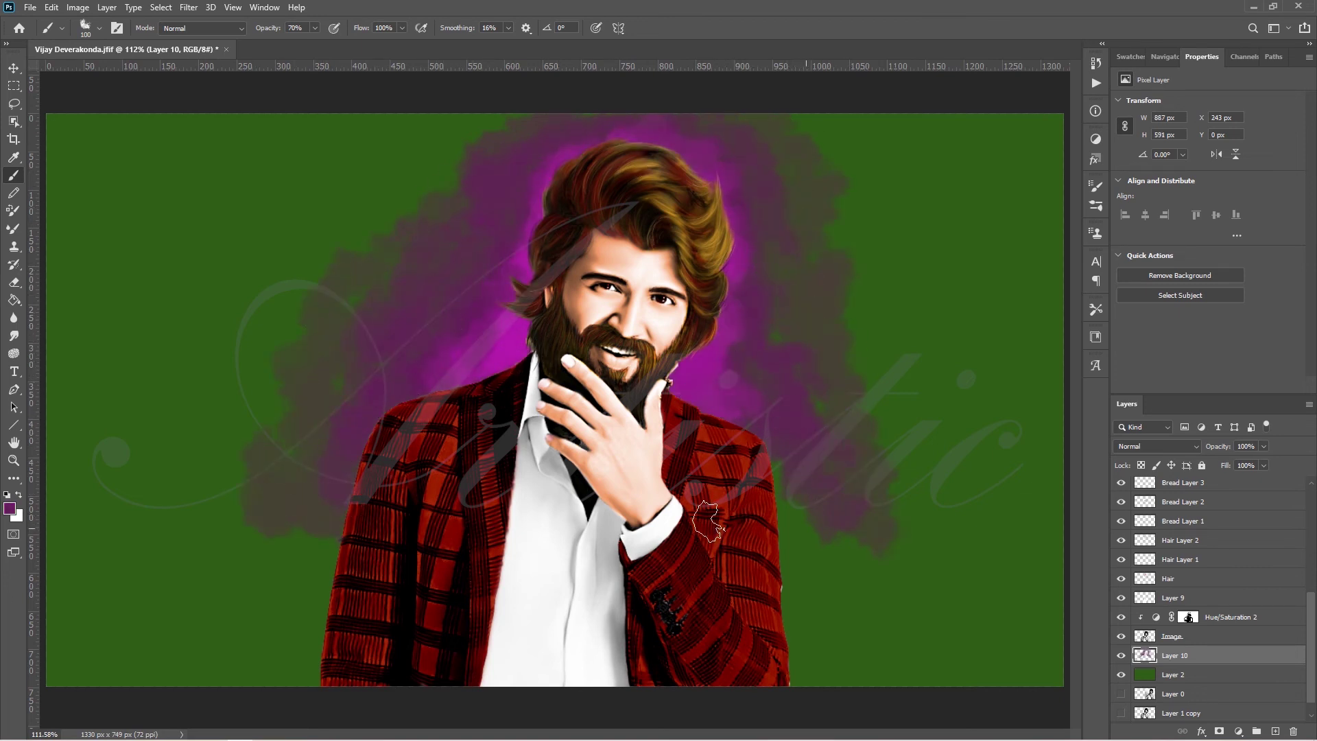
- Paint purple beside the jacket's lower left and right, covering the green
{"action": "key", "text": "i"}
{"action": "key", "text": "b"}
{"action": "left_click", "coordinate": [10, 508]}
{"action": "left_click", "coordinate": [323, 127]}
{"action": "mouse_move", "coordinate": [266, 667]}
{"action": "left_mouse_down"}
{"action": "mouse_move", "coordinate": [304, 519]}
{"action": "mouse_move", "coordinate": [288, 611]}
{"action": "mouse_move", "coordinate": [359, 435]}
{"action": "mouse_move", "coordinate": [206, 485]}
{"action": "mouse_move", "coordinate": [144, 535]}
{"action": "left_mouse_up"}
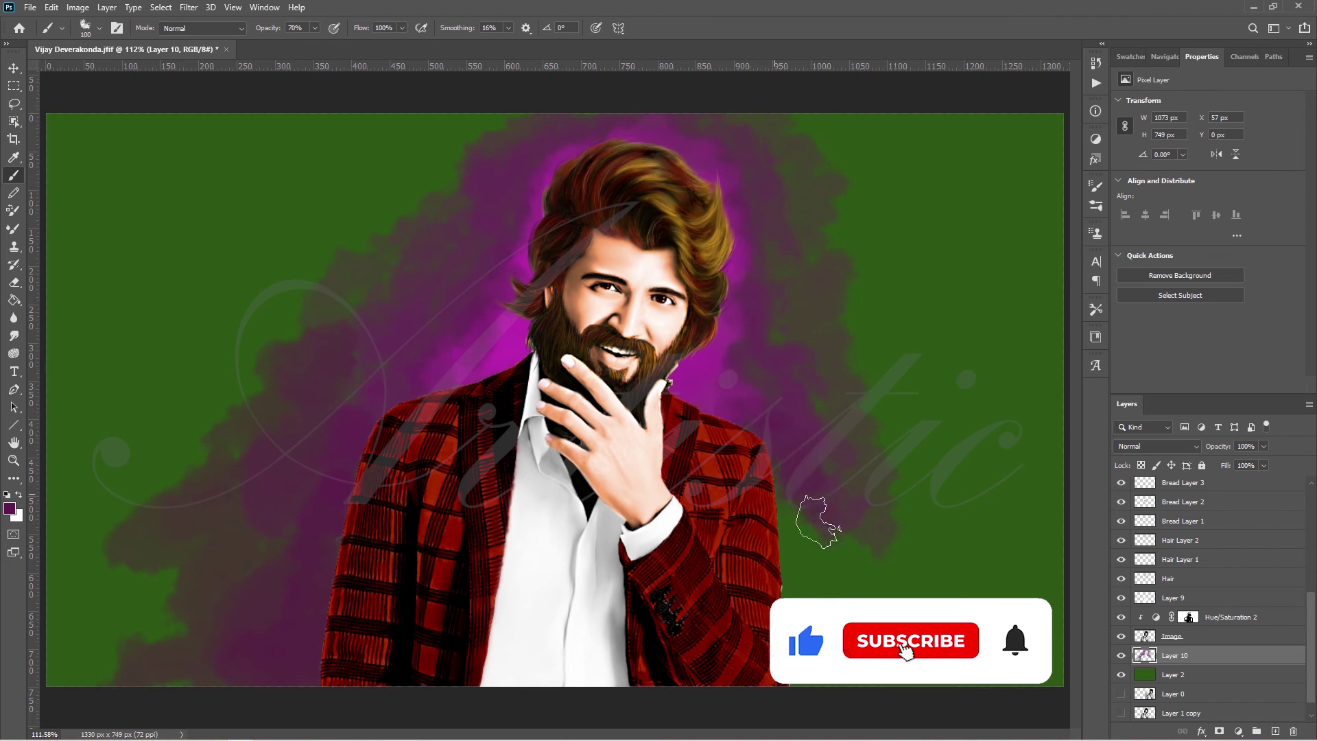
{"action": "left_click_drag", "start_coordinate": [816, 521], "coordinate": [789, 542]}
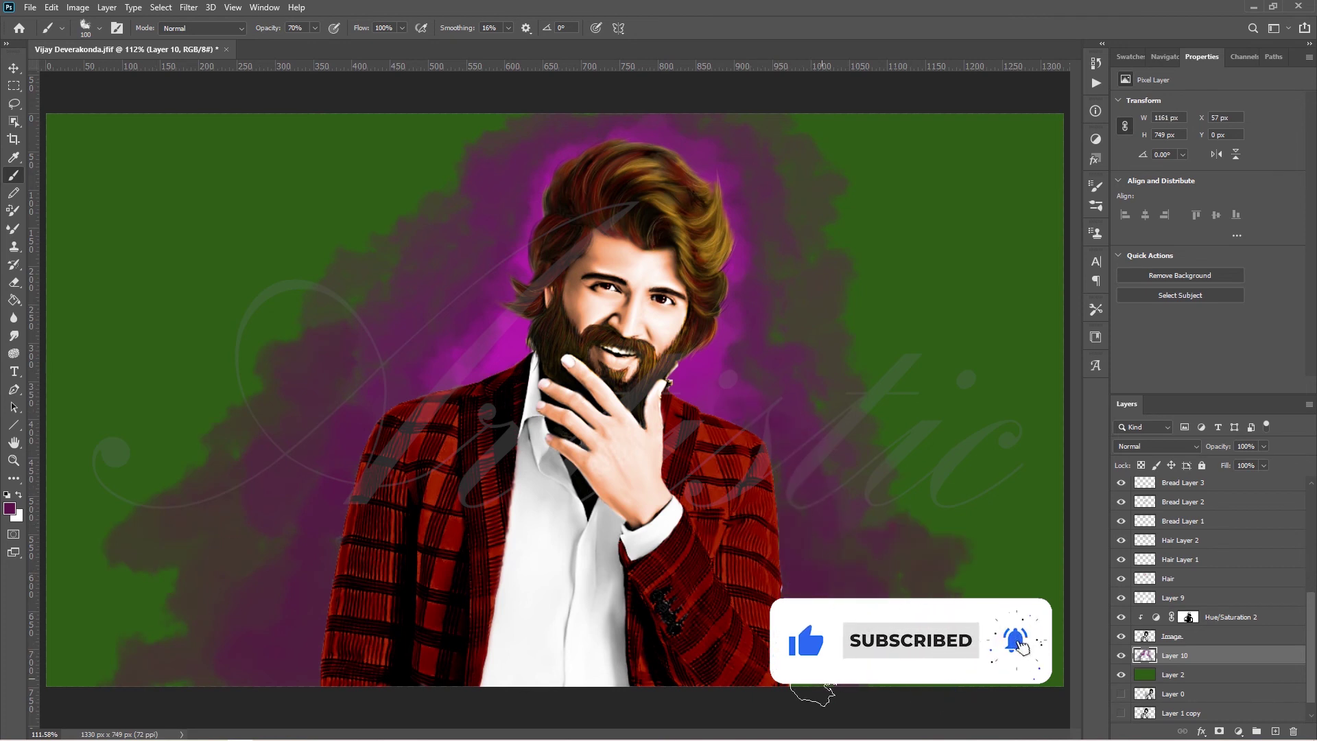
{"action": "left_click_drag", "start_coordinate": [852, 485], "coordinate": [1034, 597]}
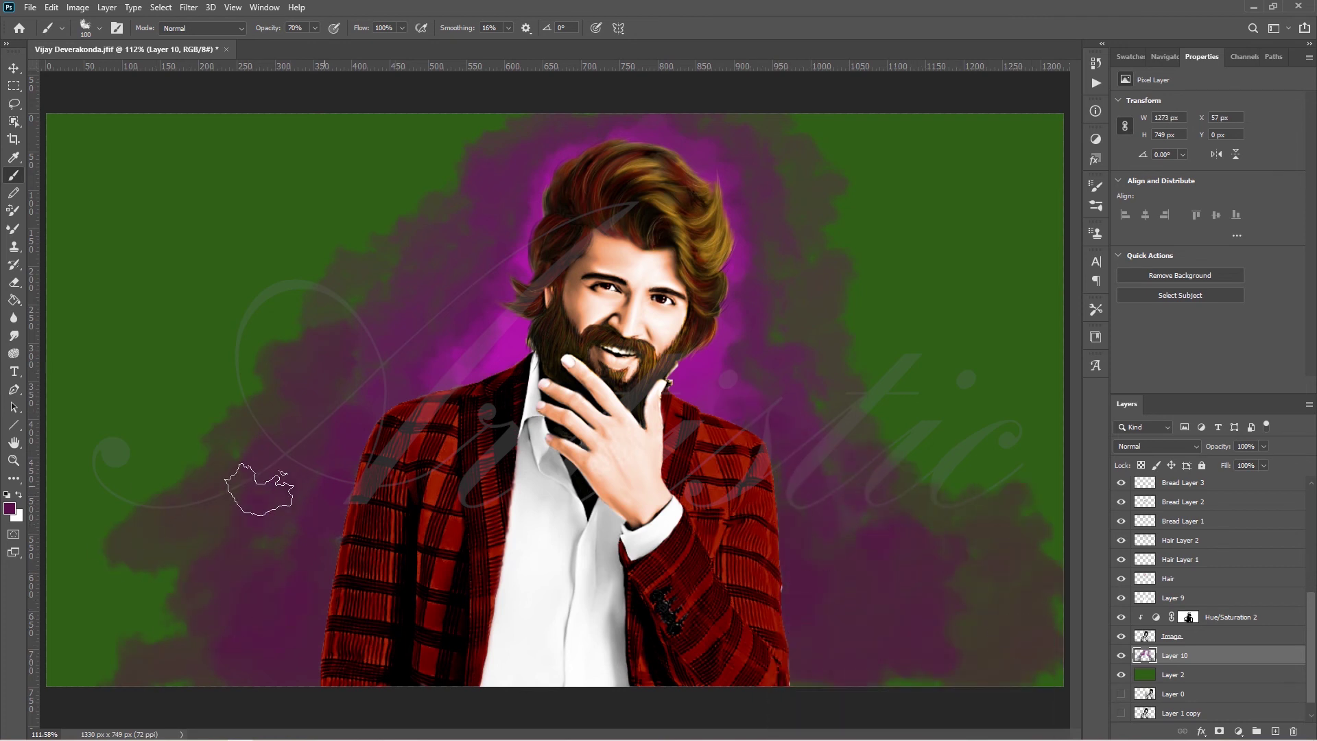
- Paint white clouds along the bottom on both sides of the jacket, then pick dark purple
{"action": "left_click", "coordinate": [9, 508]}
{"action": "left_click", "coordinate": [19, 137]}
{"action": "left_click", "coordinate": [347, 115]}
{"action": "mouse_move", "coordinate": [295, 604]}
{"action": "left_mouse_down"}
{"action": "mouse_move", "coordinate": [350, 516]}
{"action": "mouse_move", "coordinate": [144, 673]}
{"action": "left_mouse_up"}
{"action": "left_click_drag", "start_coordinate": [820, 511], "coordinate": [809, 675]}
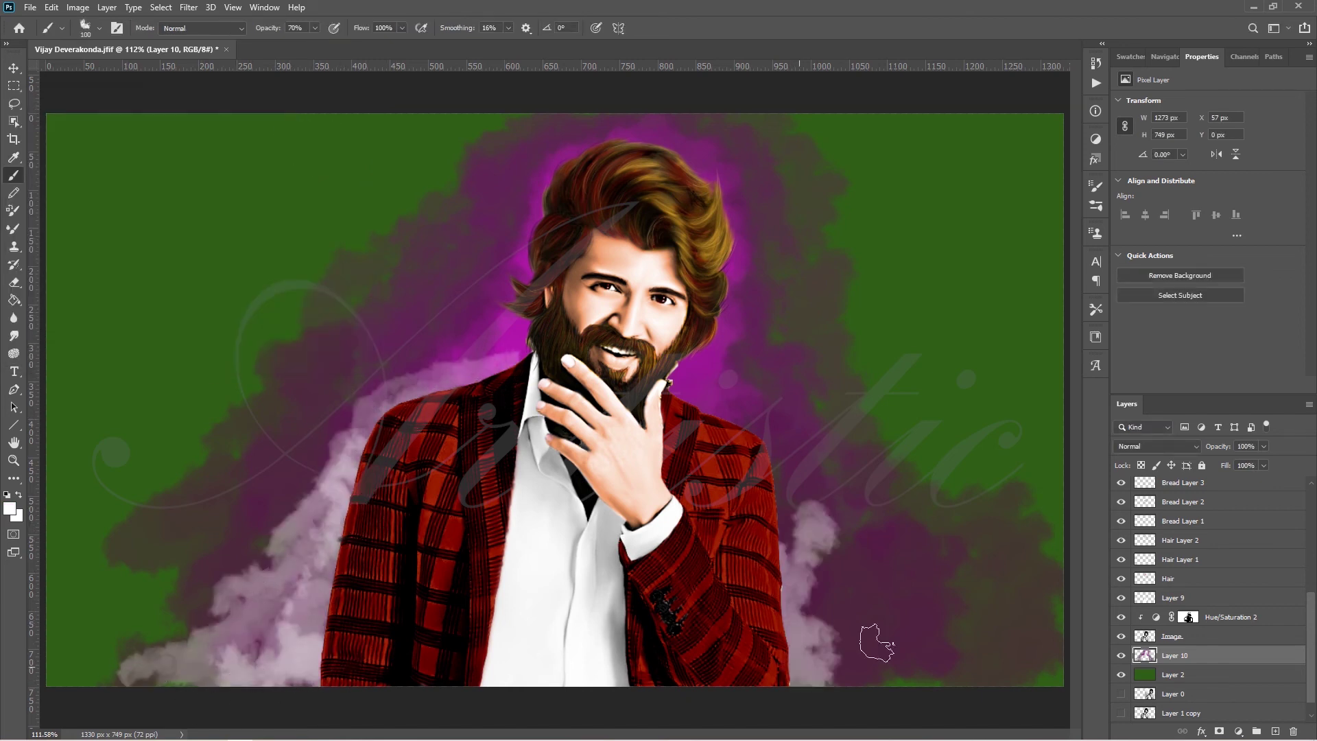
{"action": "mouse_move", "coordinate": [877, 642]}
{"action": "left_mouse_down"}
{"action": "mouse_move", "coordinate": [720, 384]}
{"action": "mouse_move", "coordinate": [789, 521]}
{"action": "mouse_move", "coordinate": [898, 617]}
{"action": "mouse_move", "coordinate": [905, 675]}
{"action": "left_mouse_up"}
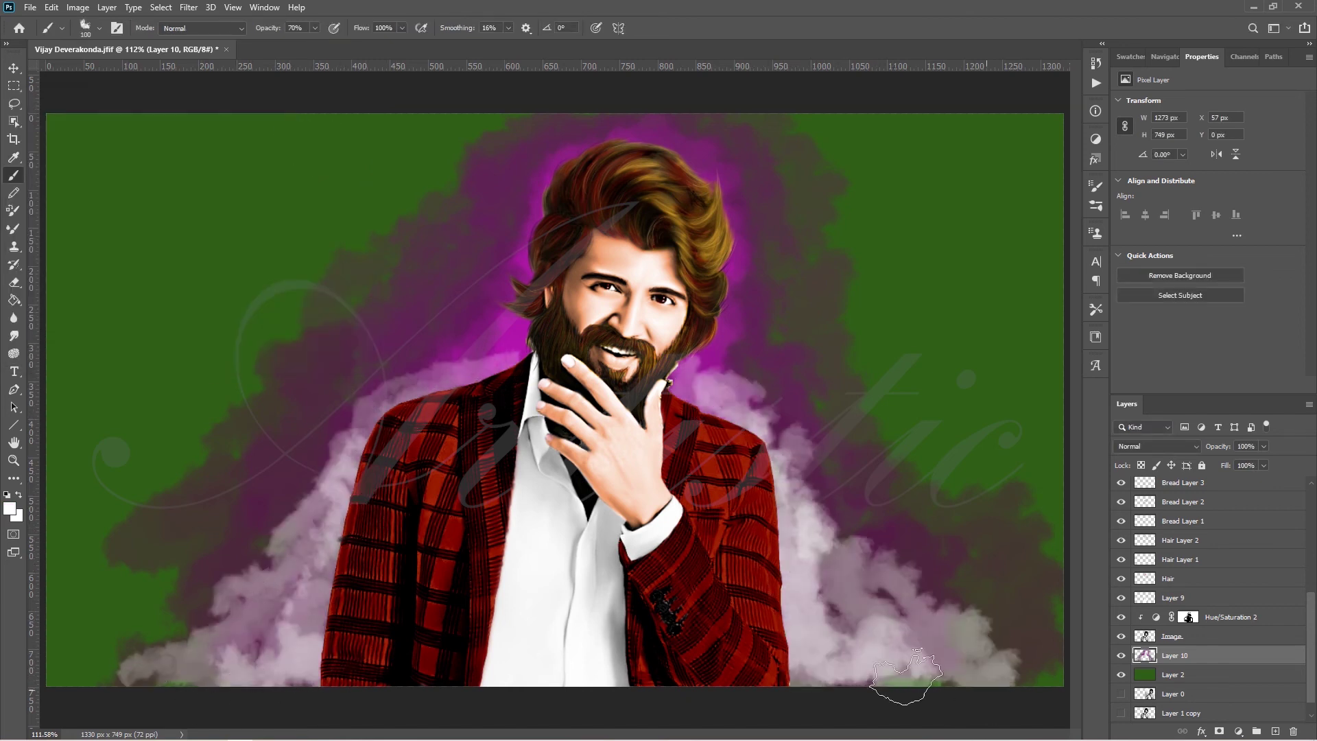
{"action": "left_click", "coordinate": [10, 508]}
{"action": "left_click", "coordinate": [146, 257]}
{"action": "left_click", "coordinate": [324, 127]}
- Paint dark purple (#4a1140) over the green at the upper left, right side and lower left
{"action": "left_click", "coordinate": [9, 508]}
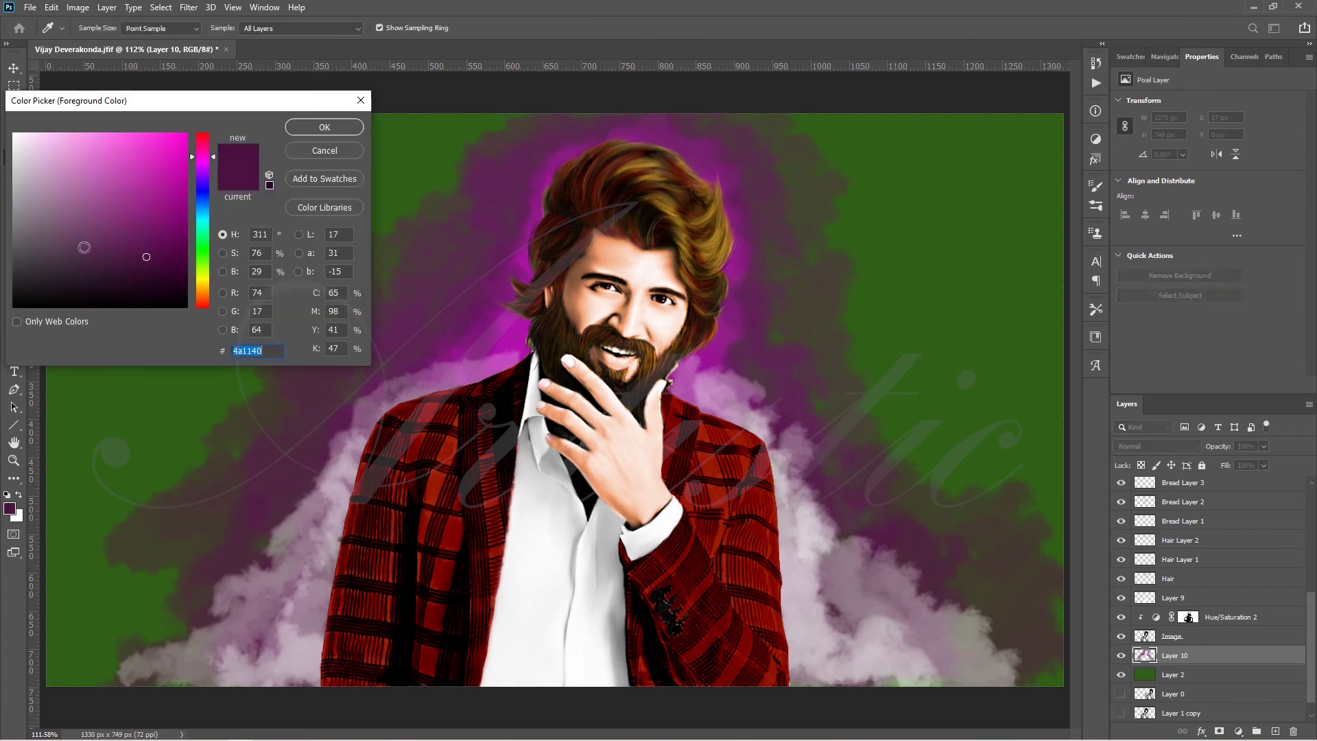
{"action": "key", "text": "Return"}
{"action": "mouse_move", "coordinate": [61, 151]}
{"action": "left_mouse_down"}
{"action": "mouse_move", "coordinate": [261, 192]}
{"action": "mouse_move", "coordinate": [322, 127]}
{"action": "mouse_move", "coordinate": [1022, 112]}
{"action": "mouse_move", "coordinate": [979, 220]}
{"action": "mouse_move", "coordinate": [1036, 137]}
{"action": "mouse_move", "coordinate": [999, 235]}
{"action": "mouse_move", "coordinate": [1029, 426]}
{"action": "left_mouse_up"}
{"action": "mouse_move", "coordinate": [270, 265]}
{"action": "left_mouse_down"}
{"action": "mouse_move", "coordinate": [48, 130]}
{"action": "mouse_move", "coordinate": [227, 267]}
{"action": "left_mouse_up"}
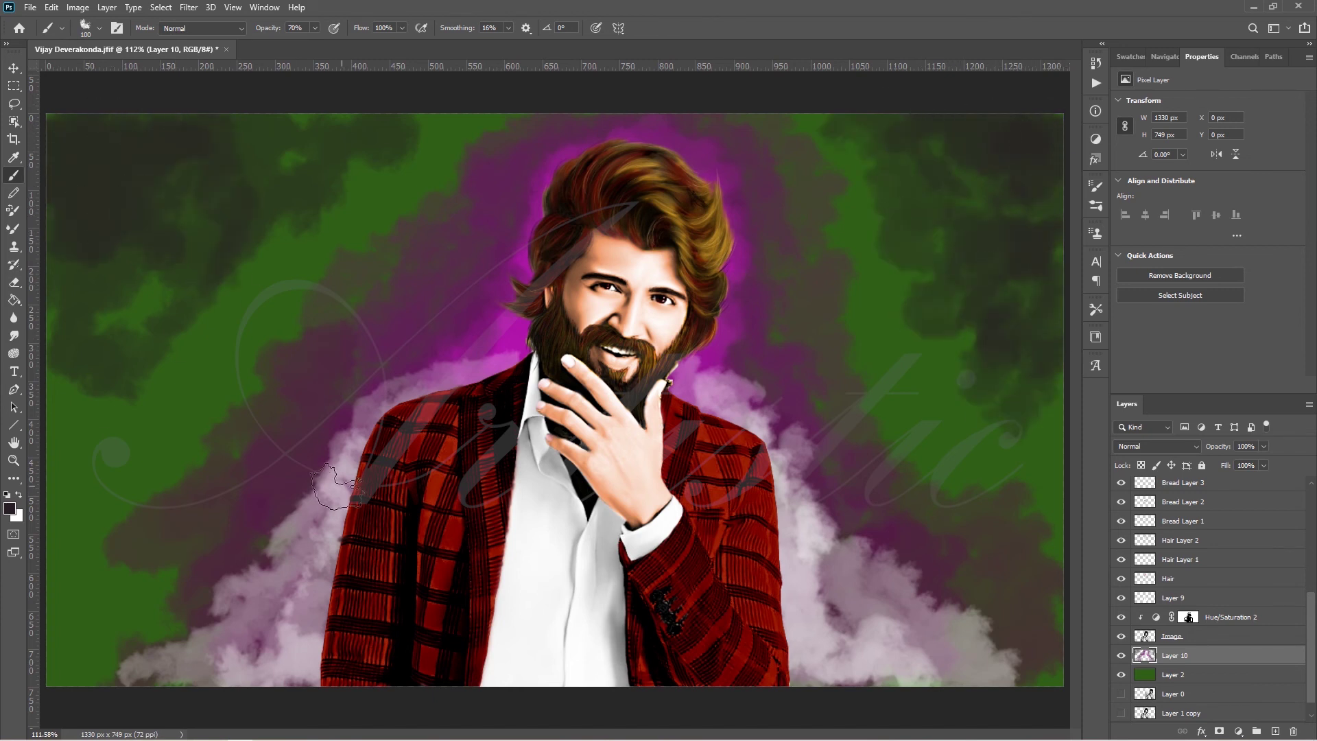
{"action": "left_click", "coordinate": [465, 273], "text": "alt"}
{"action": "mouse_move", "coordinate": [439, 223]}
{"action": "left_mouse_down"}
{"action": "mouse_move", "coordinate": [279, 279]}
{"action": "mouse_move", "coordinate": [211, 406]}
{"action": "left_mouse_up"}
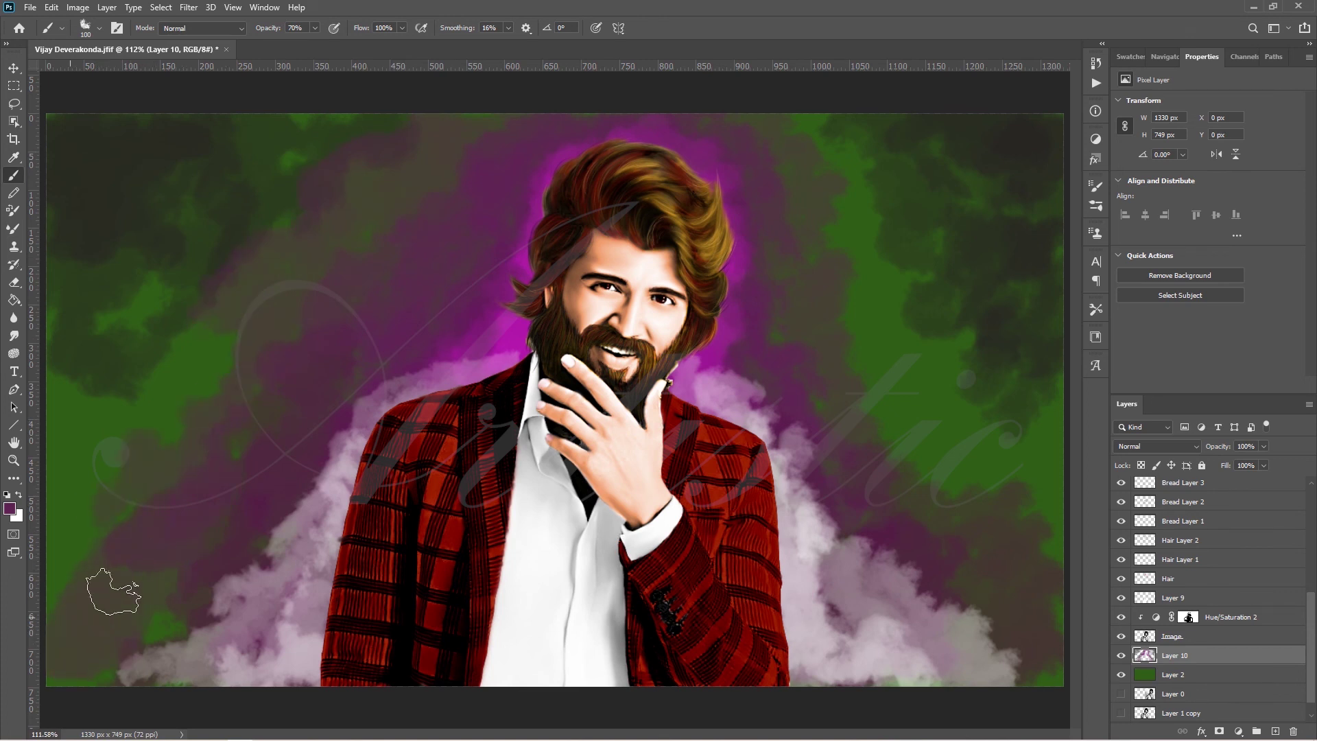
{"action": "mouse_move", "coordinate": [112, 588]}
{"action": "left_mouse_down"}
{"action": "mouse_move", "coordinate": [171, 403]}
{"action": "mouse_move", "coordinate": [175, 447]}
{"action": "left_mouse_up"}
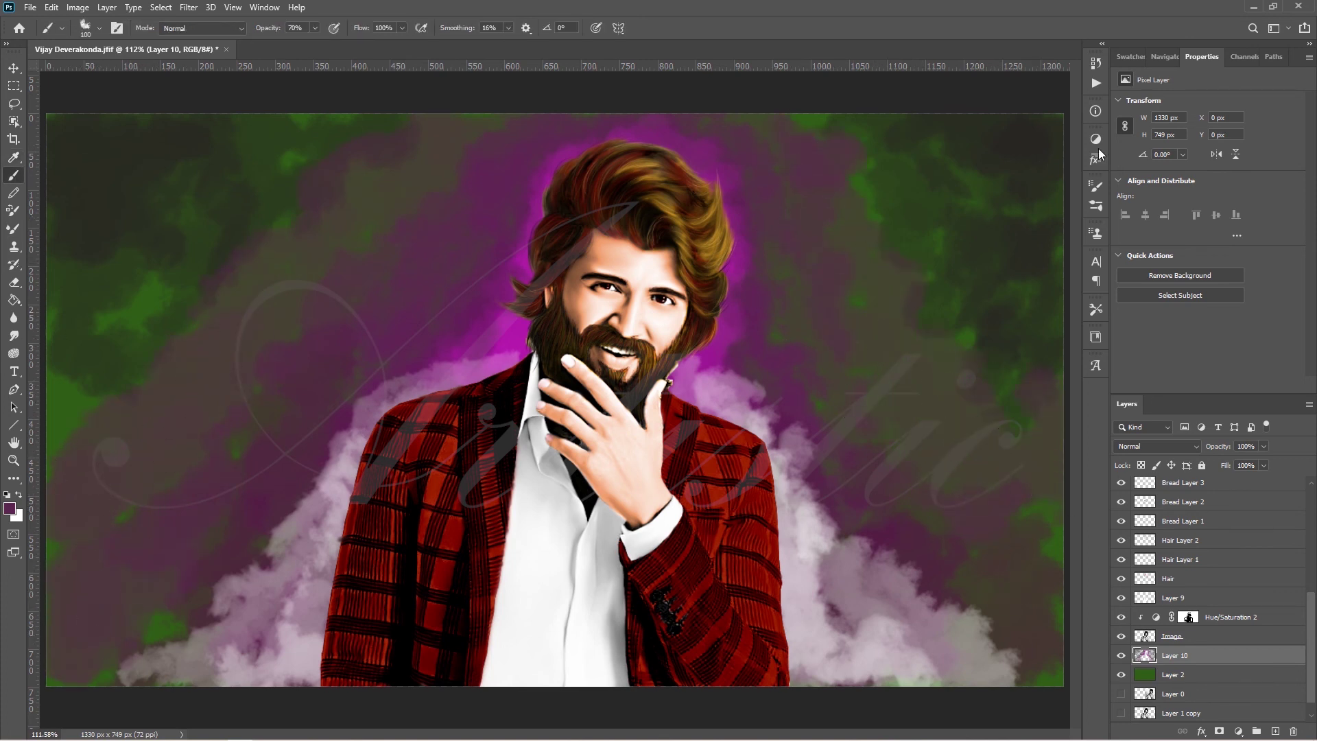
{"action": "left_click", "coordinate": [1095, 206]}
{"action": "scroll", "coordinate": [1039, 309], "scroll_direction": "up", "scroll_amount": 5}
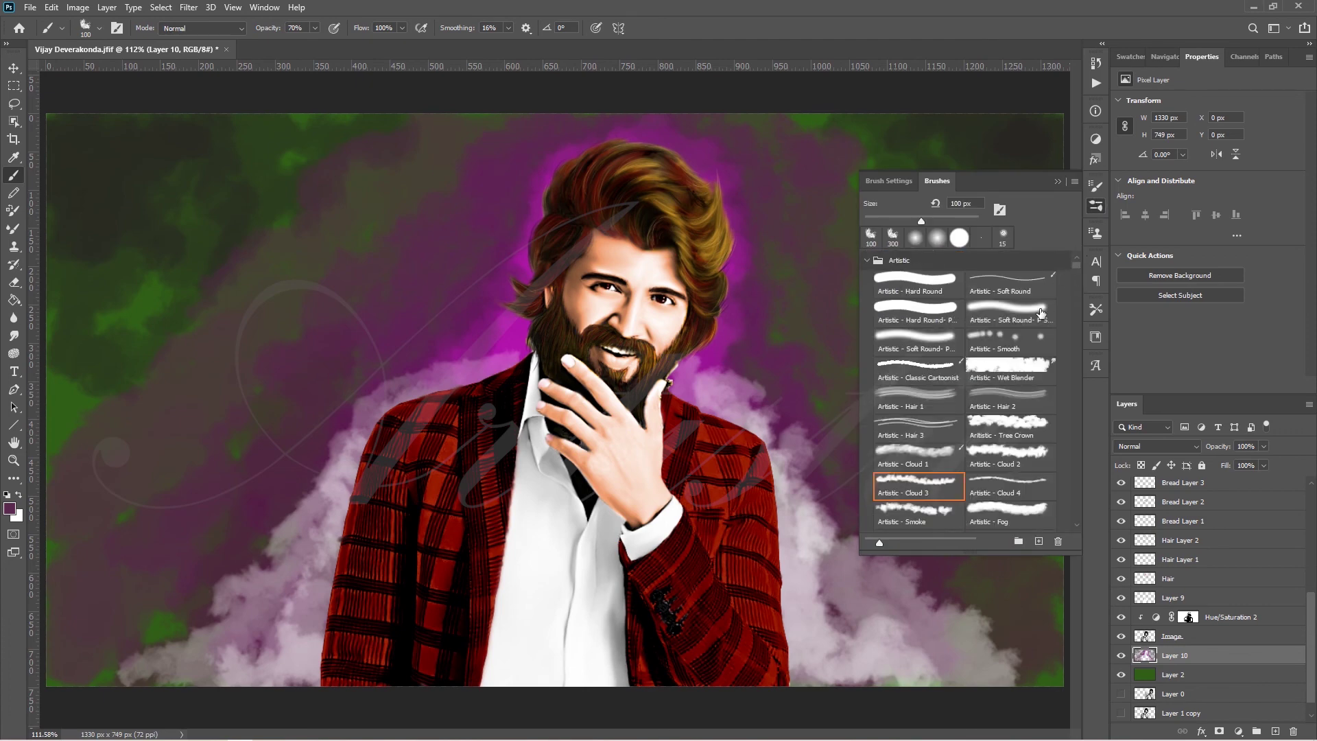
- Smudge the left cloud edge and green patches along the left side into the purple
{"action": "left_click", "coordinate": [1095, 209]}
{"action": "key", "text": "r"}
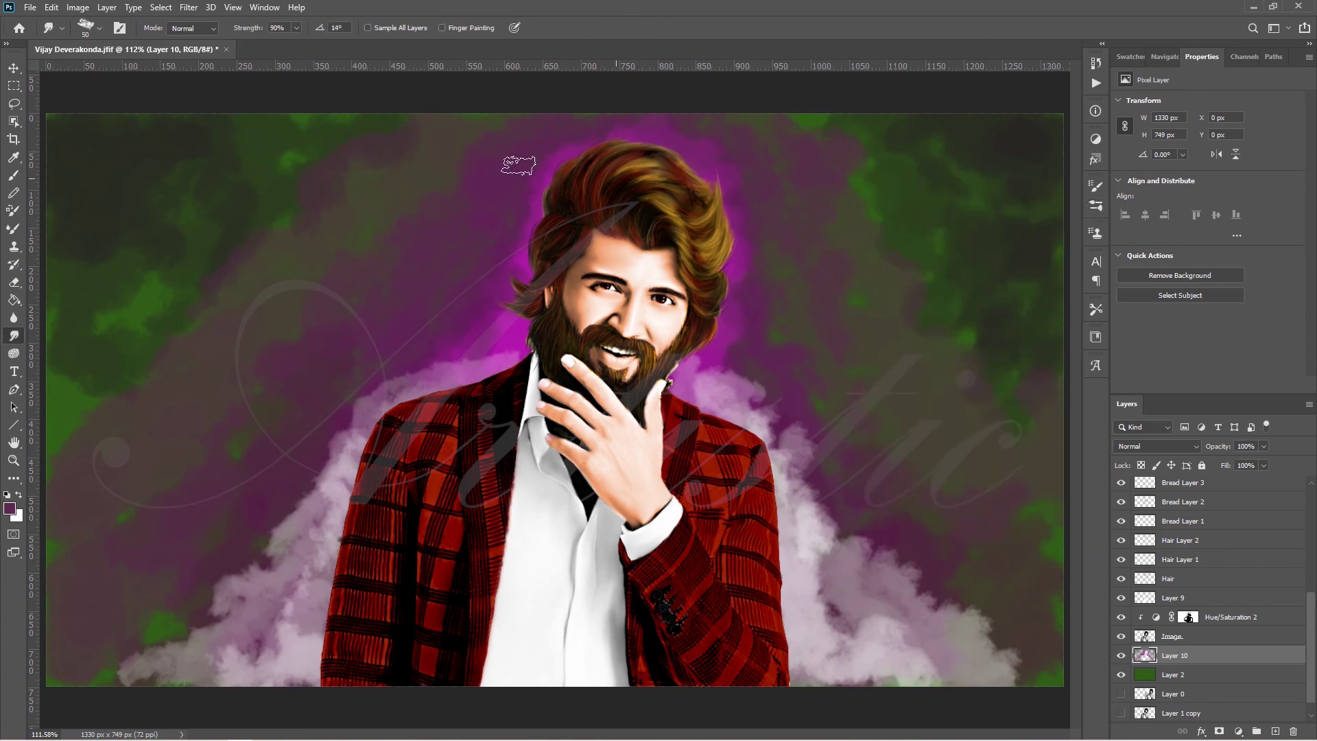
{"action": "mouse_move", "coordinate": [302, 590]}
{"action": "left_mouse_down"}
{"action": "mouse_move", "coordinate": [254, 644]}
{"action": "mouse_move", "coordinate": [158, 676]}
{"action": "mouse_move", "coordinate": [240, 583]}
{"action": "mouse_move", "coordinate": [350, 412]}
{"action": "mouse_move", "coordinate": [497, 293]}
{"action": "left_mouse_up"}
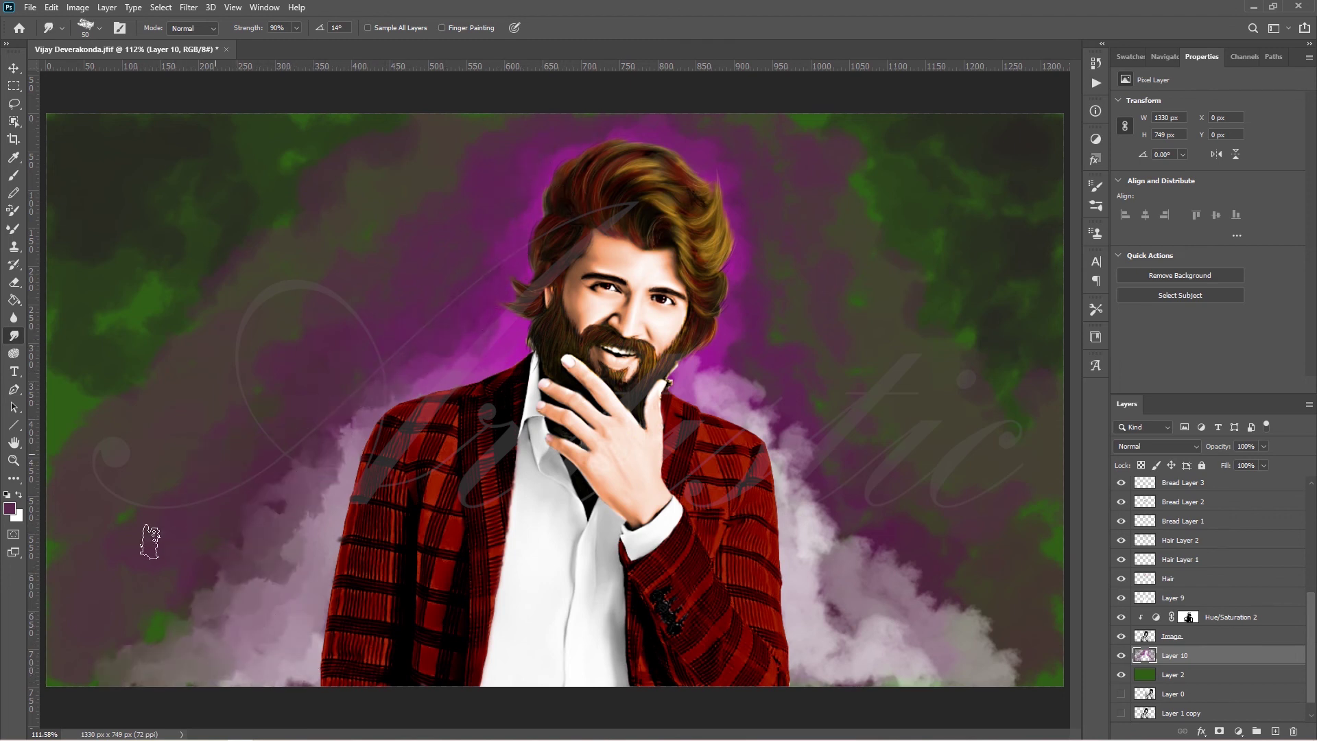
{"action": "left_click_drag", "start_coordinate": [150, 542], "coordinate": [69, 678]}
{"action": "left_click_drag", "start_coordinate": [505, 334], "coordinate": [455, 289]}
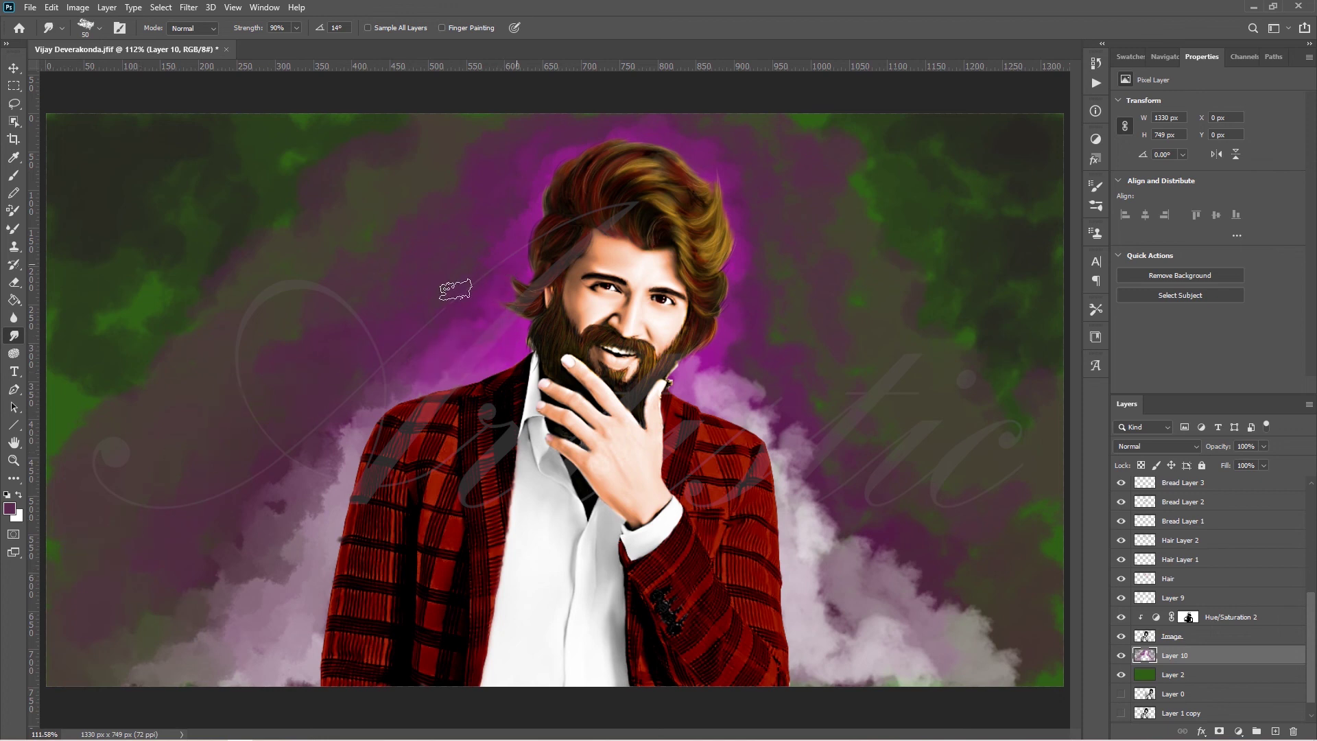
{"action": "mouse_move", "coordinate": [52, 306]}
{"action": "left_mouse_down"}
{"action": "mouse_move", "coordinate": [117, 405]}
{"action": "mouse_move", "coordinate": [247, 294]}
{"action": "left_mouse_up"}
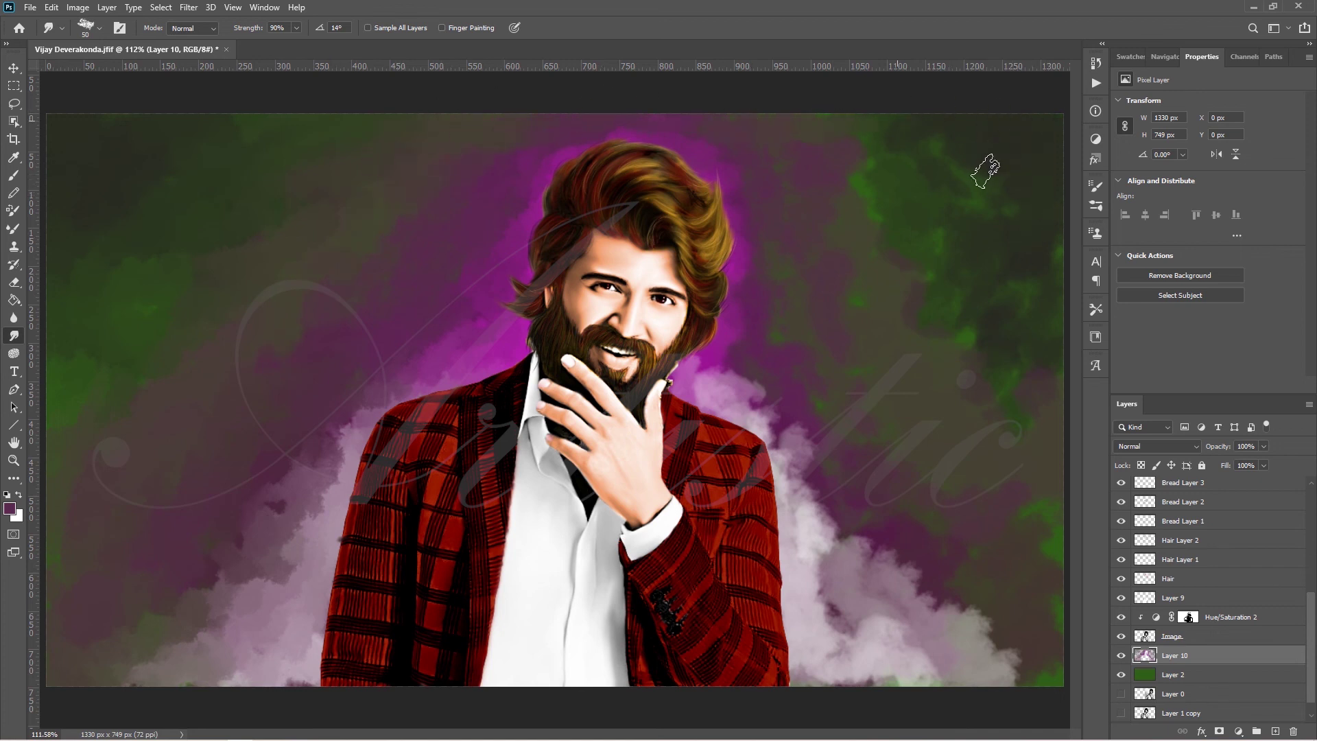
- Smudge the upper-right and lower-right green patches and cloud edges into the purple
{"action": "left_click_drag", "start_coordinate": [1016, 326], "coordinate": [965, 330]}
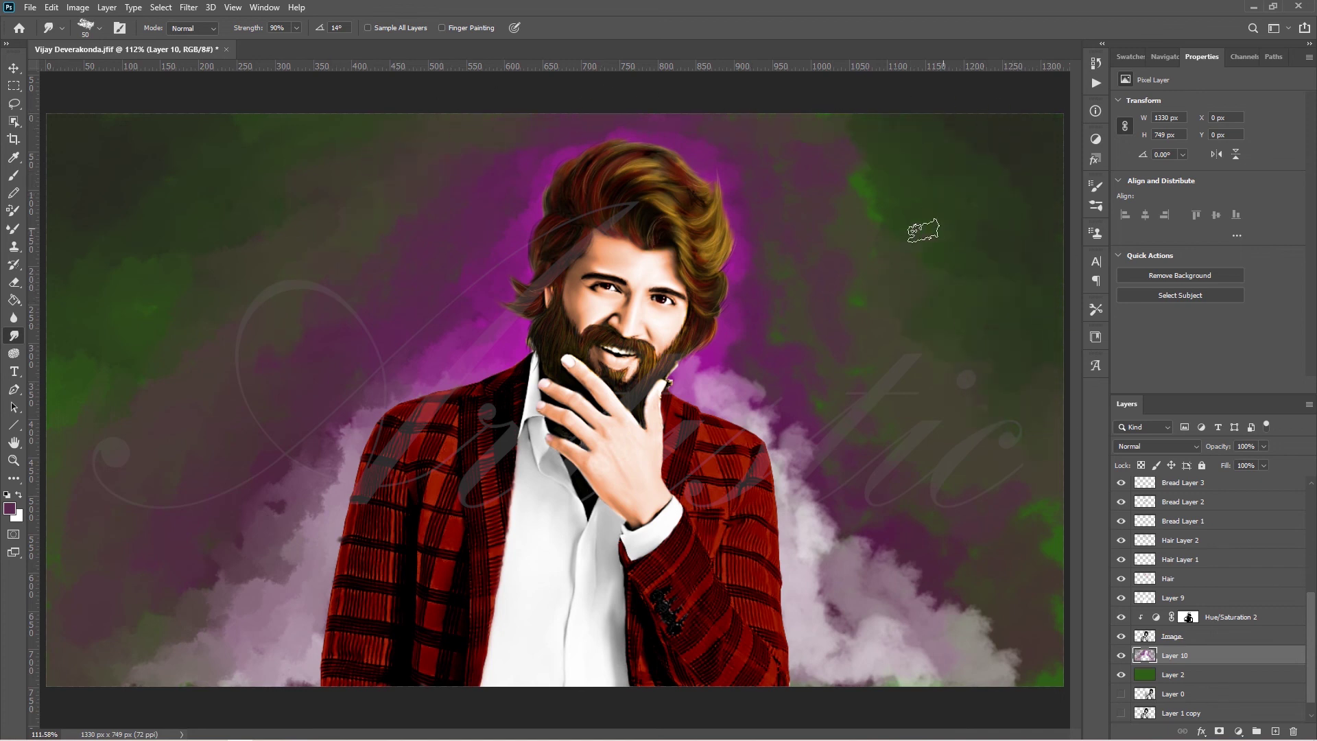
{"action": "left_click_drag", "start_coordinate": [922, 231], "coordinate": [761, 127]}
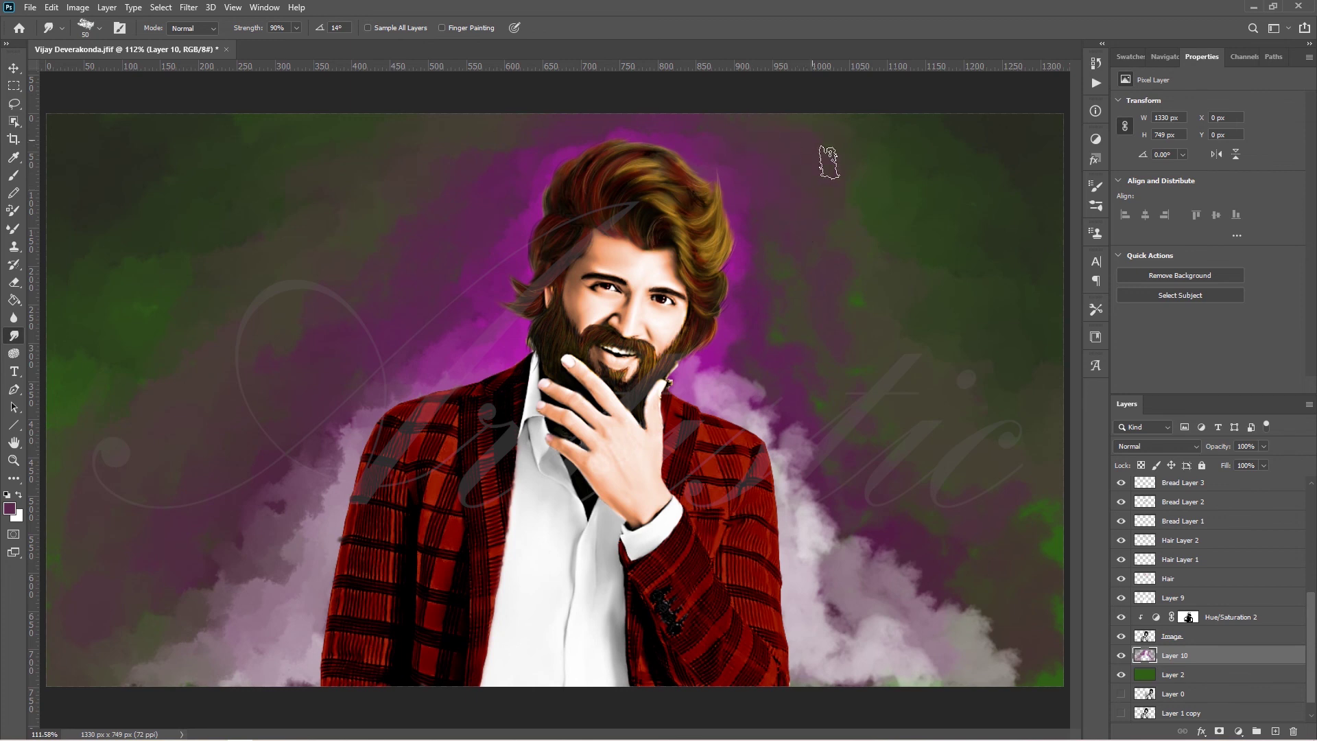
{"action": "mouse_move", "coordinate": [747, 295]}
{"action": "left_mouse_down"}
{"action": "mouse_move", "coordinate": [700, 377]}
{"action": "mouse_move", "coordinate": [778, 425]}
{"action": "mouse_move", "coordinate": [781, 375]}
{"action": "left_mouse_up"}
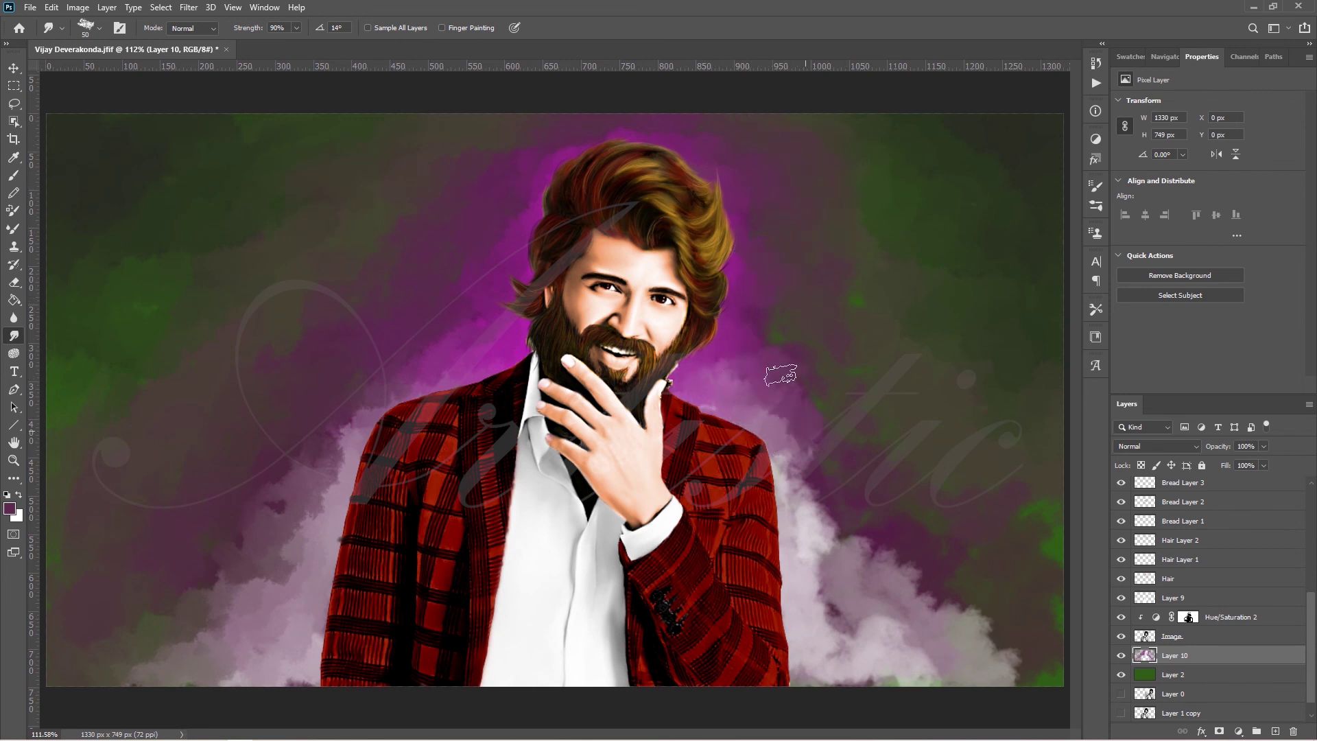
{"action": "mouse_move", "coordinate": [1037, 550]}
{"action": "left_mouse_down"}
{"action": "mouse_move", "coordinate": [1015, 659]}
{"action": "mouse_move", "coordinate": [905, 576]}
{"action": "left_mouse_up"}
{"action": "left_click_drag", "start_coordinate": [891, 692], "coordinate": [796, 652]}
{"action": "mouse_move", "coordinate": [795, 548]}
{"action": "left_mouse_down"}
{"action": "mouse_move", "coordinate": [811, 466]}
{"action": "mouse_move", "coordinate": [836, 590]}
{"action": "mouse_move", "coordinate": [891, 535]}
{"action": "mouse_move", "coordinate": [823, 603]}
{"action": "mouse_move", "coordinate": [953, 549]}
{"action": "left_mouse_up"}
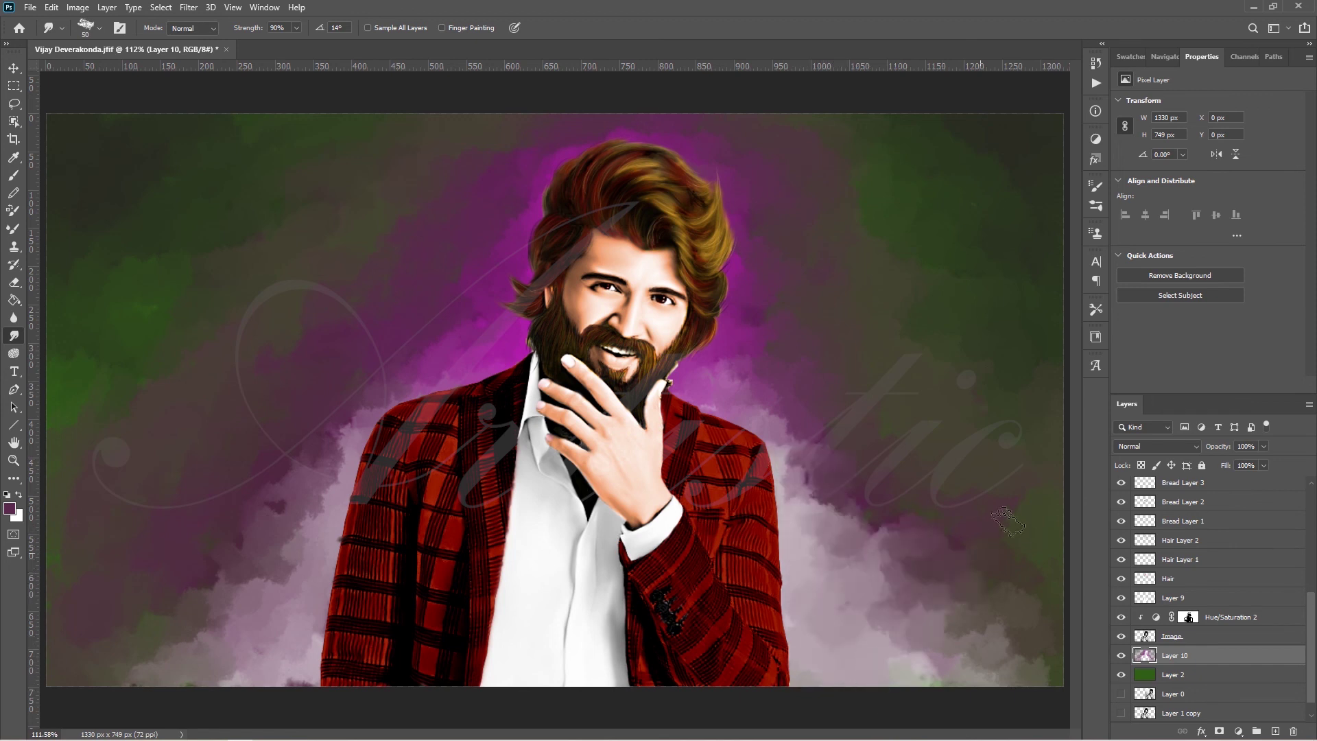
{"action": "left_click_drag", "start_coordinate": [293, 479], "coordinate": [104, 655]}
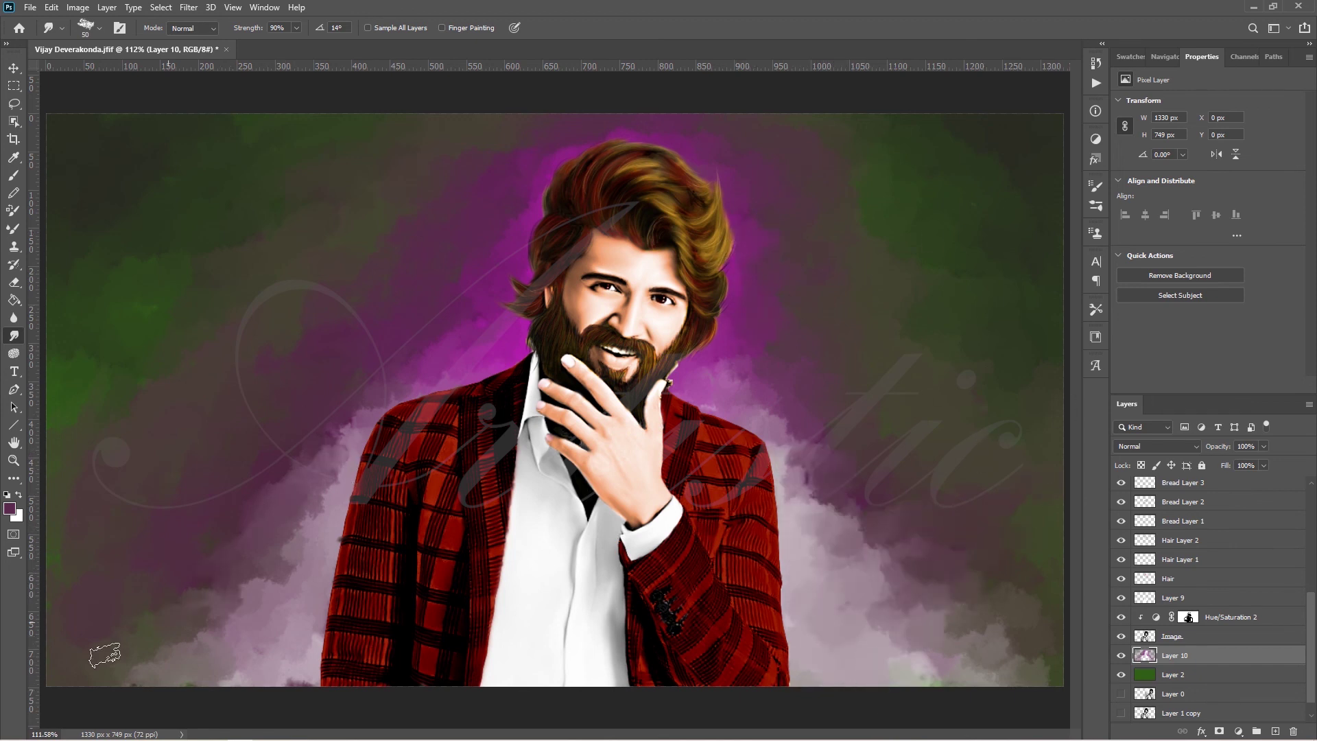
{"action": "left_click", "coordinate": [10, 507]}
- Paint white into the clouds around both shoulders, then sample purple to deepen the glow beside the face
{"action": "left_click", "coordinate": [336, 129]}
{"action": "key", "text": "b"}
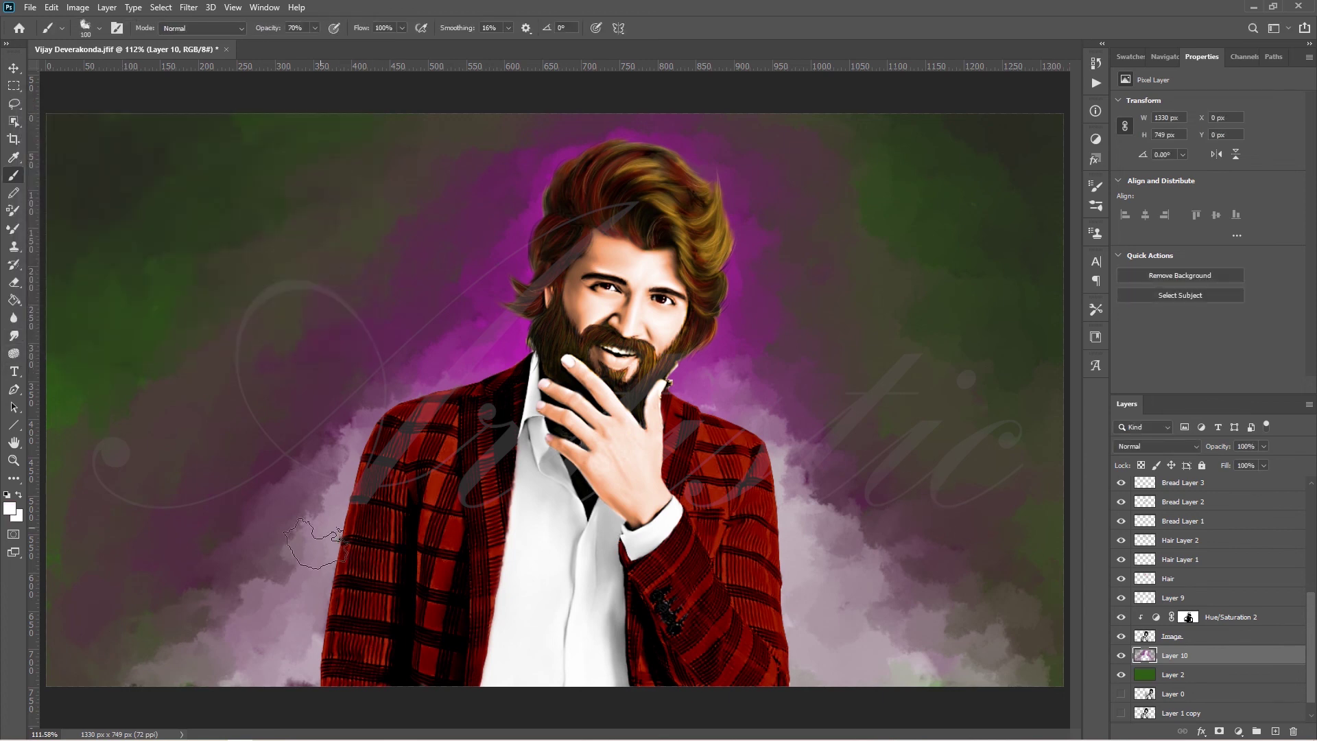
{"action": "left_click_drag", "start_coordinate": [343, 480], "coordinate": [274, 679]}
{"action": "mouse_move", "coordinate": [322, 541]}
{"action": "left_mouse_down"}
{"action": "mouse_move", "coordinate": [271, 651]}
{"action": "mouse_move", "coordinate": [350, 480]}
{"action": "left_mouse_up"}
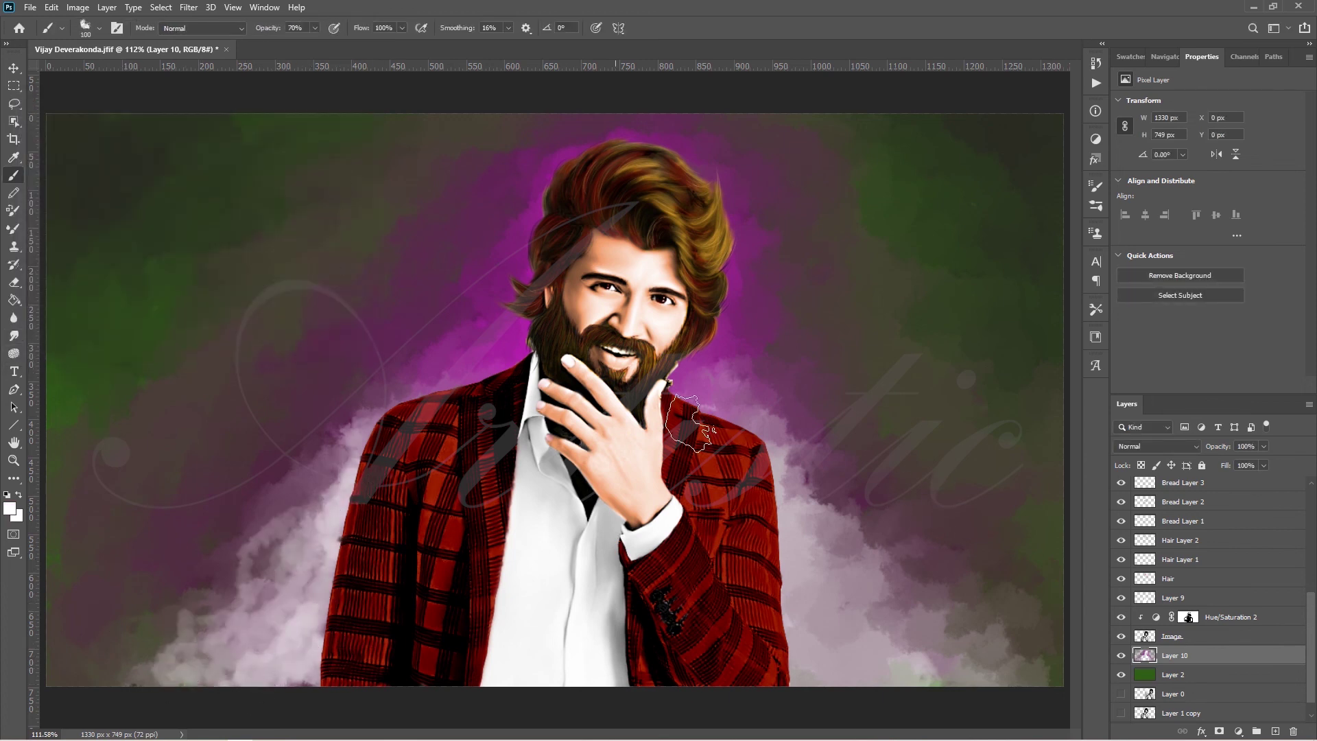
{"action": "mouse_move", "coordinate": [685, 384]}
{"action": "left_mouse_down"}
{"action": "mouse_move", "coordinate": [809, 655]}
{"action": "mouse_move", "coordinate": [867, 670]}
{"action": "mouse_move", "coordinate": [974, 617]}
{"action": "mouse_move", "coordinate": [1029, 664]}
{"action": "left_mouse_up"}
{"action": "mouse_move", "coordinate": [274, 603]}
{"action": "left_mouse_down"}
{"action": "mouse_move", "coordinate": [104, 679]}
{"action": "mouse_move", "coordinate": [329, 494]}
{"action": "mouse_move", "coordinate": [309, 652]}
{"action": "mouse_move", "coordinate": [343, 453]}
{"action": "mouse_move", "coordinate": [439, 392]}
{"action": "mouse_move", "coordinate": [288, 452]}
{"action": "mouse_move", "coordinate": [219, 521]}
{"action": "left_mouse_up"}
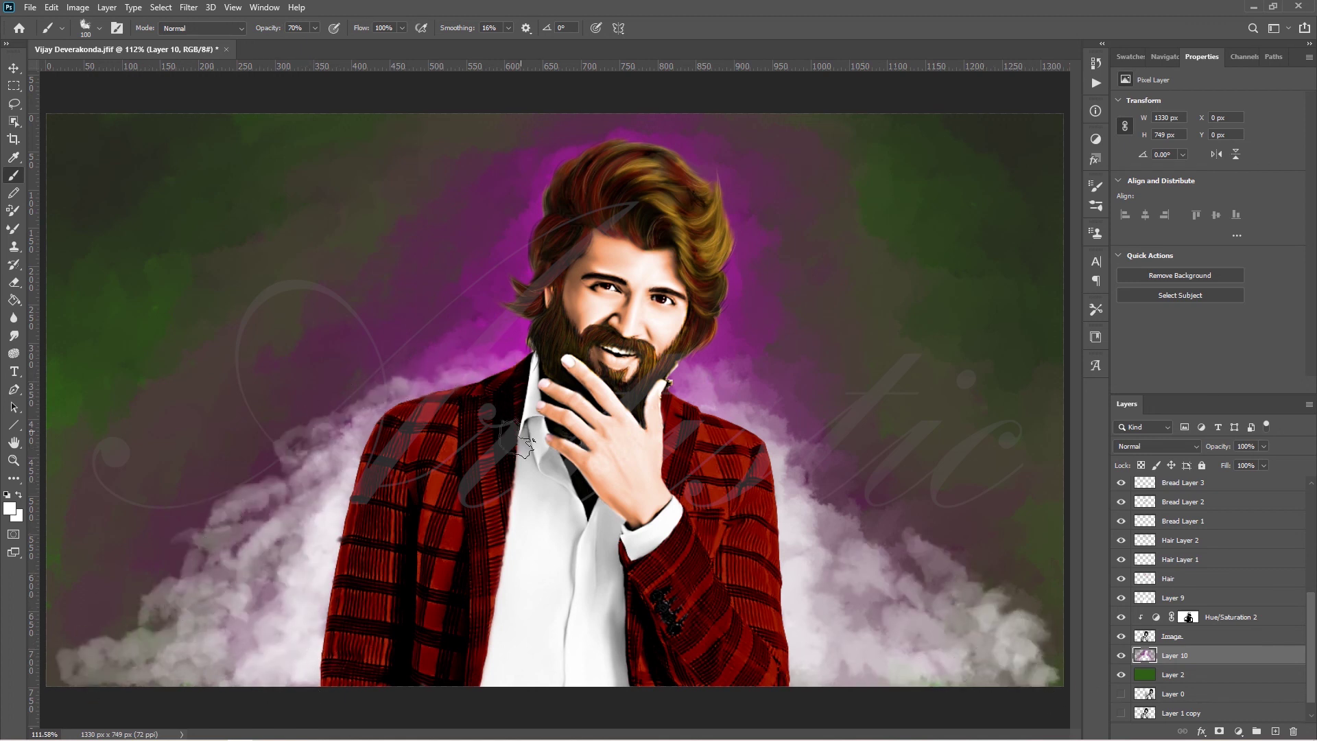
{"action": "left_click", "coordinate": [540, 341], "text": "alt"}
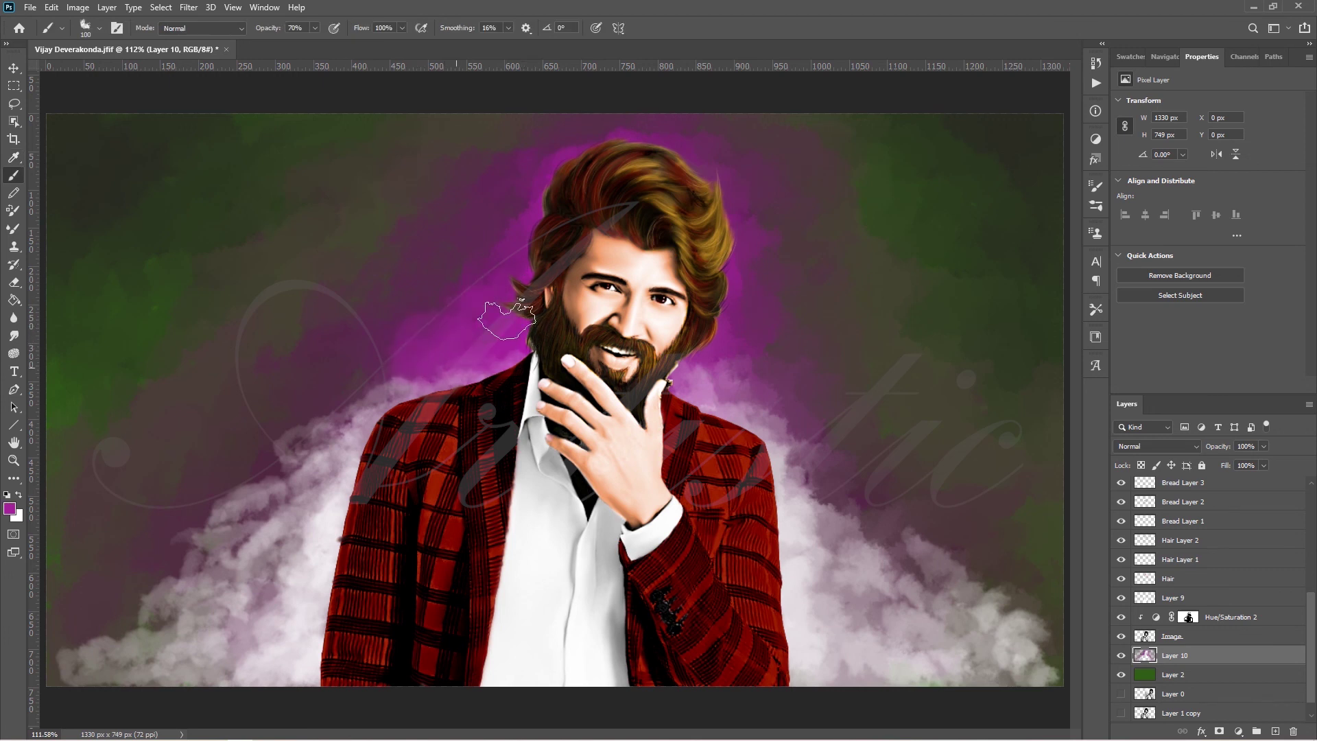
{"action": "mouse_move", "coordinate": [745, 245]}
{"action": "left_mouse_down"}
{"action": "mouse_move", "coordinate": [703, 389]}
{"action": "mouse_move", "coordinate": [780, 236]}
{"action": "mouse_move", "coordinate": [763, 362]}
{"action": "left_mouse_up"}
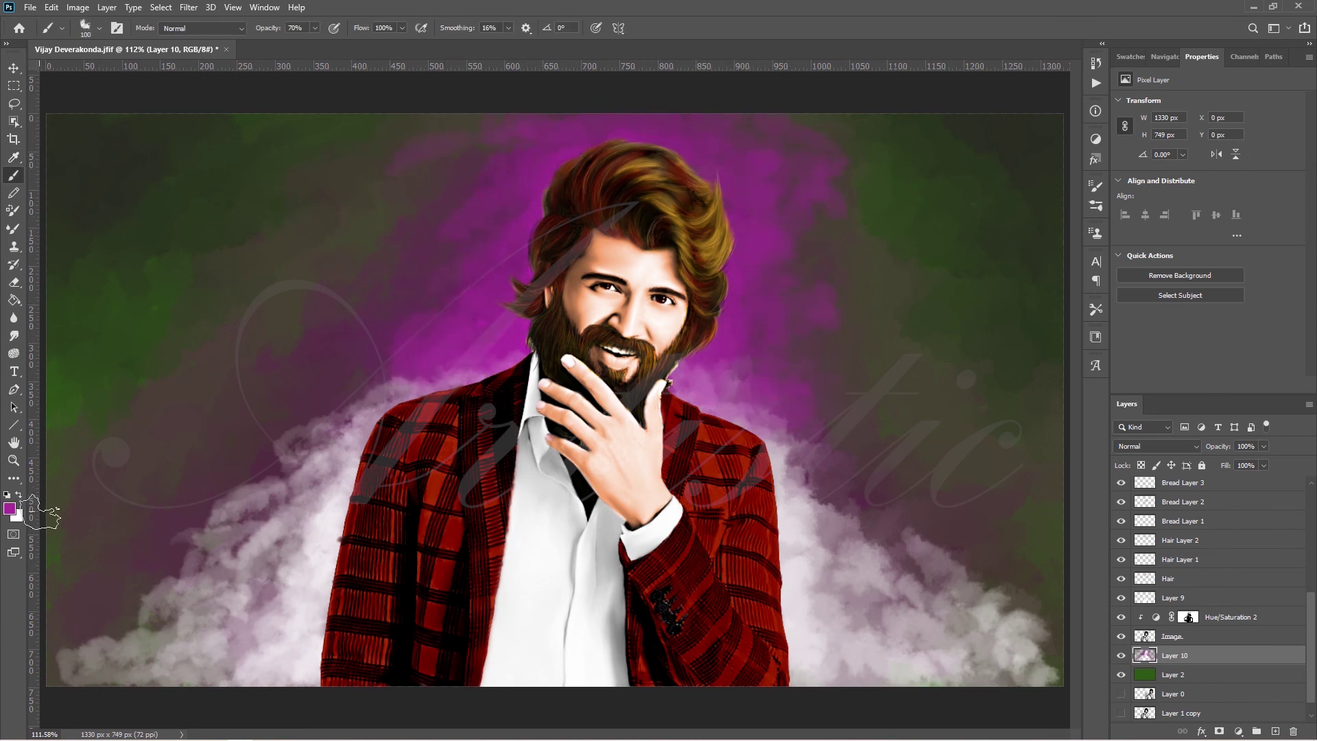
- Smudge the cloud edges around the left shoulder and lower left into the purple
{"action": "left_click", "coordinate": [14, 336]}
{"action": "left_click_drag", "start_coordinate": [384, 398], "coordinate": [274, 467]}
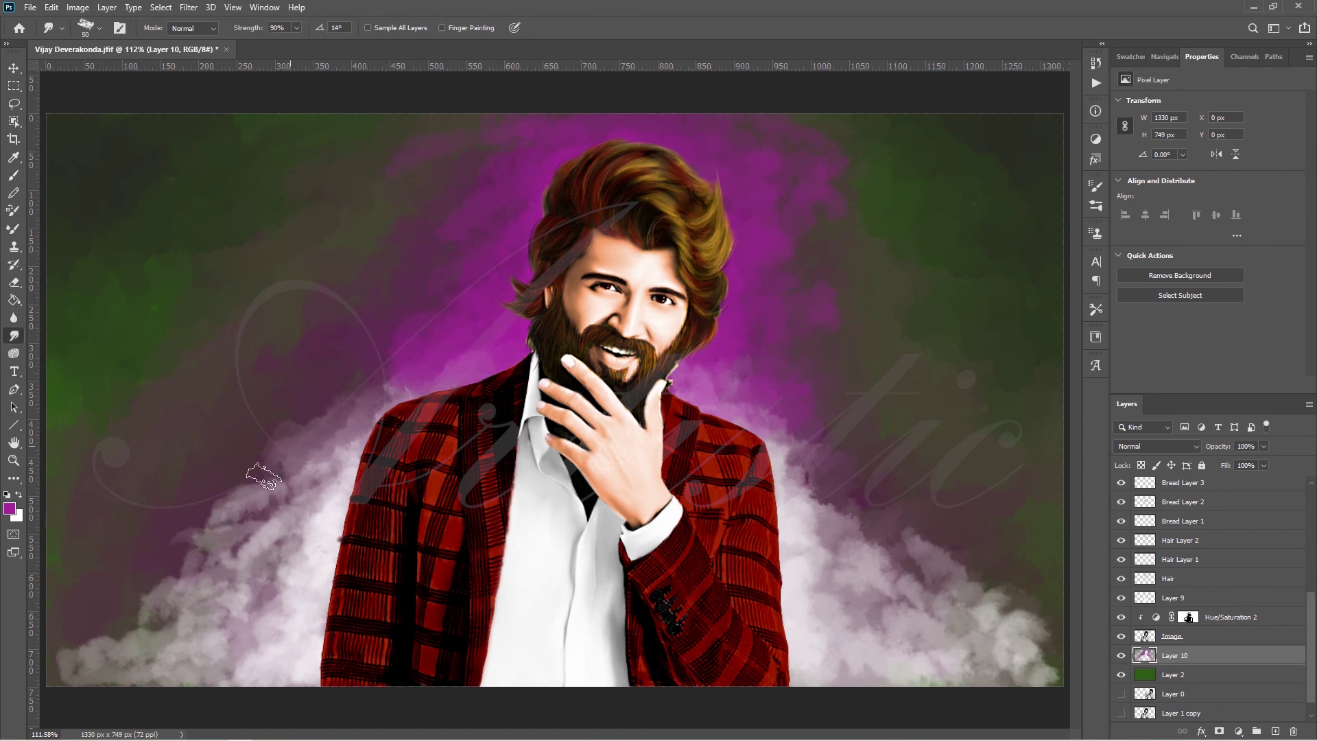
{"action": "mouse_move", "coordinate": [206, 535]}
{"action": "left_mouse_down"}
{"action": "mouse_move", "coordinate": [280, 450]}
{"action": "mouse_move", "coordinate": [179, 576]}
{"action": "mouse_move", "coordinate": [75, 658]}
{"action": "left_mouse_up"}
{"action": "left_click_drag", "start_coordinate": [288, 480], "coordinate": [233, 617]}
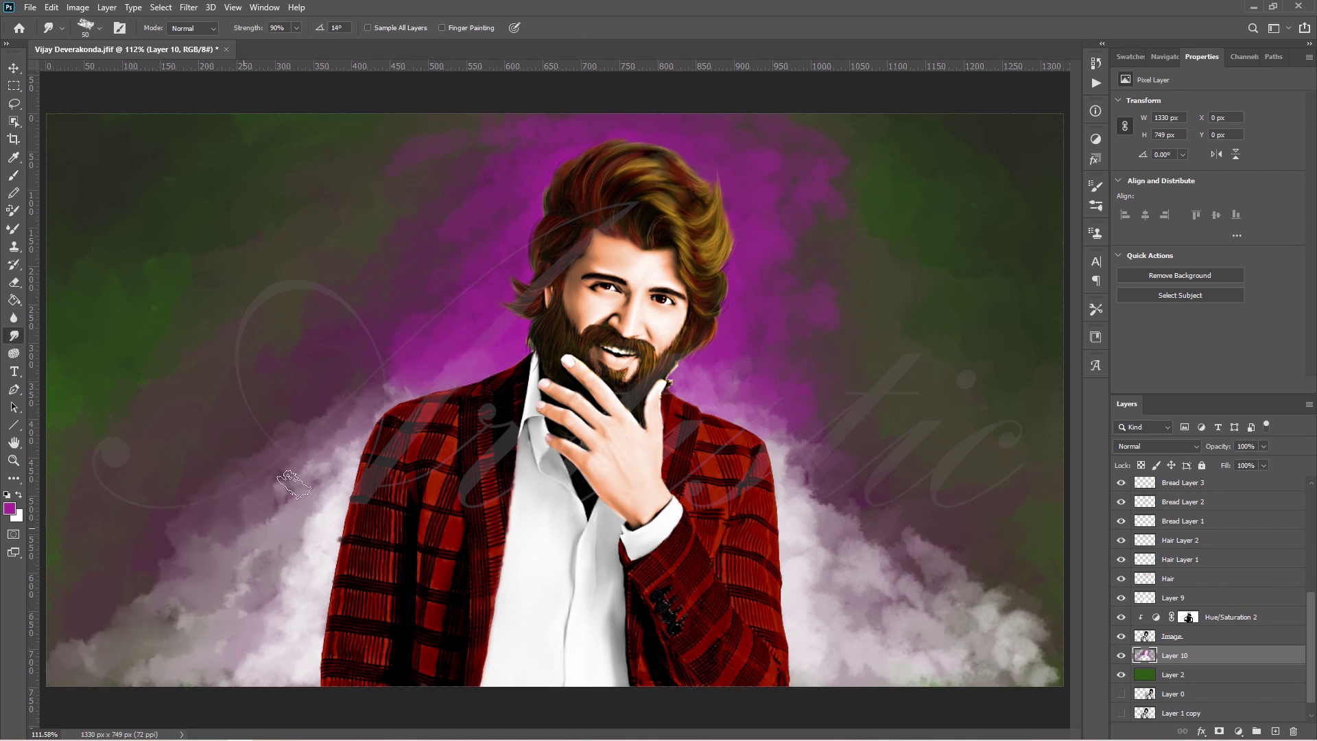
{"action": "left_click_drag", "start_coordinate": [103, 651], "coordinate": [161, 589]}
{"action": "left_click_drag", "start_coordinate": [288, 439], "coordinate": [354, 370]}
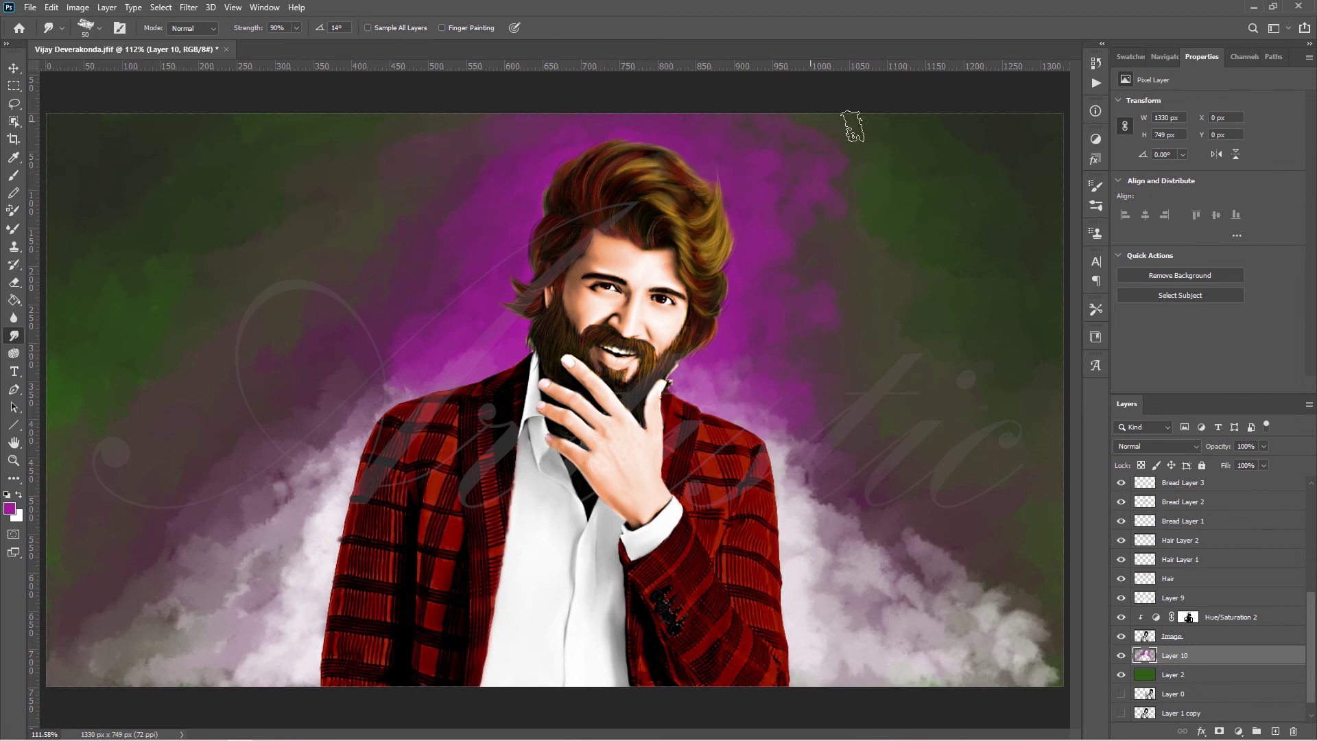
- Blend the right-side clouds into the sky and stamp all visible layers into a new Layer 11
{"action": "left_click_drag", "start_coordinate": [775, 439], "coordinate": [679, 343]}
{"action": "mouse_move", "coordinate": [823, 492]}
{"action": "left_mouse_down"}
{"action": "mouse_move", "coordinate": [905, 659]}
{"action": "mouse_move", "coordinate": [1042, 658]}
{"action": "left_mouse_up"}
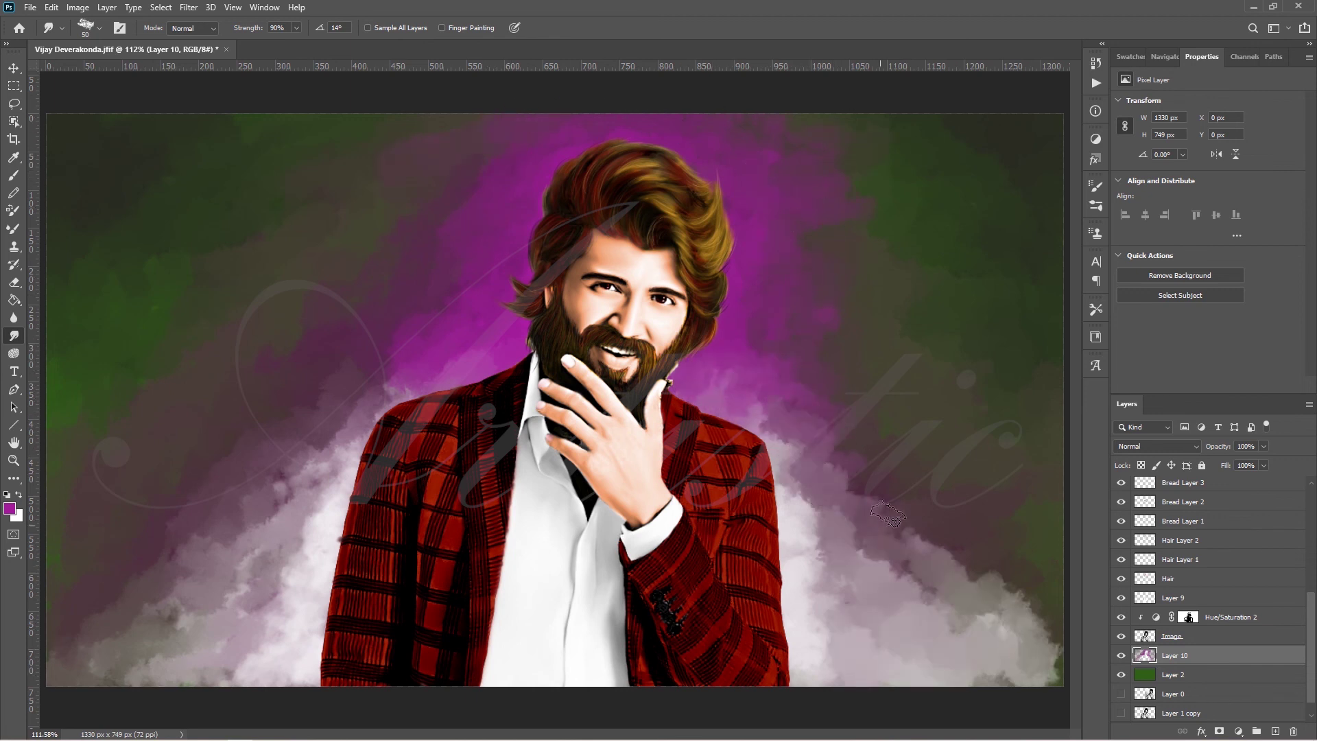
{"action": "left_click_drag", "start_coordinate": [919, 535], "coordinate": [1043, 617]}
{"action": "left_click_drag", "start_coordinate": [981, 672], "coordinate": [1042, 604]}
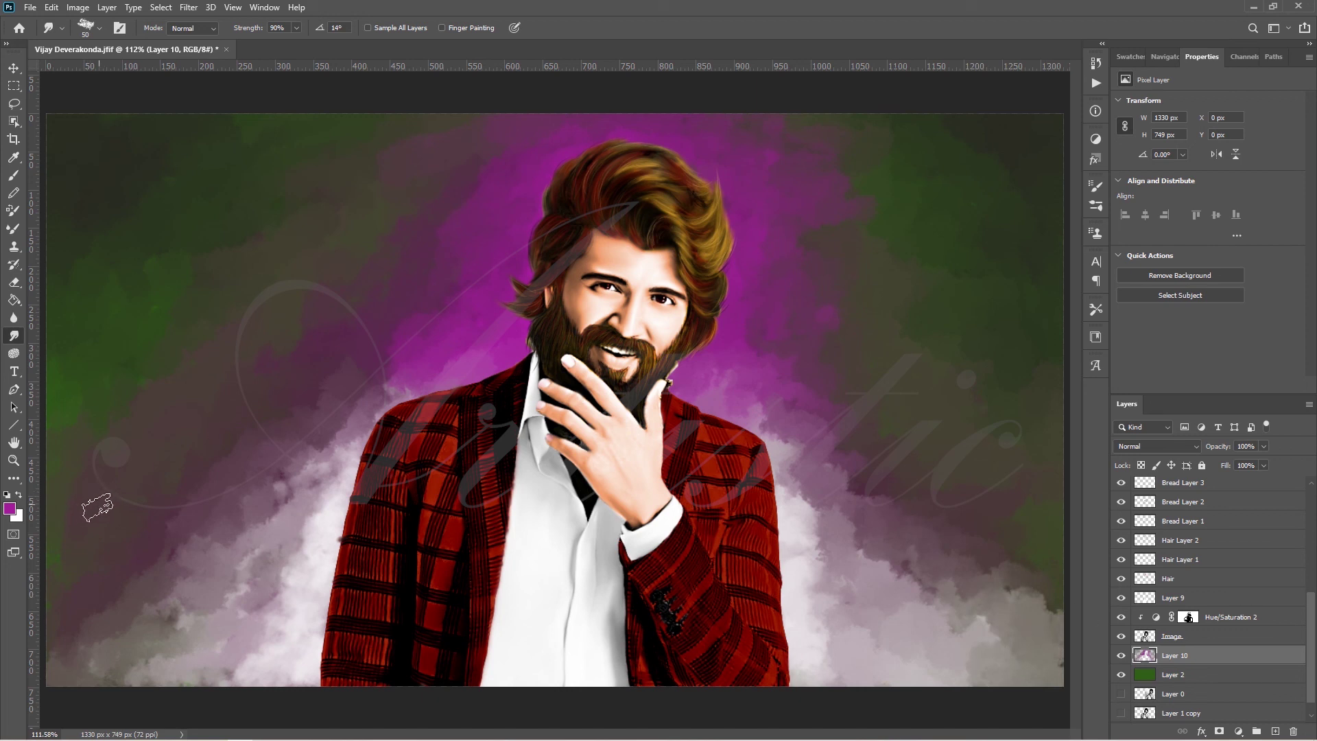
{"action": "left_click_drag", "start_coordinate": [1314, 623], "coordinate": [1314, 480]}
{"action": "left_click", "coordinate": [1228, 505]}
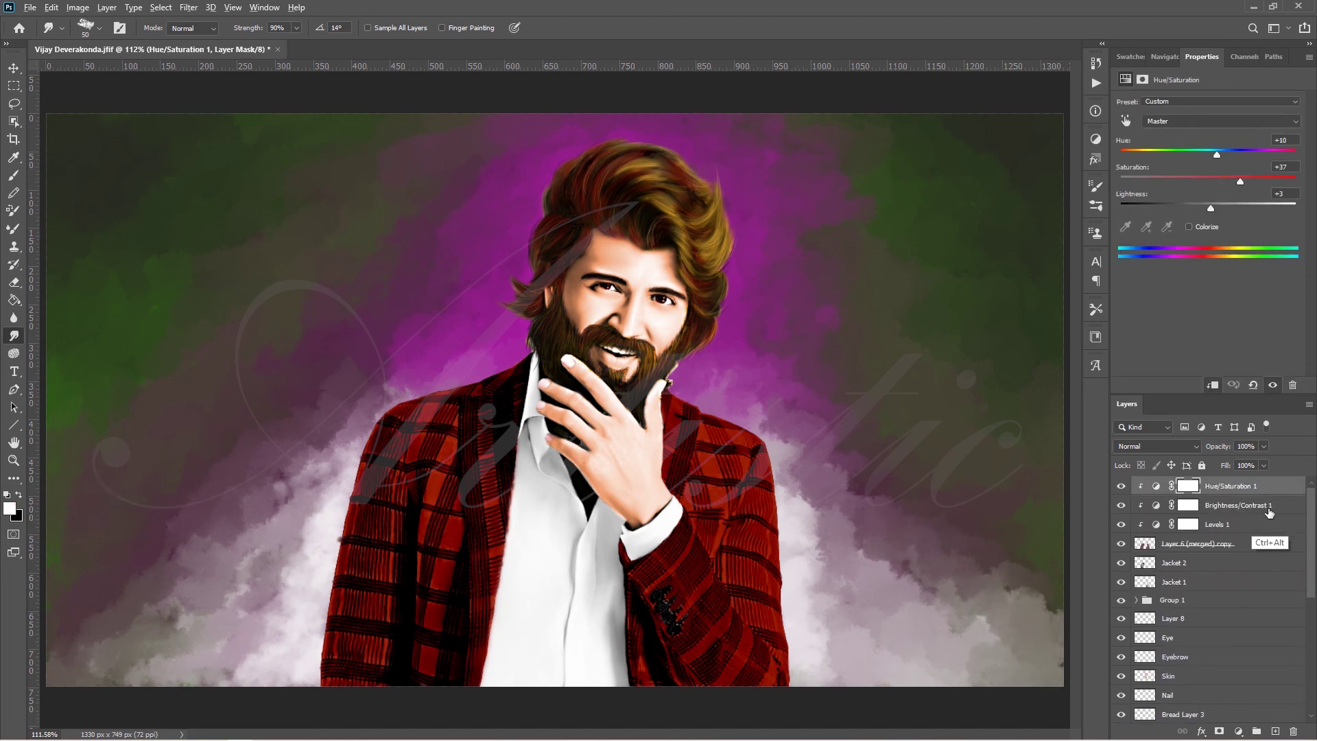
{"action": "key", "text": "ctrl+alt+shift+e"}
{"action": "left_click", "coordinate": [188, 7]}
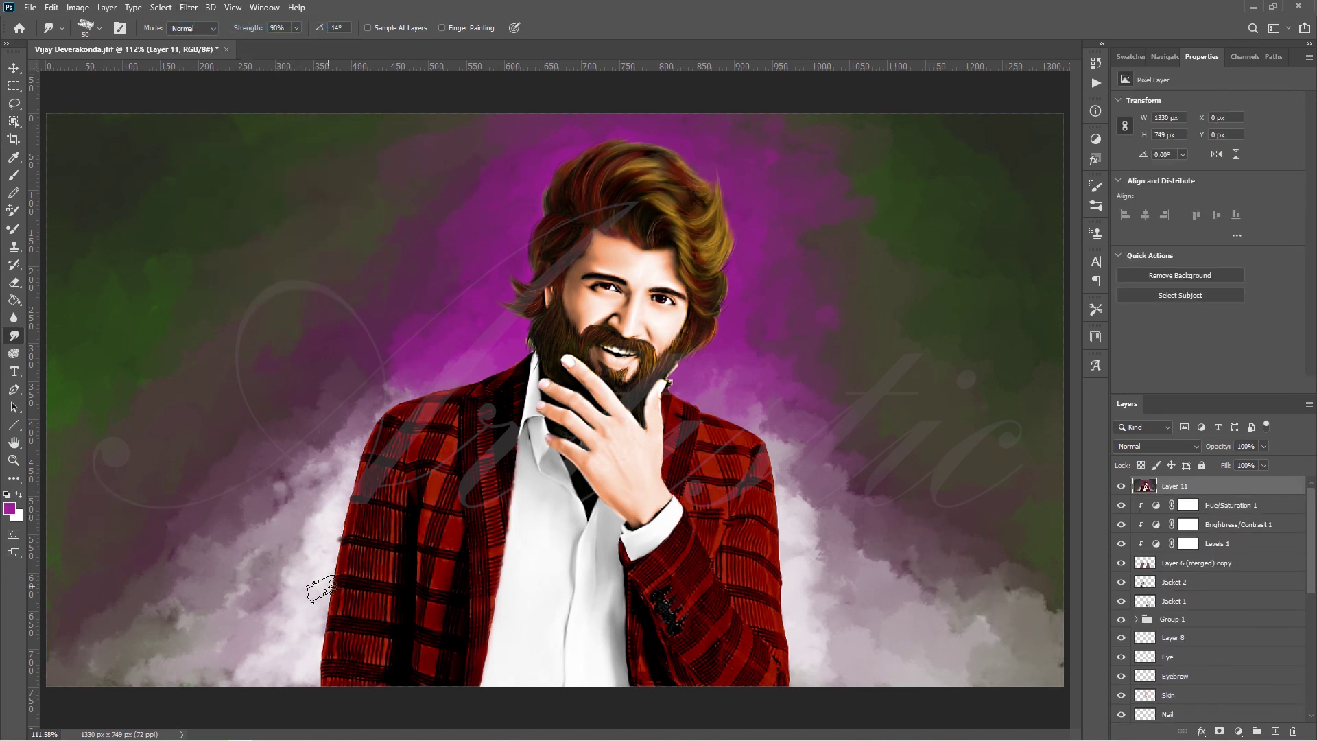